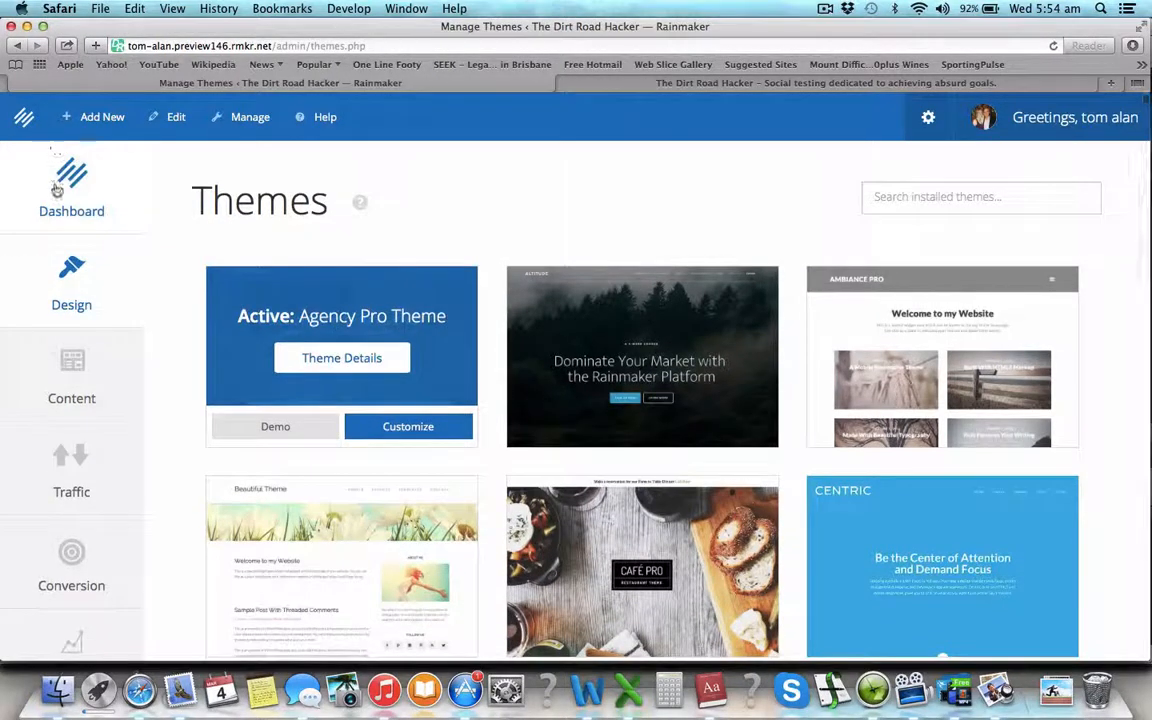
- Go to the Design page listing Themes, Appearance, Styles, Menus and Content Areas
left_click(81, 297)
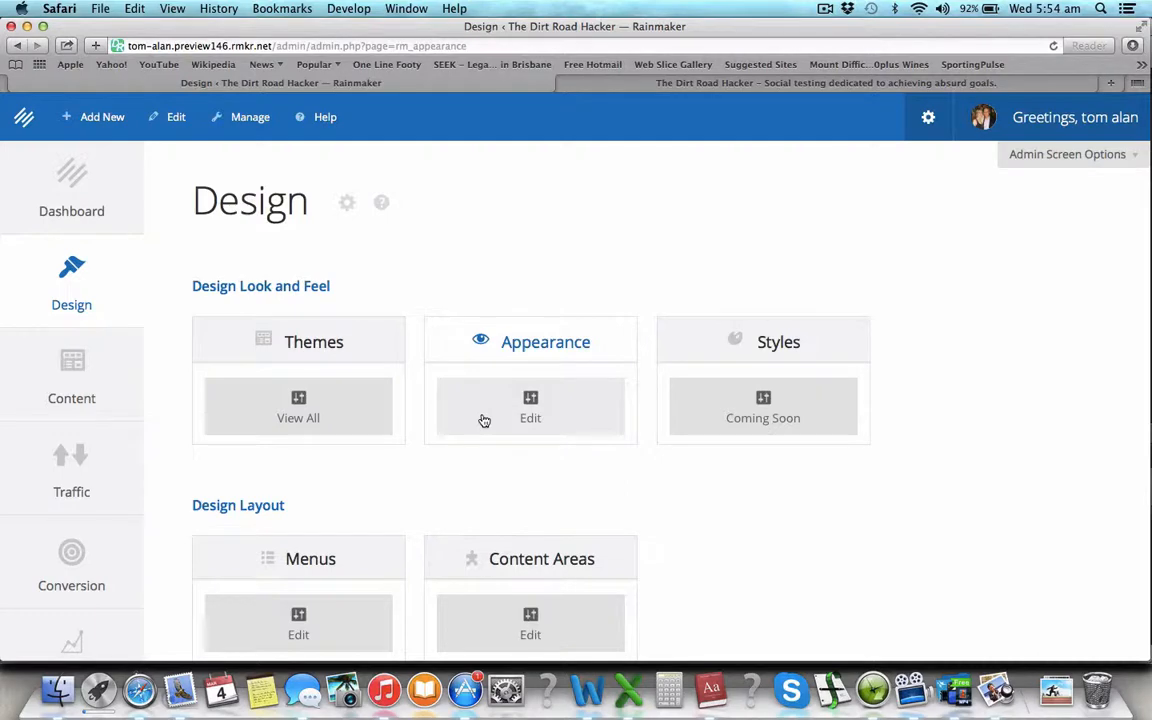
- Launch the Appearance customizer for The Dirt Road Hacker and show its Content Areas panel
left_click(563, 396)
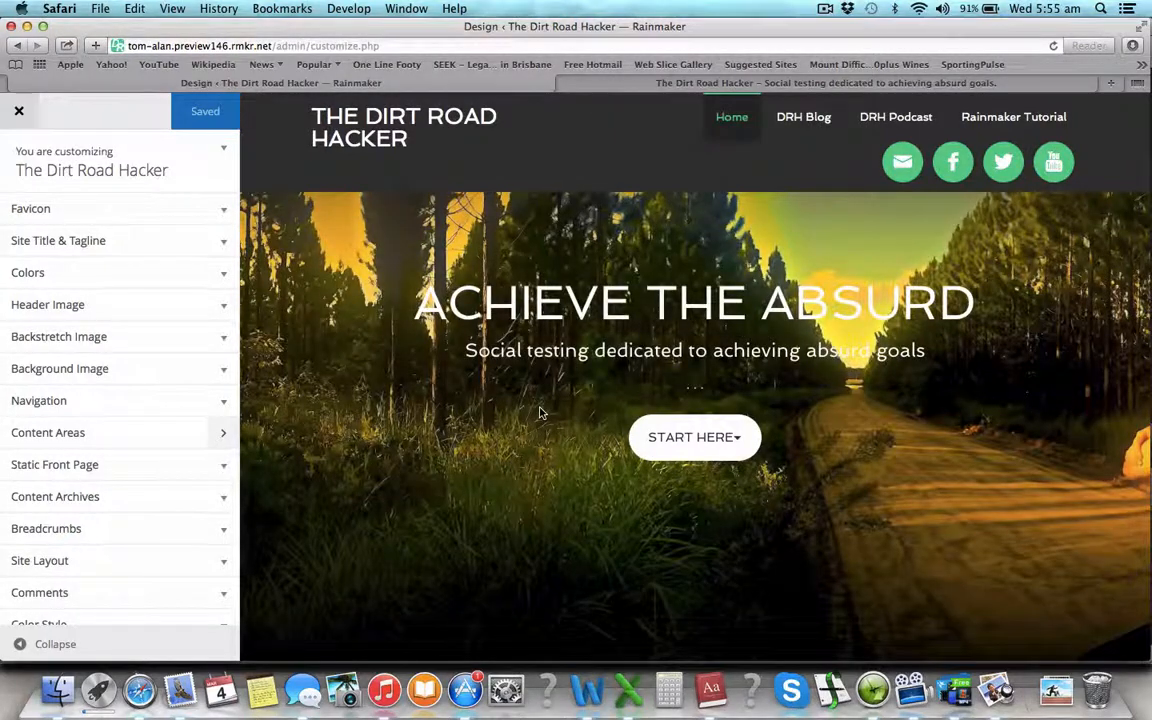
scroll(540, 474, "down", 8)
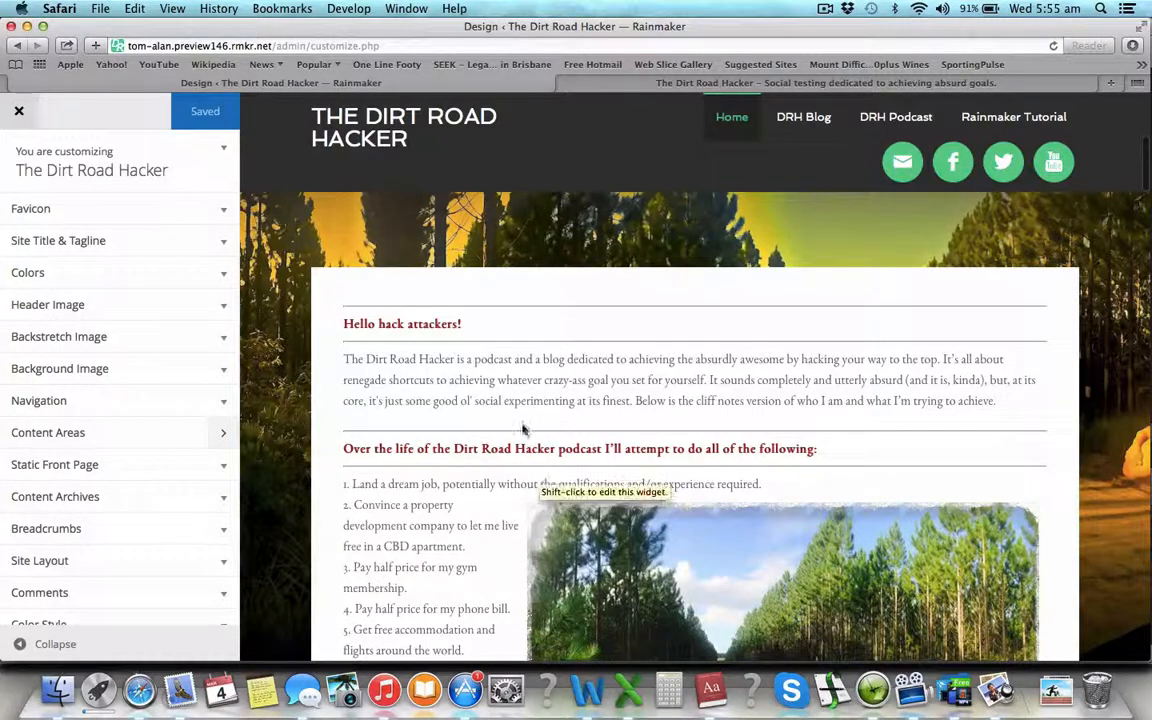
scroll(527, 432, "up", 8)
left_click(221, 430)
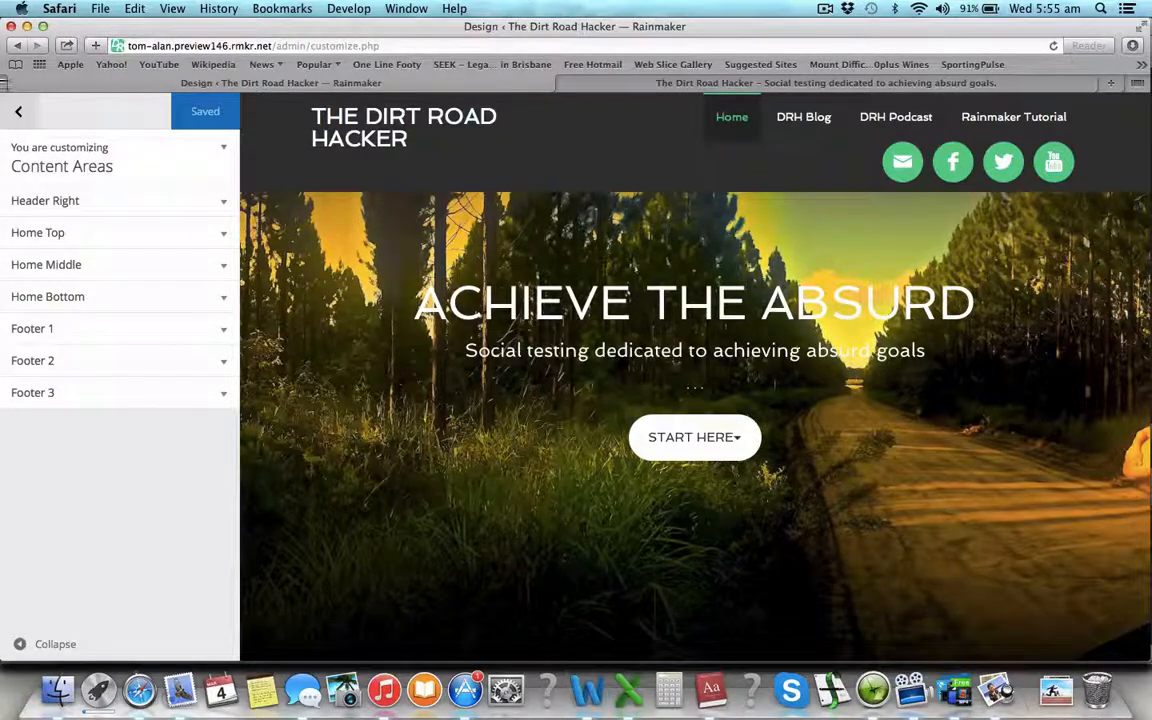
- Return to the main customizer sections, then reopen the Content Areas list
left_click(17, 115)
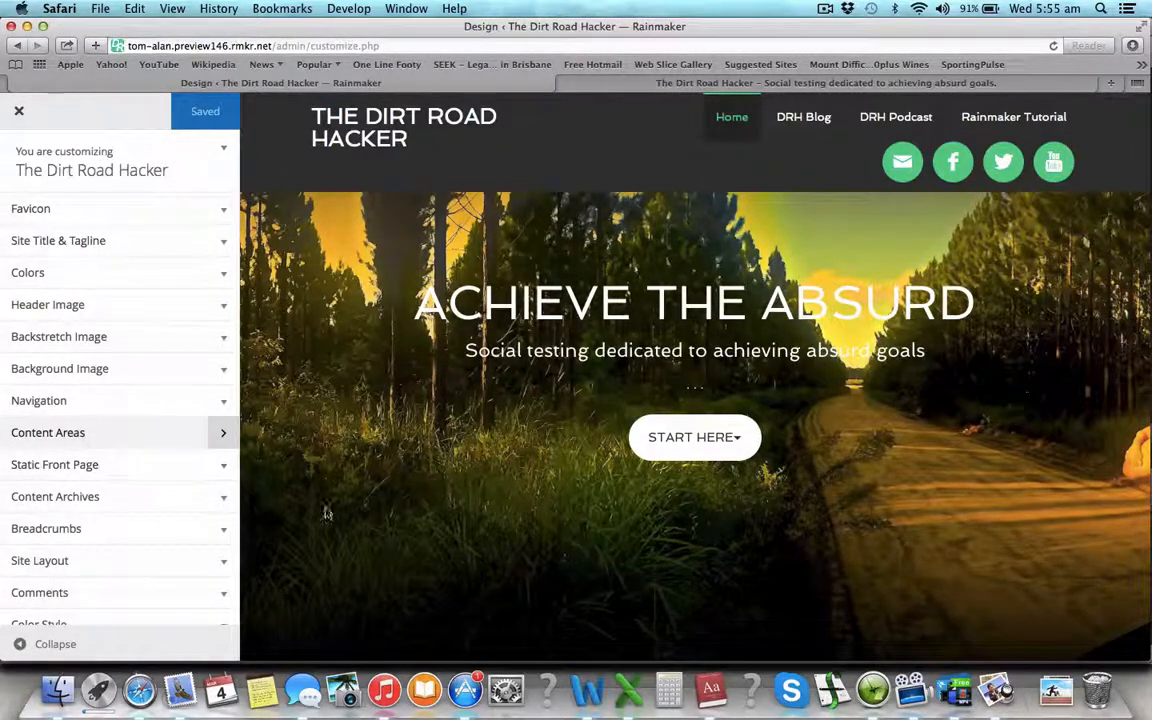
scroll(337, 520, "down", 5)
scroll(337, 521, "down", 10)
scroll(337, 521, "up", 15)
left_click(222, 429)
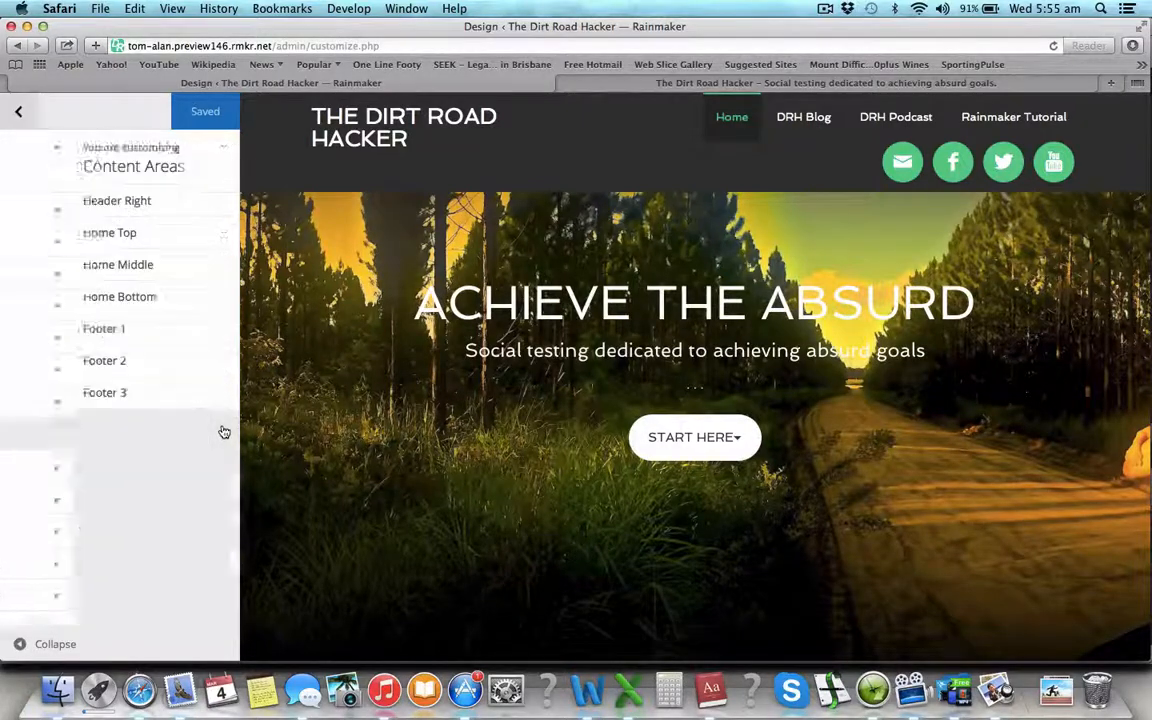
- Expand Header Right and Home Top, inspect the 'achieve the absurd' text widget, then open Home Middle
left_click(215, 205)
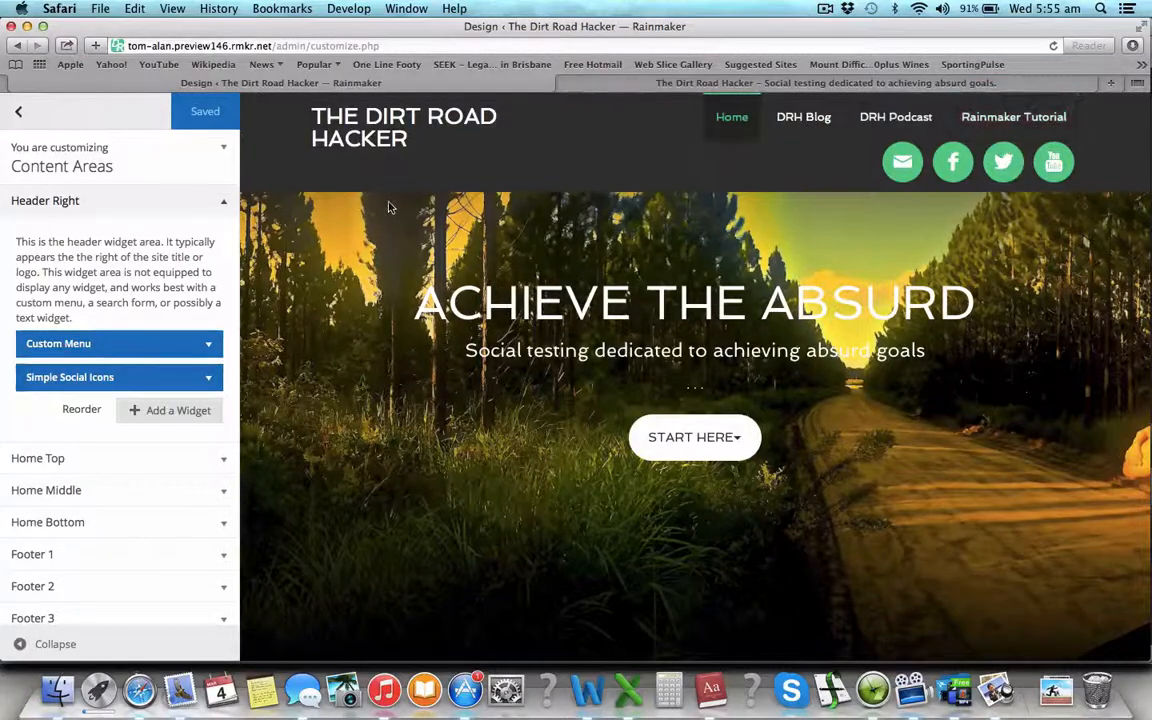
left_click(220, 459)
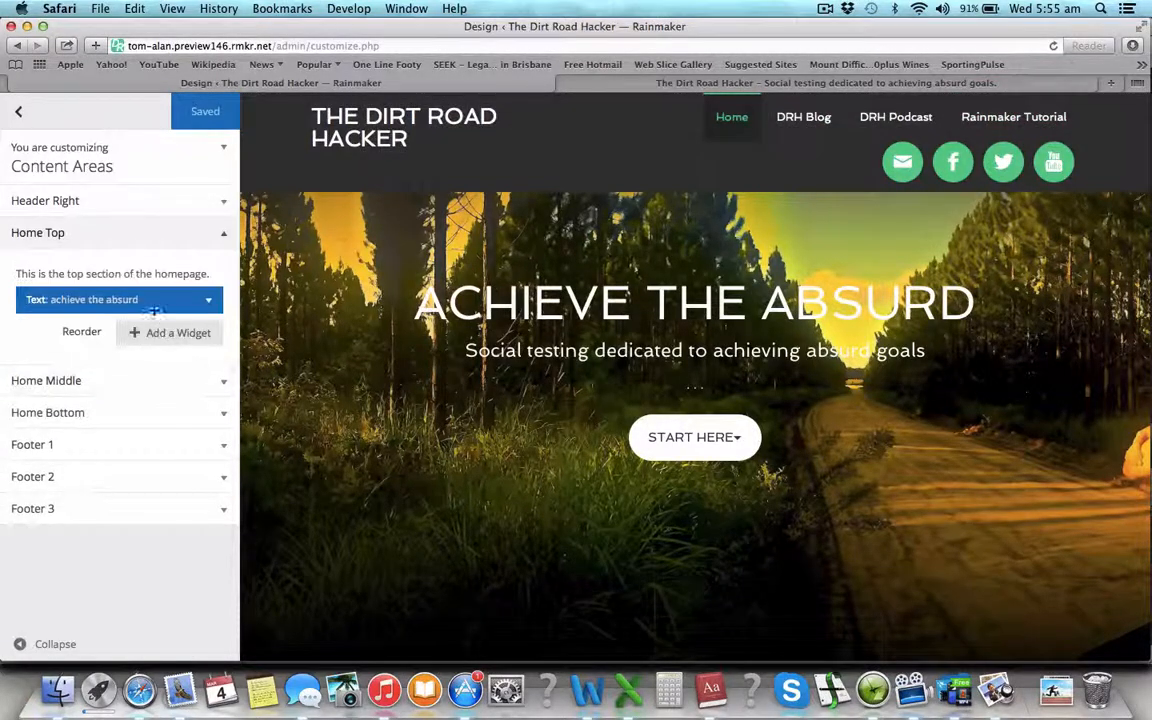
left_click(205, 300)
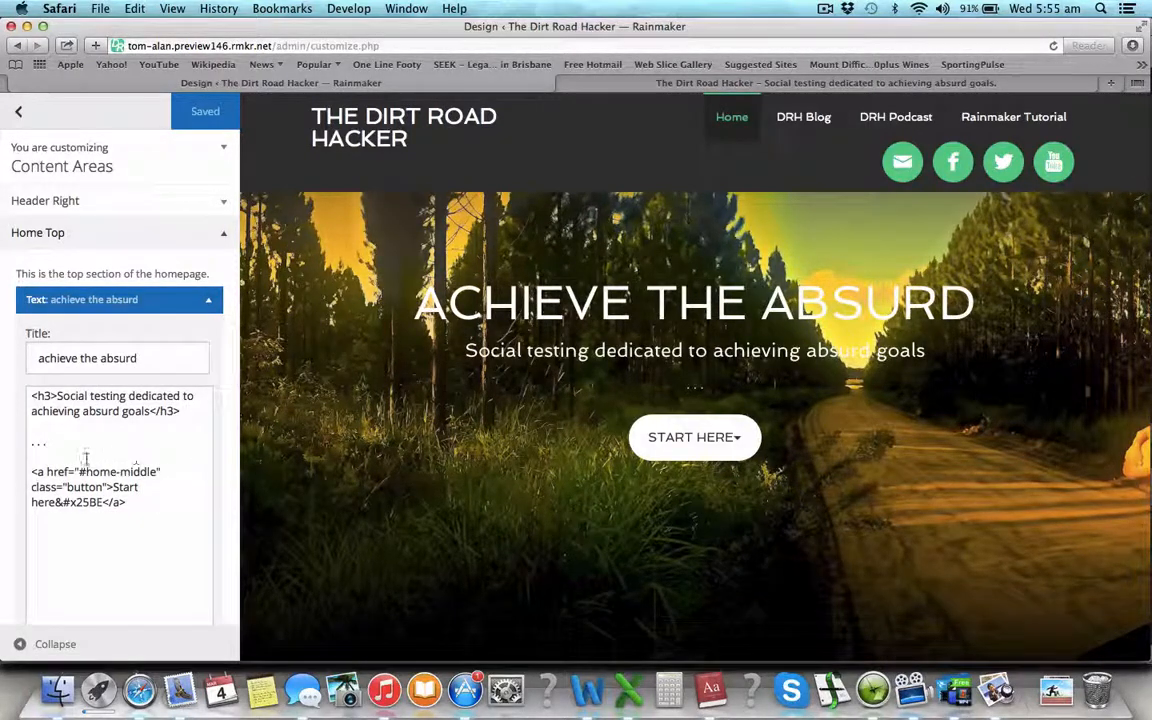
left_click(200, 299)
left_click(227, 381)
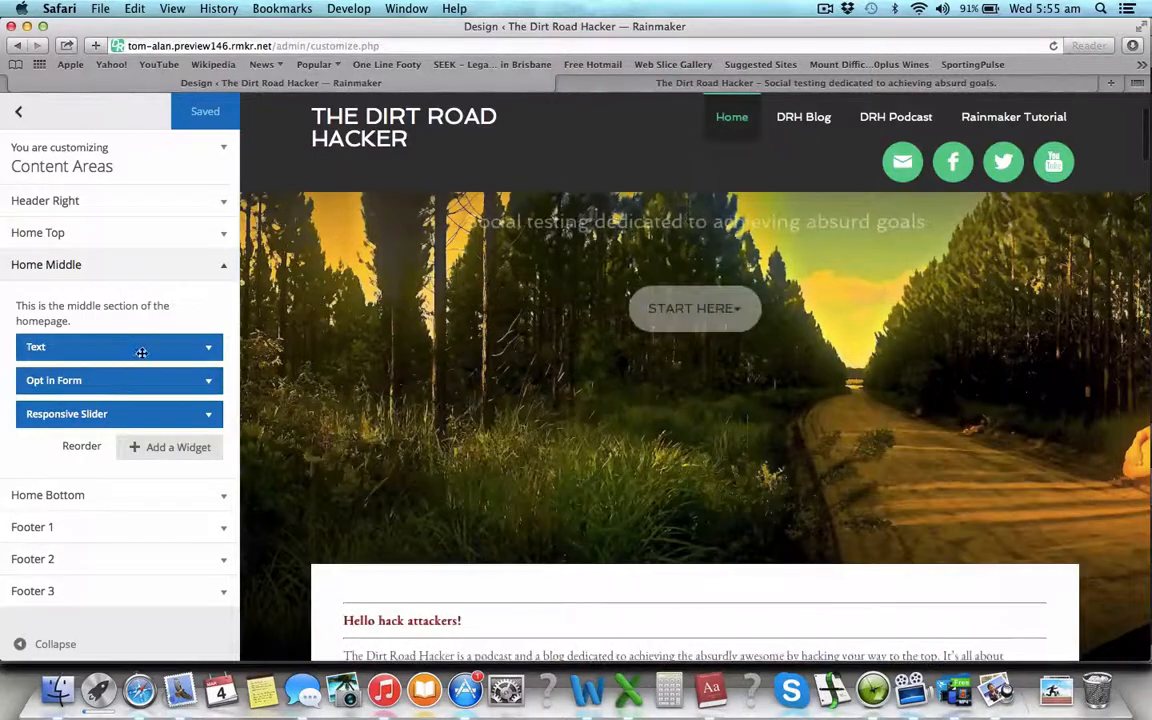
- Expand the Home Middle Text widget's HTML and review the 'Hello hack attackers!' homepage preview
left_click(208, 350)
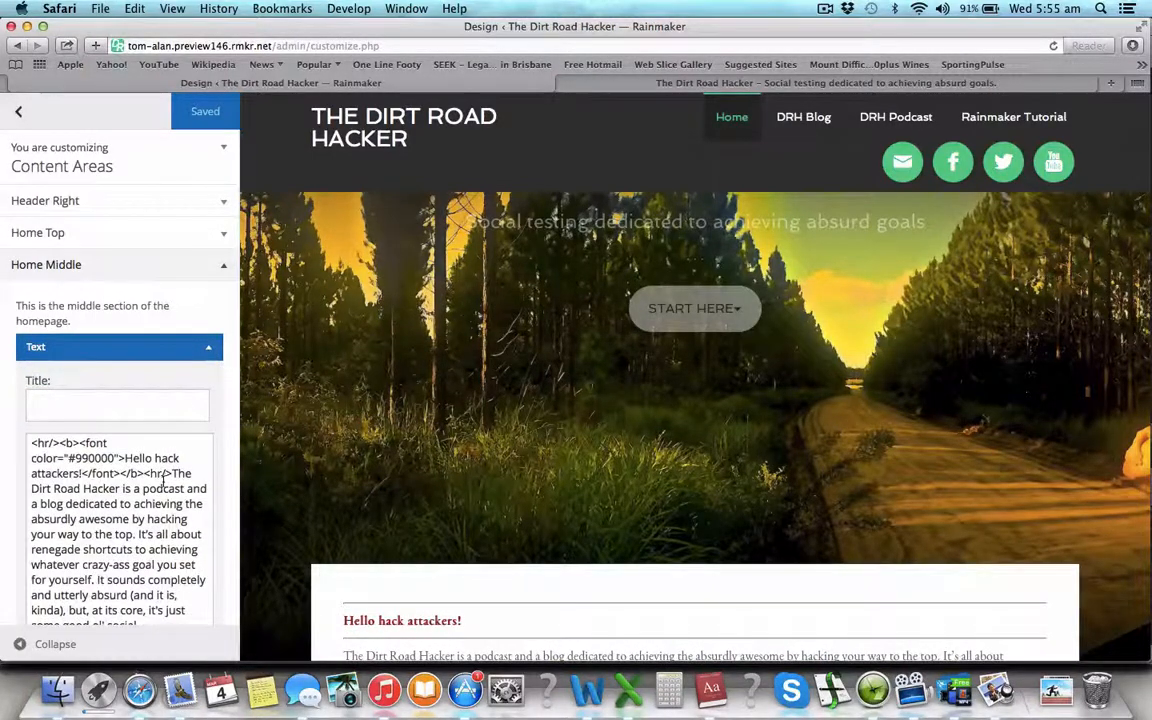
scroll(381, 514, "down", 5)
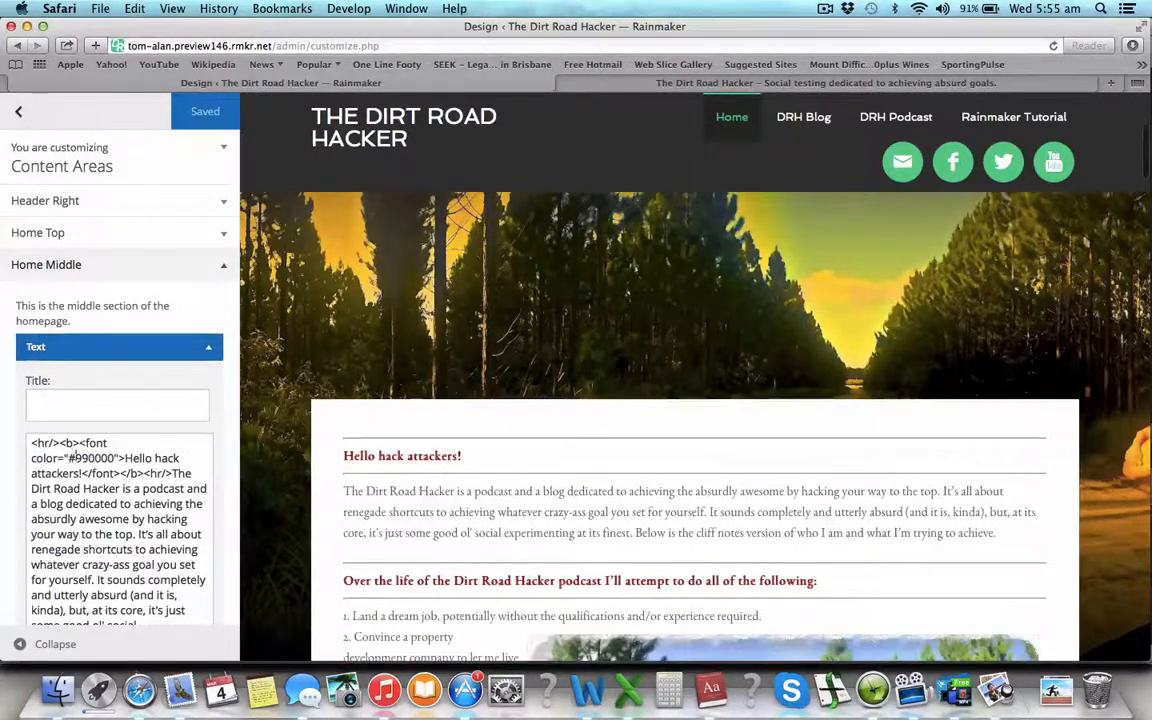
scroll(463, 582, "down", 3)
scroll(100, 485, "down", 3)
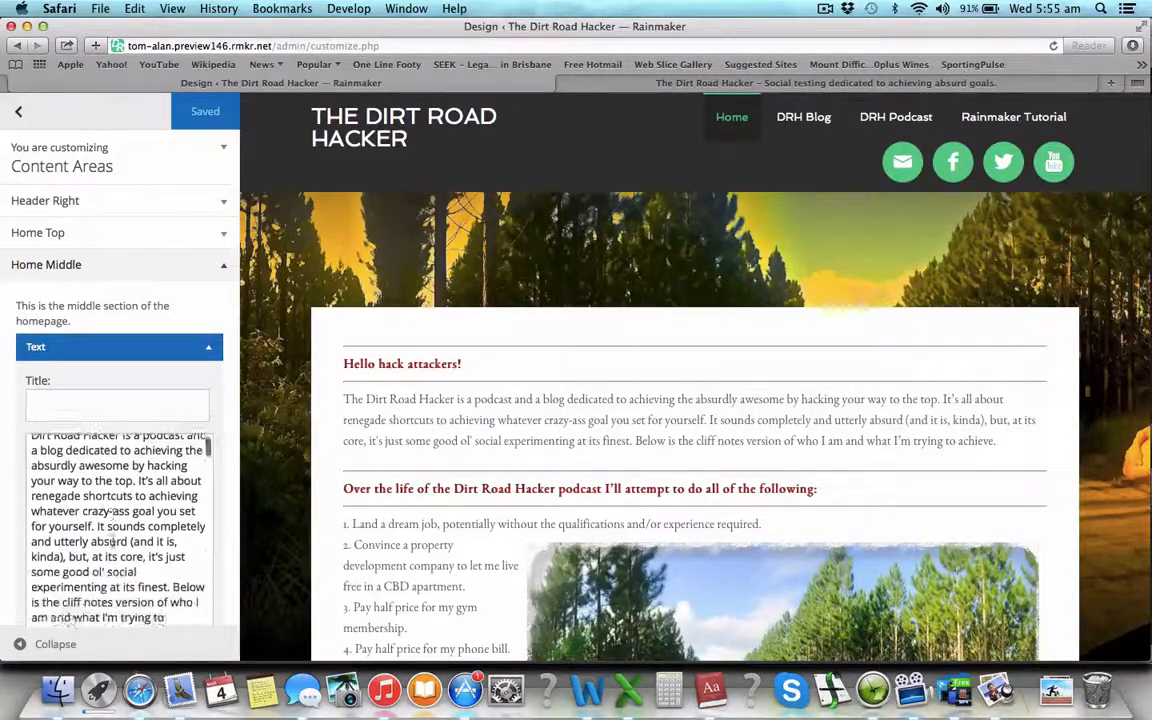
scroll(489, 413, "down", 10)
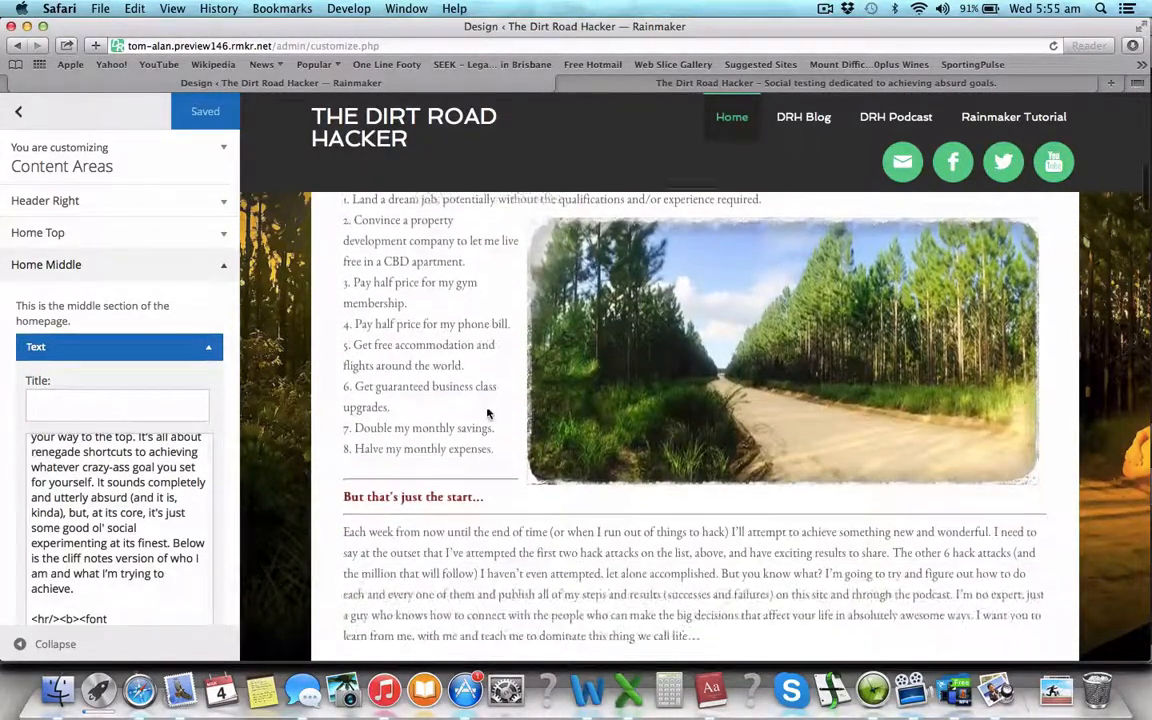
scroll(489, 413, "up", 9)
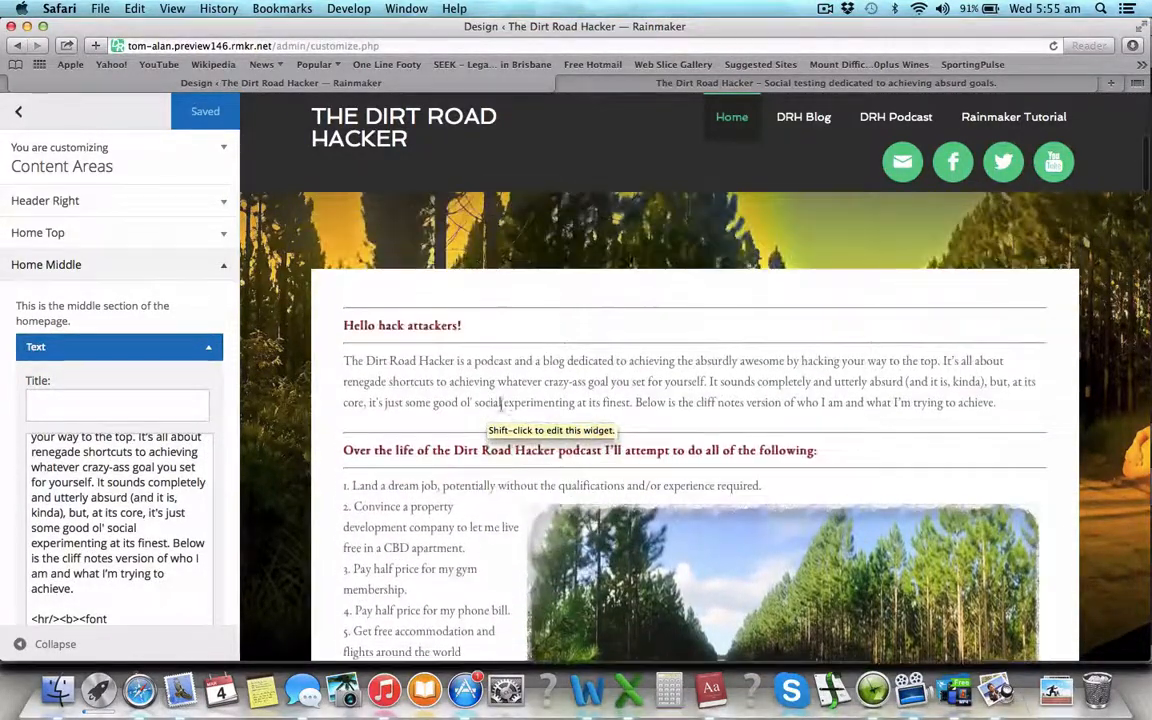
scroll(449, 541, "down", 5)
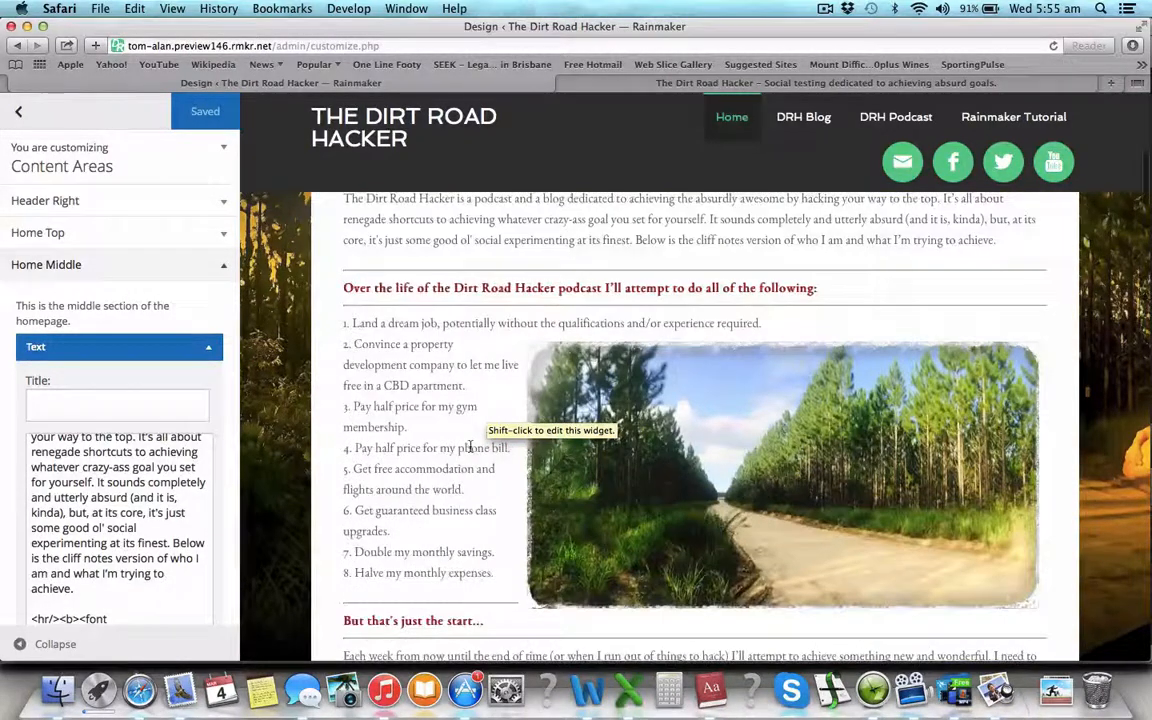
scroll(653, 582, "down", 20)
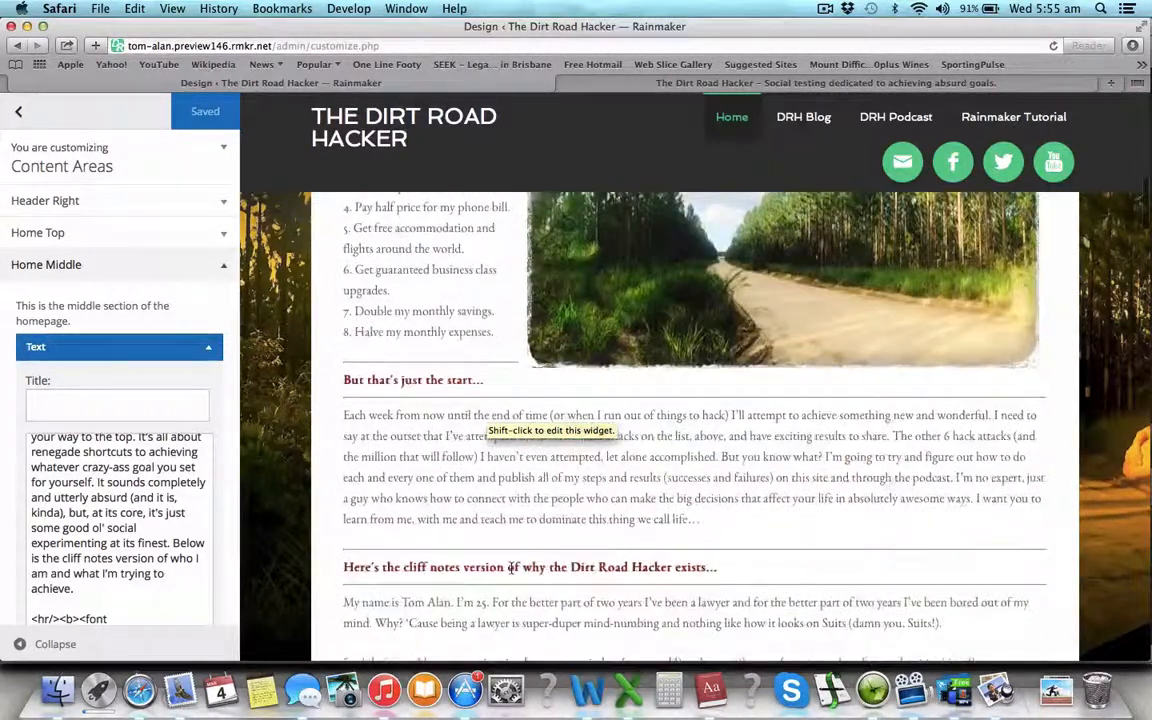
scroll(511, 568, "down", 19)
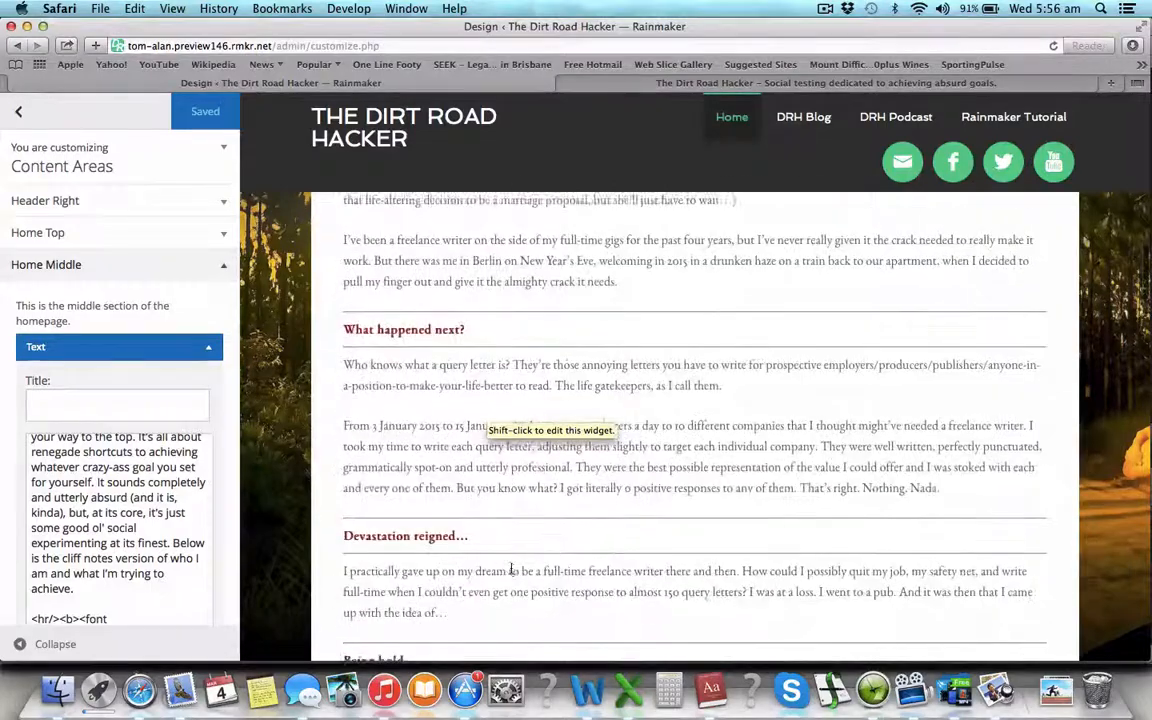
scroll(511, 572, "down", 20)
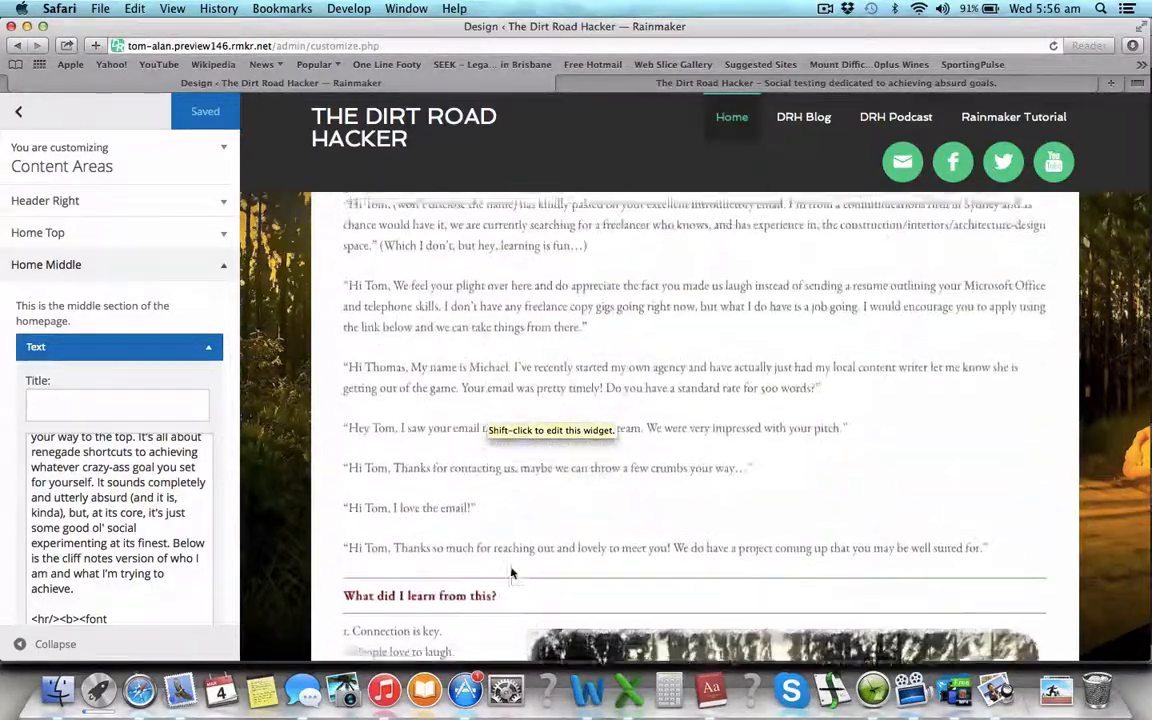
scroll(511, 572, "down", 20)
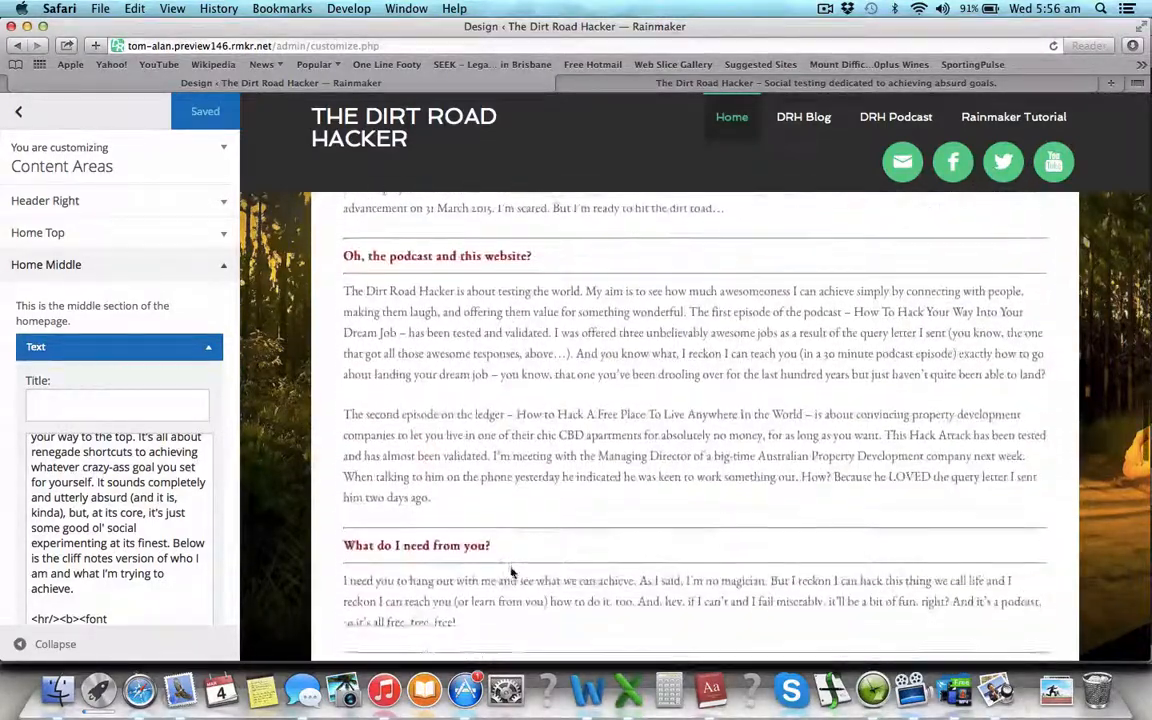
scroll(511, 573, "up", 20)
scroll(511, 572, "up", 20)
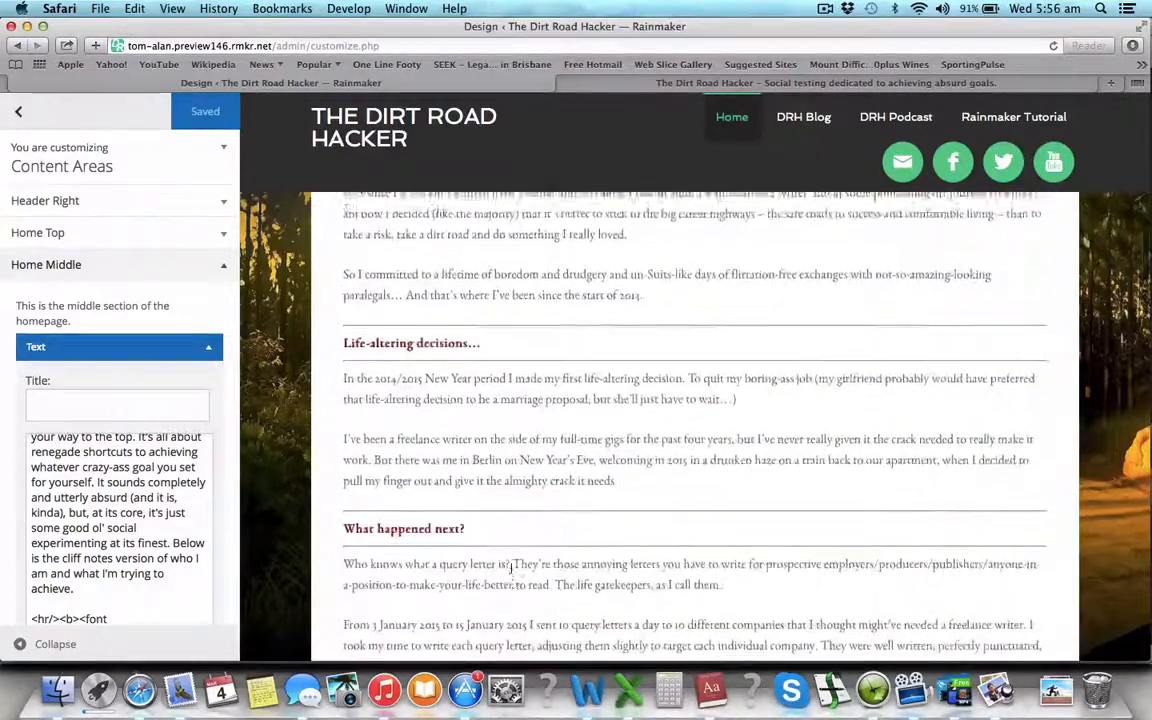
scroll(511, 568, "up", 8)
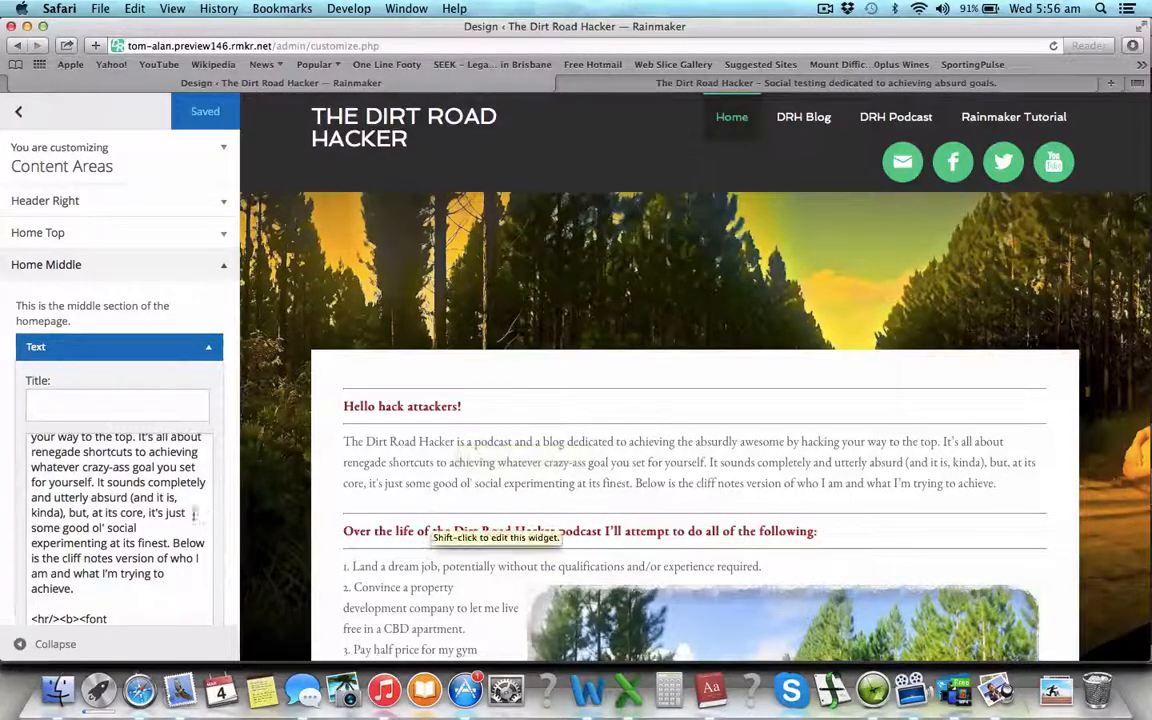
scroll(175, 500, "up", 5)
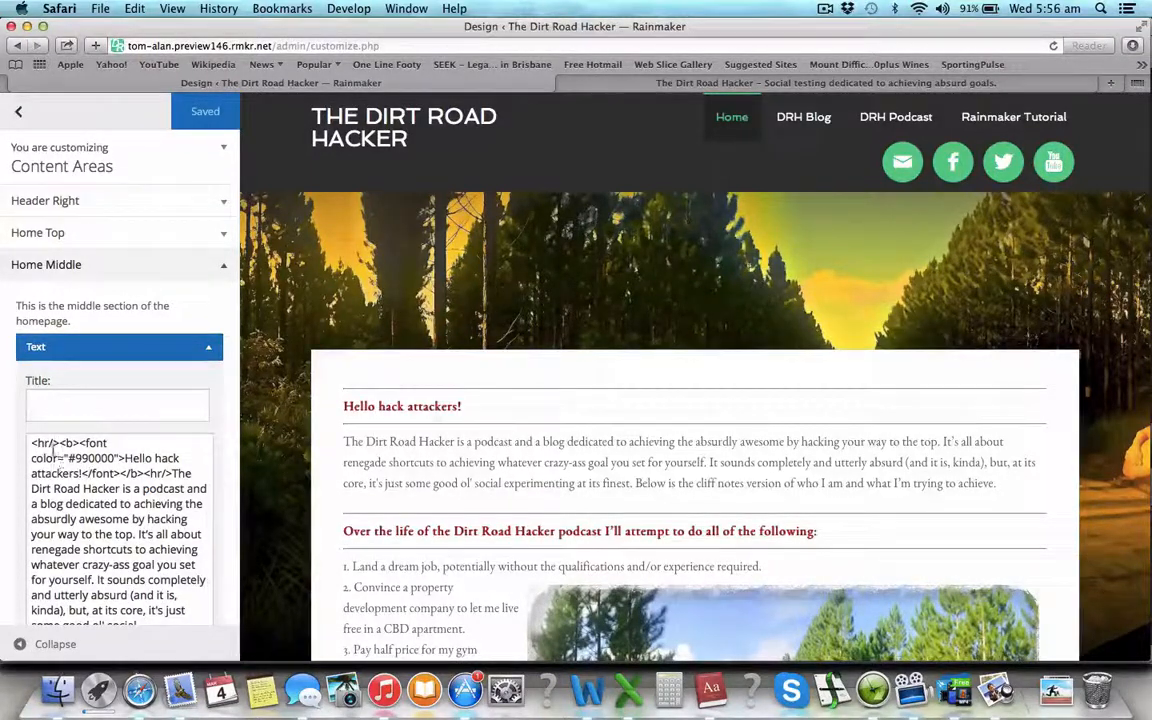
left_click_drag(31, 442, 57, 442)
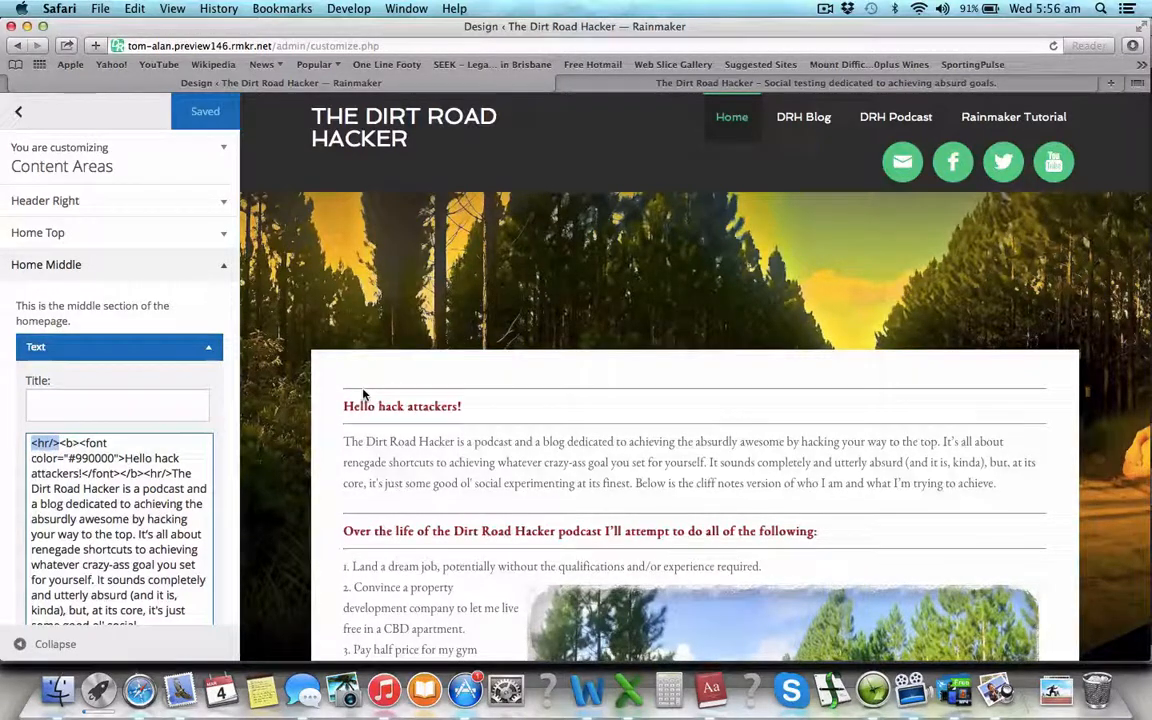
left_click_drag(147, 473, 172, 473)
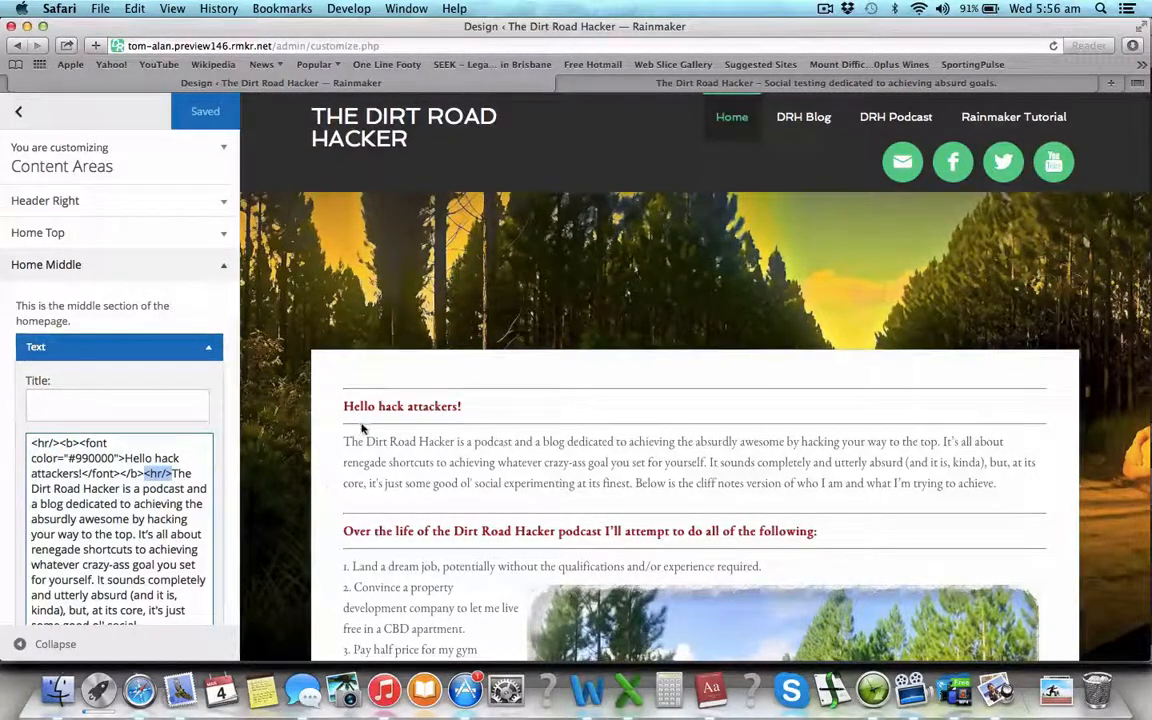
left_click(77, 441)
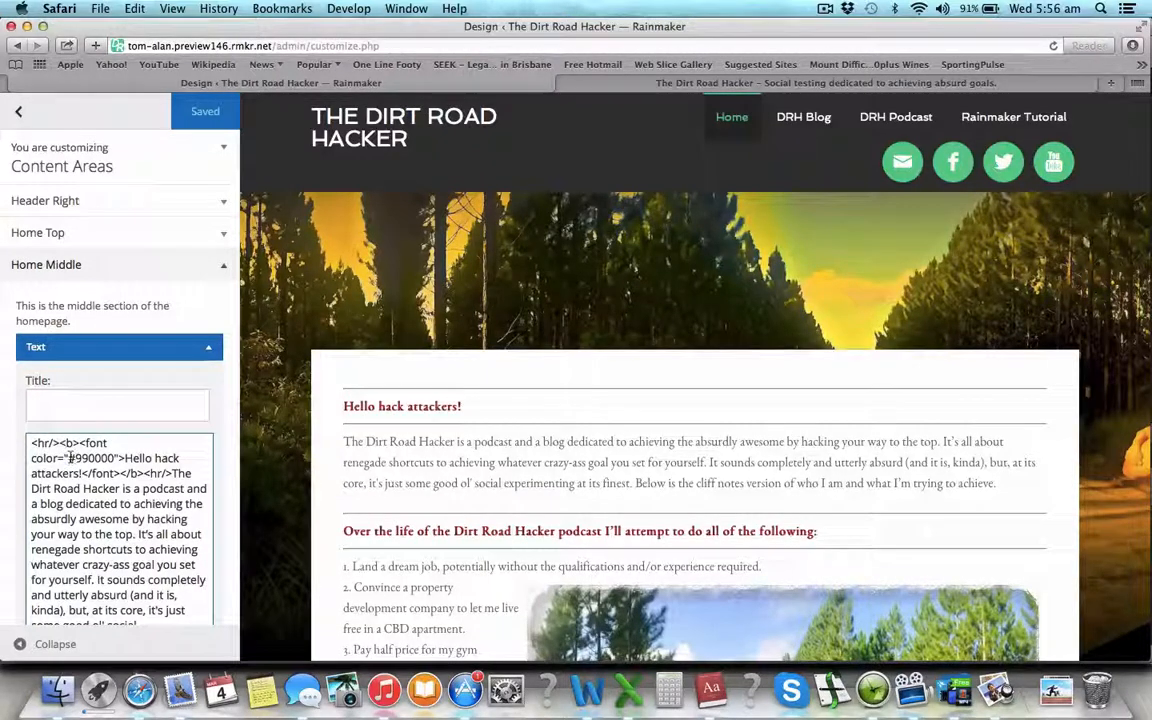
left_click_drag(68, 457, 116, 458)
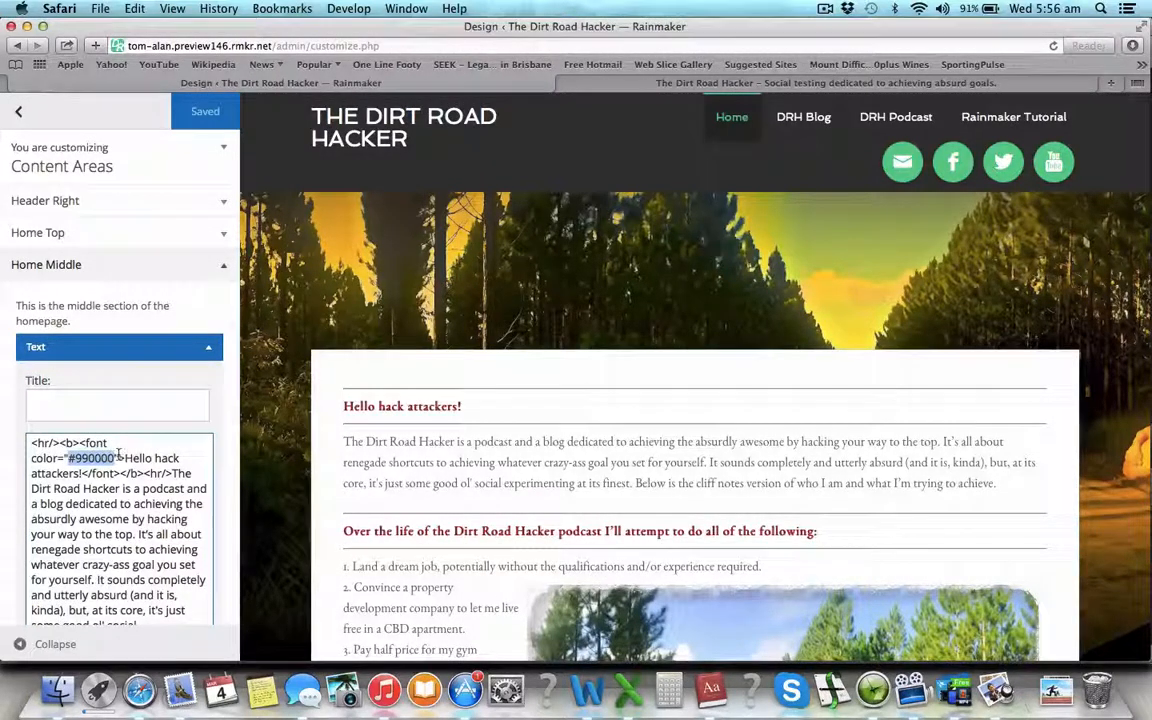
left_click(118, 456)
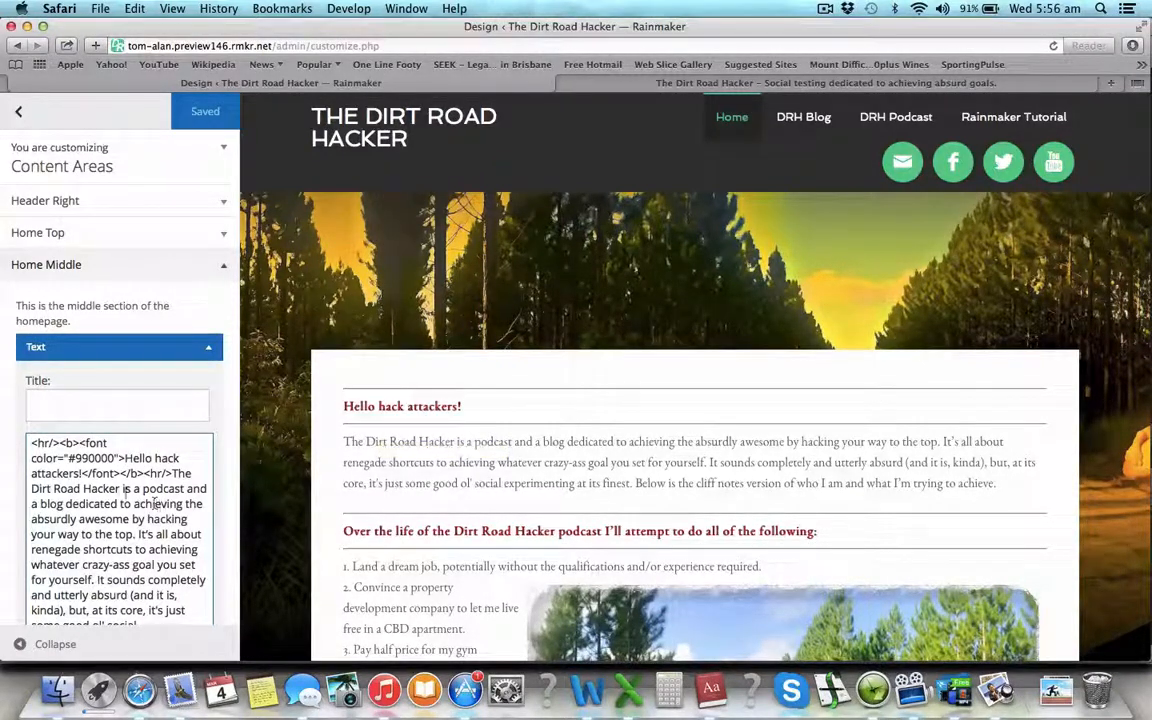
left_click_drag(120, 473, 83, 473)
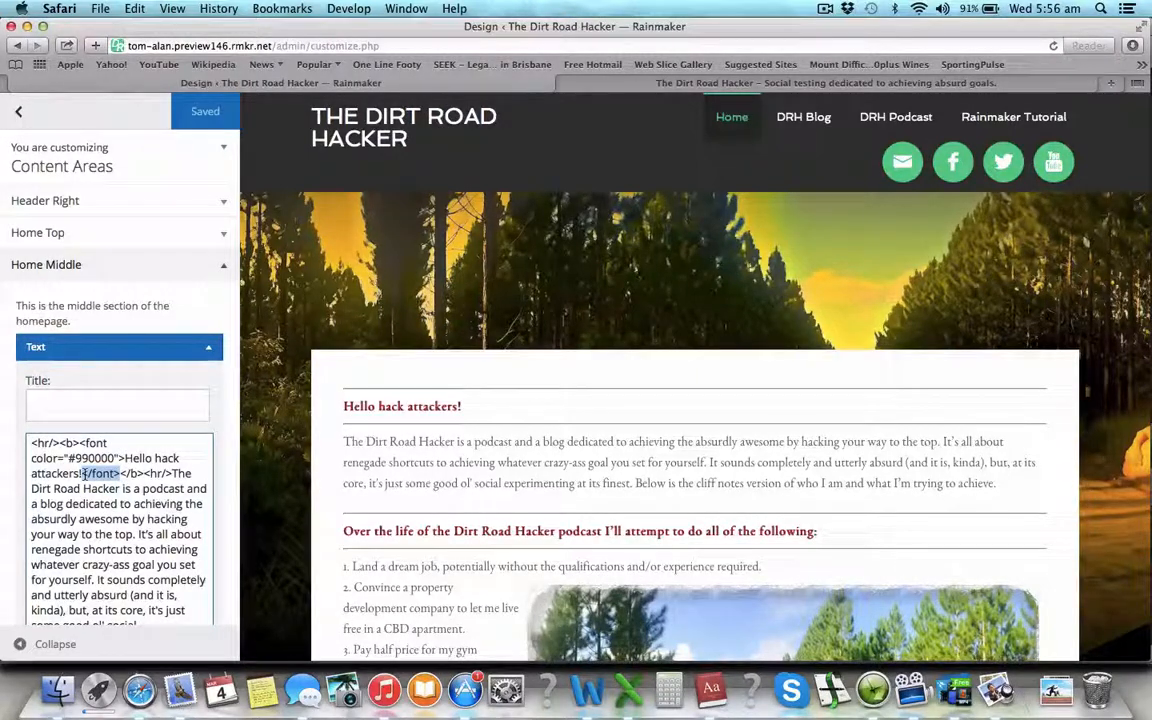
left_click(138, 473)
left_click_drag(131, 473, 123, 473)
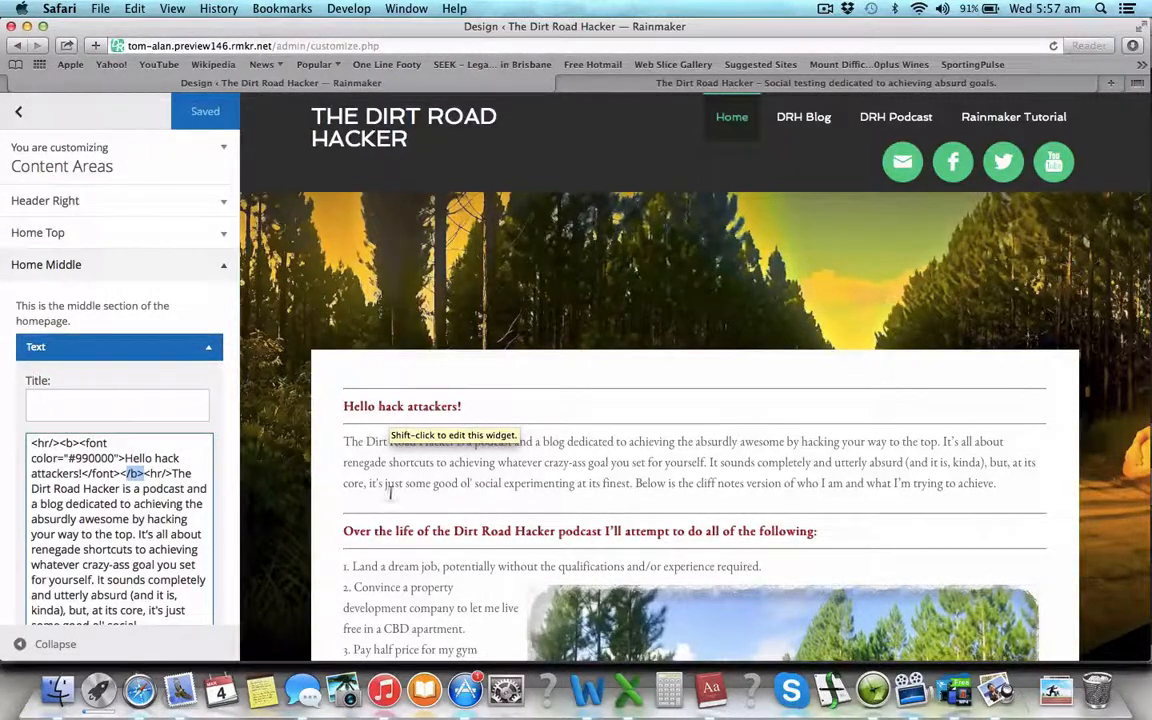
scroll(390, 490, "down", 2)
scroll(168, 583, "down", 8)
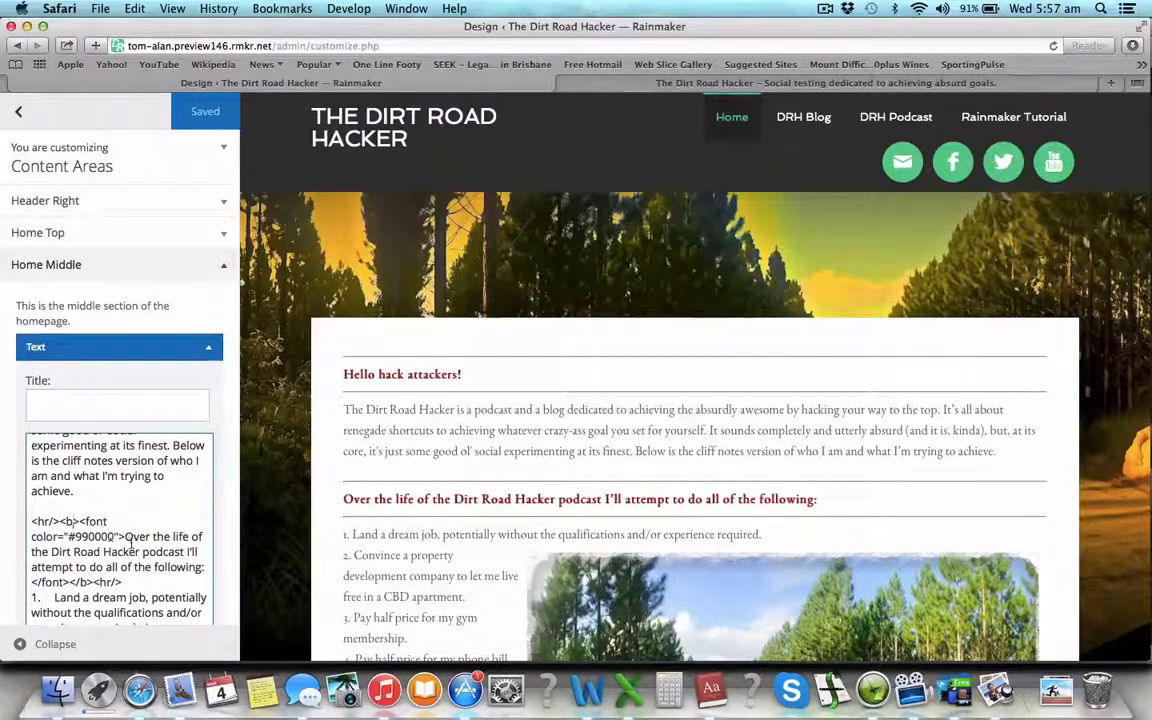
scroll(131, 545, "down", 1)
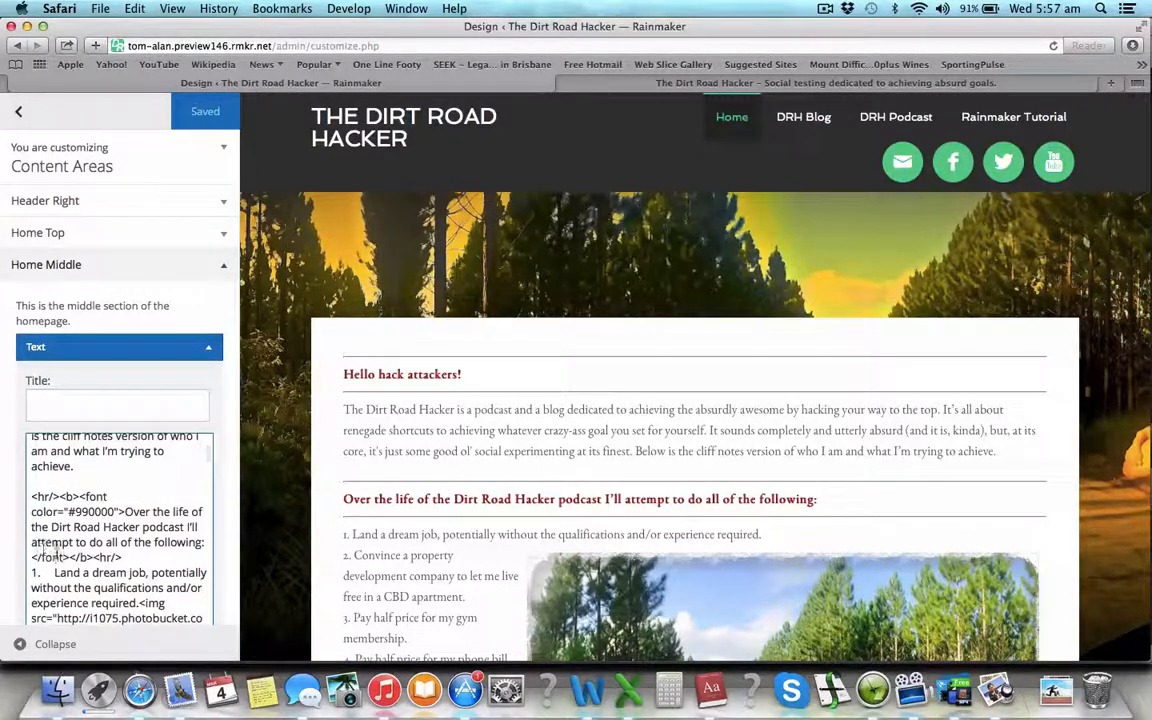
scroll(144, 558, "down", 1)
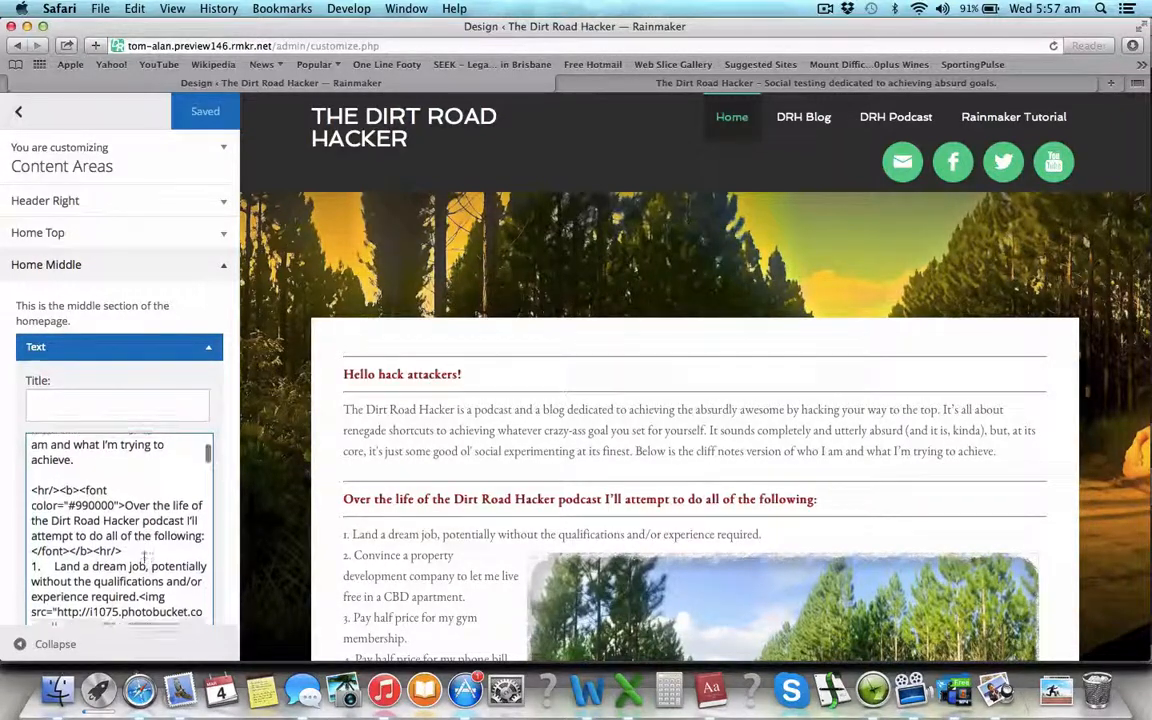
scroll(130, 545, "down", 2)
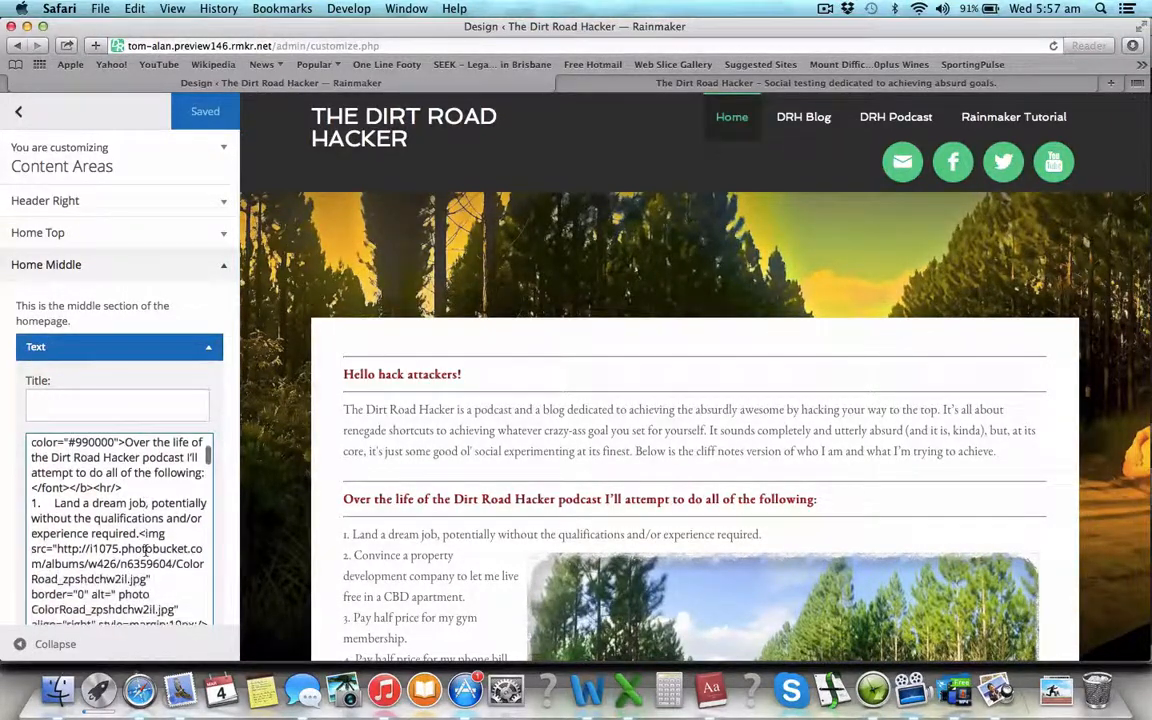
scroll(175, 553, "down", 3)
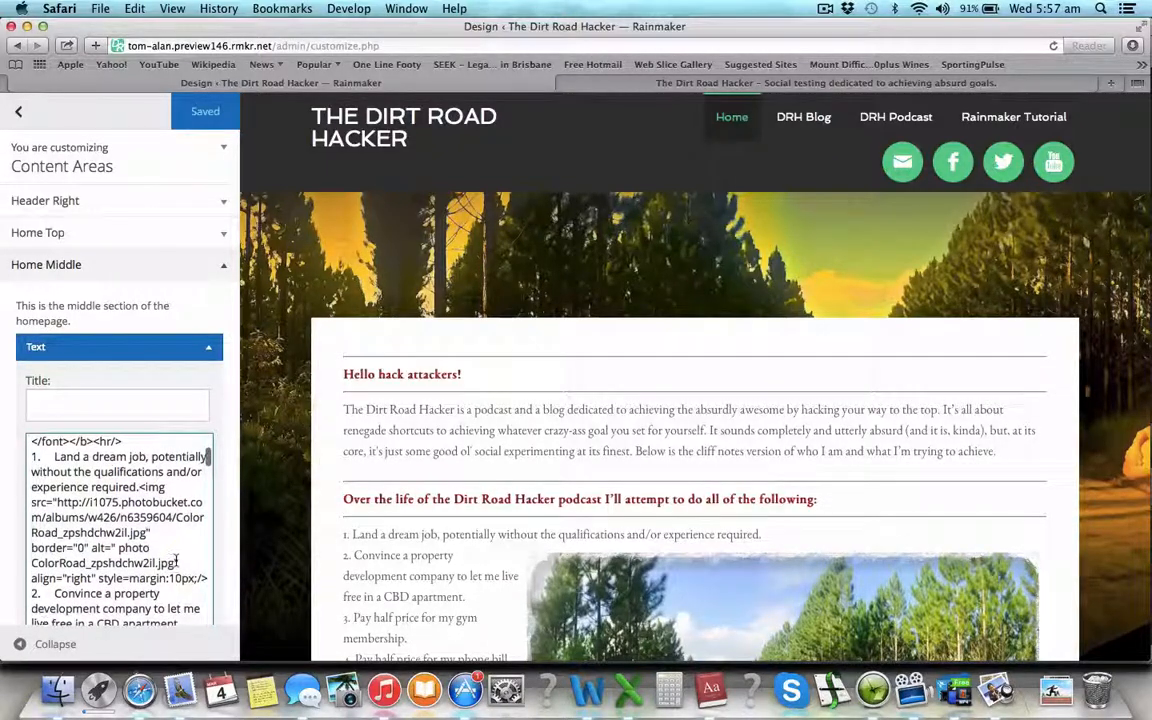
scroll(175, 560, "down", 1)
scroll(175, 558, "up", 1)
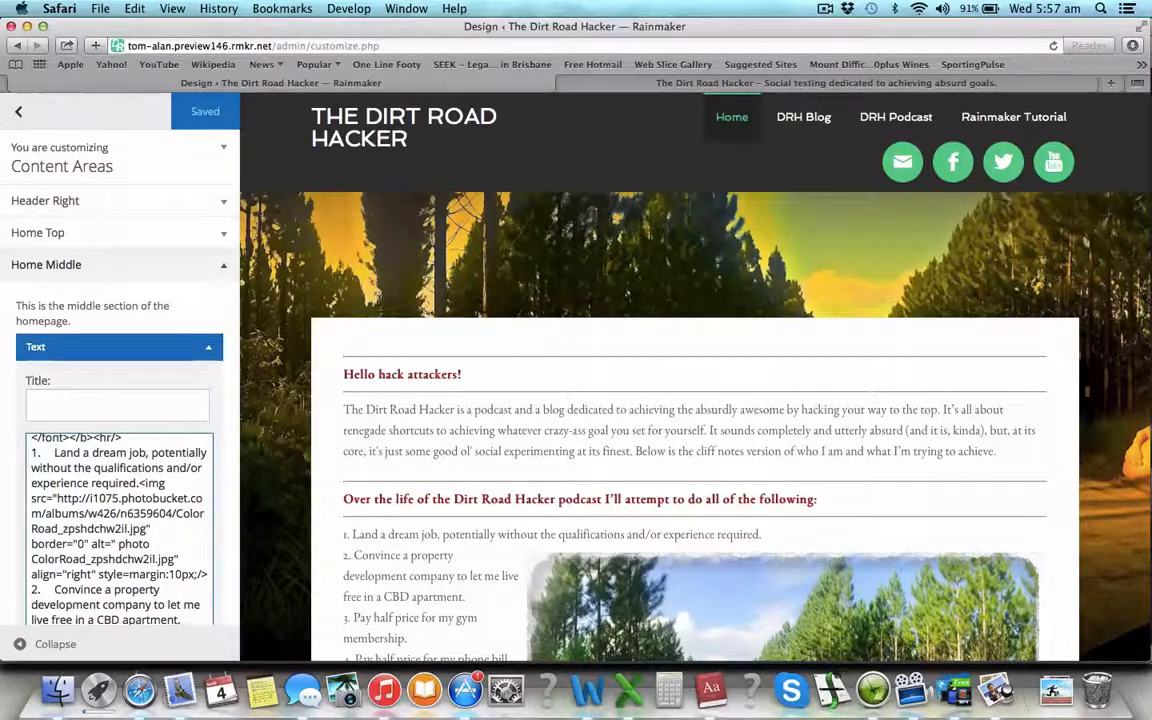
- Load photobucket.com in a new Safari tab
key("super+t")
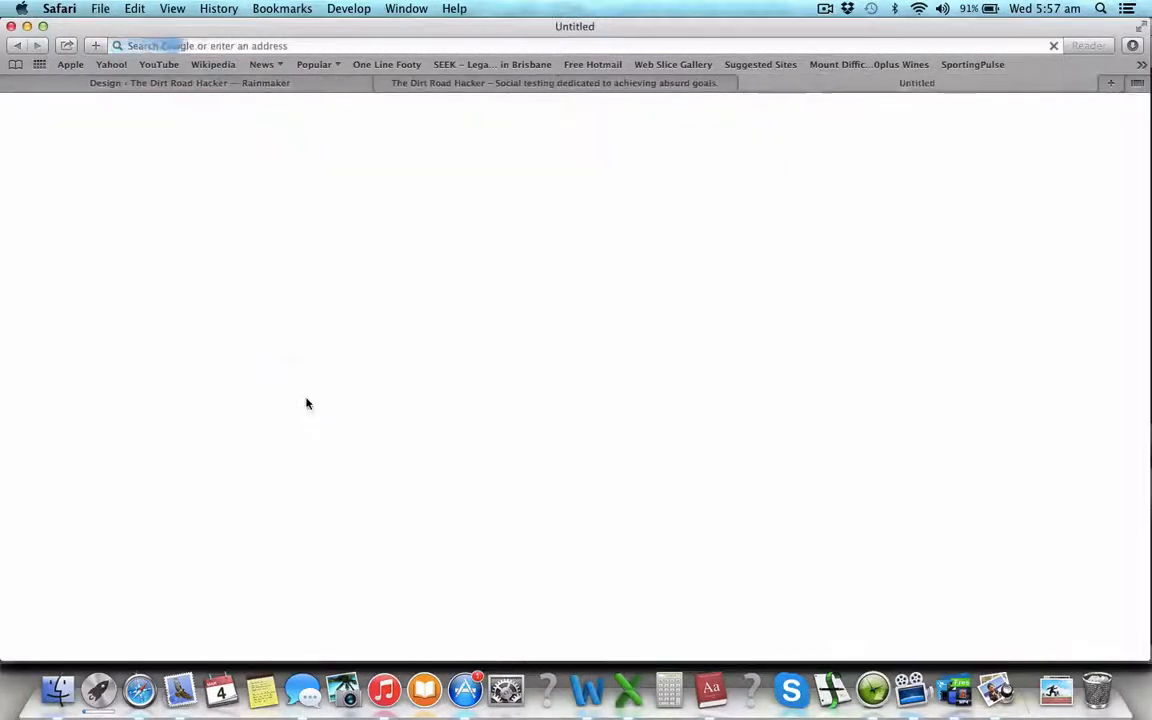
type("photobucket.com")
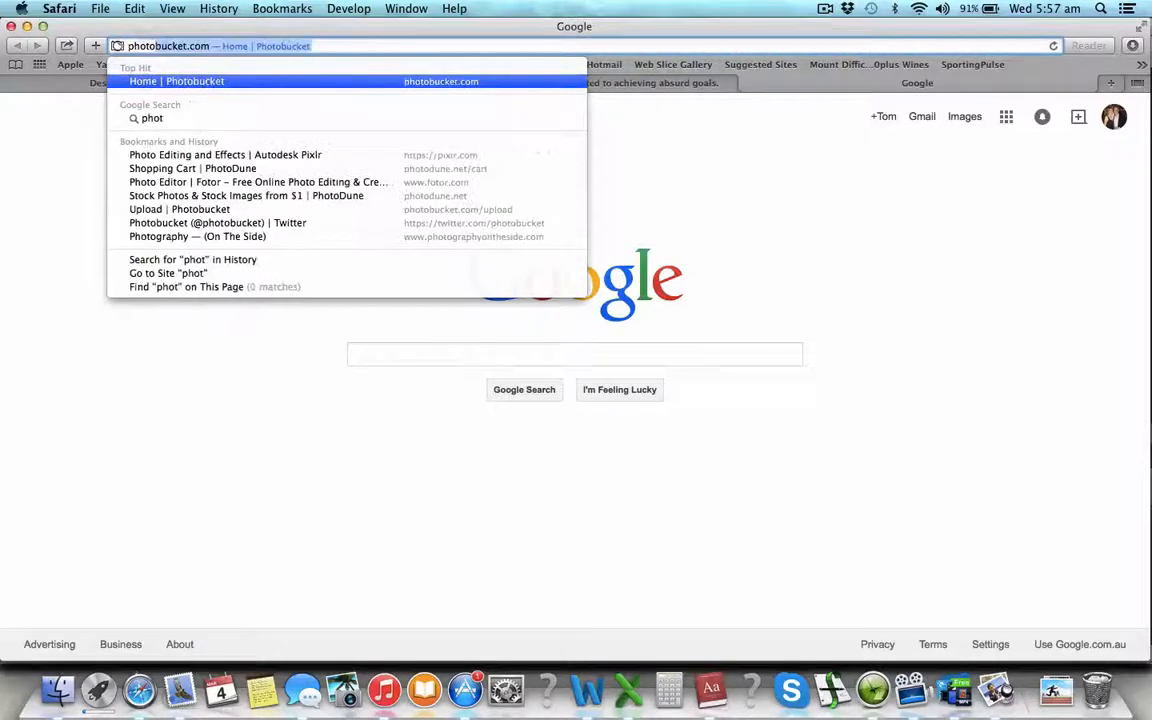
key("Return")
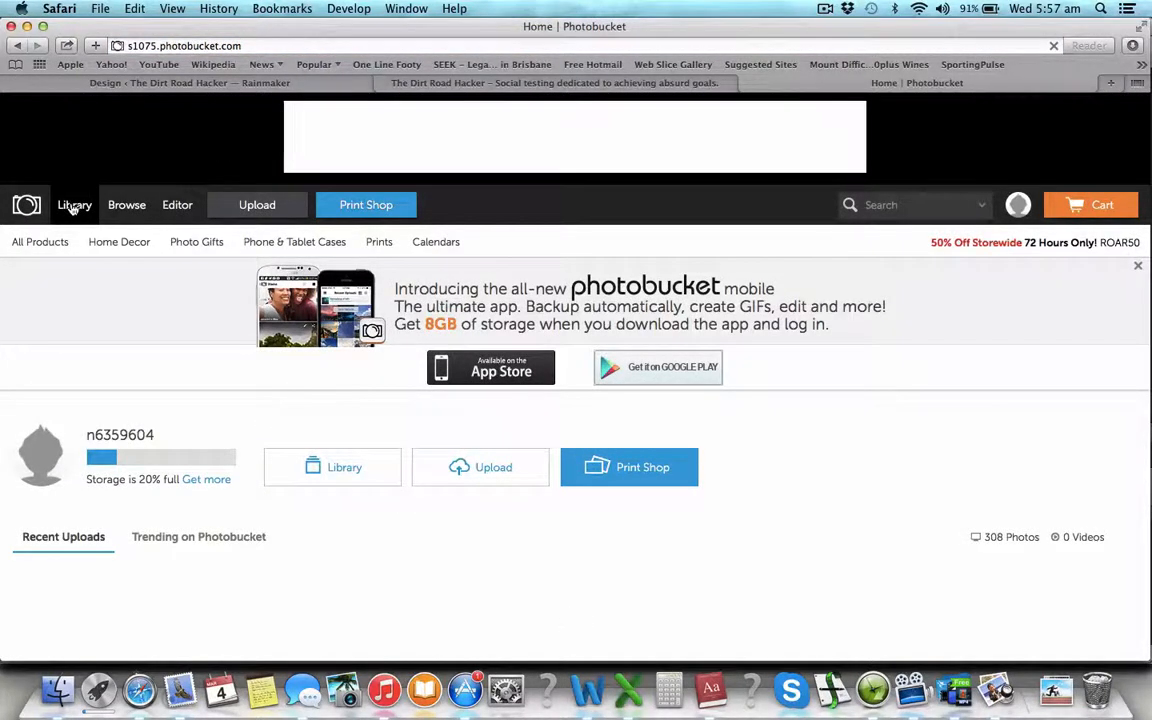
- Open the DRH2 album in the Photobucket library and show the forest road photo's Share Links
left_click(72, 205)
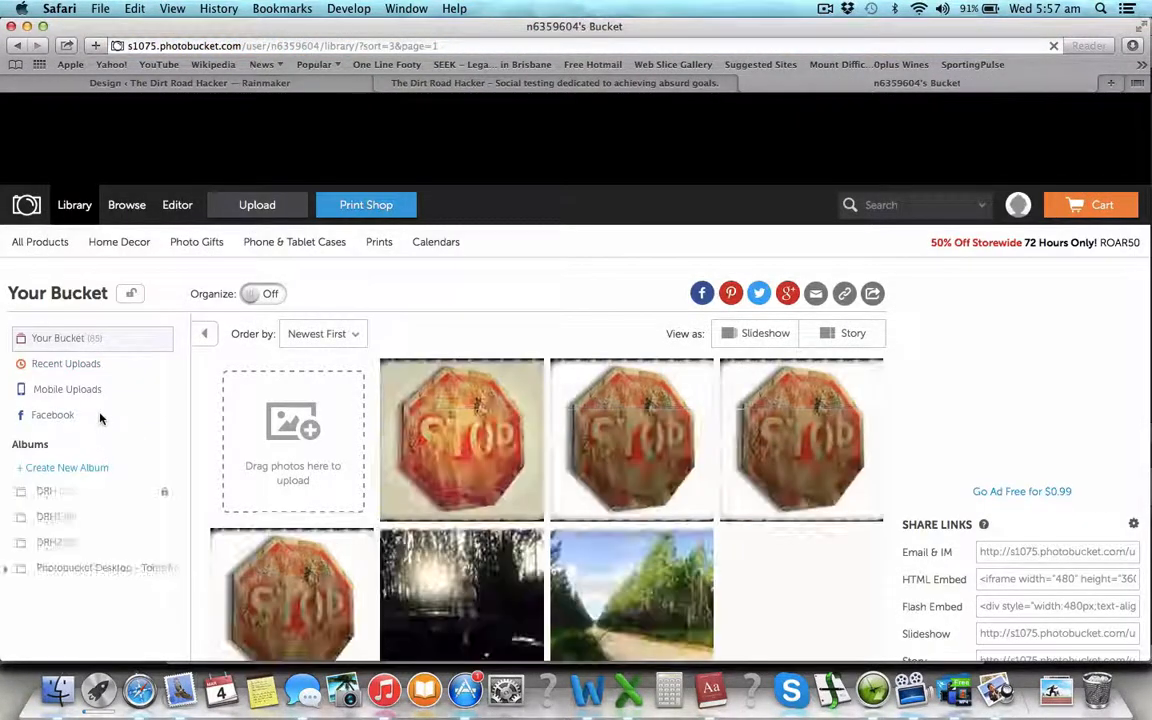
left_click(48, 548)
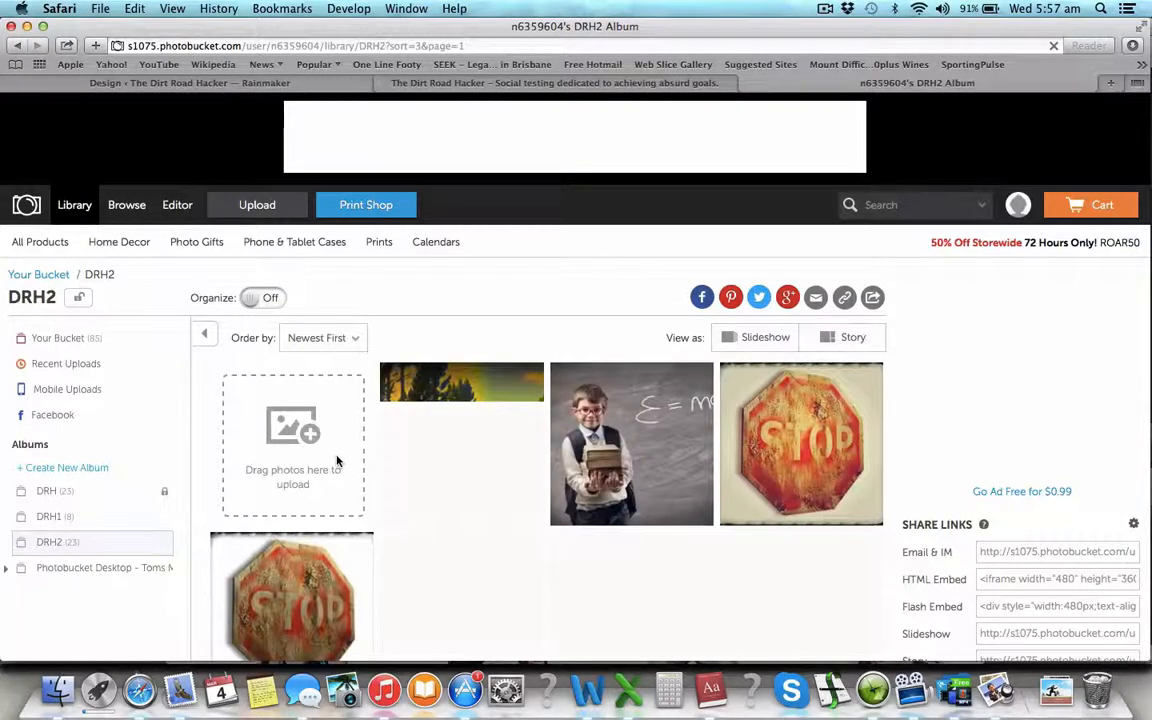
scroll(488, 509, "down", 3)
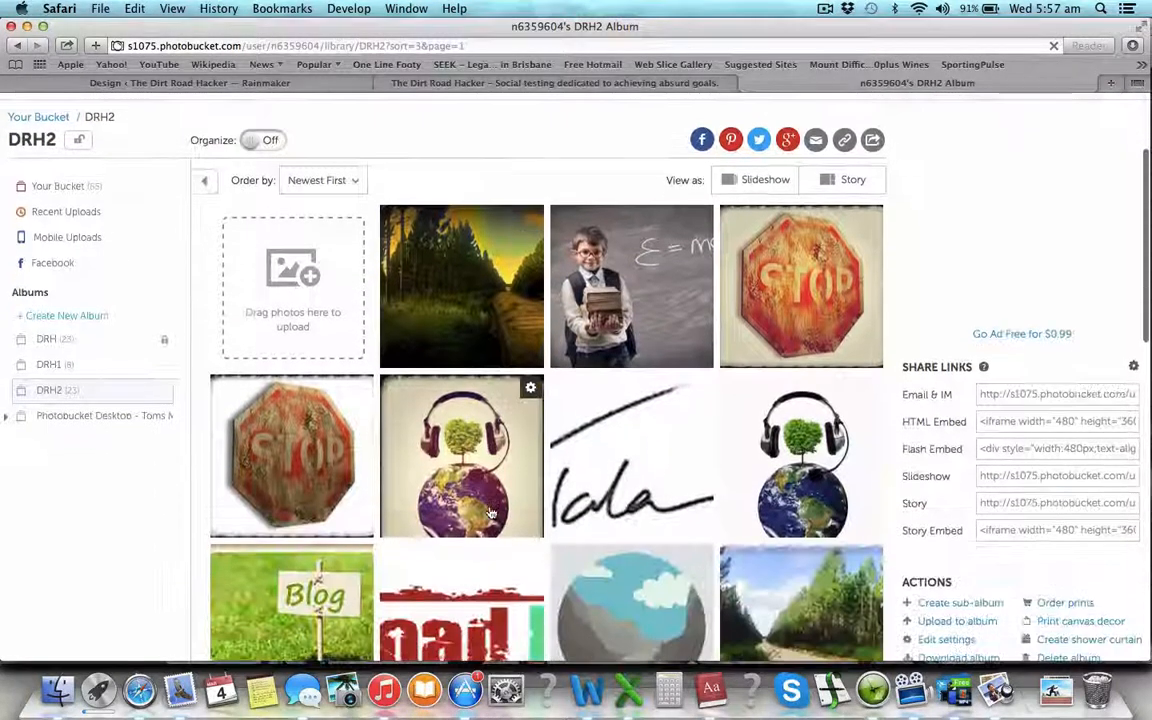
left_click(151, 83)
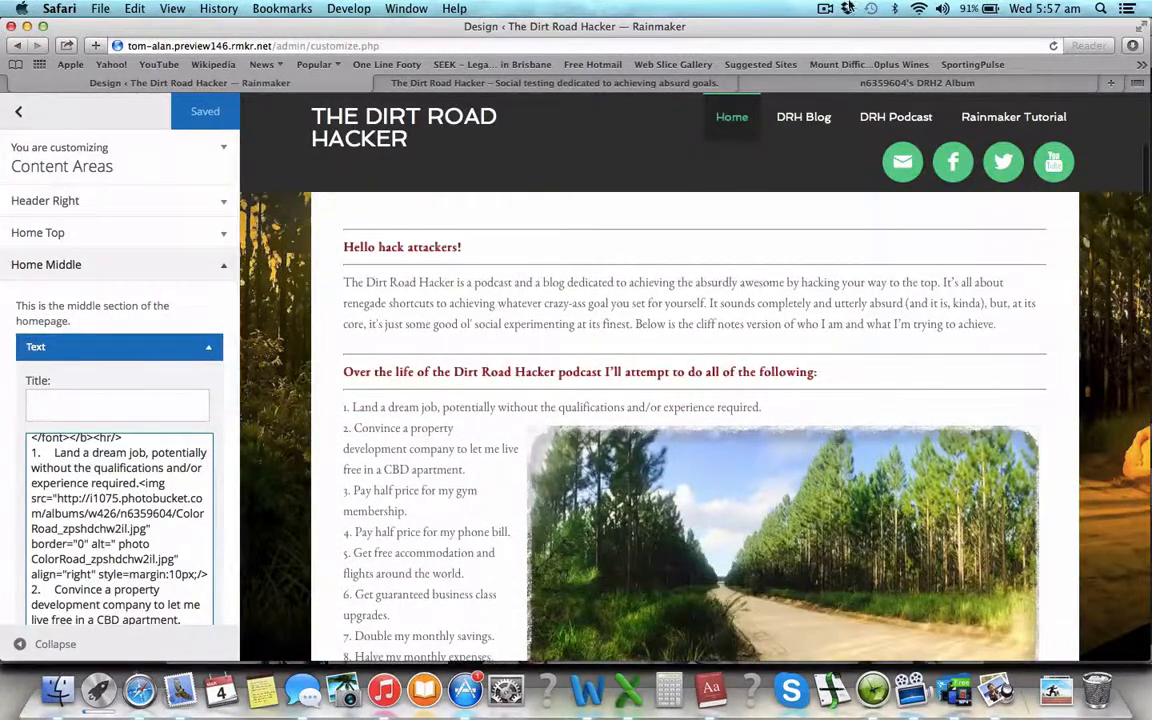
scroll(663, 369, "down", 2)
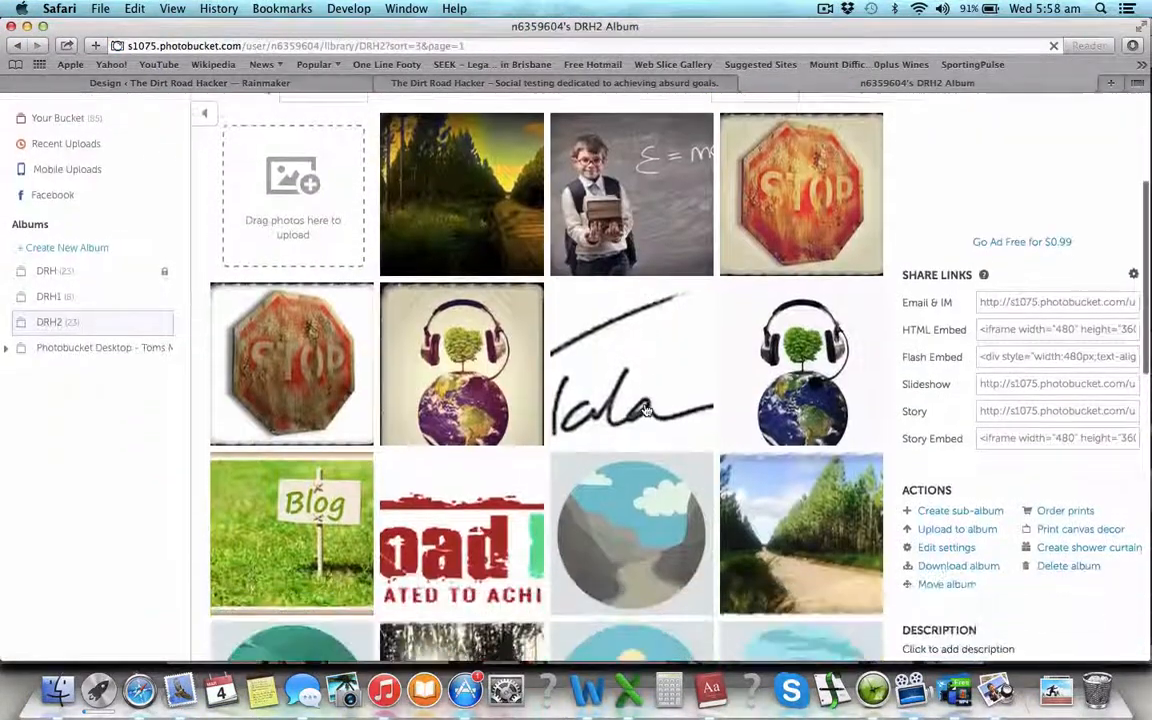
left_click(869, 466)
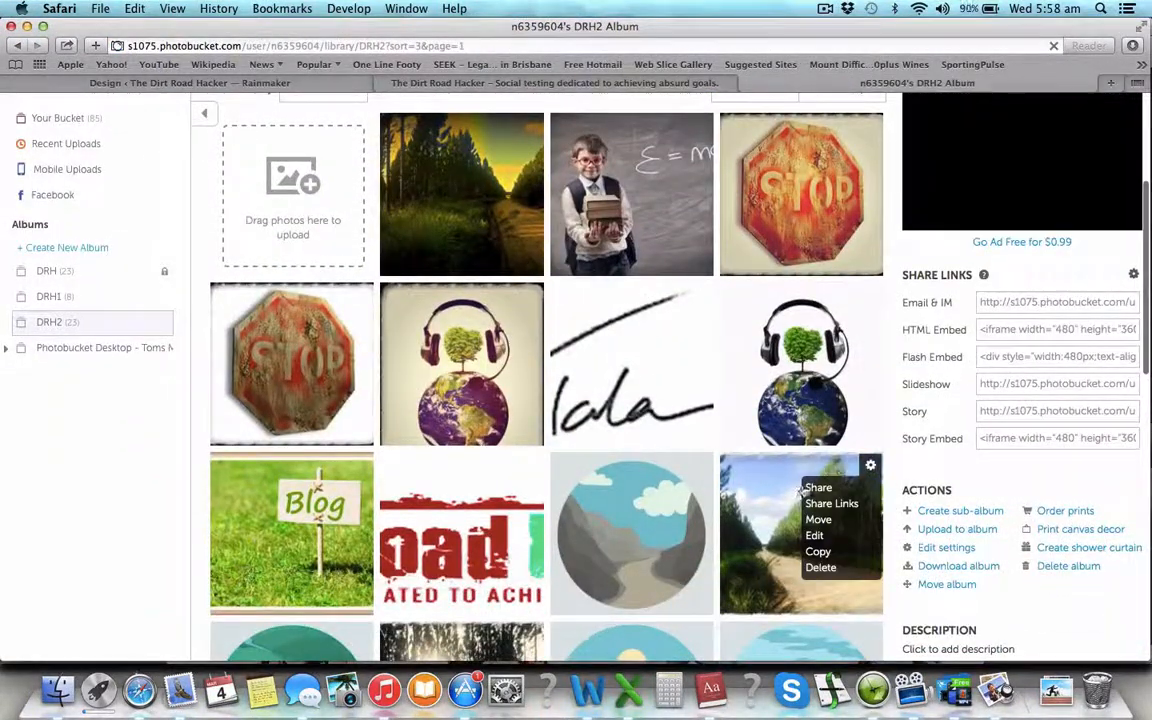
left_click(871, 466)
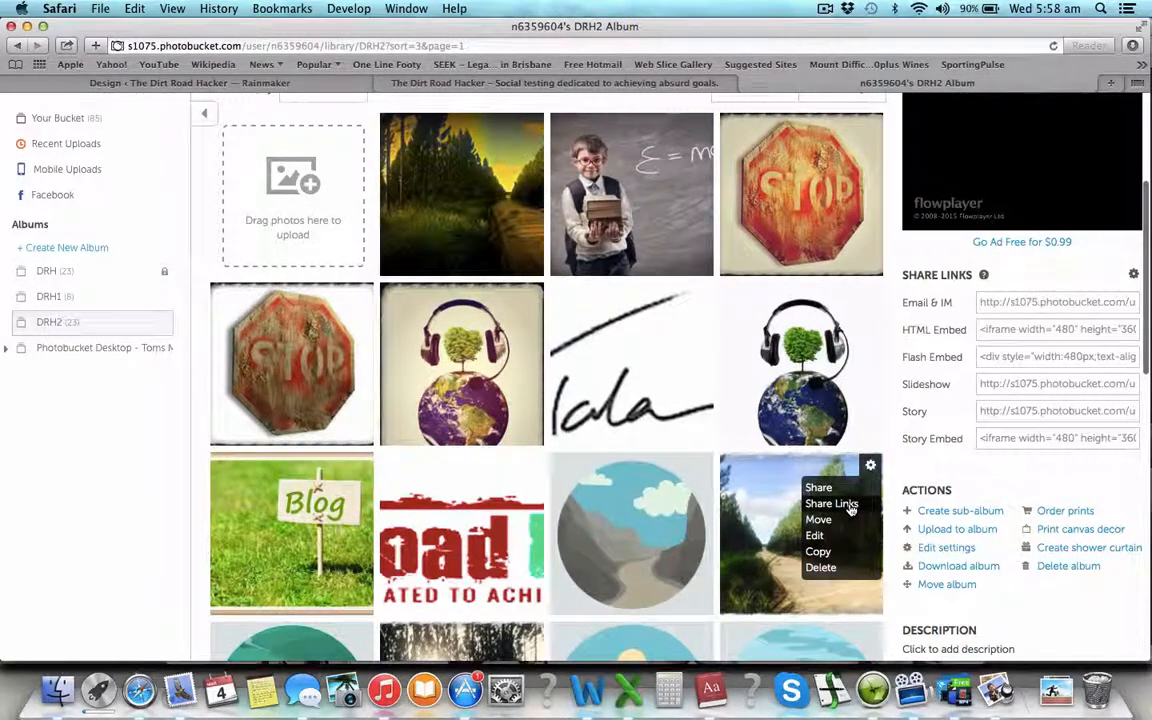
left_click(845, 503)
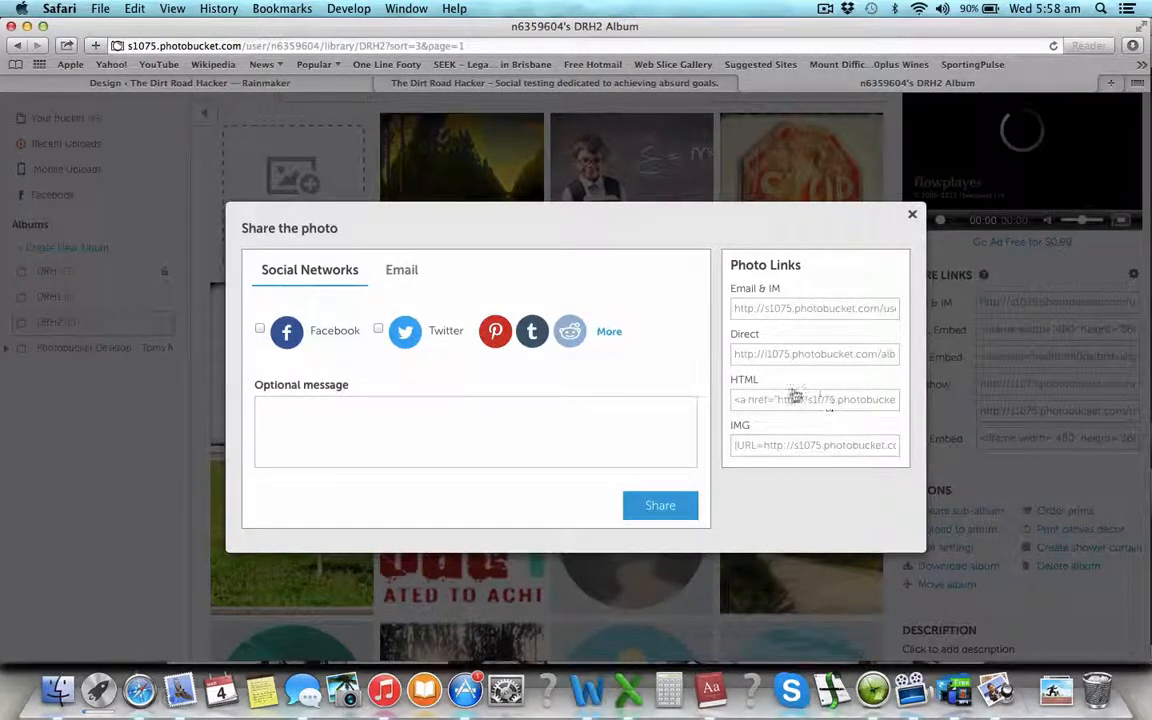
- Copy the photo's HTML link code, then move the first image code onto its own line after goal 1
left_click(812, 406)
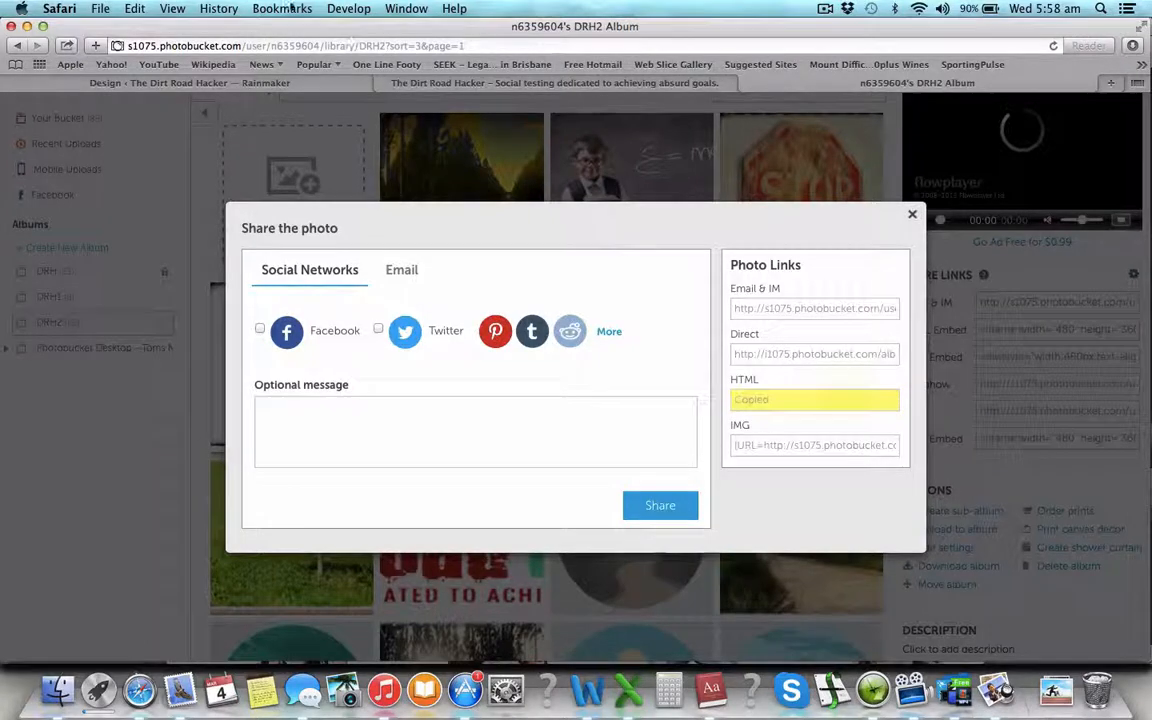
left_click(252, 81)
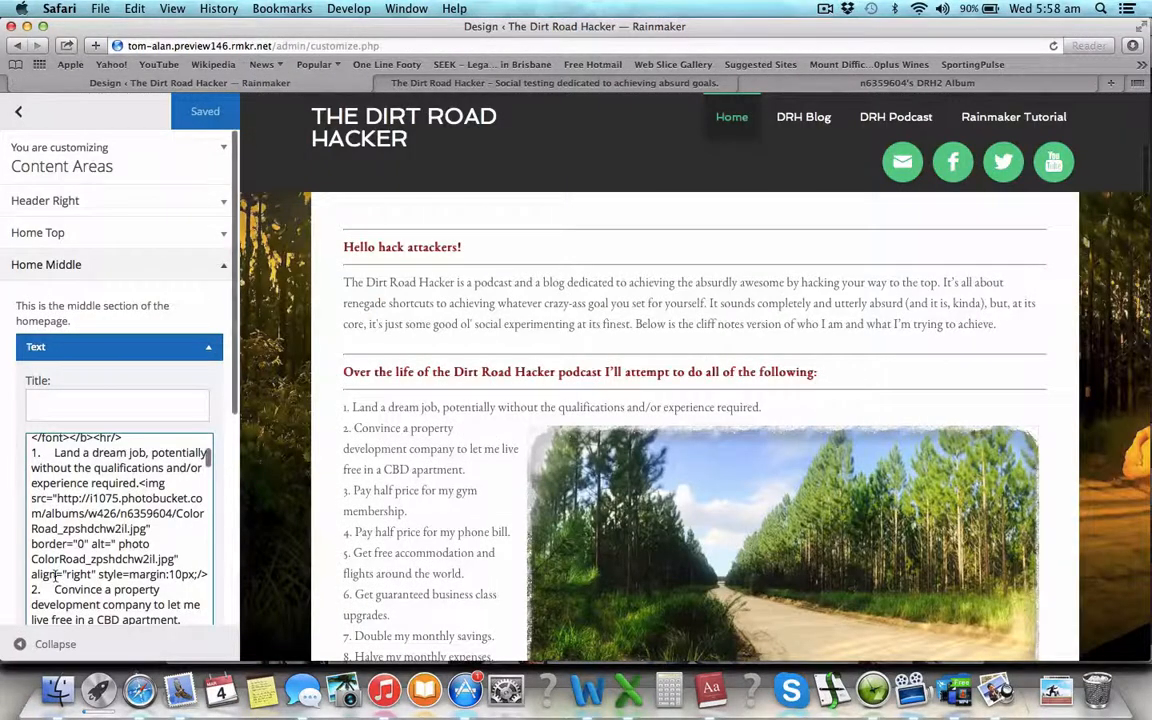
scroll(55, 570, "down", 2)
scroll(55, 570, "up", 2)
scroll(55, 570, "up", 1)
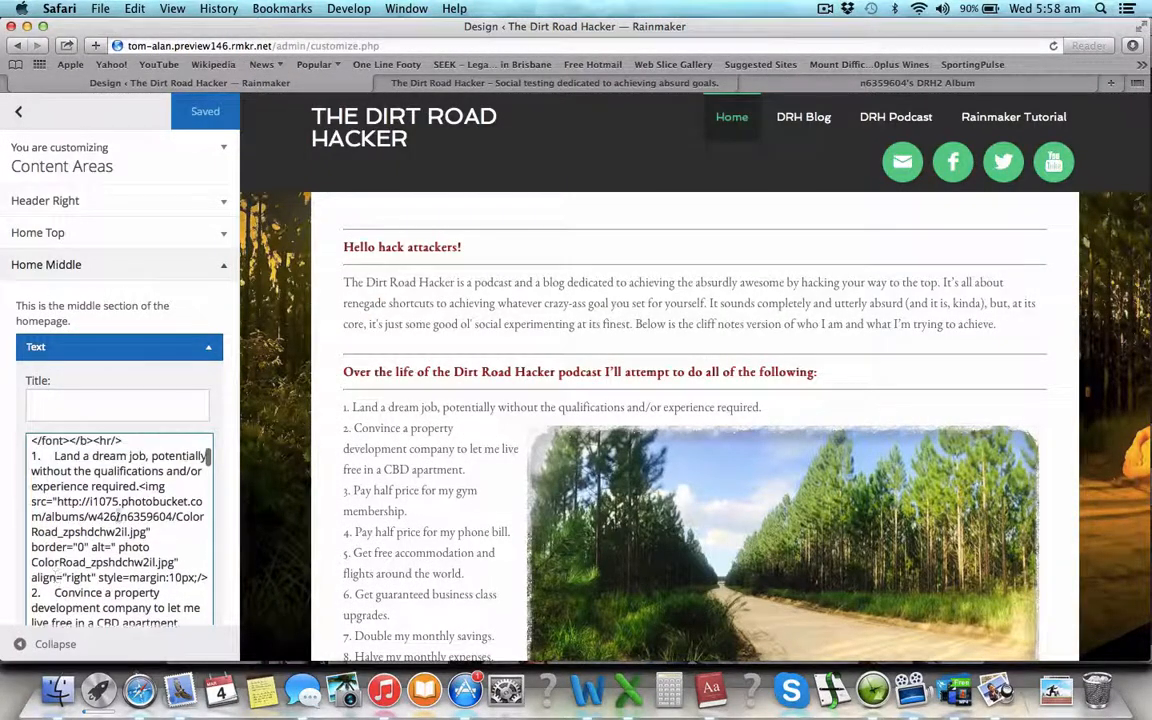
left_click(139, 486)
key("Return")
key("Return")
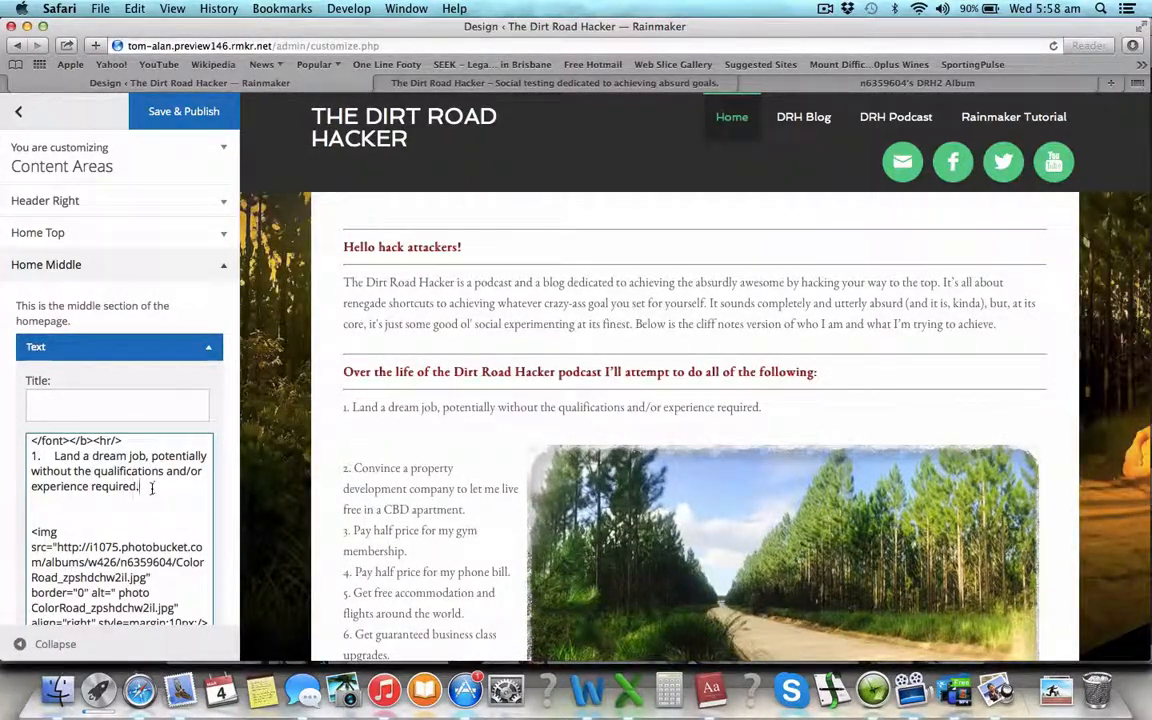
scroll(155, 487, "up", 5)
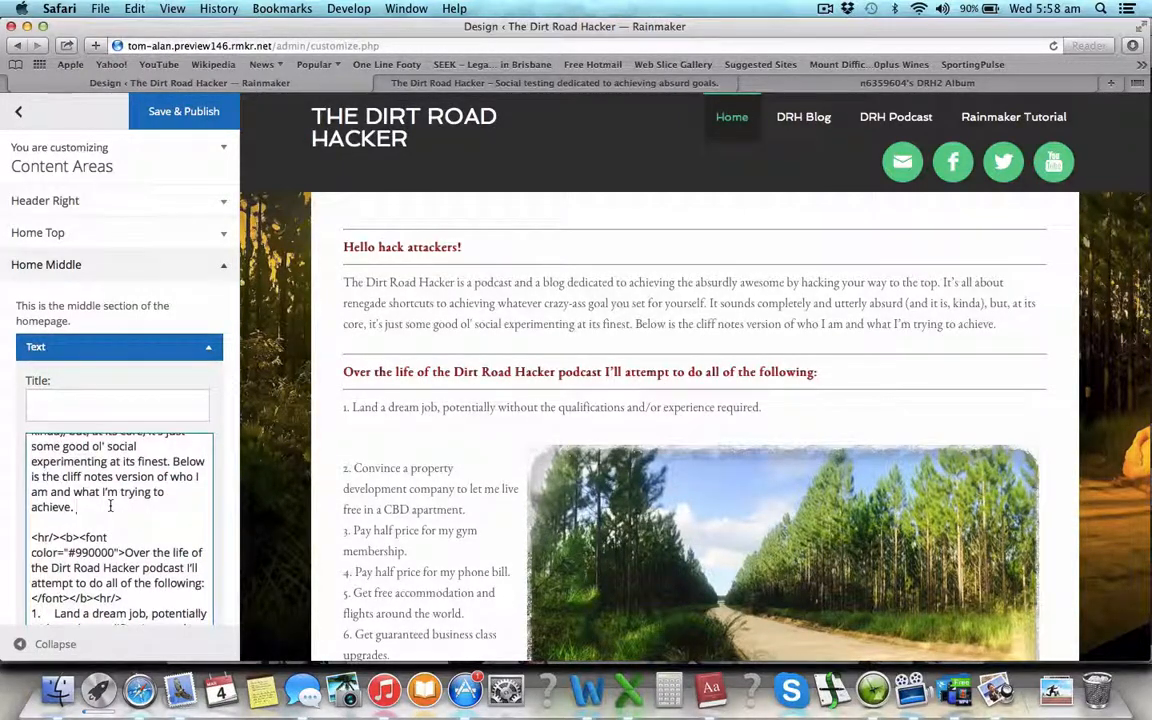
- Paste the ColorRoad_zpsv7ovrwxb.jpg image code below the intro and strip its <a> link tags
key("Return")
key("Return")
type("<a href=\"http://s1075.photobucket.com/user/n6359604/media/DRH2/ColorRoad_zpsv7ovrwxb.jpg.html\" target=\"_blank\"><img src=\"http://i1075.photobucket.com/albums/w426/n6359604/DRH2/ColorRoad_zpsv7ovrwxb.jpg\" border=\"0\" alt=\" photo ColorRoad_zpsv7ovrwxb.jpg\"/></a>")
scroll(118, 523, "up", 3)
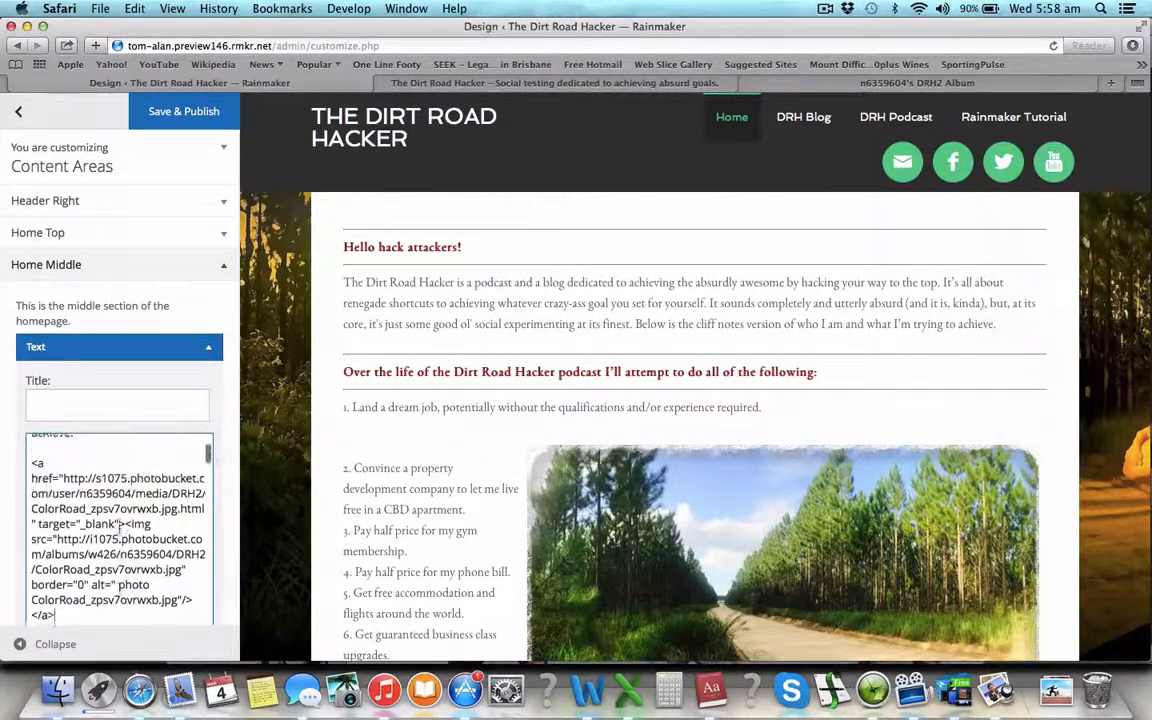
scroll(118, 525, "up", 2)
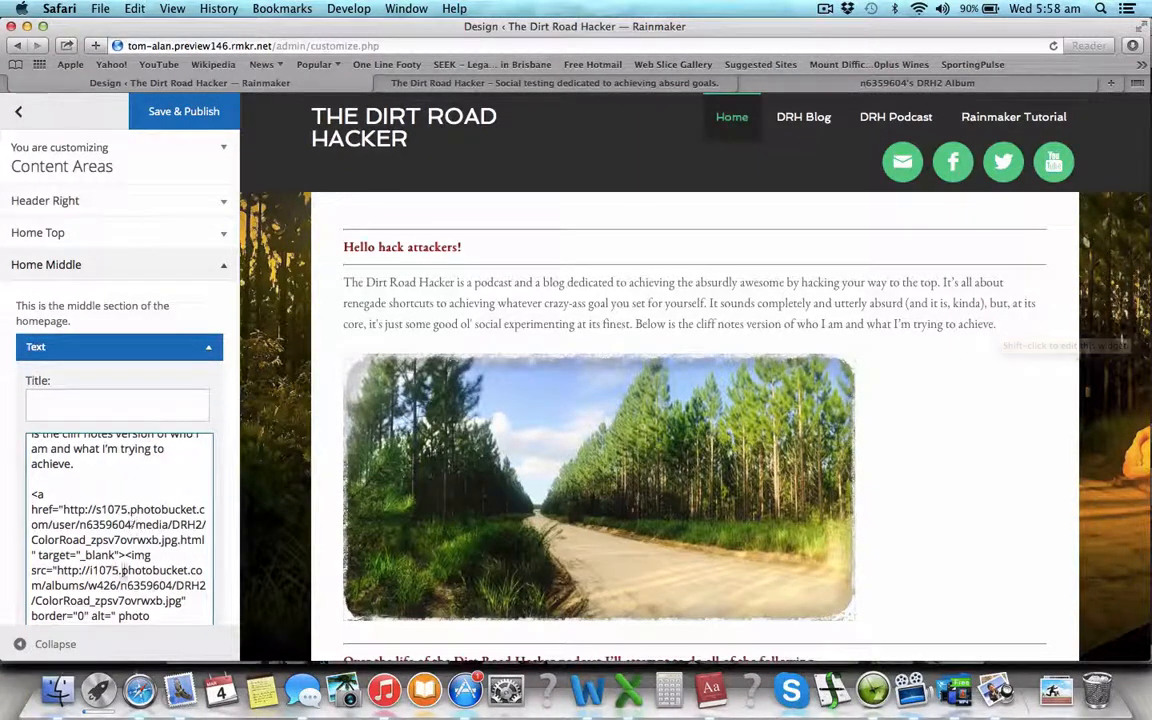
left_click_drag(124, 554, 25, 496)
key("BackSpace")
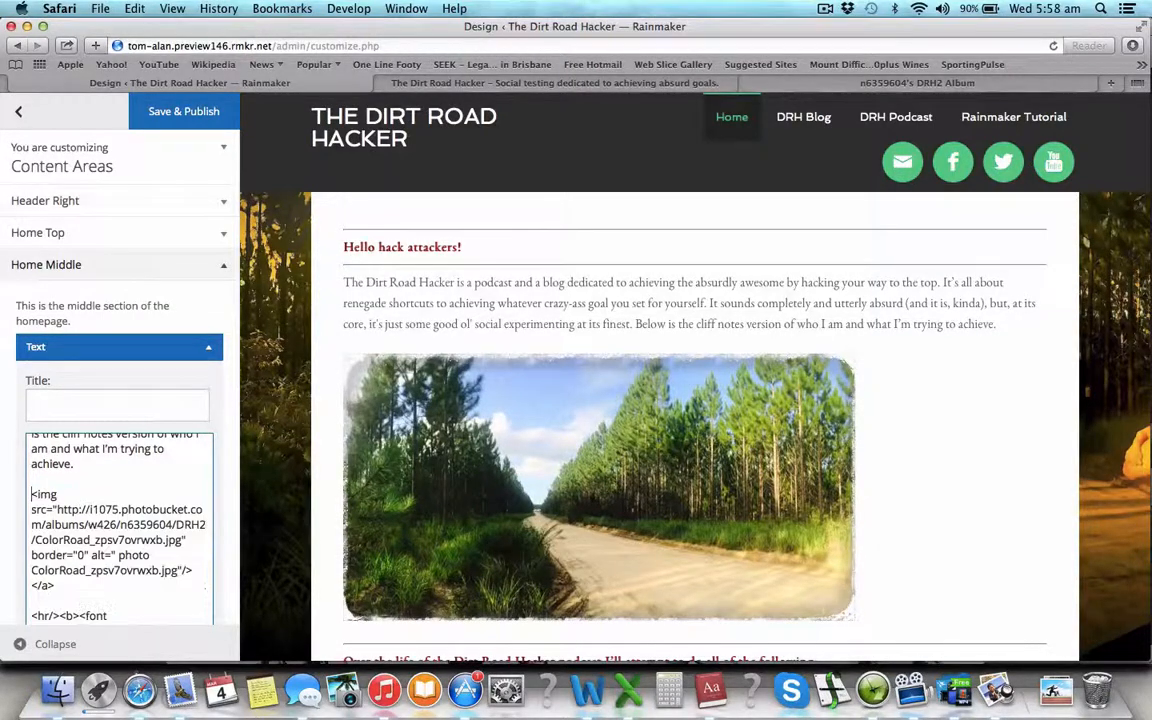
key("BackSpace")
key("BackSpace")
key("BackSpace")
key("BackSpace")
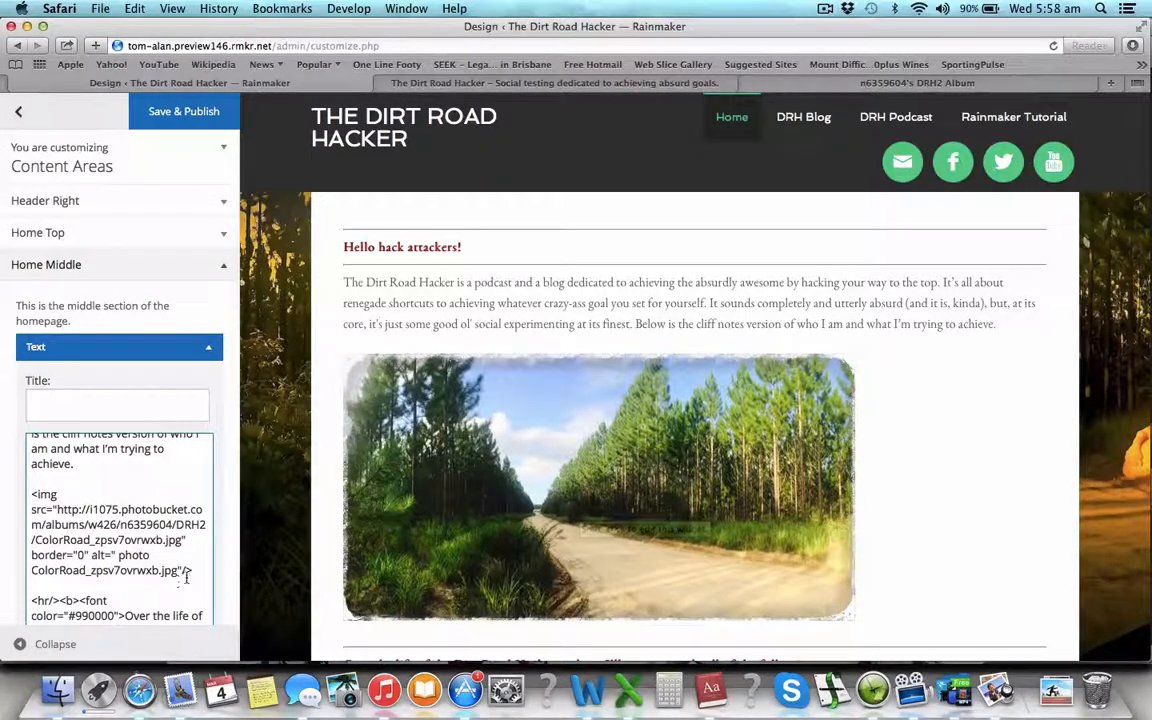
left_click_drag(192, 570, 32, 494)
key("super+c")
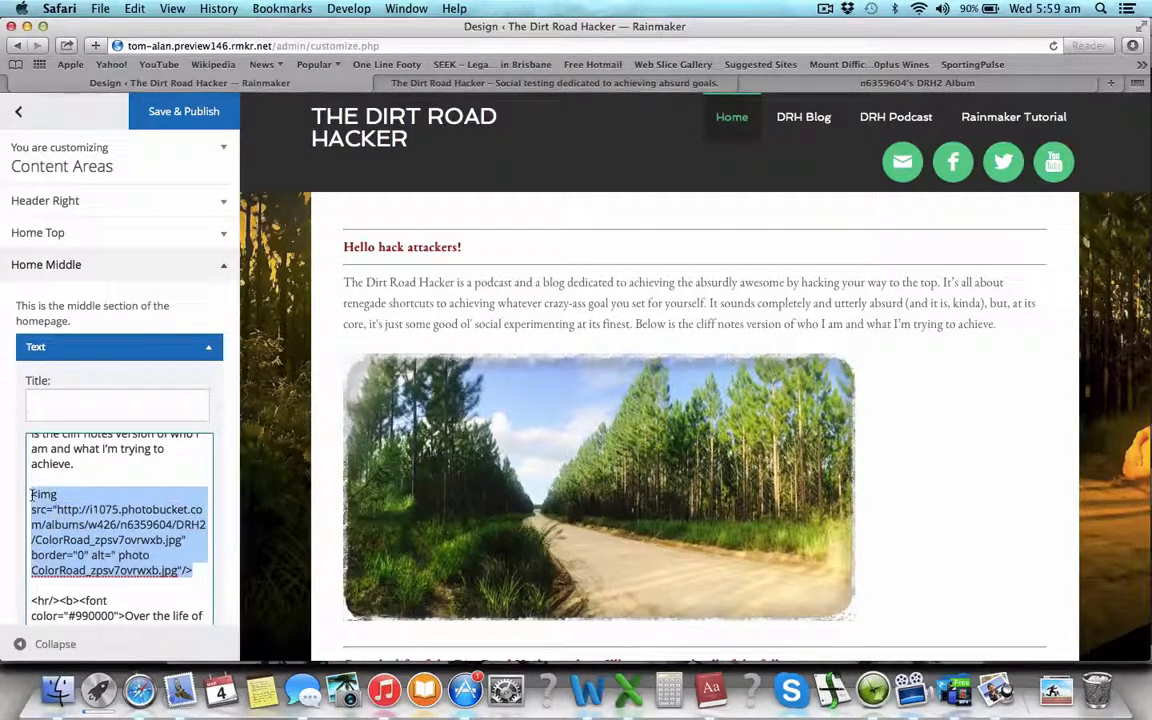
- Move the ColorRoad_zpsv7ovrwxb.jpg image tag from below the intro to right after the right-aligned road photo
key("BackSpace")
key("BackSpace")
key("BackSpace")
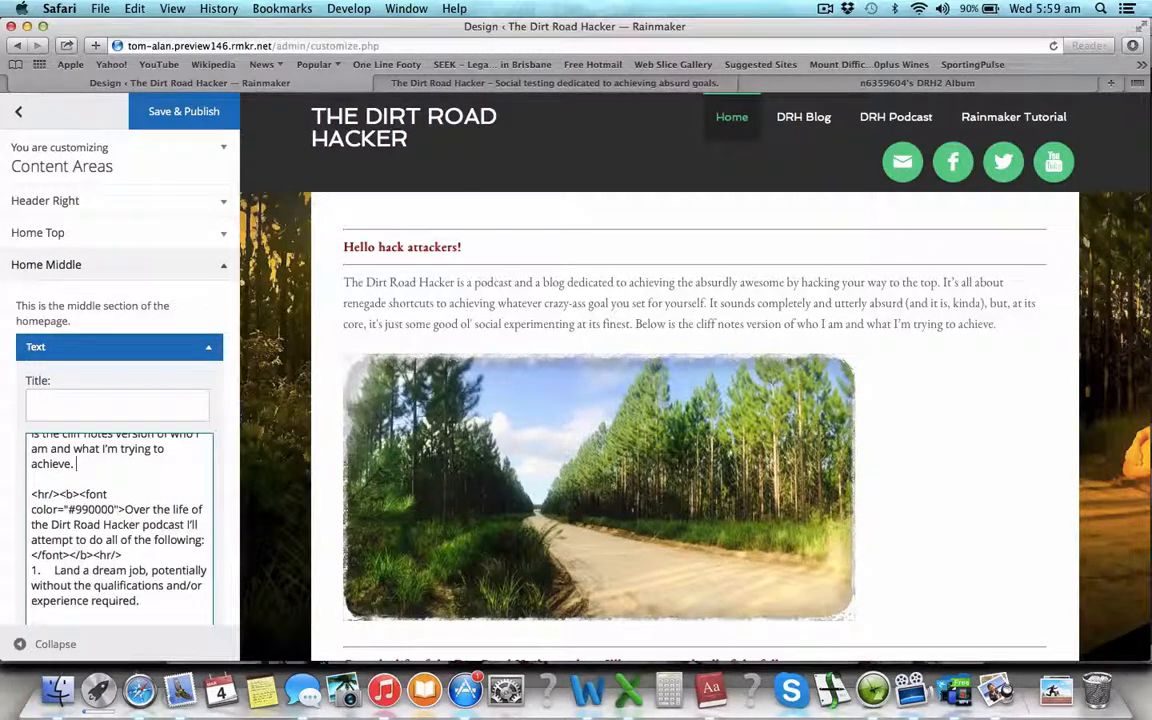
key("BackSpace")
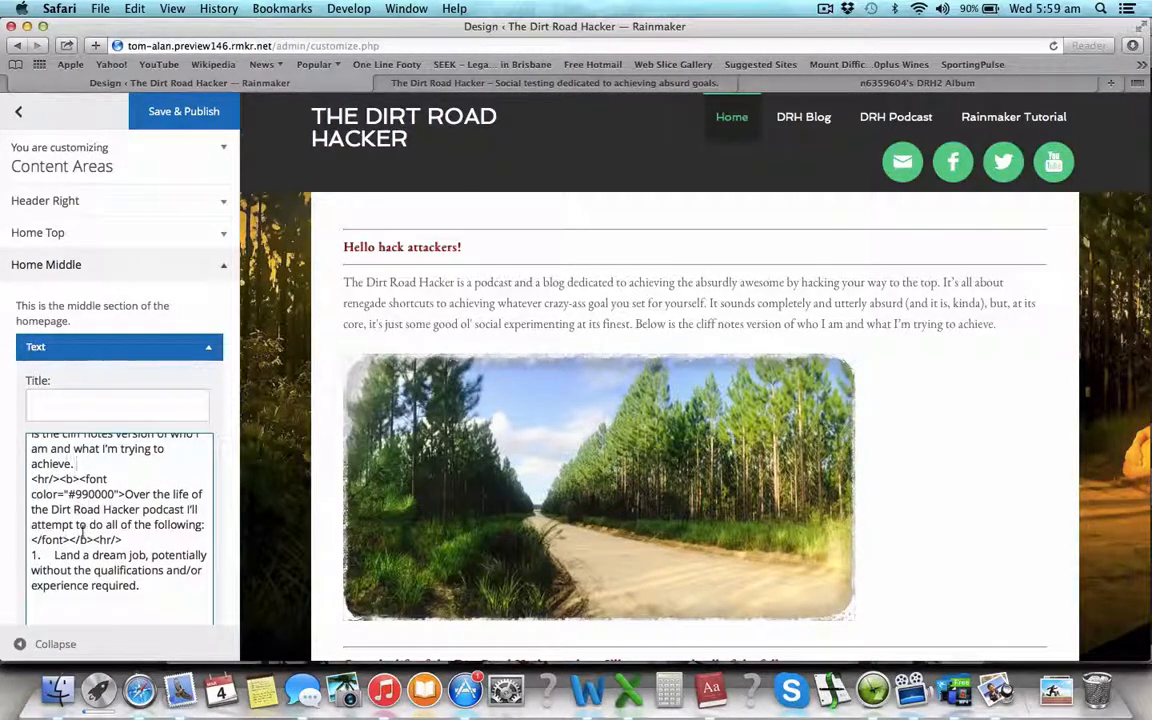
scroll(82, 531, "down", 4)
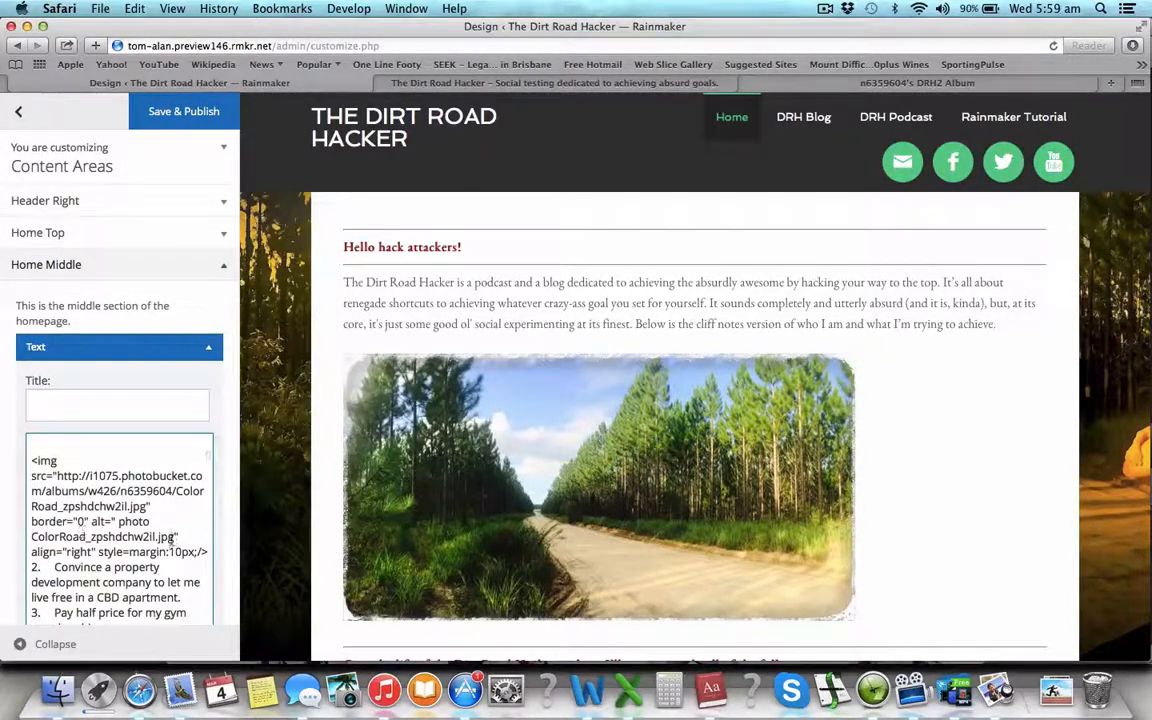
key("Return")
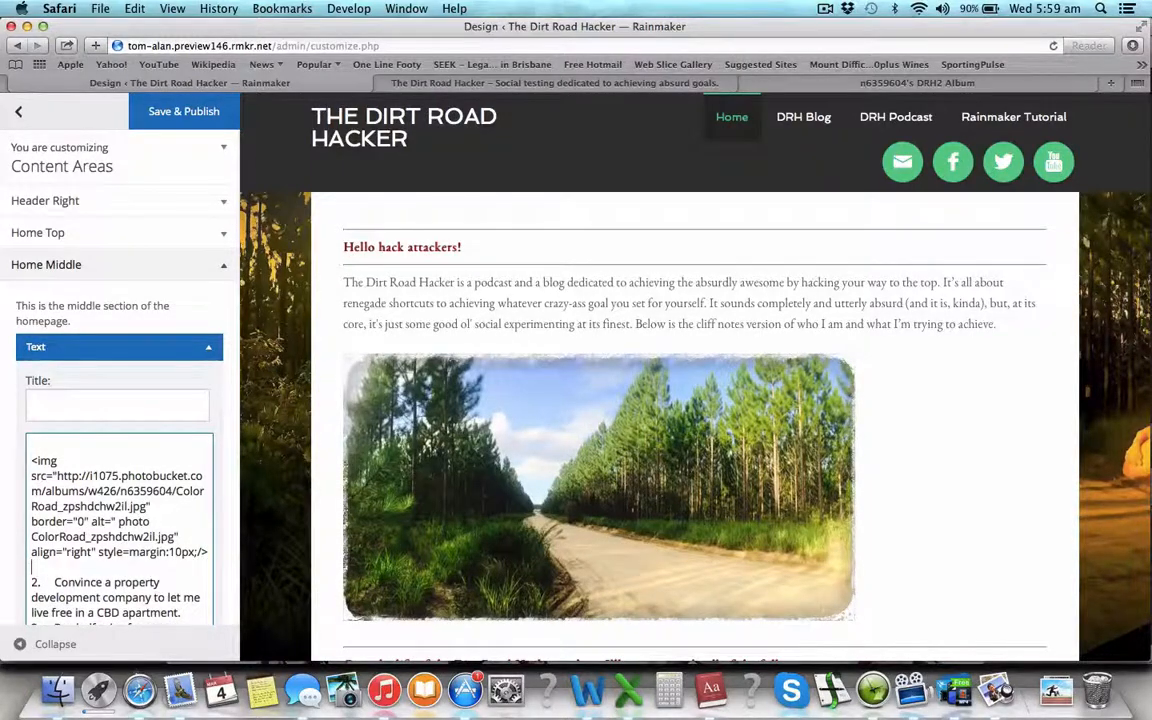
key("Return")
key("super+v")
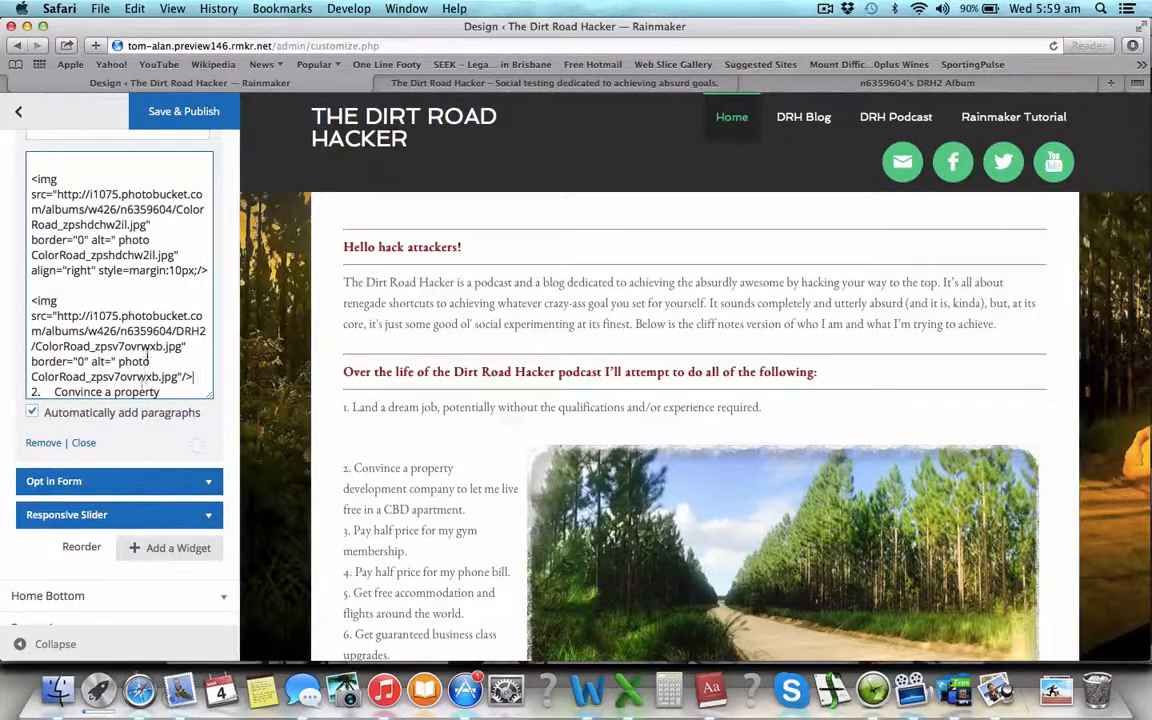
scroll(148, 352, "up", 2)
scroll(148, 352, "down", 2)
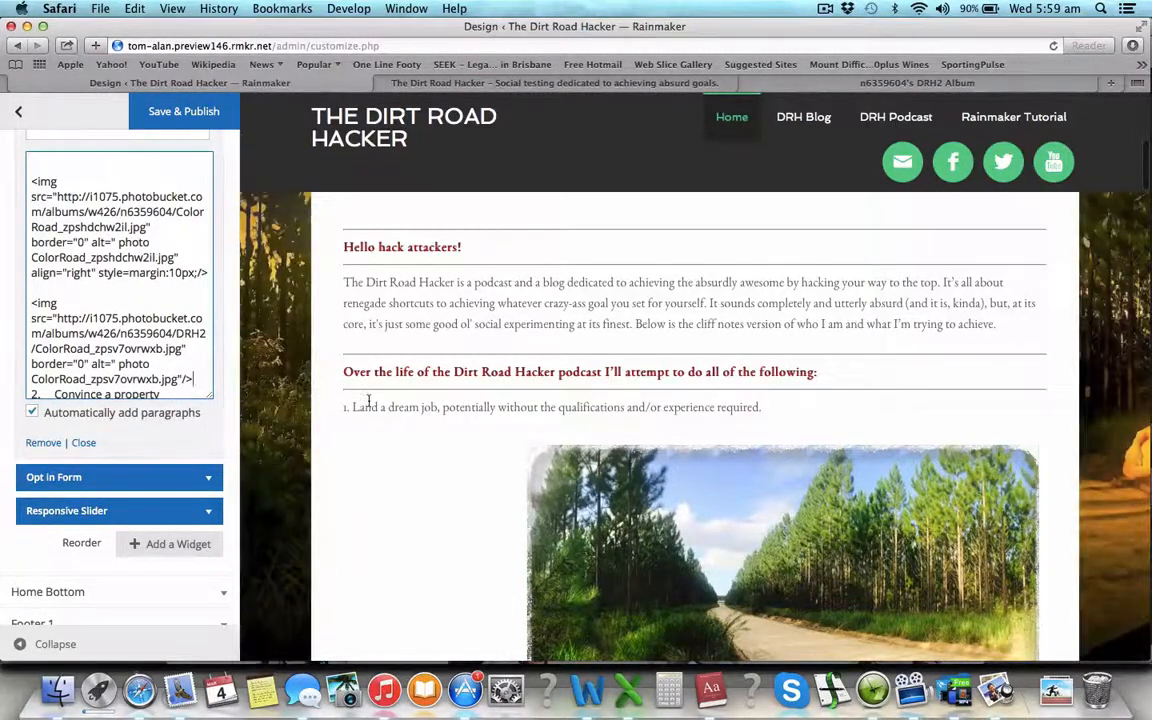
scroll(367, 415, "down", 2)
scroll(367, 415, "down", 3)
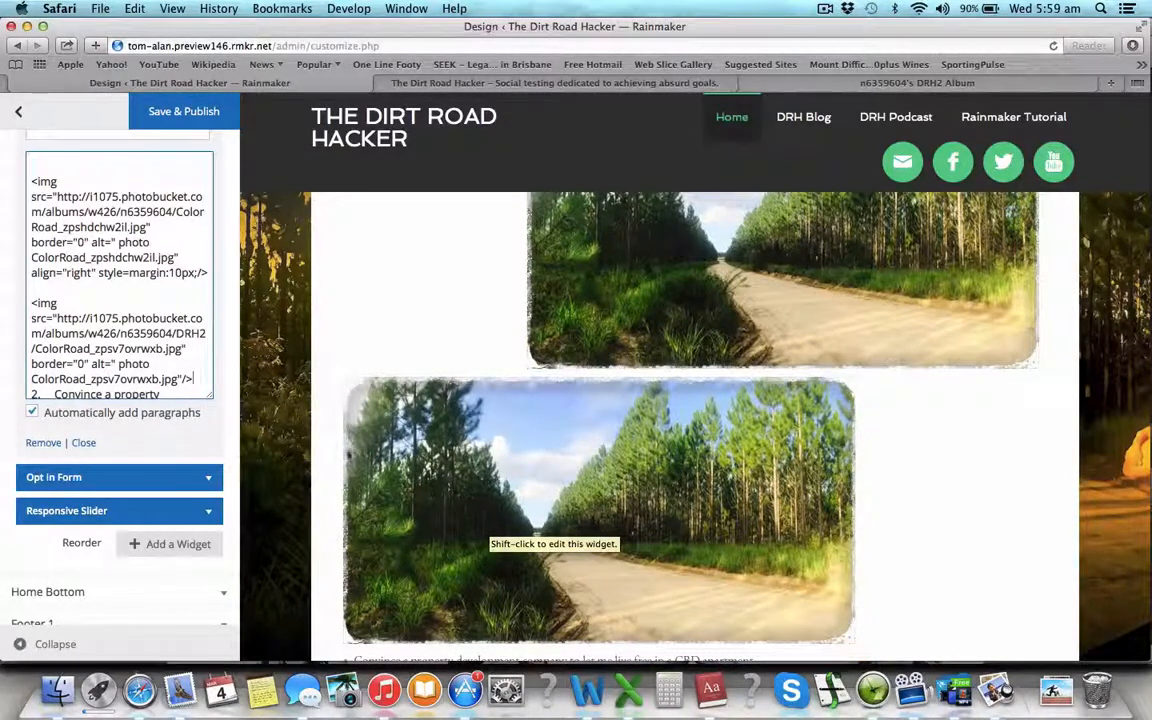
scroll(604, 590, "up", 3)
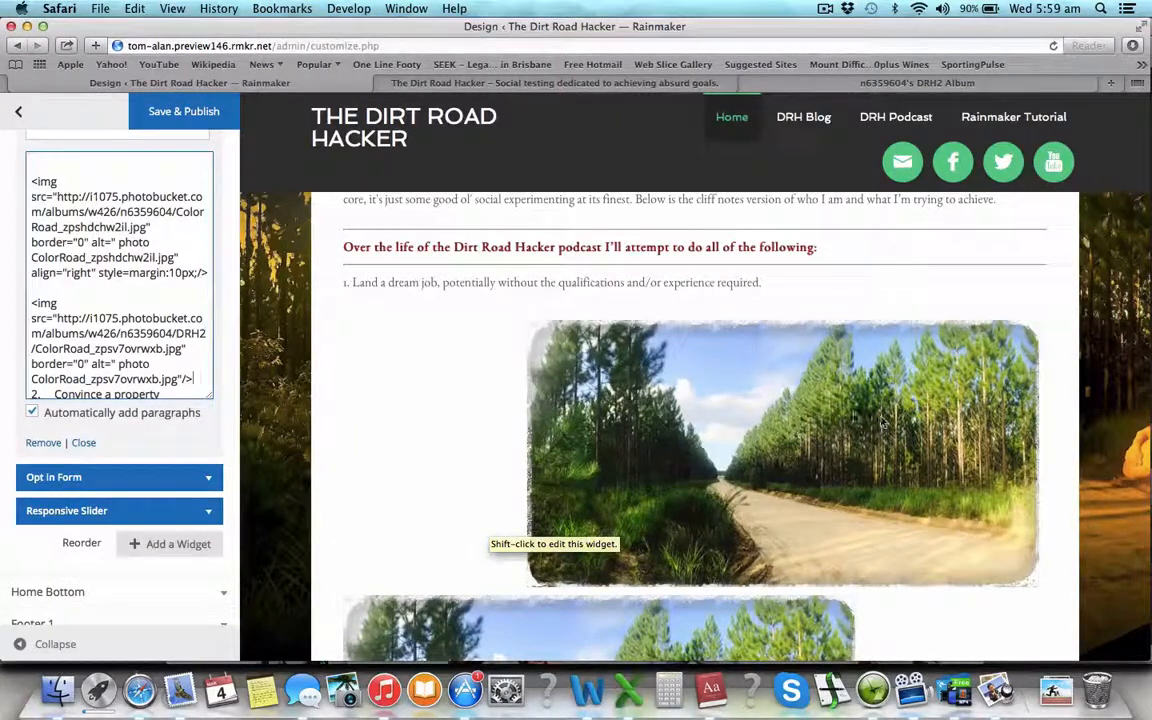
- Add align="right" and style="margin:10px;" to the ColorRoad_zpsv7ovrwxb.jpg image tag
left_click(184, 378)
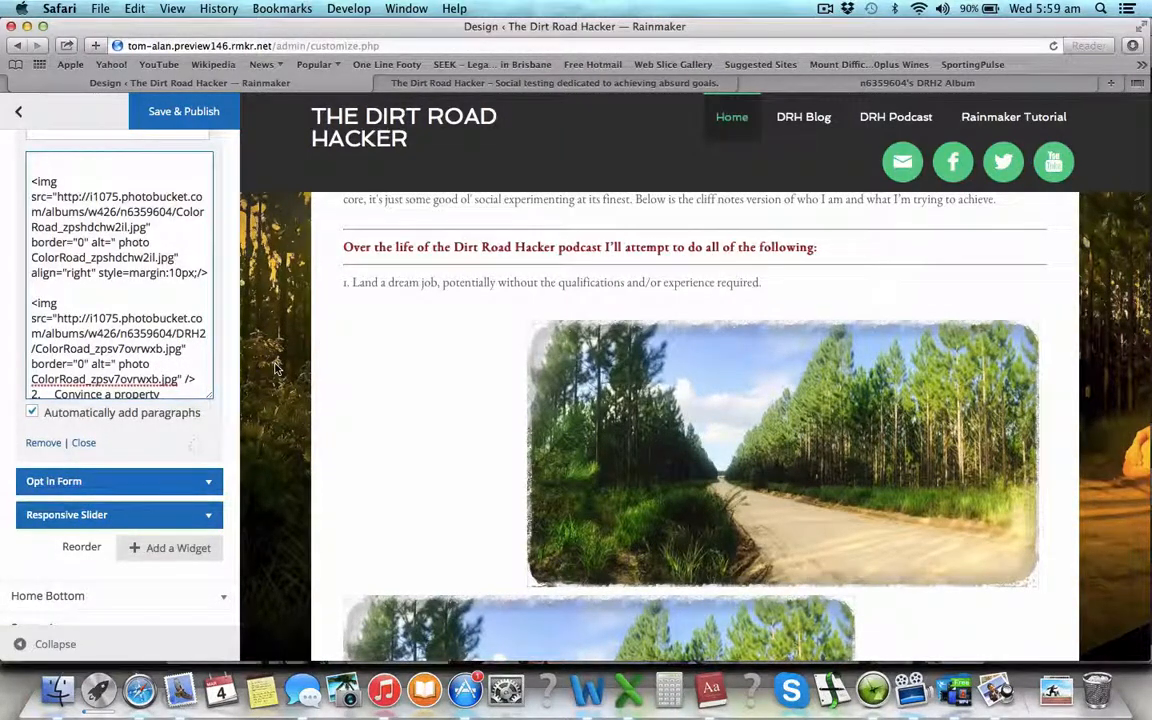
scroll(276, 368, "down", 2)
type("align")
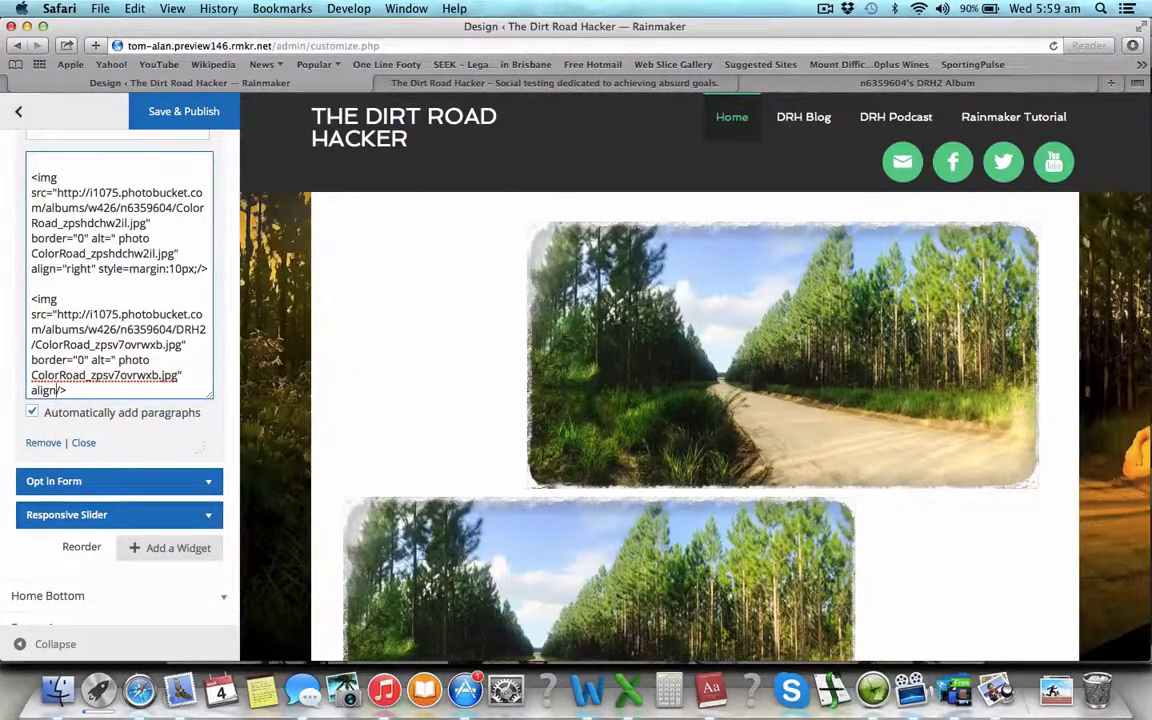
type("=\"right")
scroll(544, 453, "down", 1)
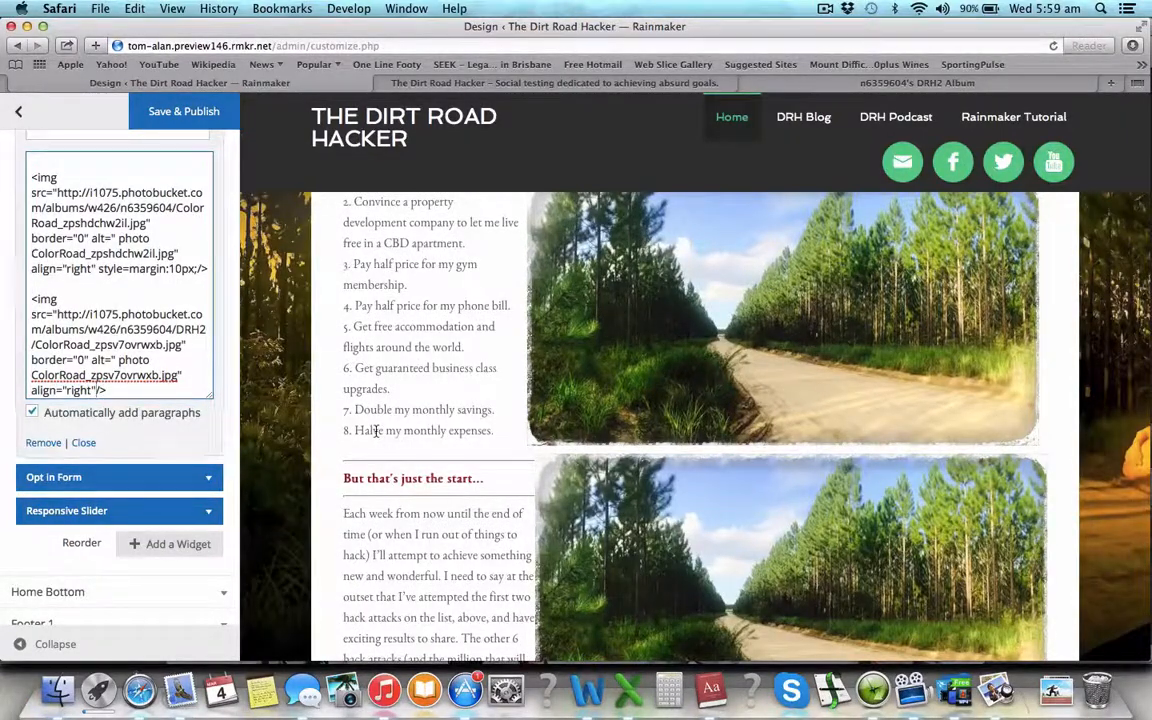
scroll(500, 430, "up", 1)
scroll(500, 430, "up", 2)
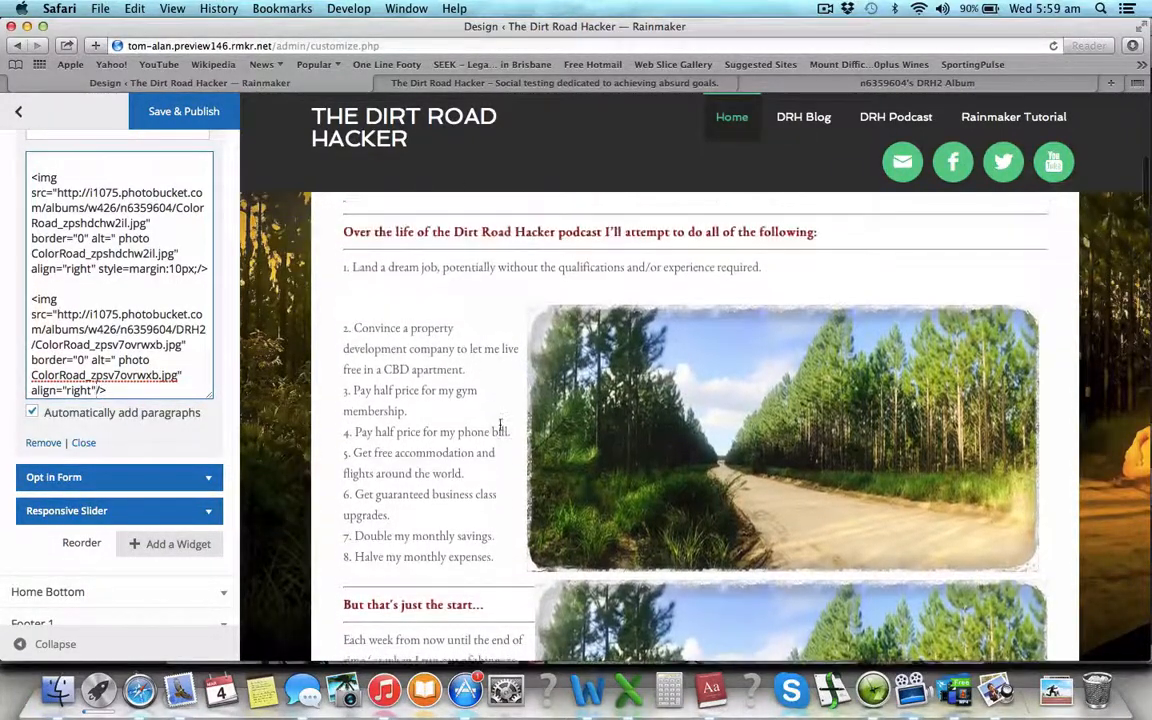
scroll(500, 430, "down", 5)
scroll(500, 430, "down", 1)
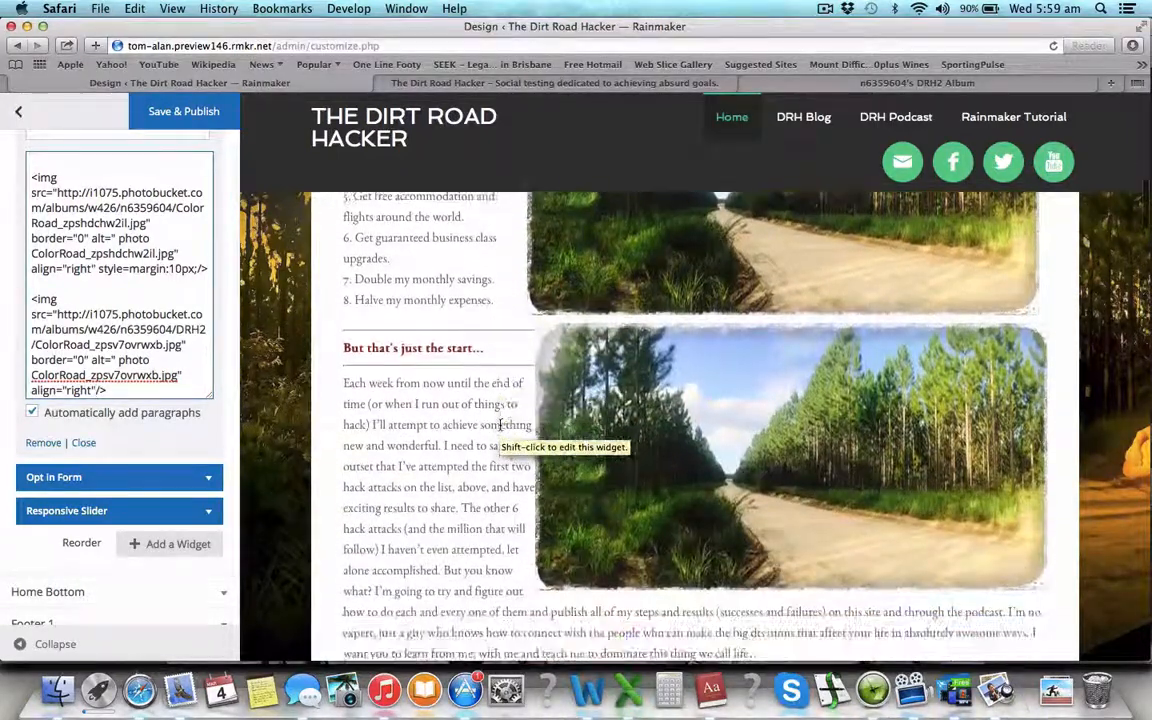
scroll(559, 343, "up", 3)
scroll(559, 343, "up", 3)
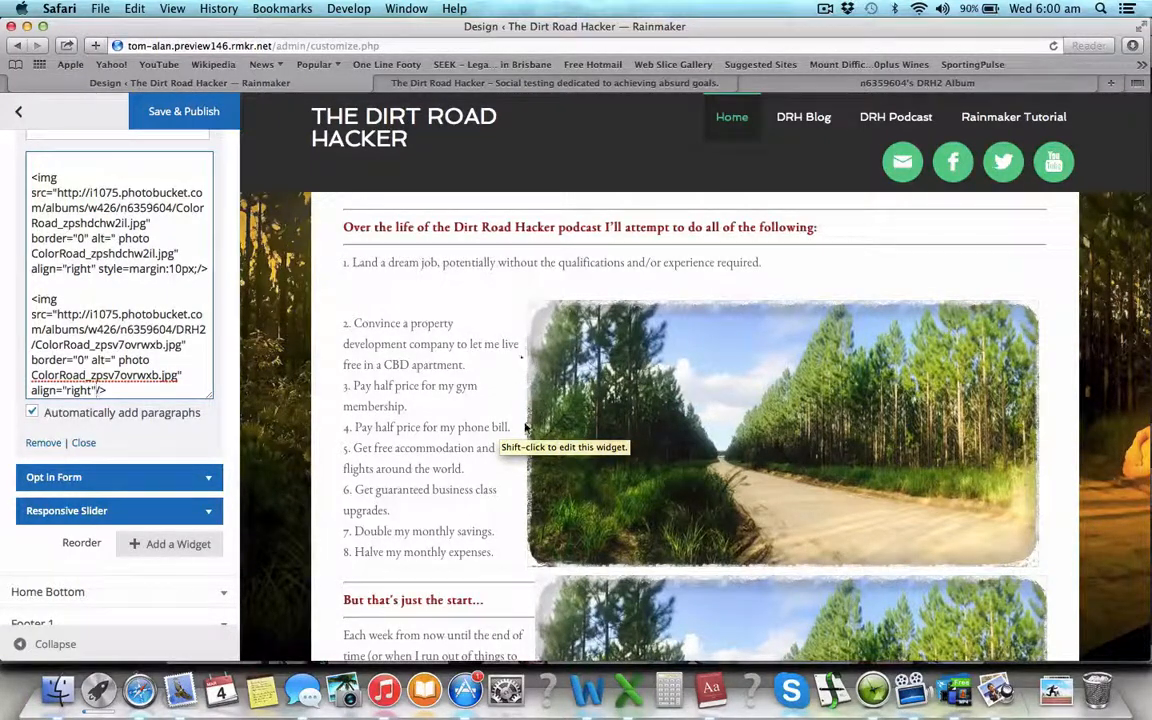
scroll(617, 502, "down", 5)
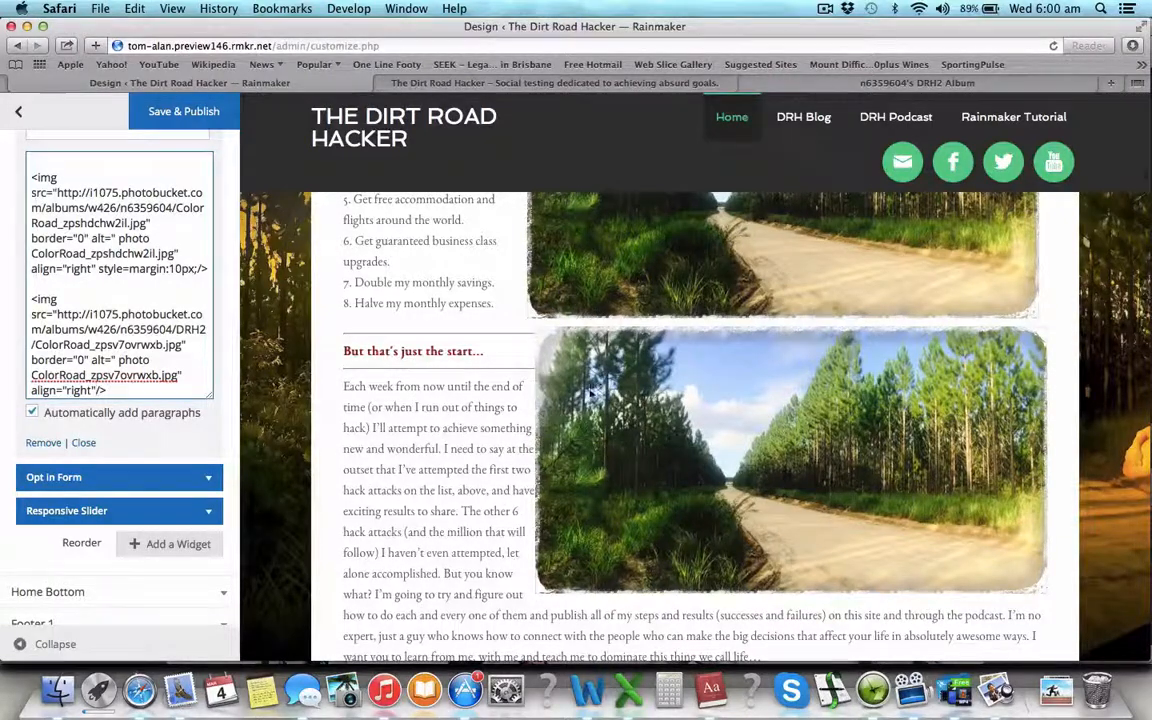
scroll(591, 394, "up", 5)
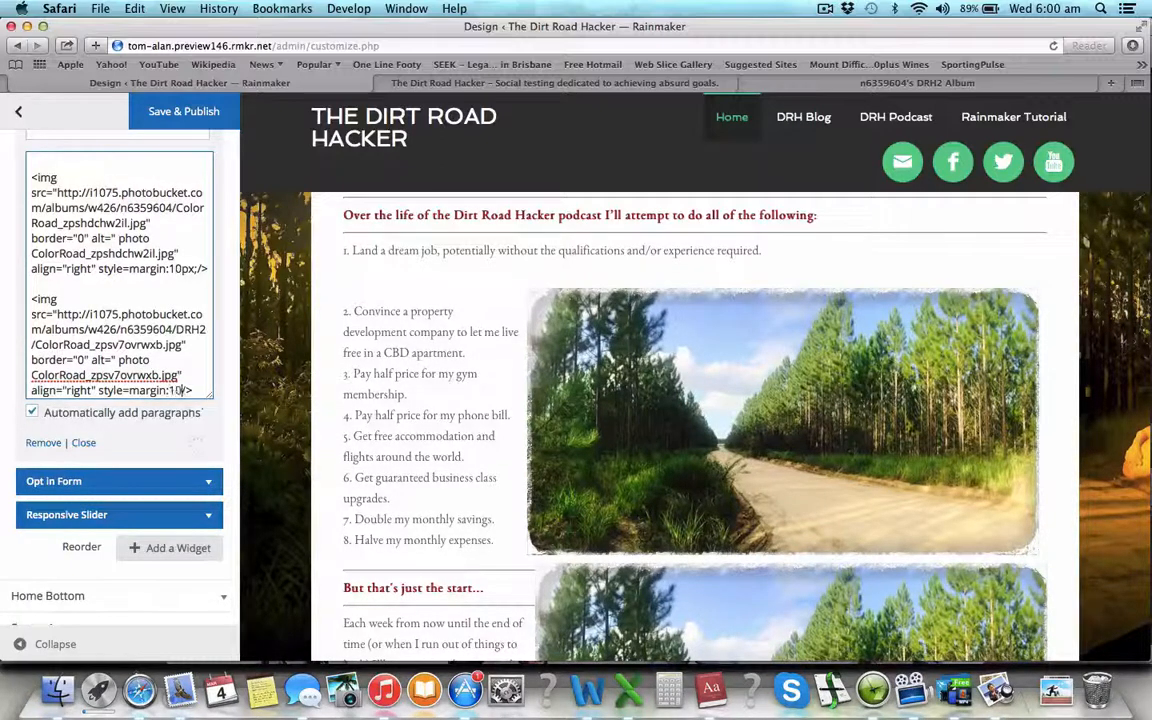
type("px;")
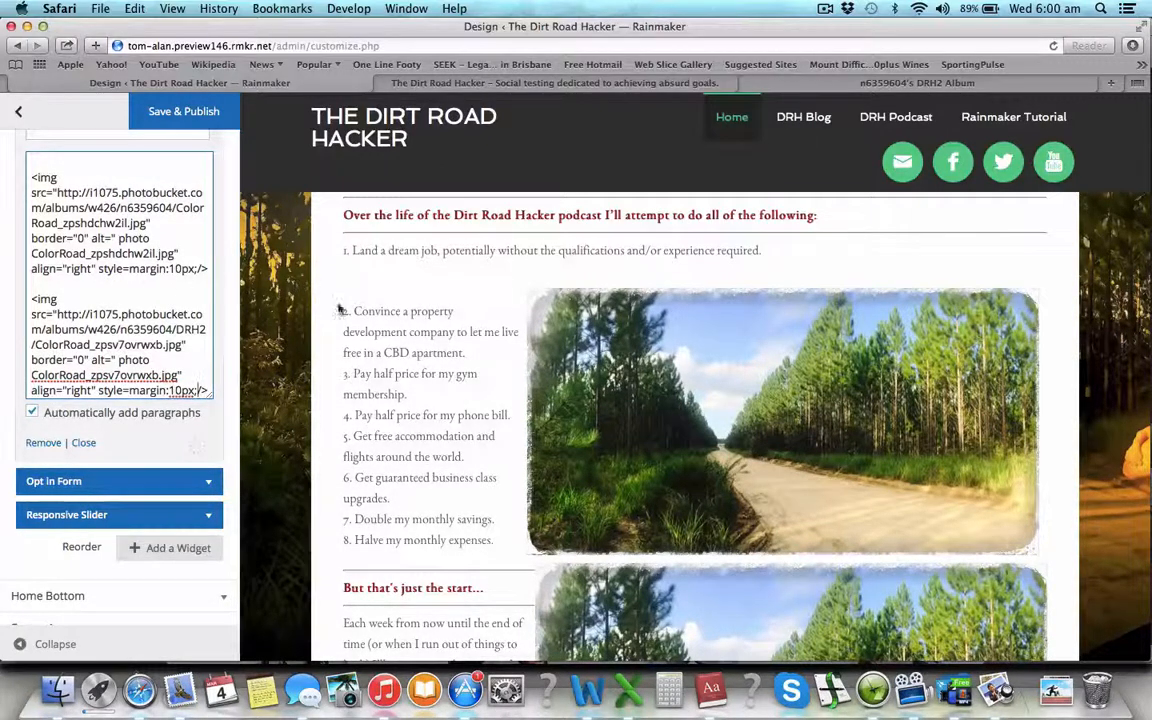
scroll(450, 400, "down", 4)
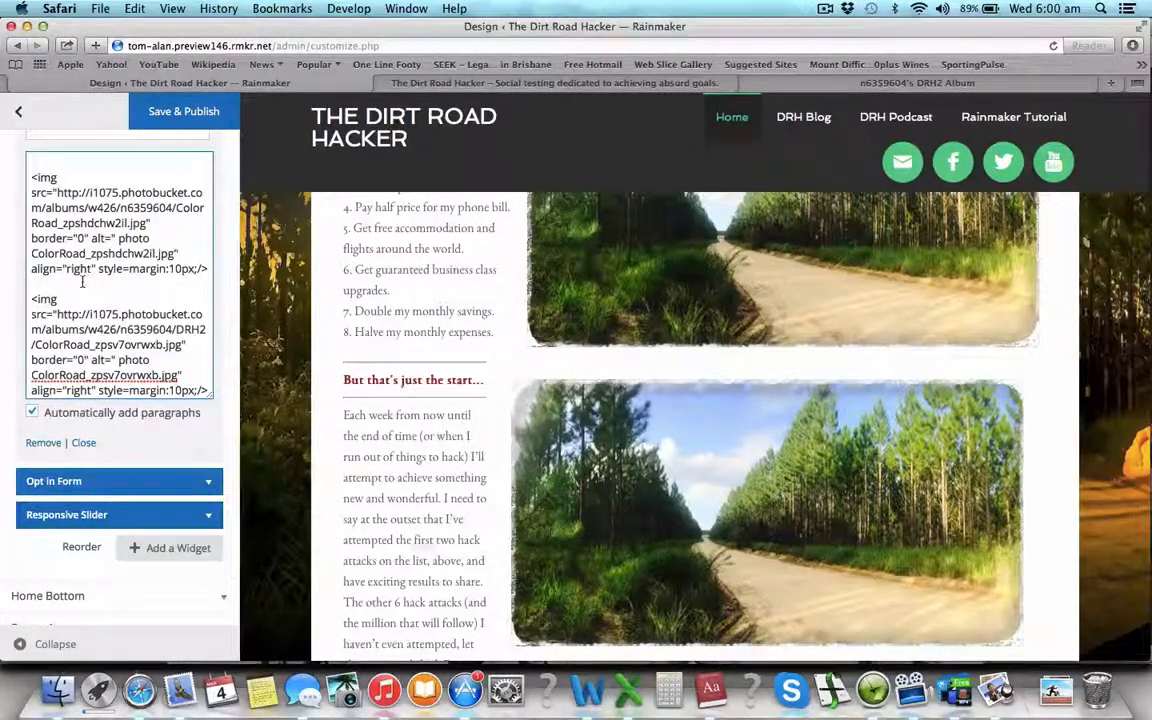
- Reopen the Home Middle Text widget's HTML to review the right-aligned ColorRoad_zpshdchw2il.jpg image
left_click_drag(83, 283, 35, 176)
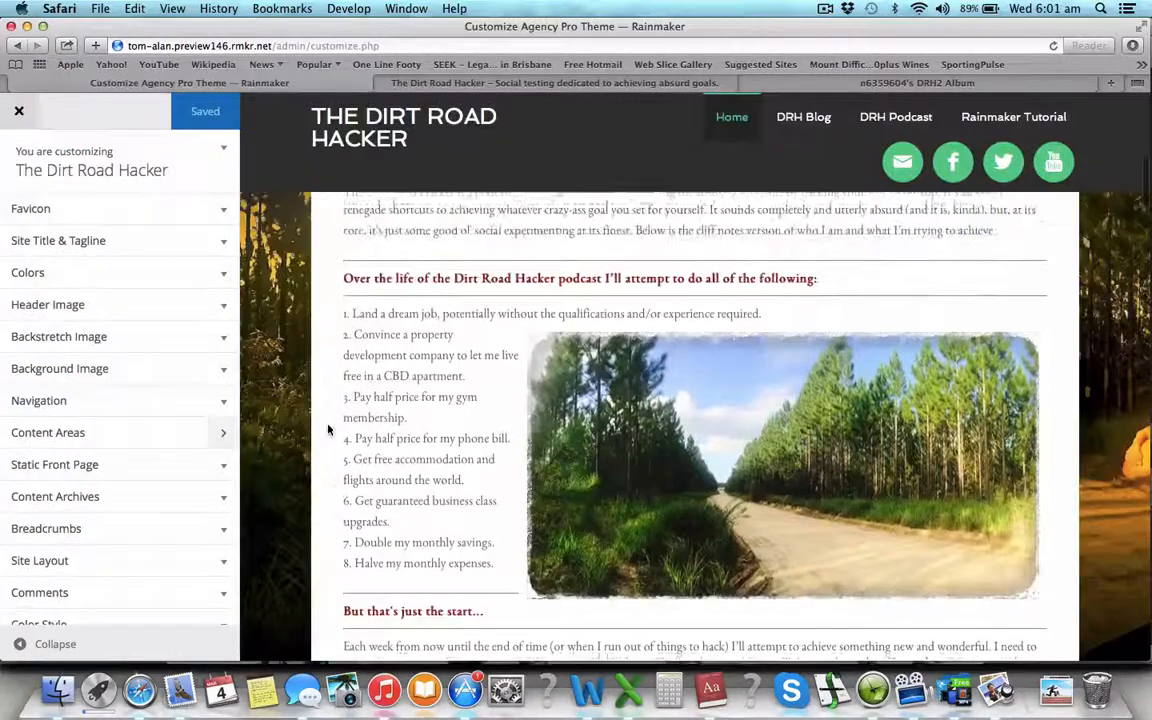
left_click(214, 432)
left_click(224, 270)
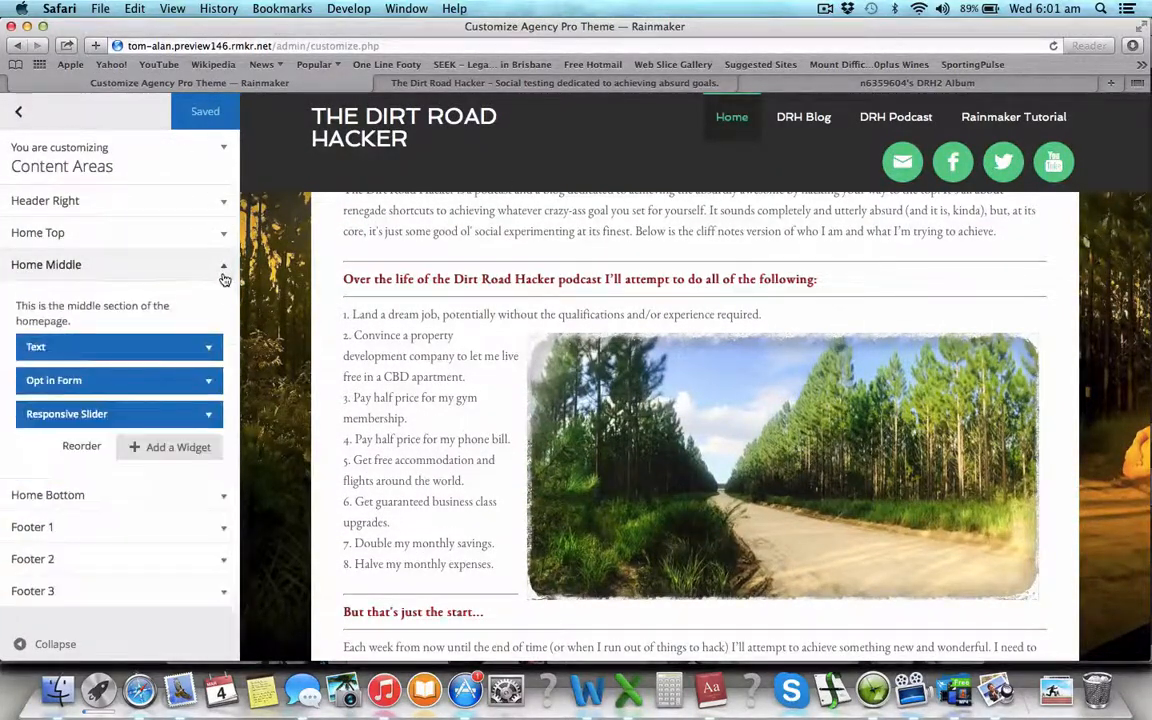
left_click(211, 355)
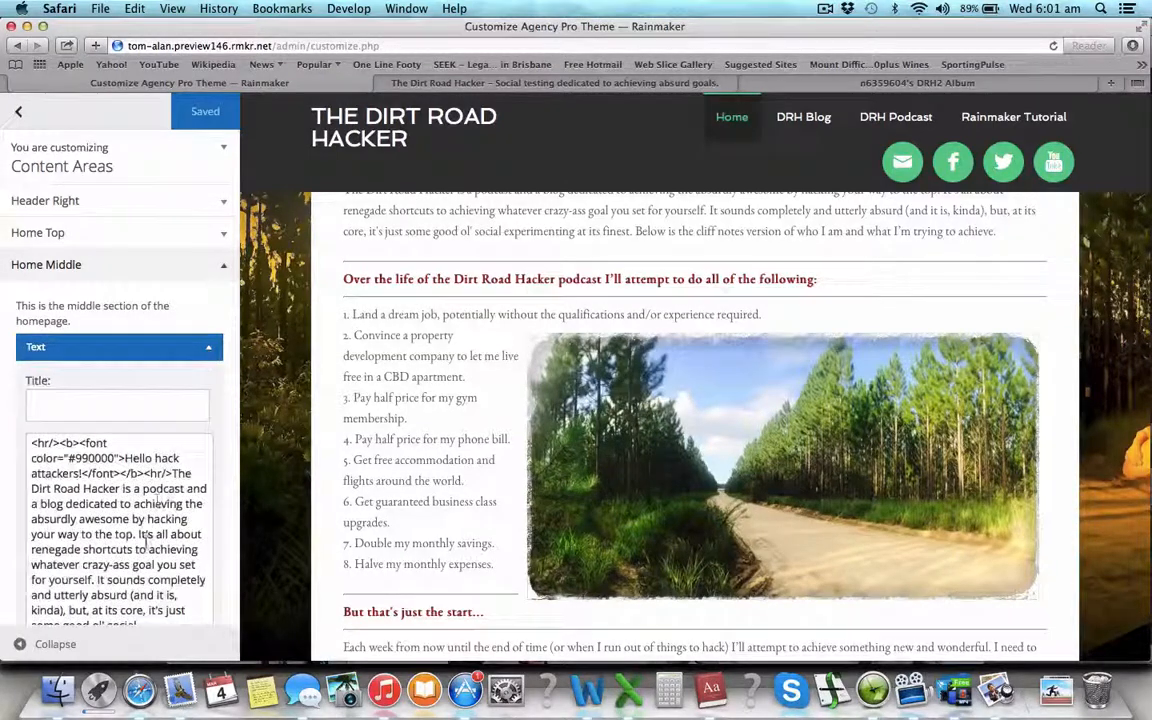
scroll(146, 545, "down", 10)
scroll(146, 545, "up", 3)
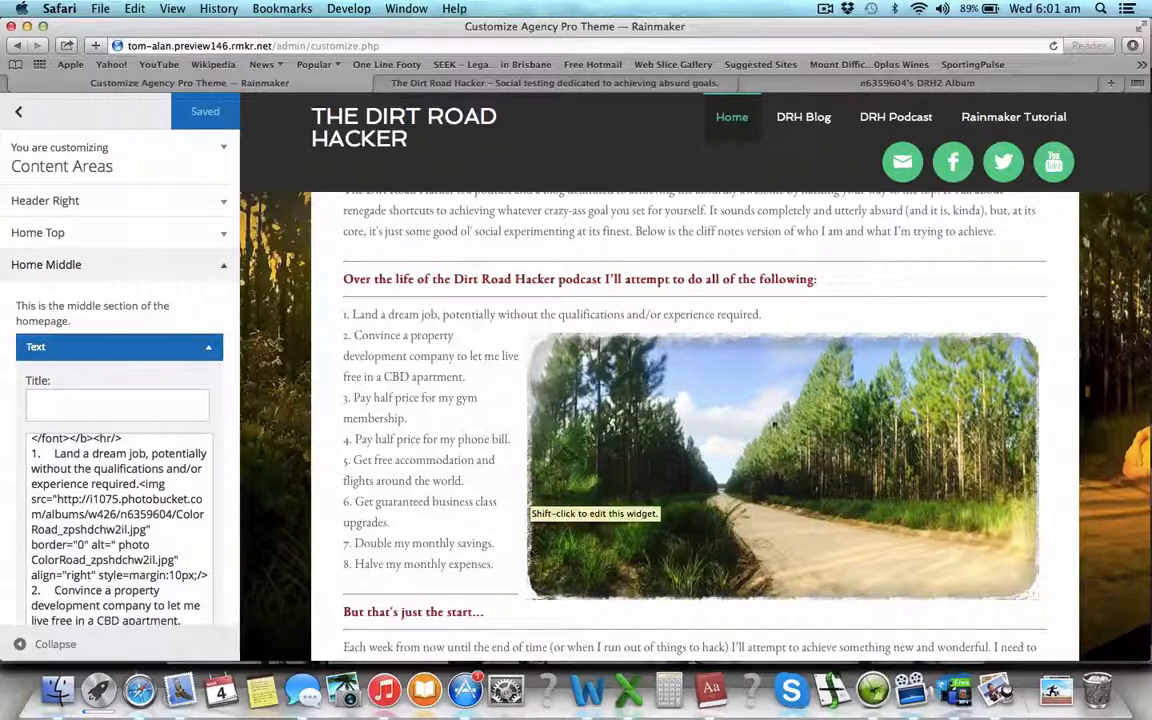
scroll(680, 523, "down", 2)
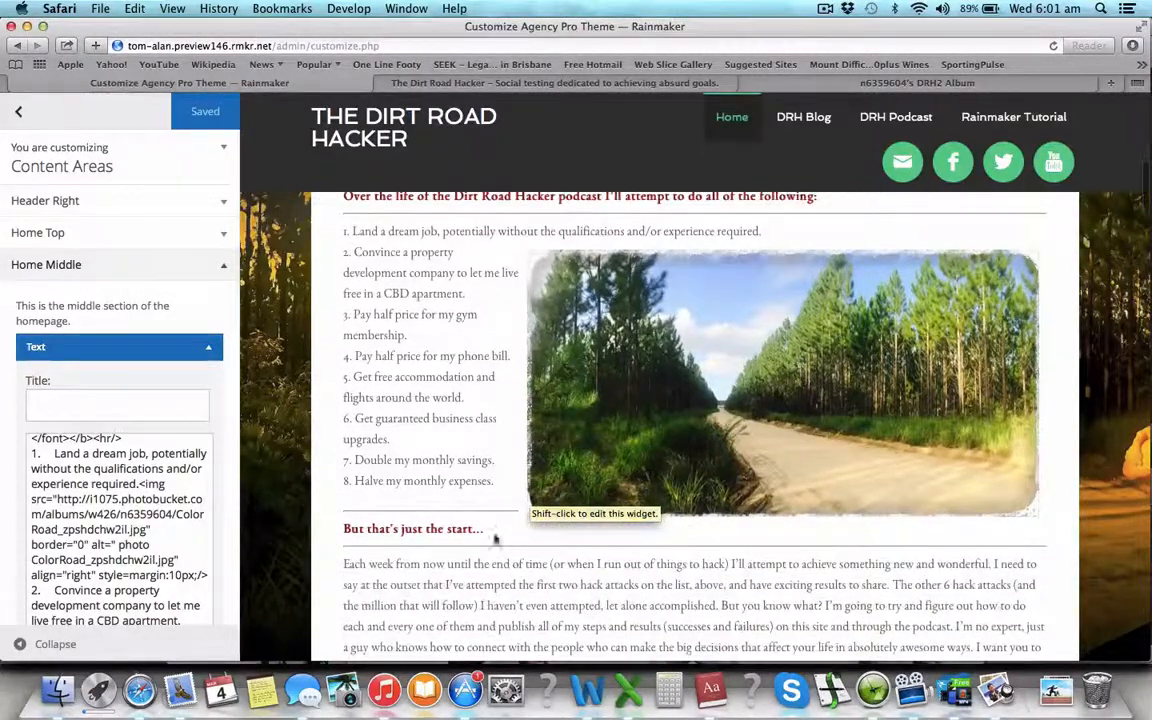
scroll(172, 520, "down", 8)
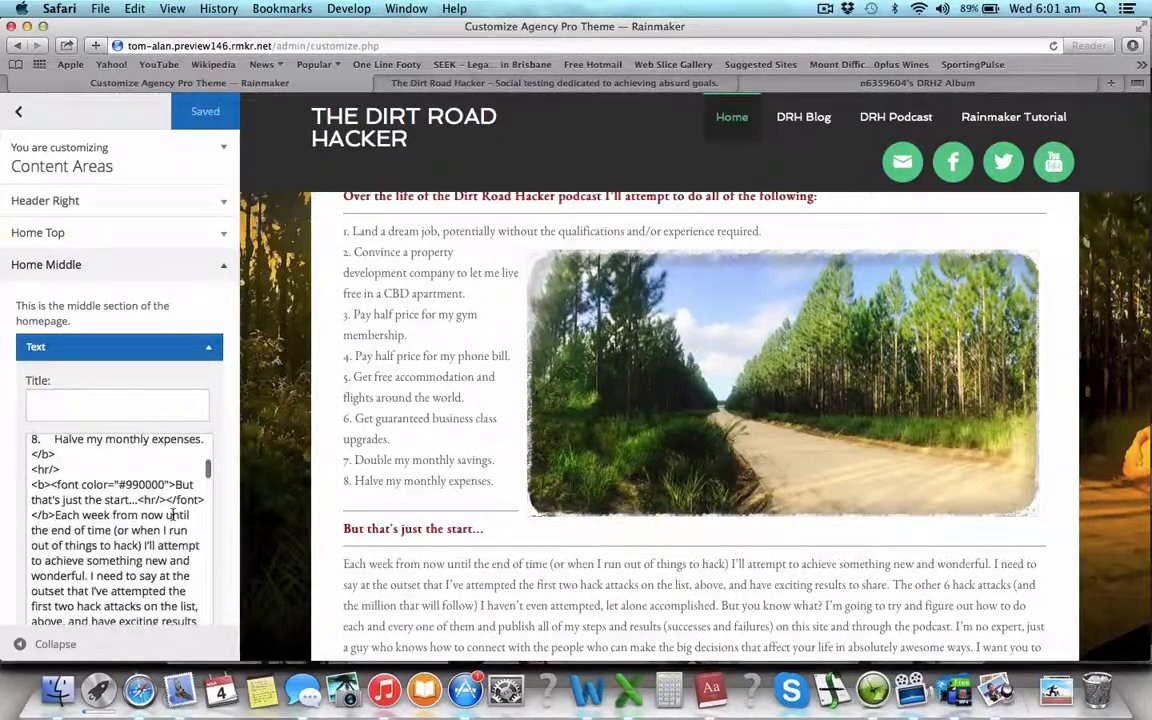
scroll(451, 519, "down", 6)
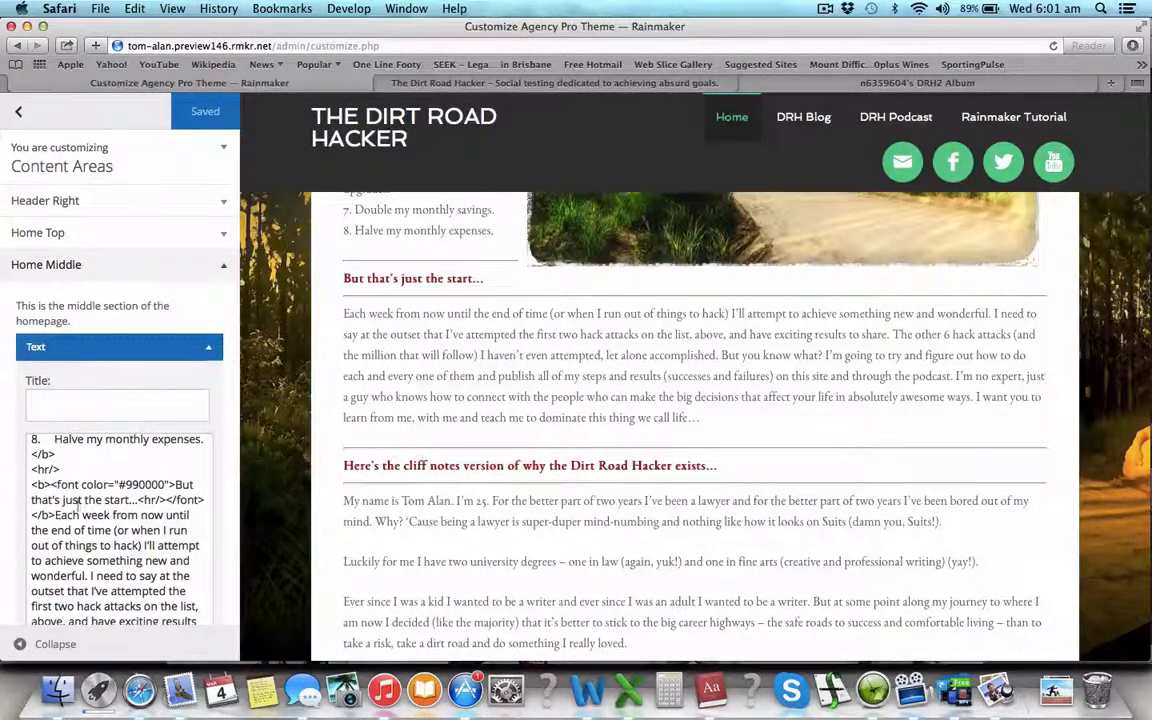
scroll(375, 571, "down", 8)
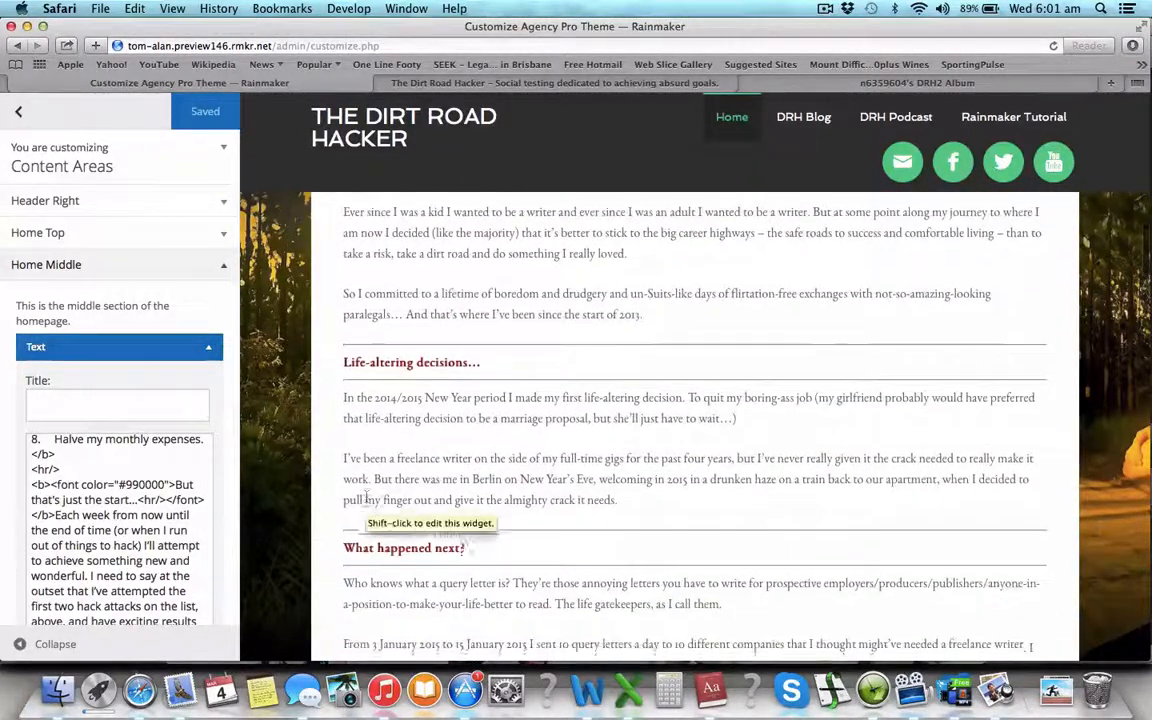
scroll(366, 500, "down", 8)
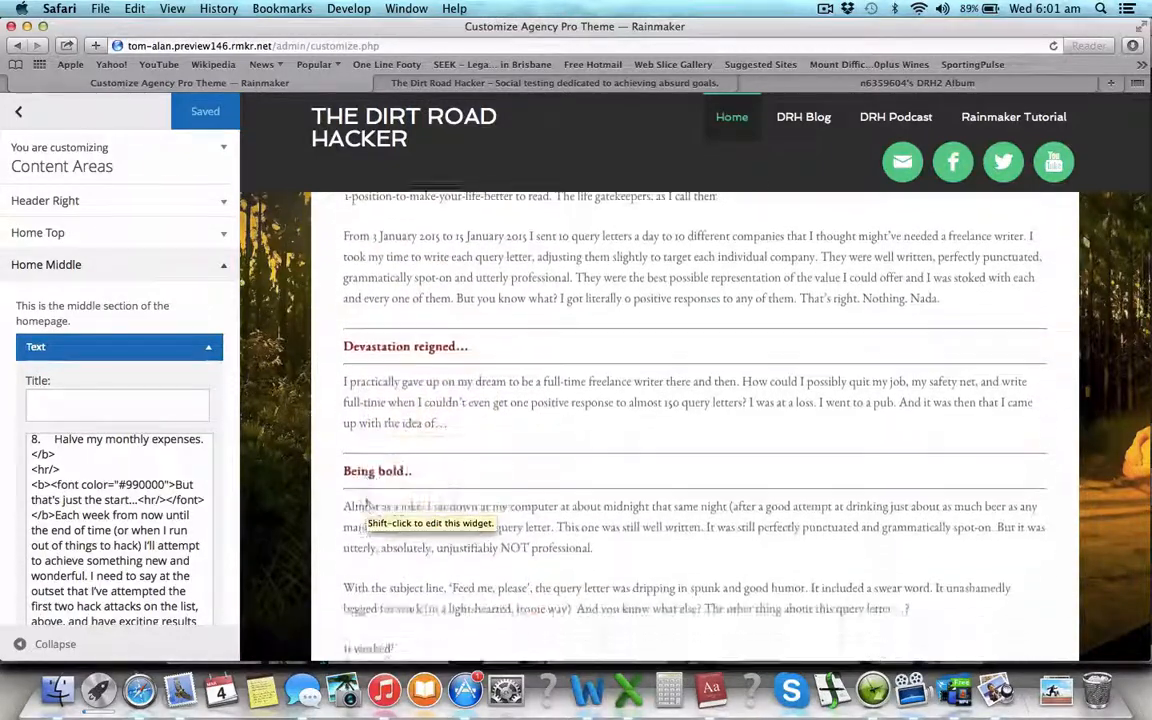
scroll(366, 505, "down", 6)
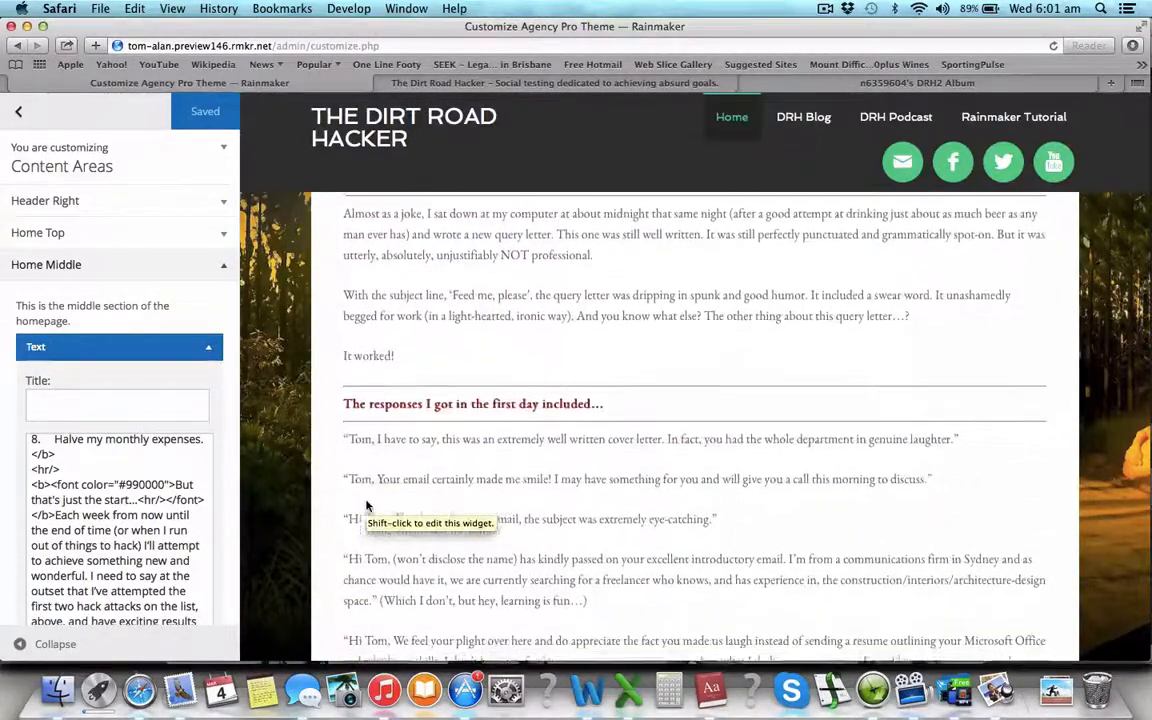
scroll(366, 505, "down", 2)
scroll(366, 500, "down", 5)
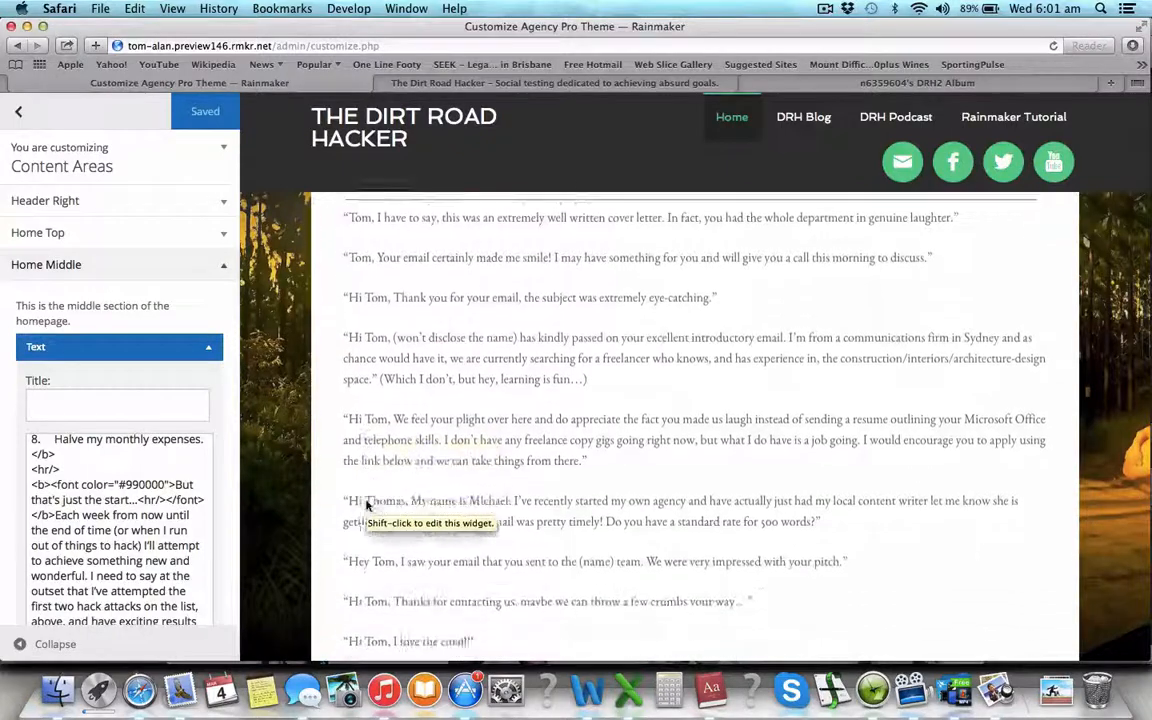
scroll(137, 517, "down", 3)
scroll(137, 517, "down", 3)
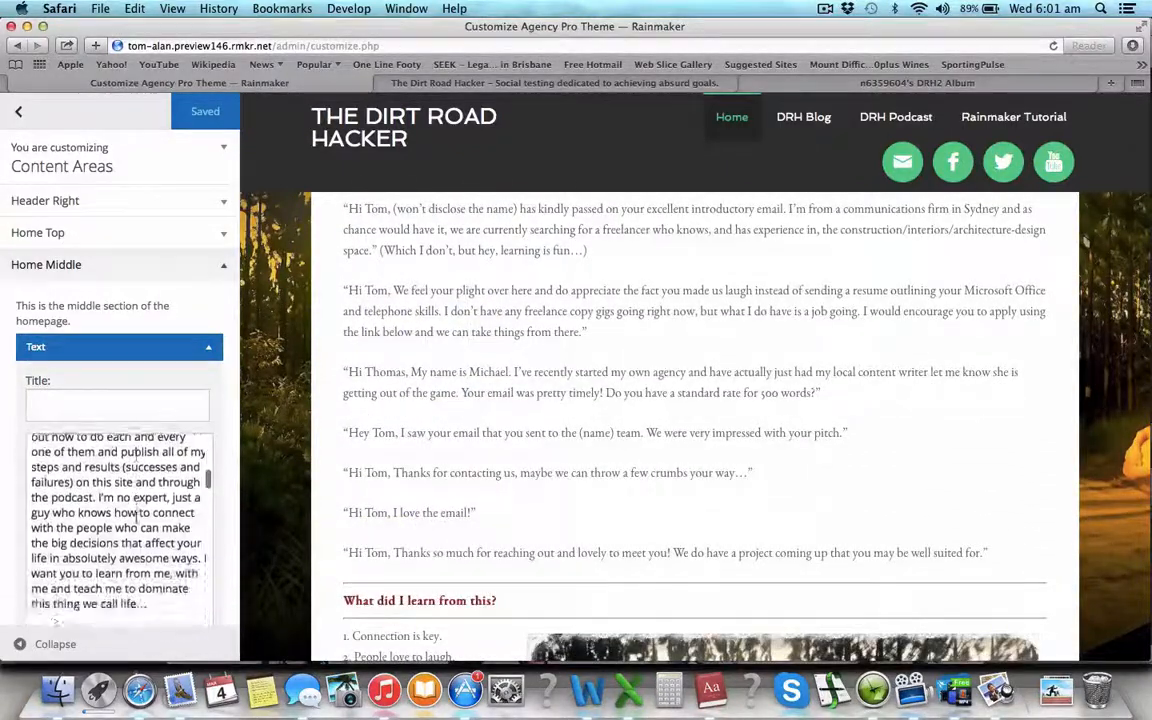
scroll(137, 517, "down", 3)
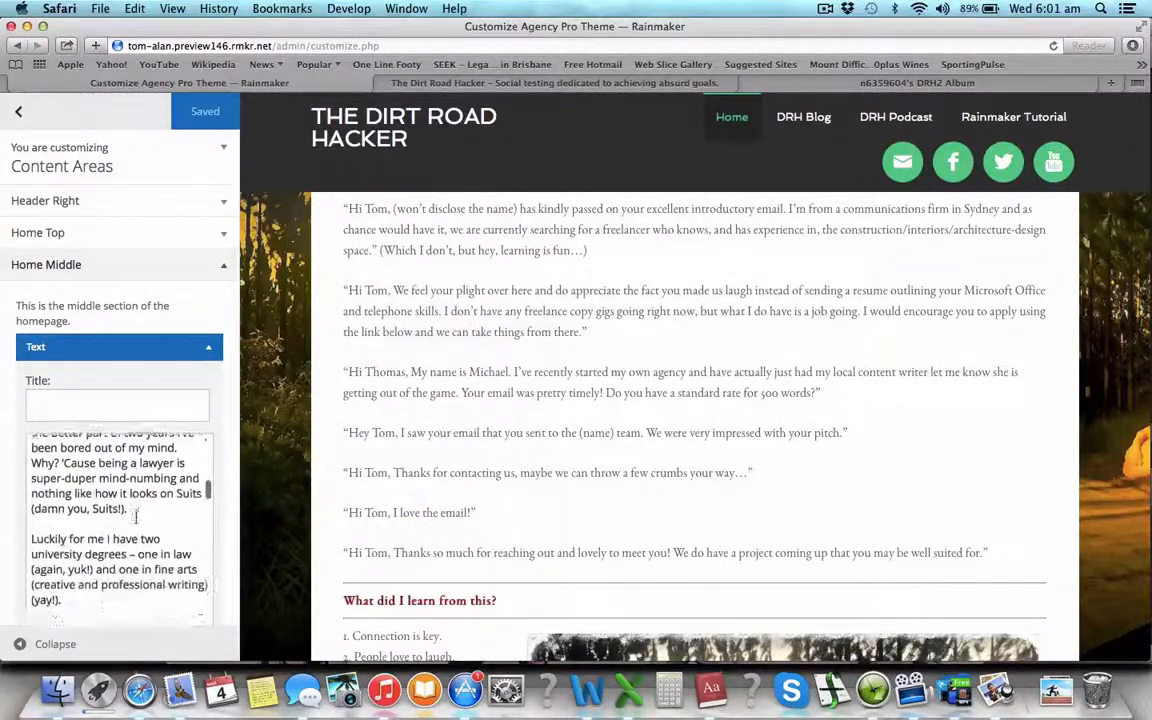
scroll(137, 517, "down", 1)
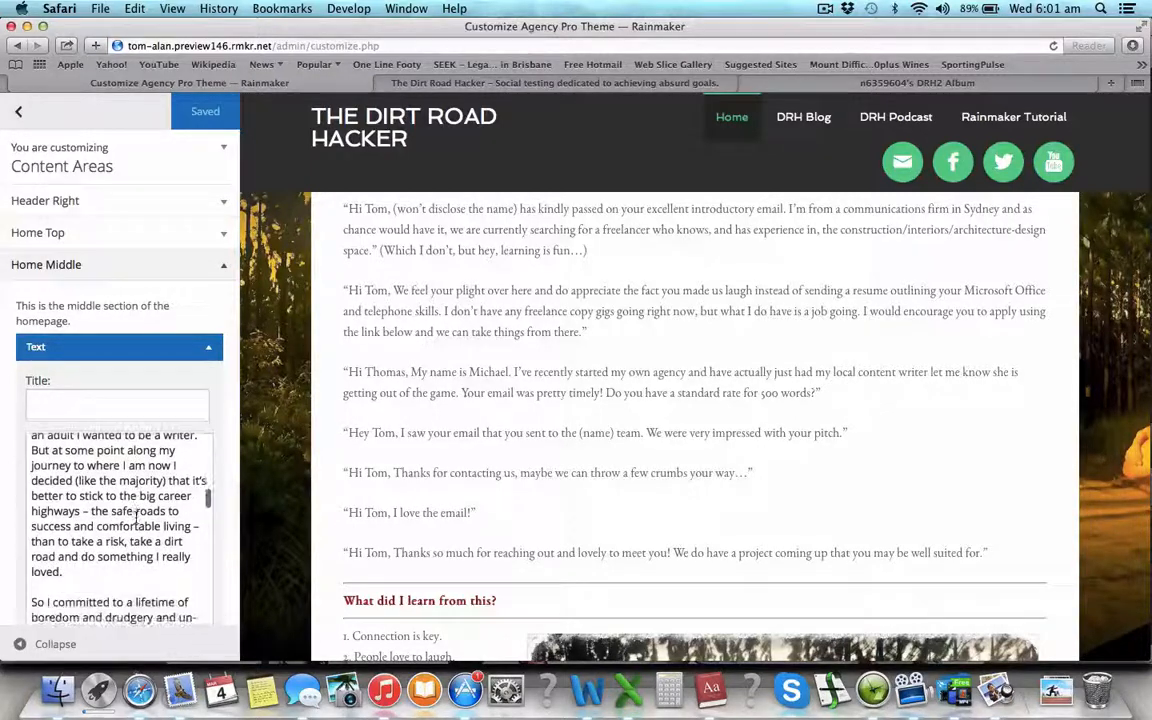
scroll(137, 517, "down", 2)
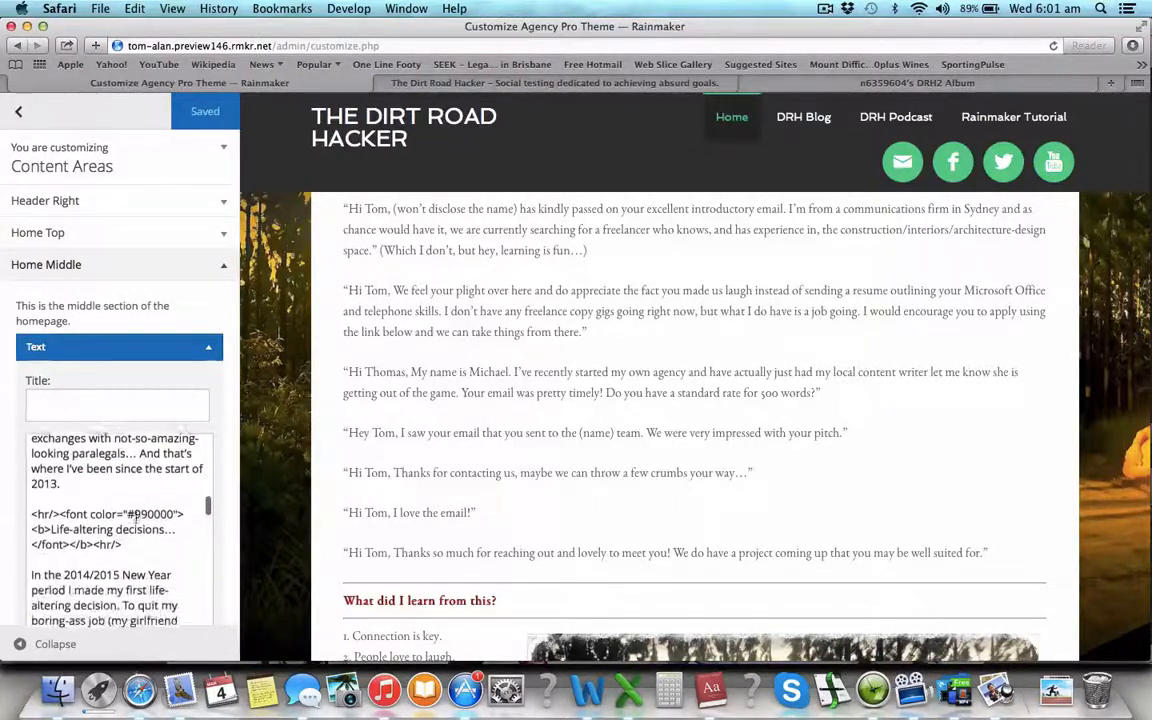
scroll(137, 517, "down", 1)
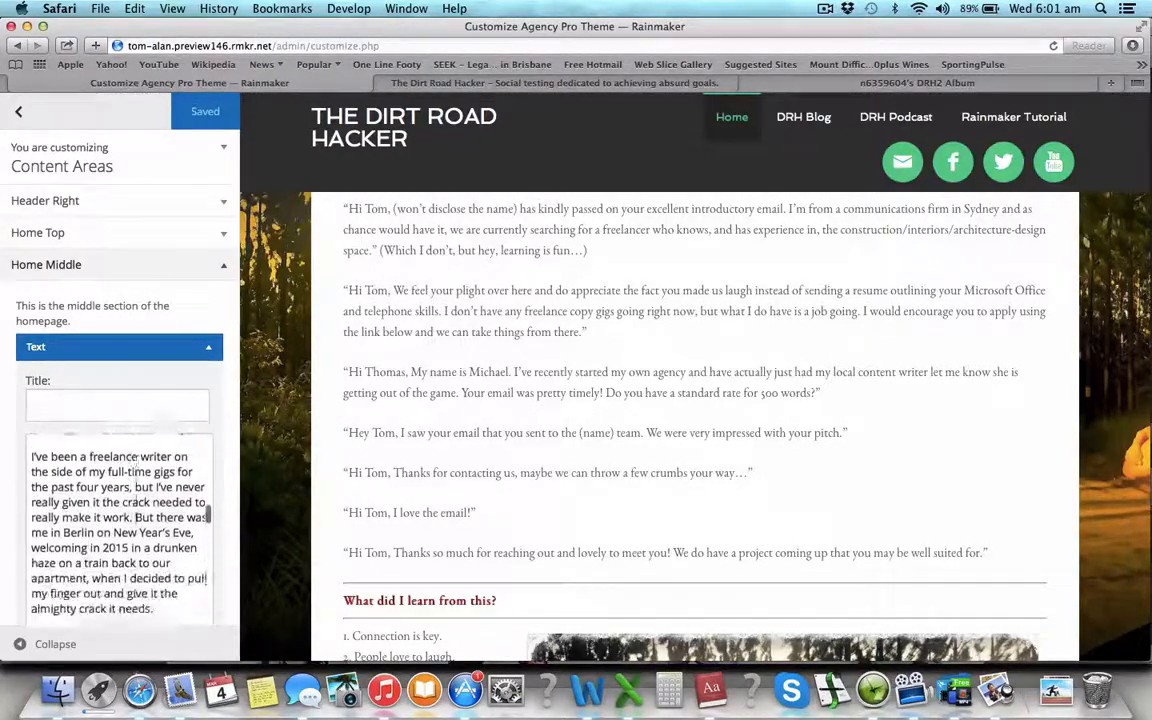
scroll(137, 517, "down", 2)
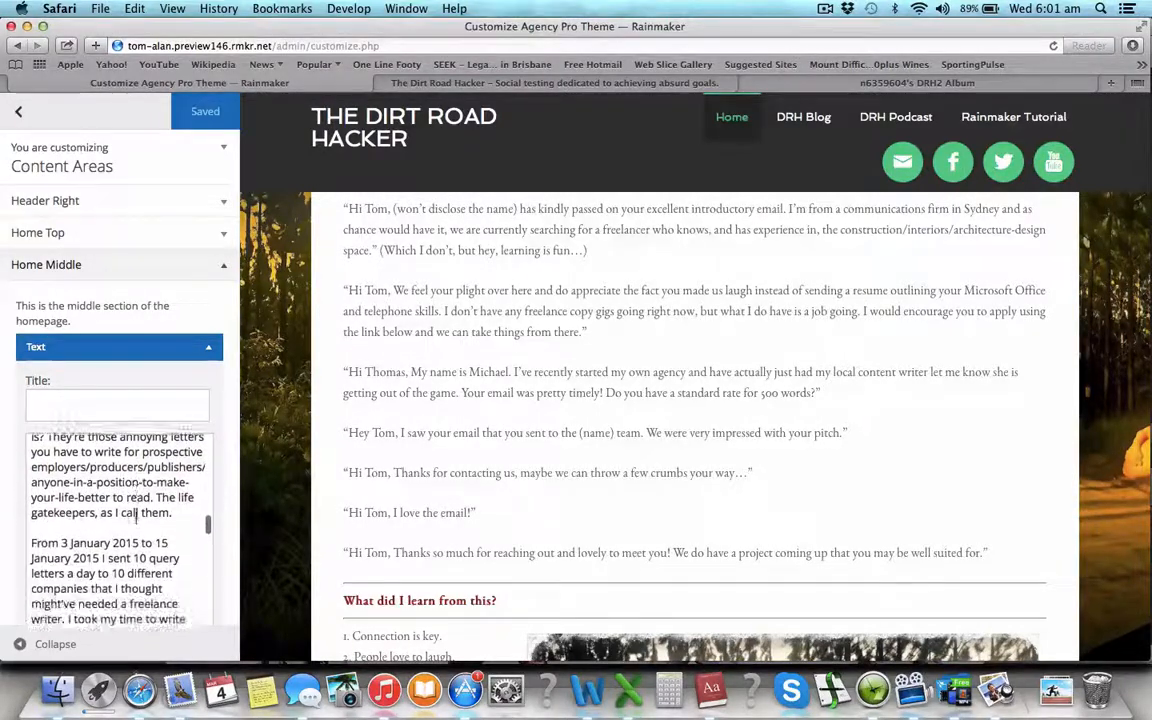
scroll(137, 512, "down", 3)
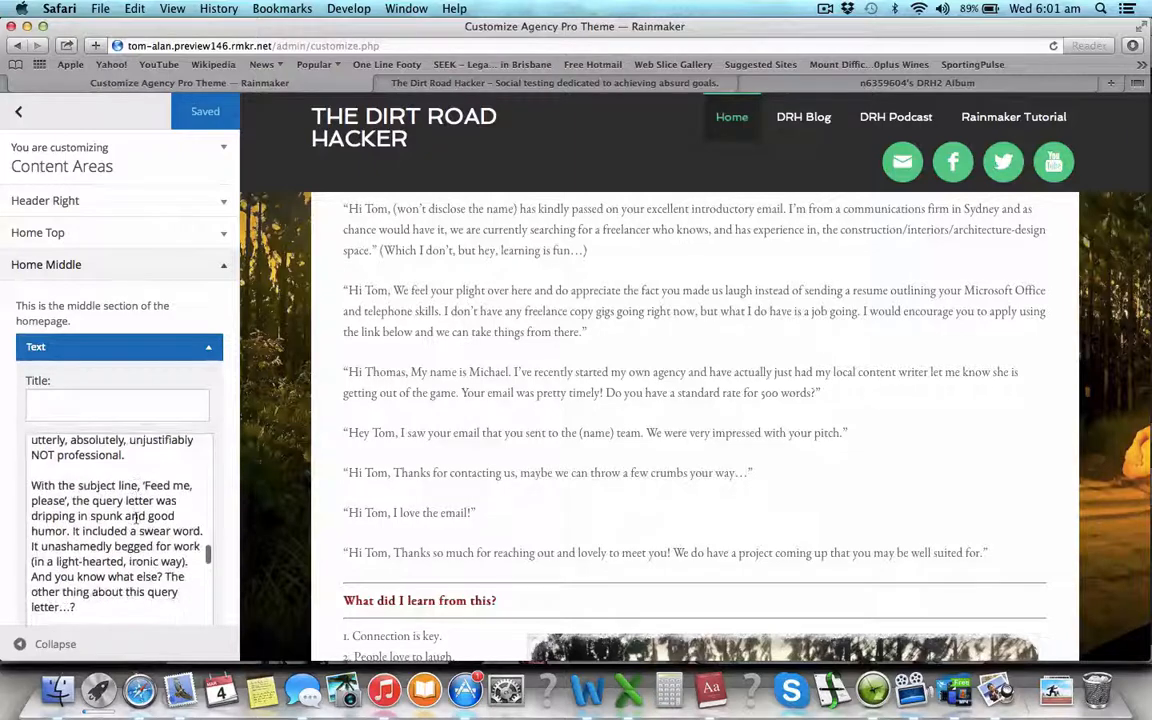
scroll(137, 517, "down", 2)
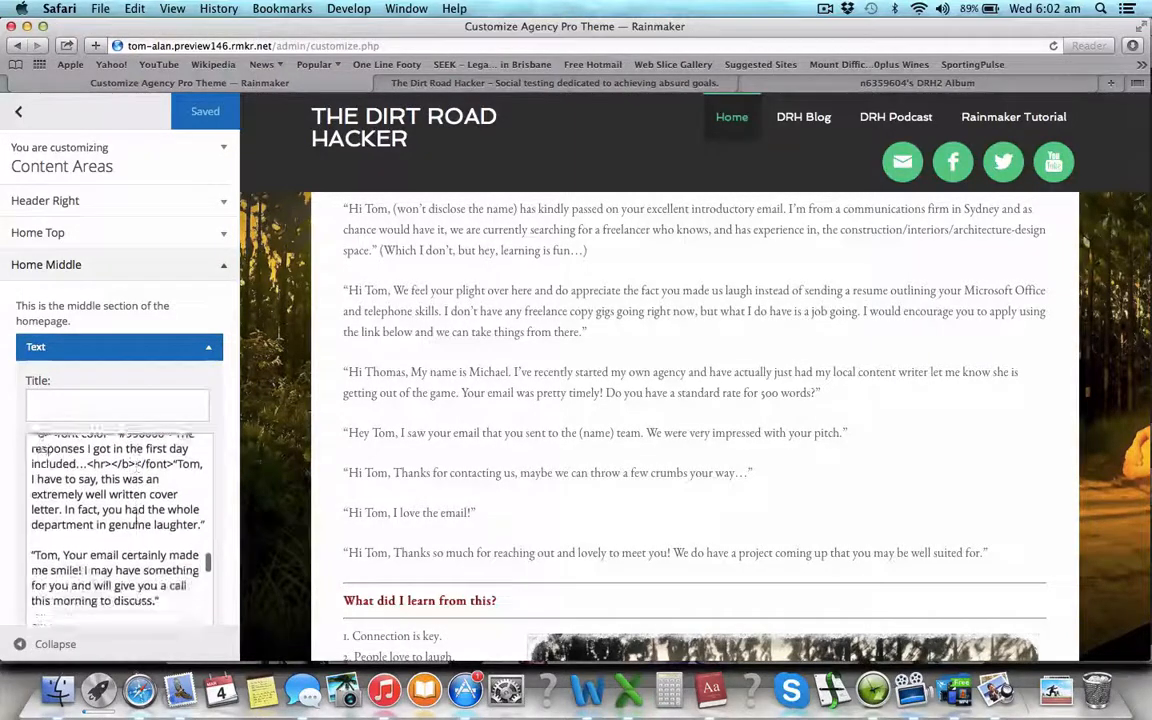
scroll(137, 517, "down", 2)
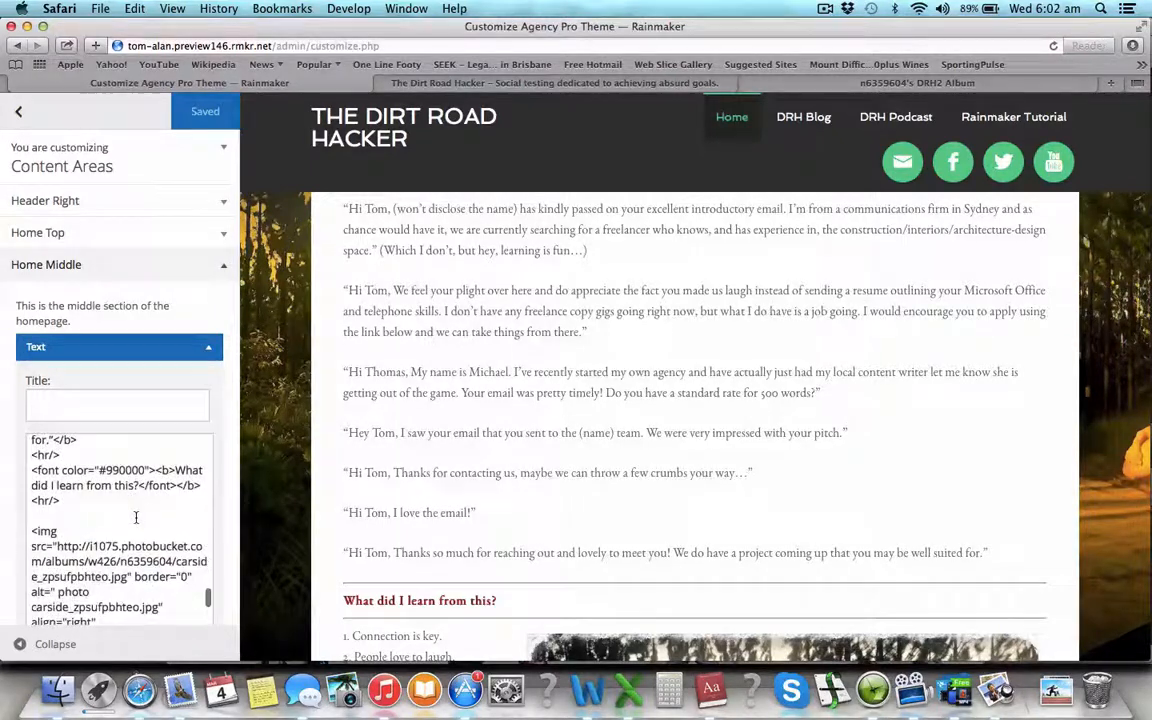
scroll(137, 517, "down", 1)
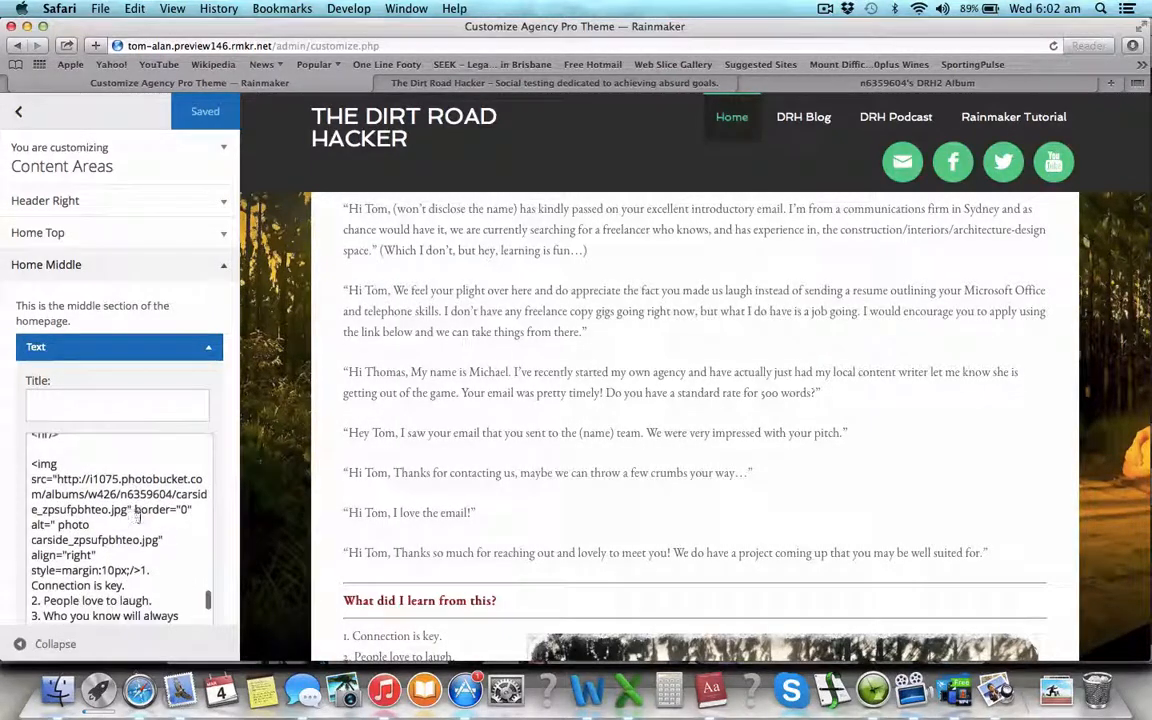
scroll(354, 485, "down", 10)
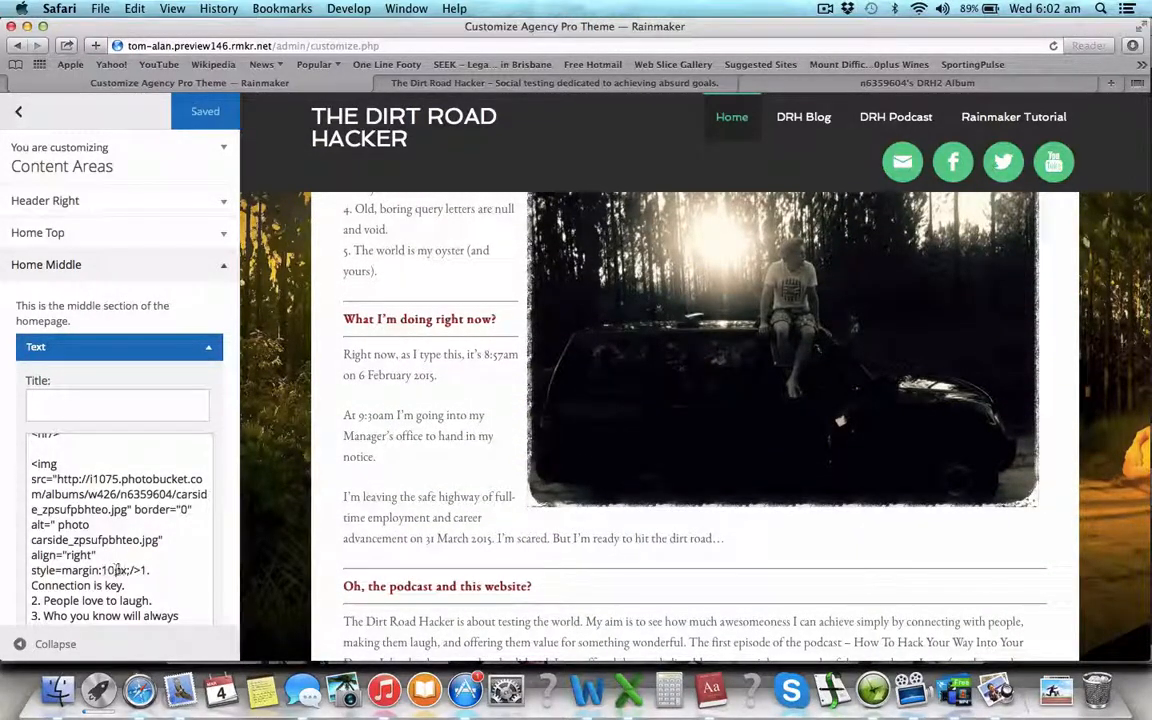
scroll(530, 580, "down", 4)
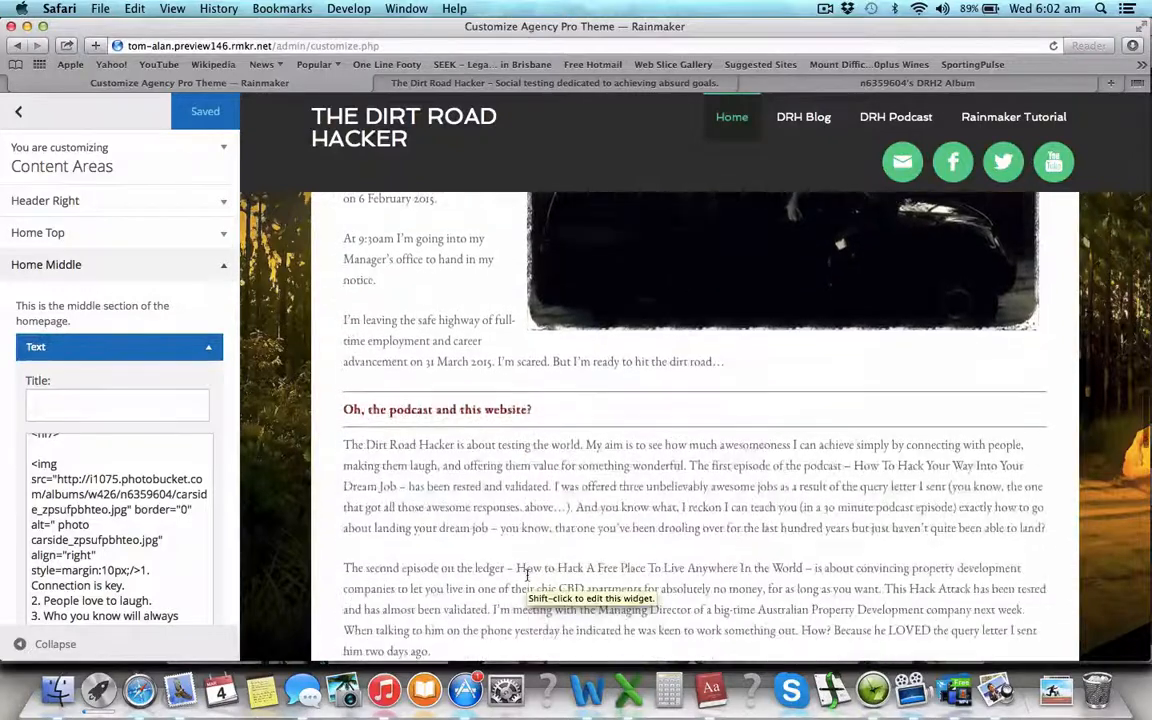
scroll(97, 532, "down", 4)
scroll(97, 532, "down", 6)
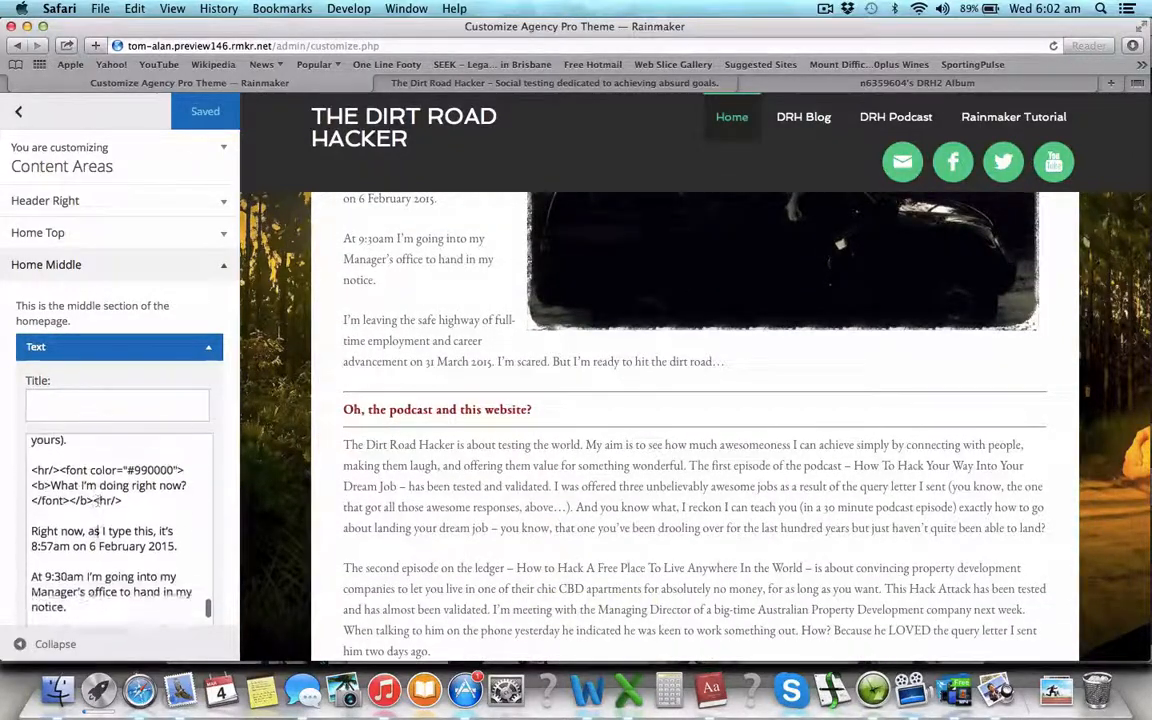
scroll(97, 500, "down", 8)
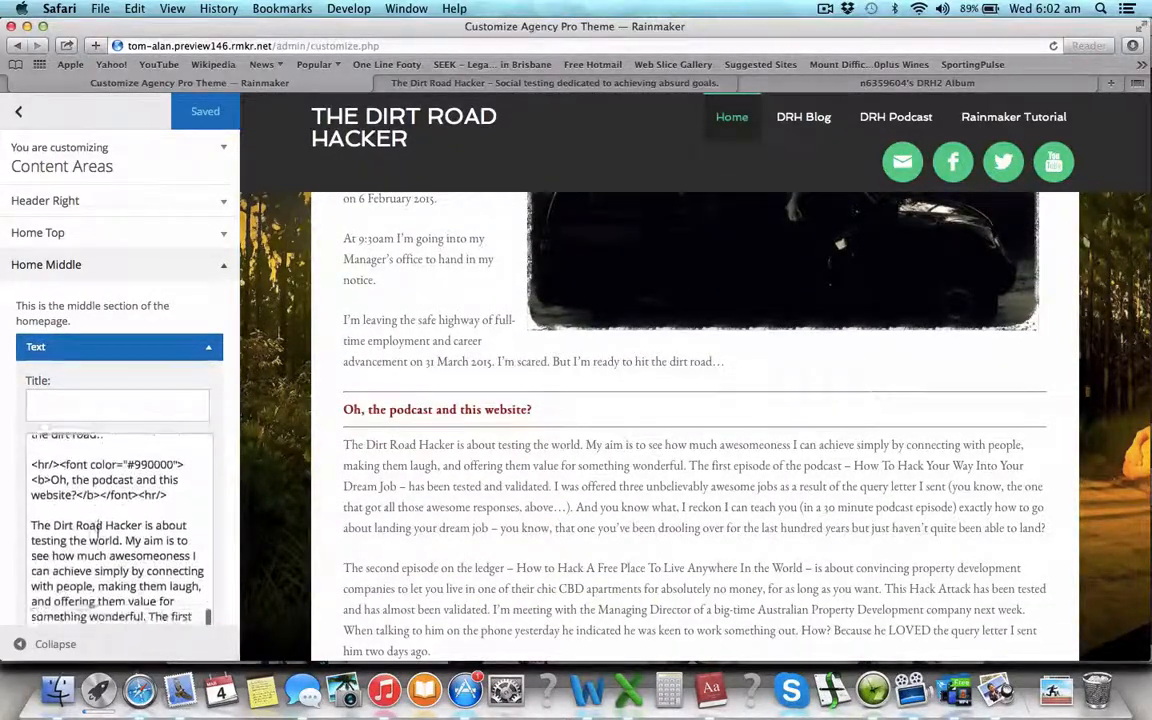
scroll(97, 532, "down", 10)
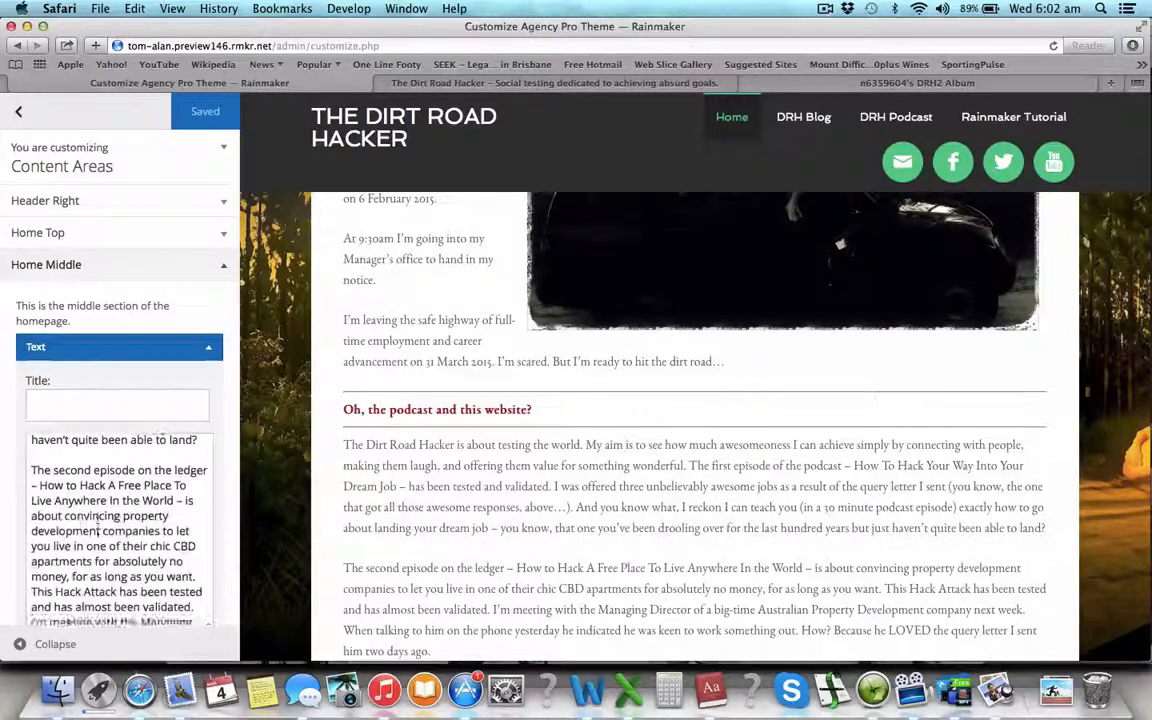
scroll(97, 532, "down", 10)
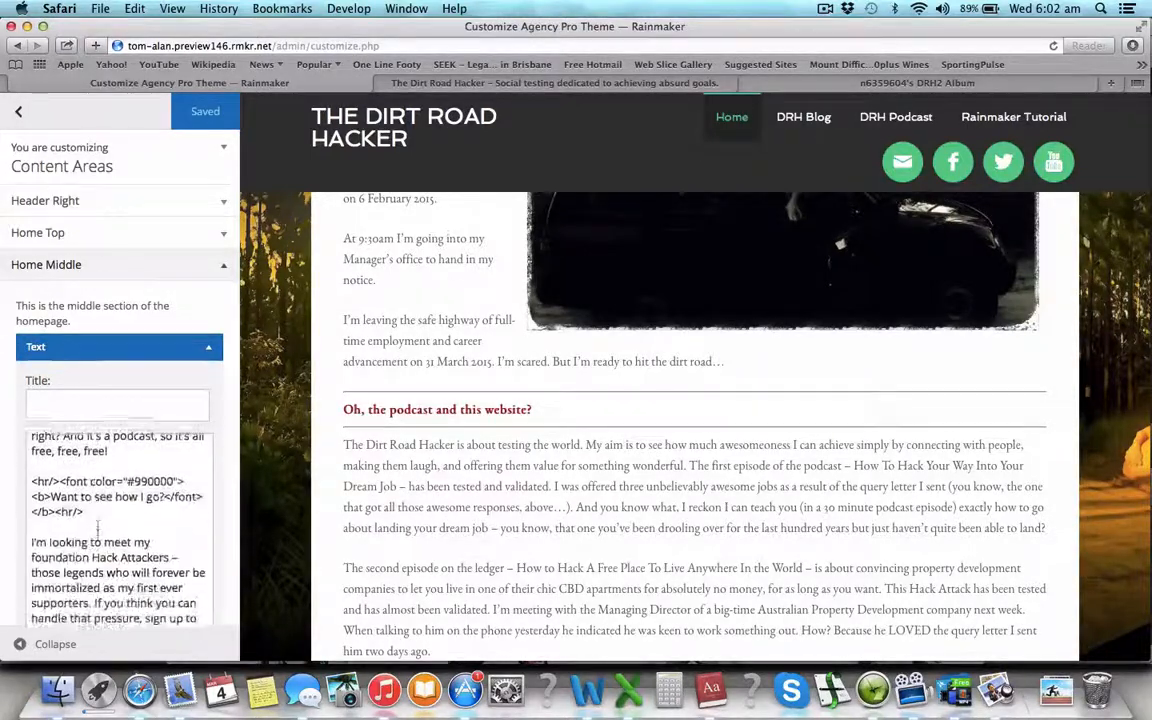
scroll(468, 540, "down", 10)
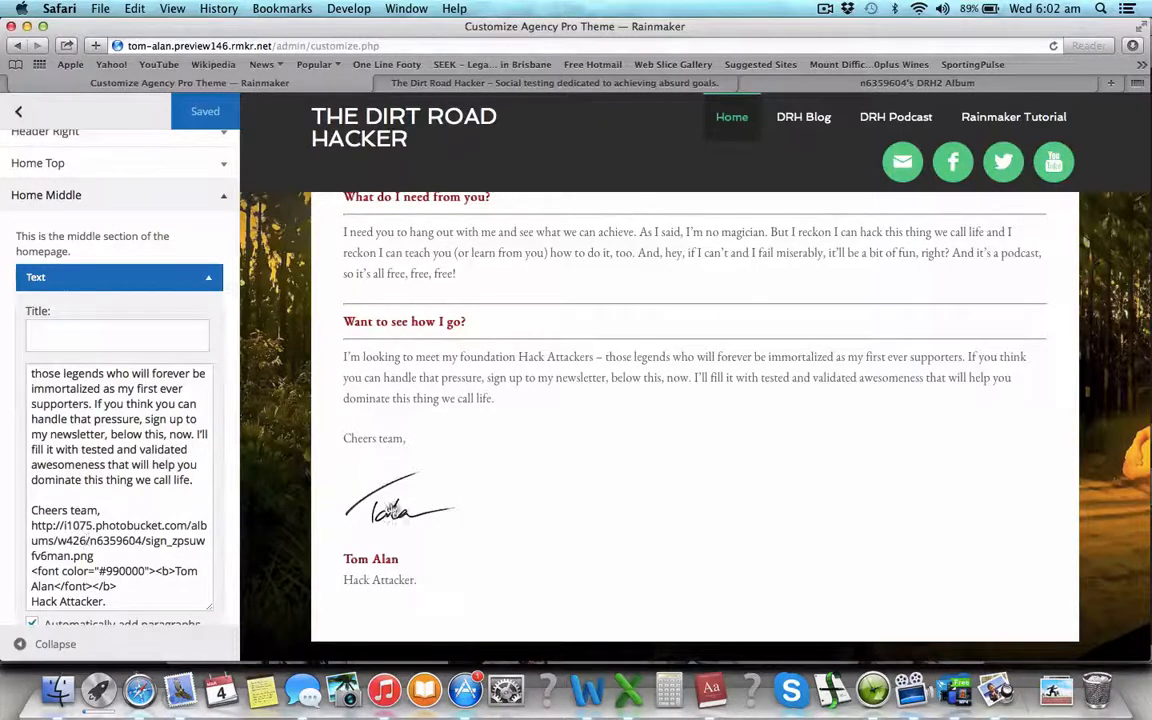
scroll(160, 548, "down", 1)
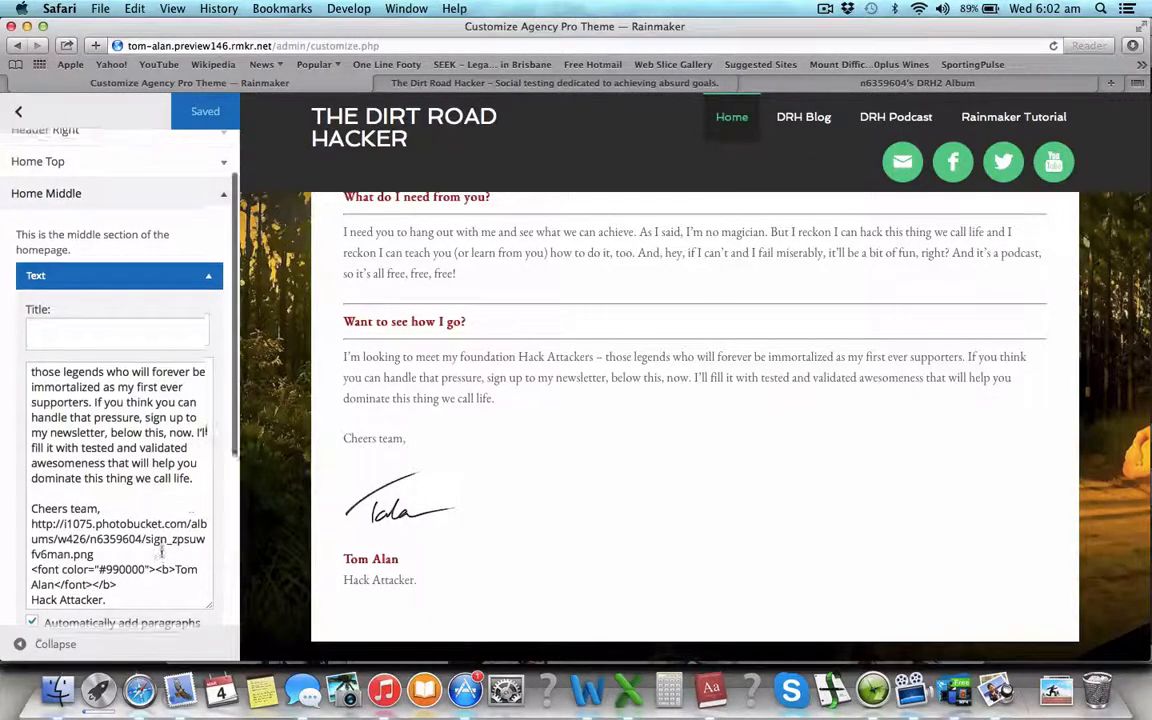
scroll(385, 552, "down", 1)
scroll(385, 552, "down", 2)
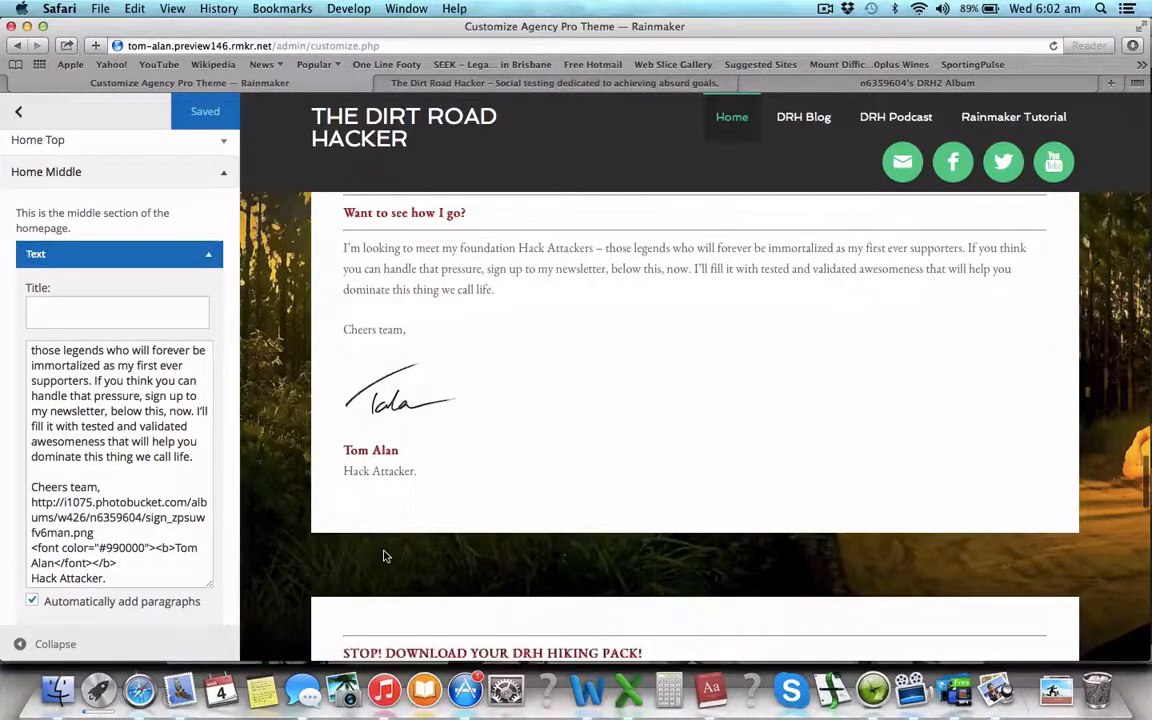
scroll(384, 552, "up", 10)
scroll(384, 552, "up", 3)
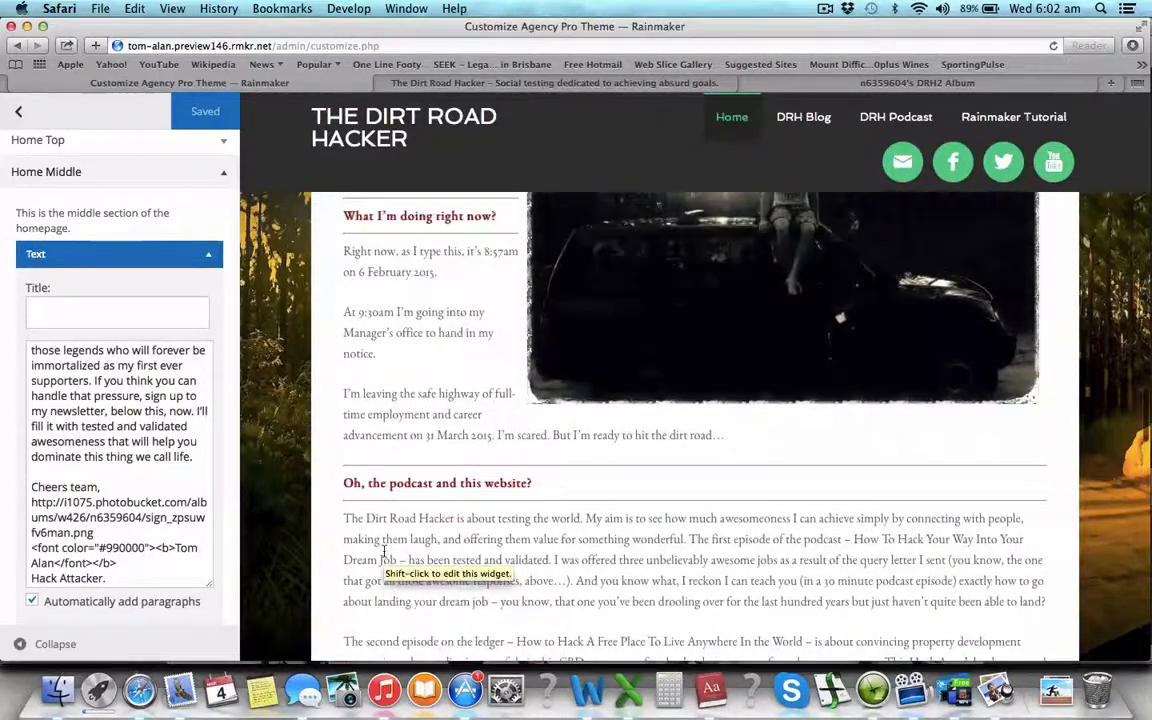
scroll(384, 552, "up", 8)
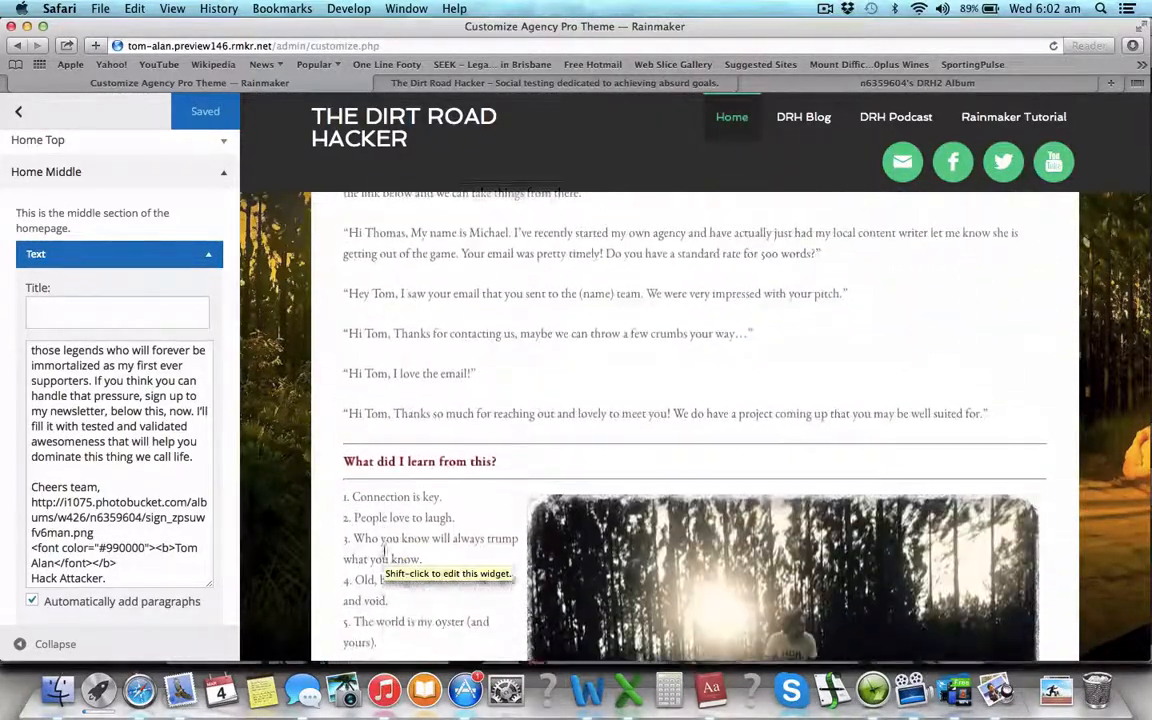
scroll(384, 552, "down", 15)
scroll(384, 552, "down", 10)
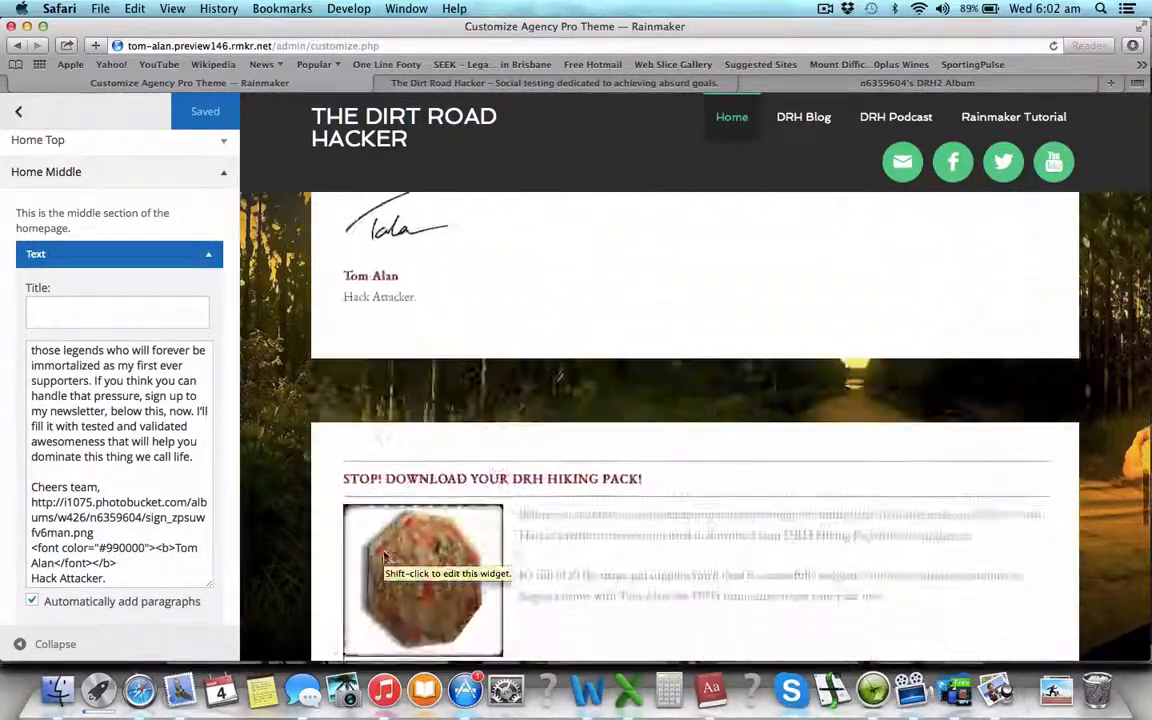
scroll(165, 453, "down", 4)
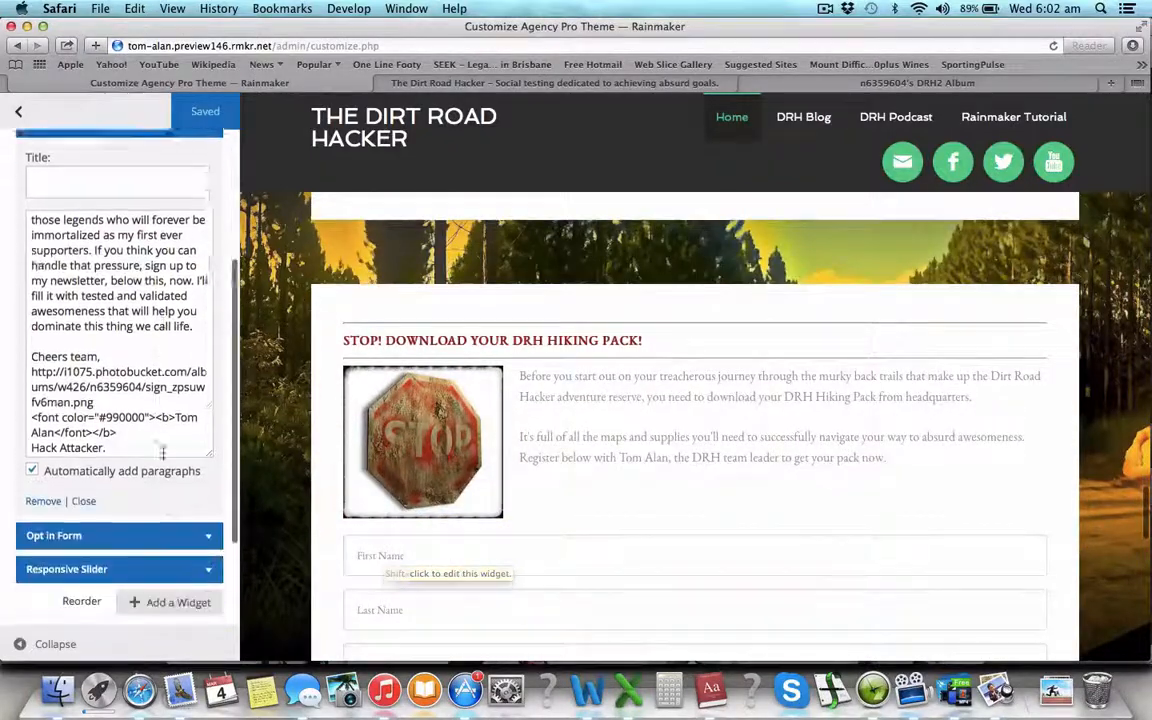
- Expand the Home Middle Opt in Form widget and scroll through its '#' form settings
left_click(204, 485)
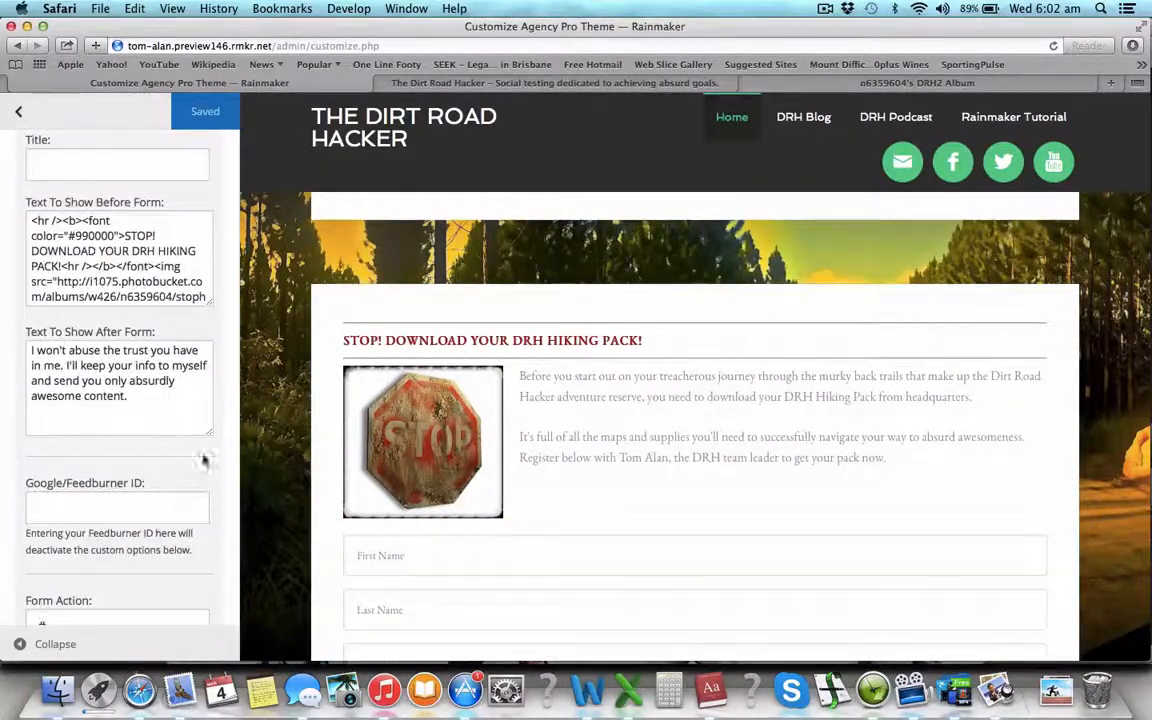
scroll(390, 380, "down", 2)
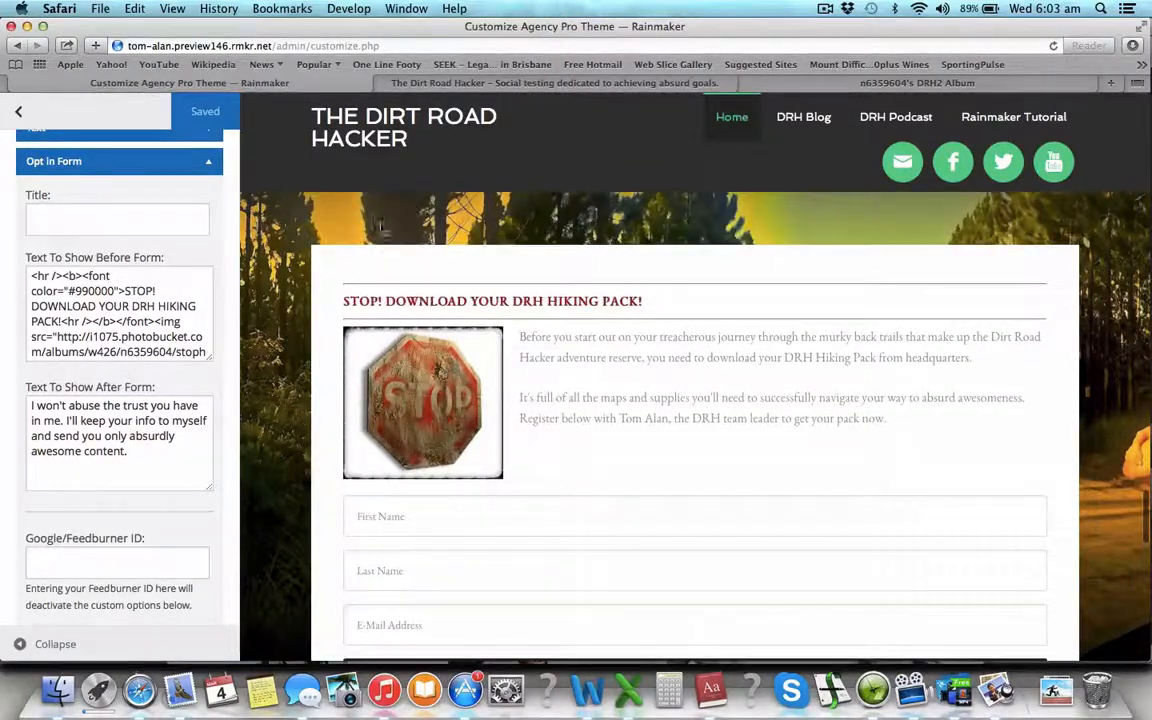
scroll(960, 373, "down", 3)
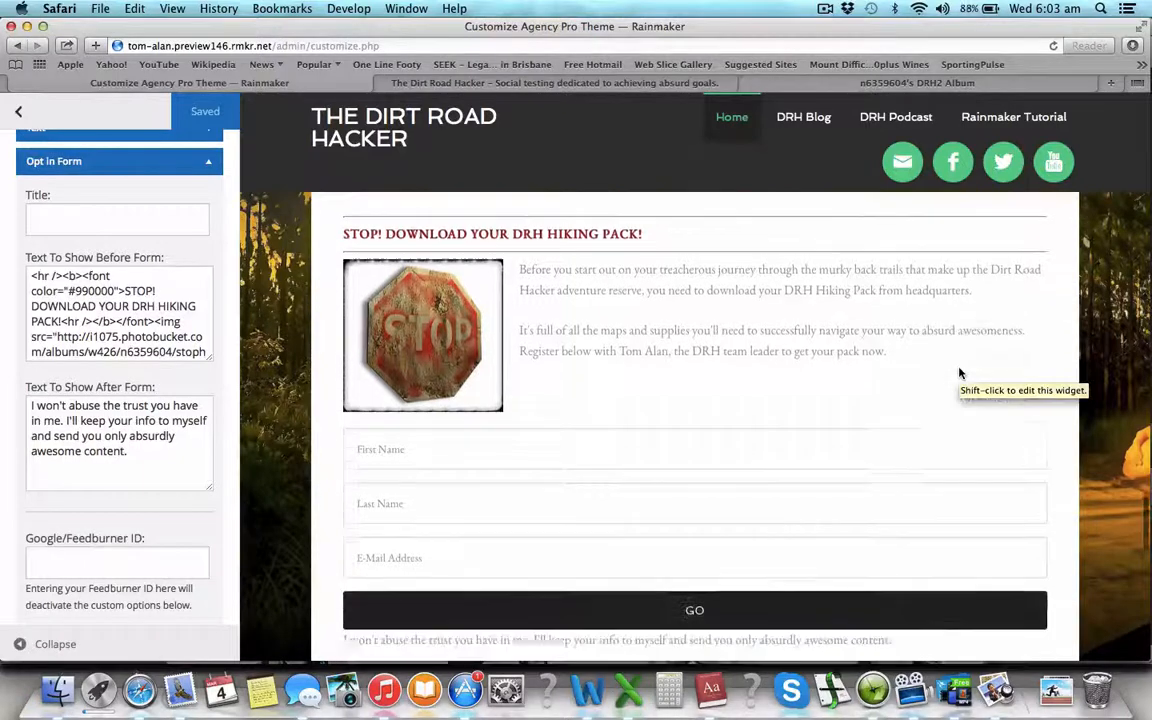
scroll(960, 373, "down", 2)
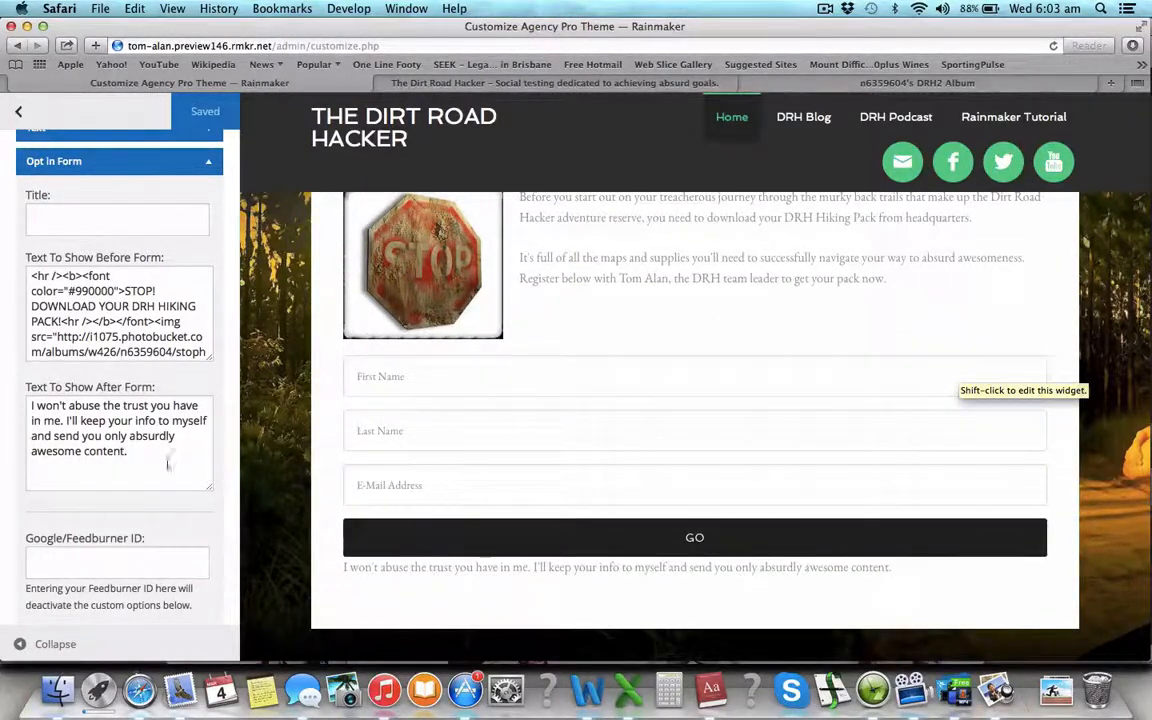
scroll(160, 470, "down", 2)
scroll(332, 524, "down", 10)
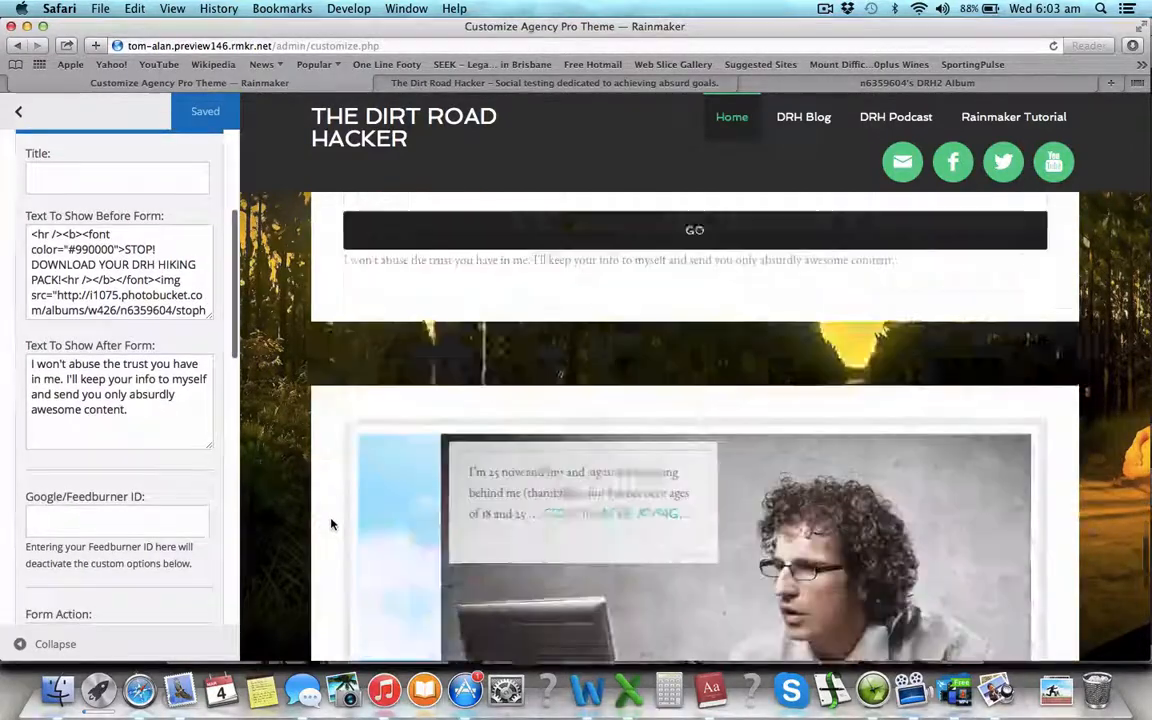
scroll(332, 524, "down", 4)
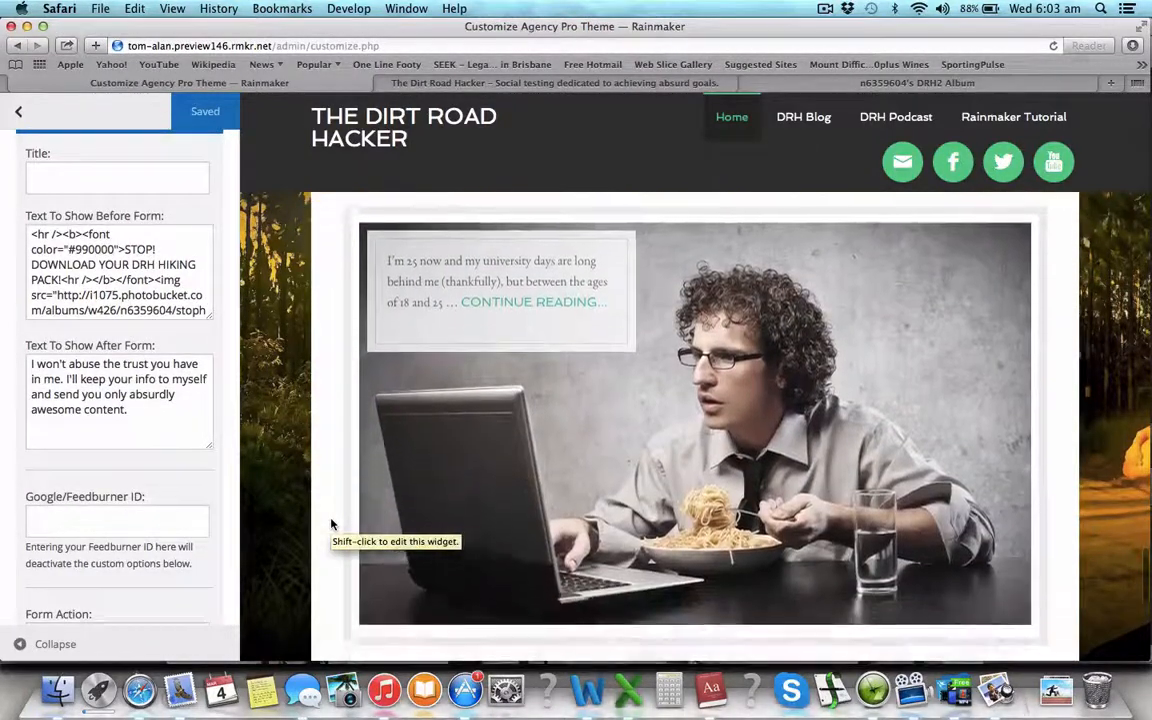
scroll(332, 524, "down", 3)
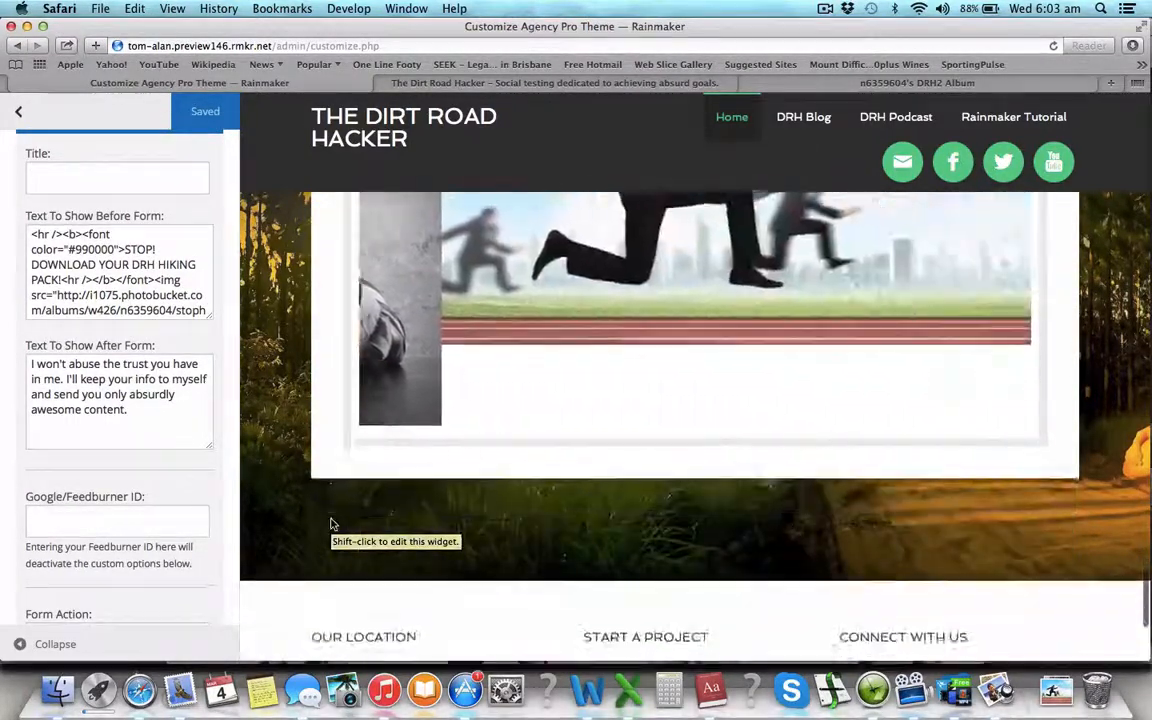
scroll(332, 524, "up", 4)
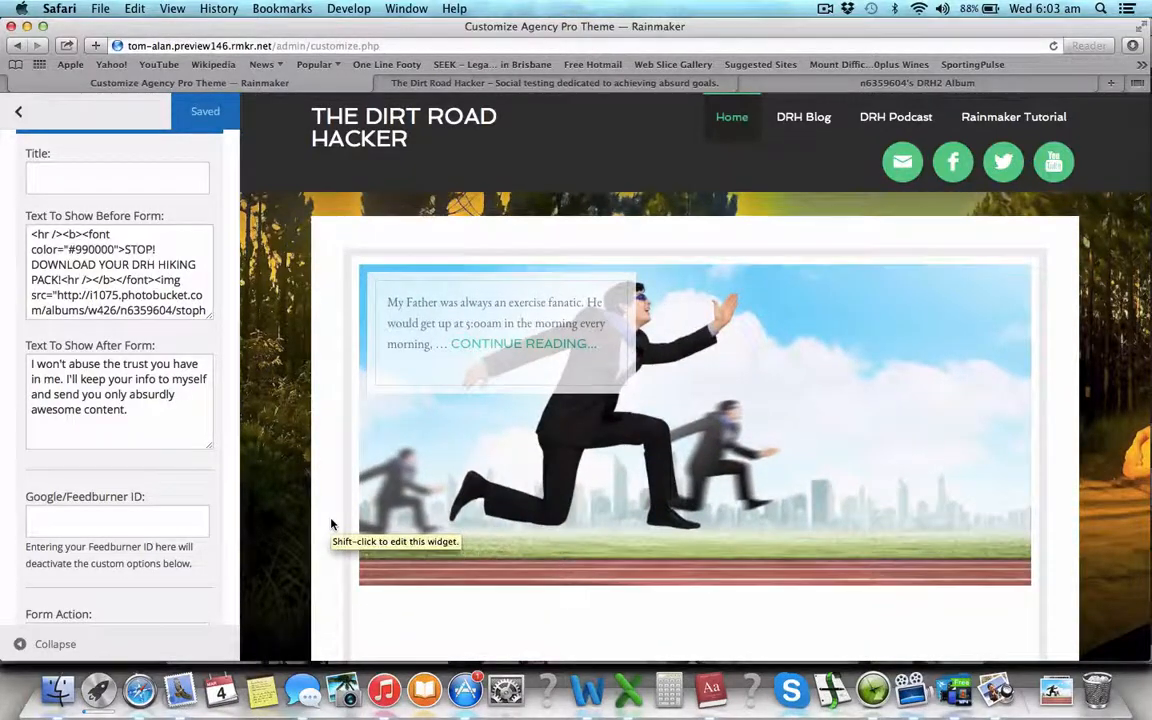
scroll(332, 524, "down", 2)
scroll(332, 524, "up", 3)
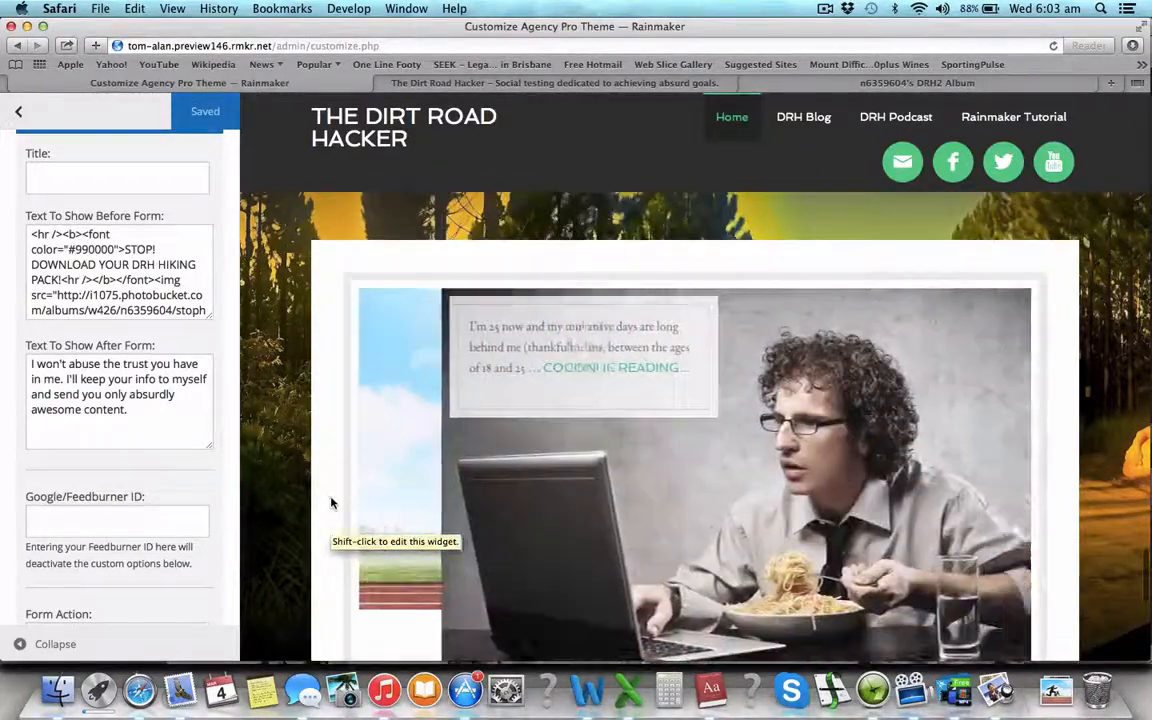
scroll(162, 441, "down", 4)
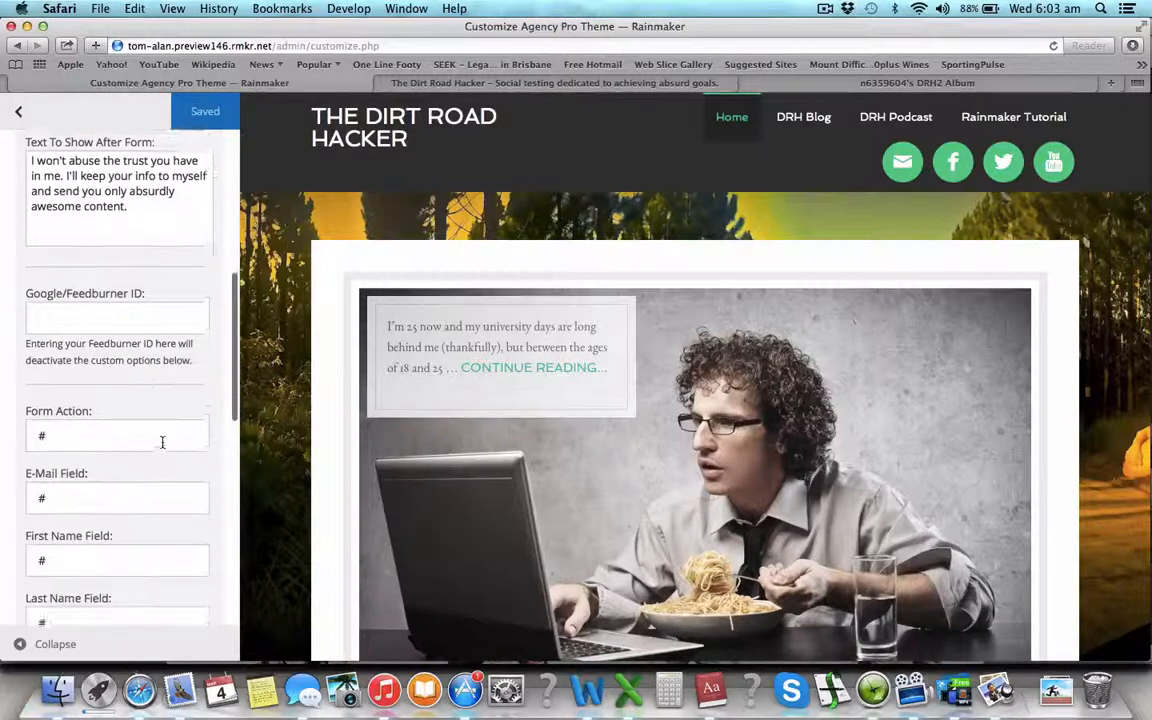
scroll(162, 441, "down", 10)
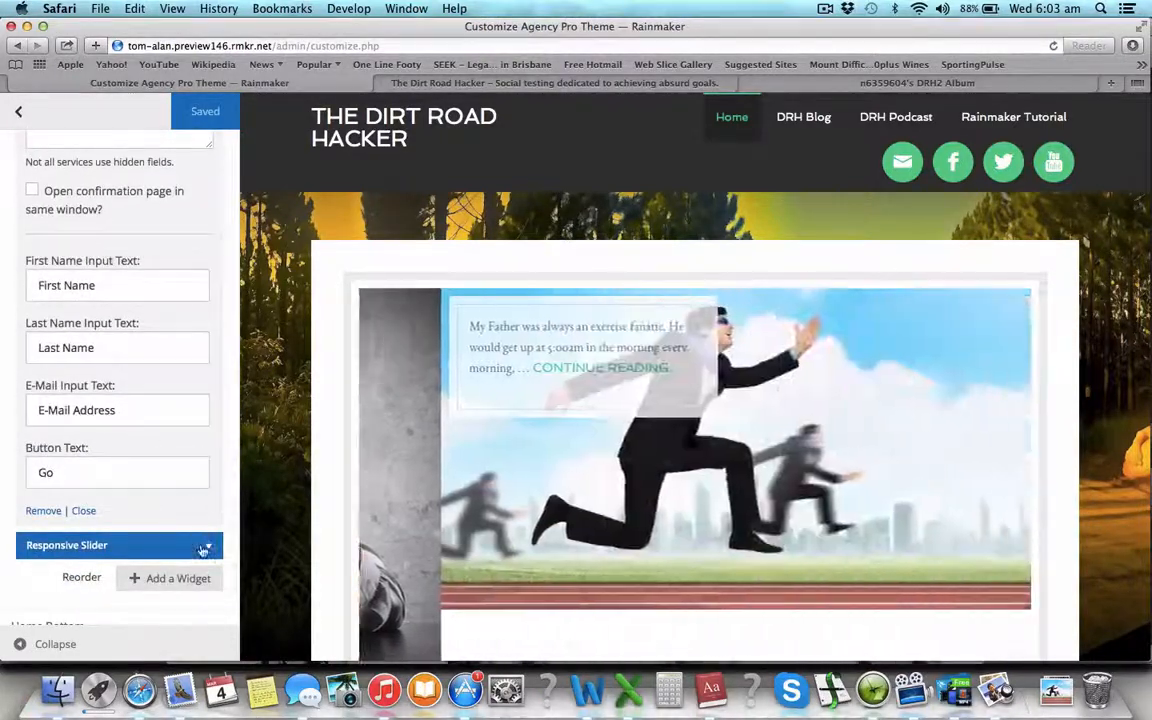
- Expand the Home Middle Responsive Slider widget and title it 'Alright, let's get started...'
left_click(203, 548)
scroll(447, 467, "down", 3)
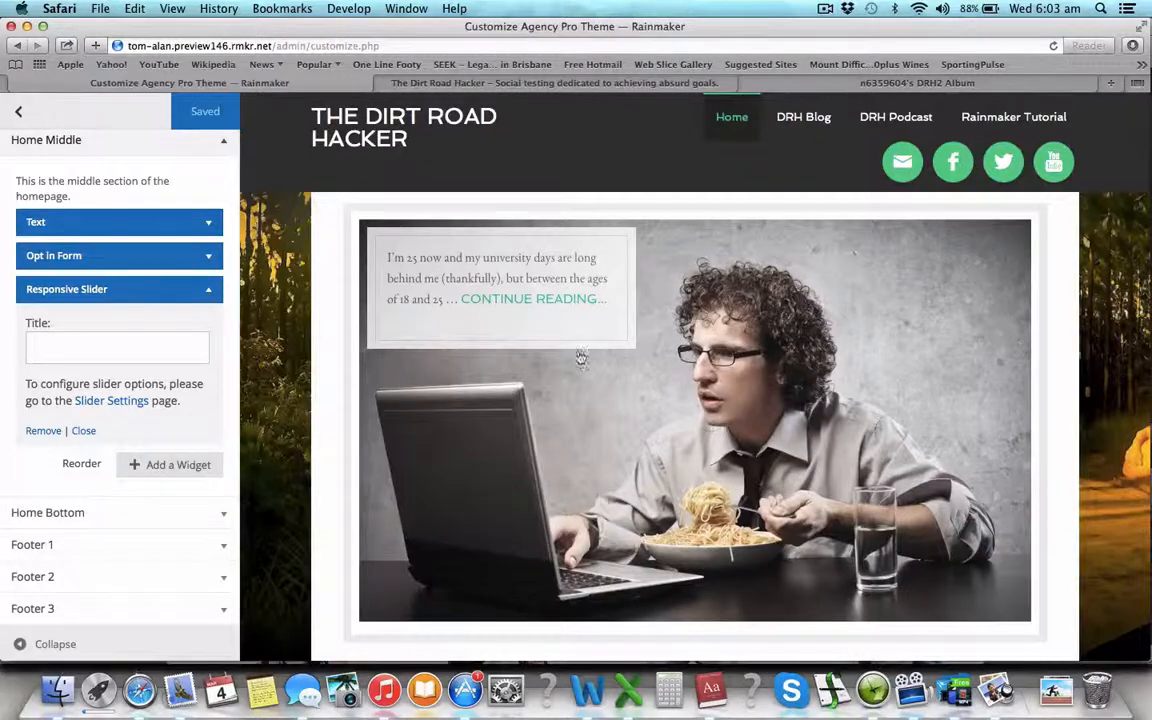
scroll(564, 349, "up", 3)
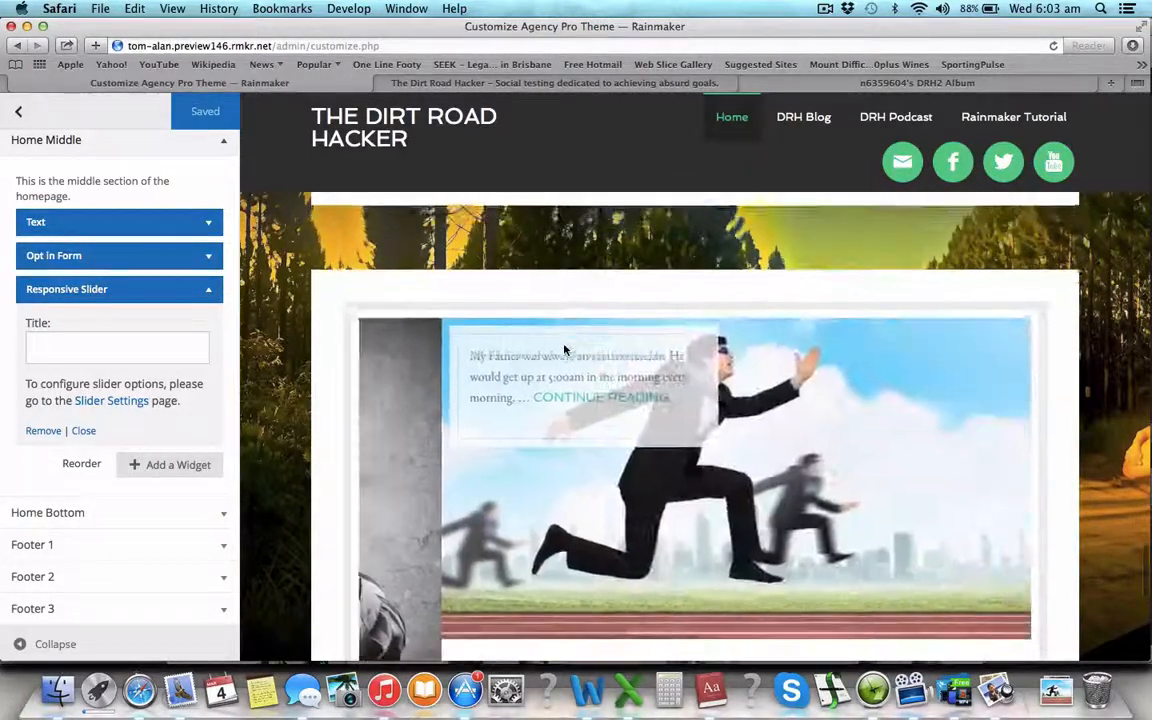
scroll(564, 345, "down", 1)
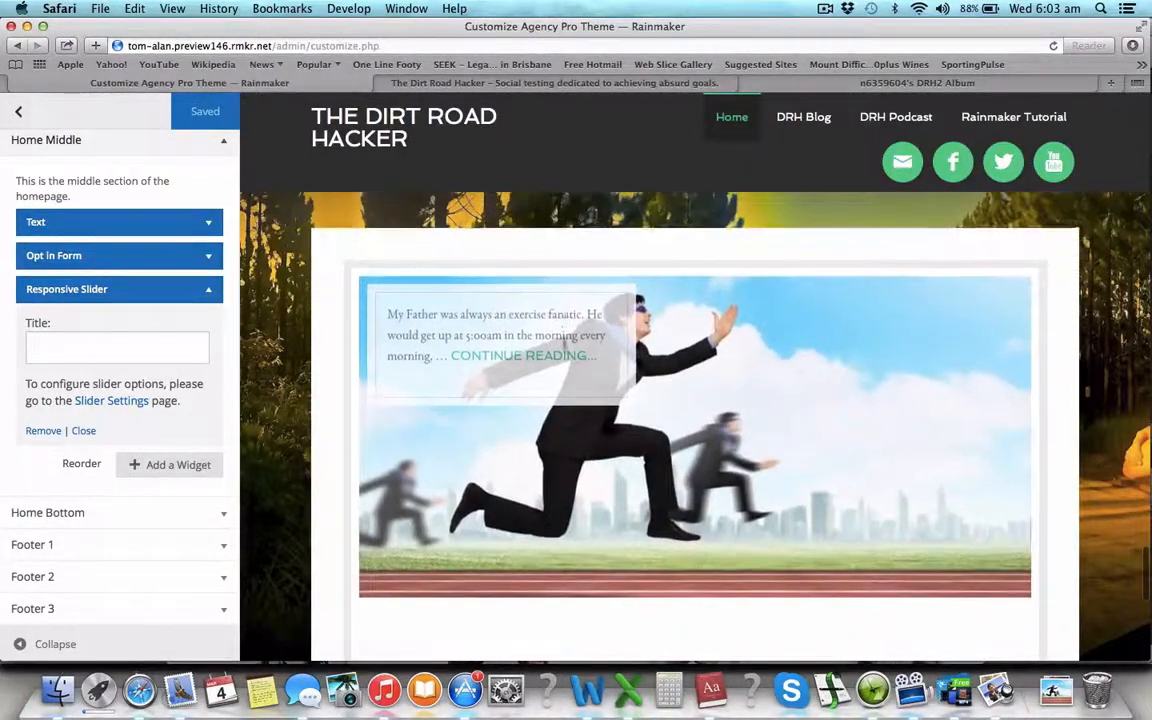
left_click(165, 346)
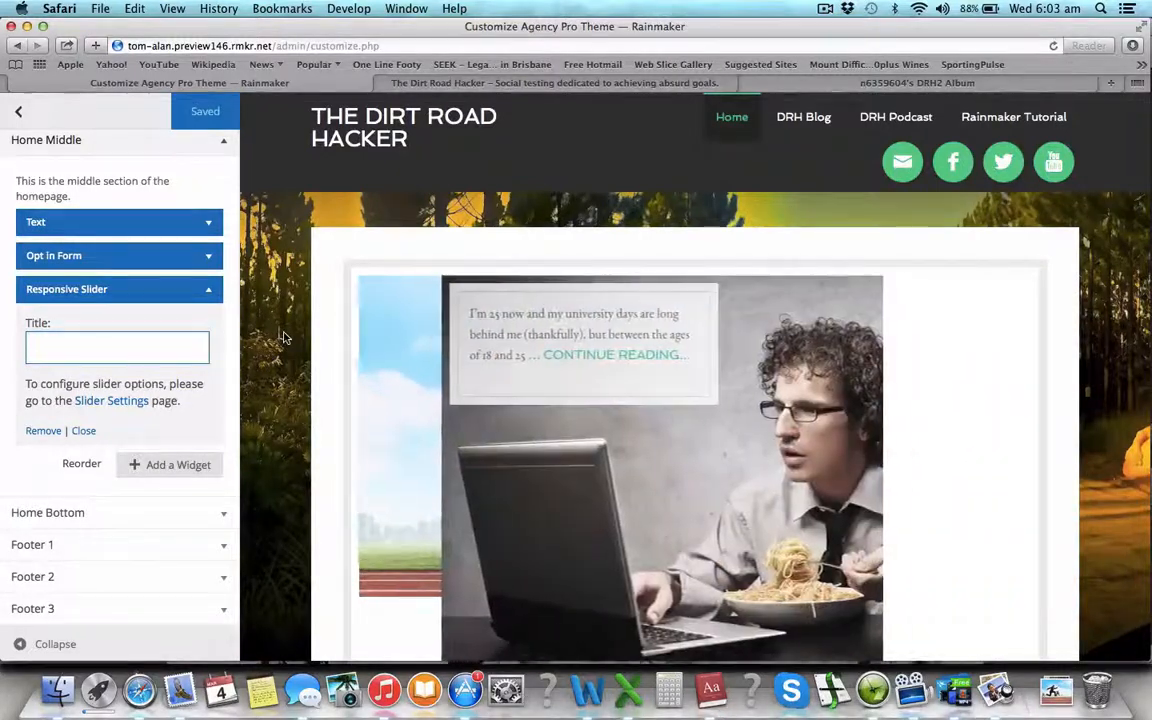
type("Al")
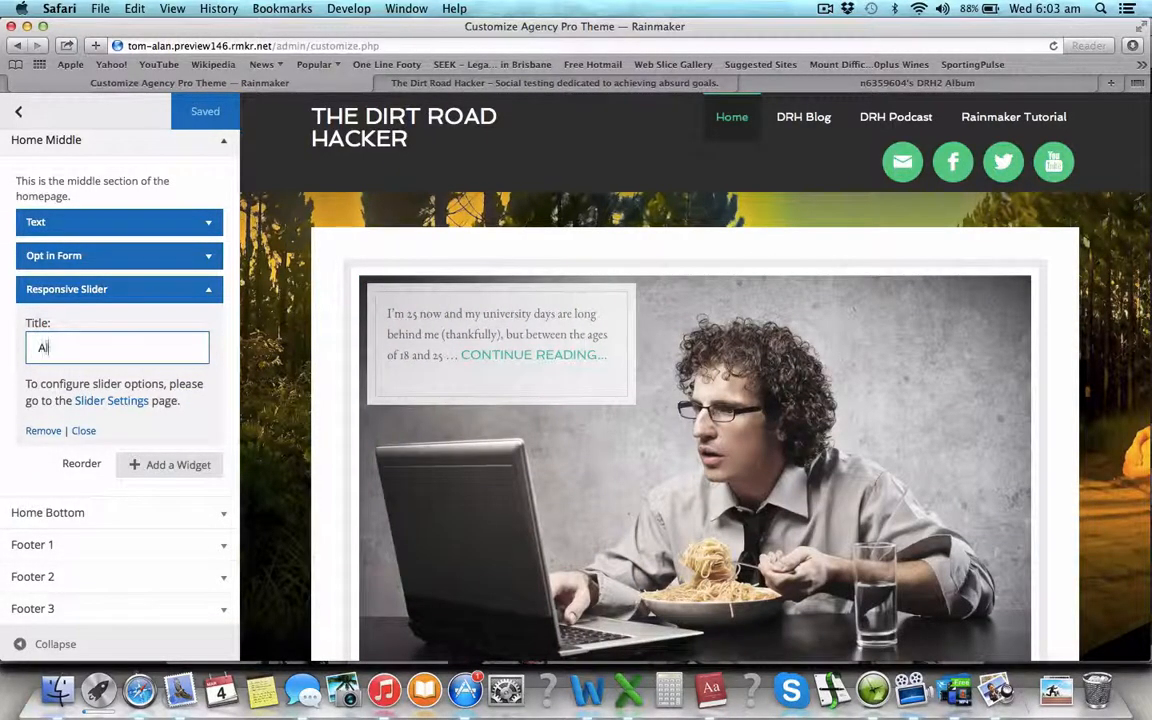
type("right")
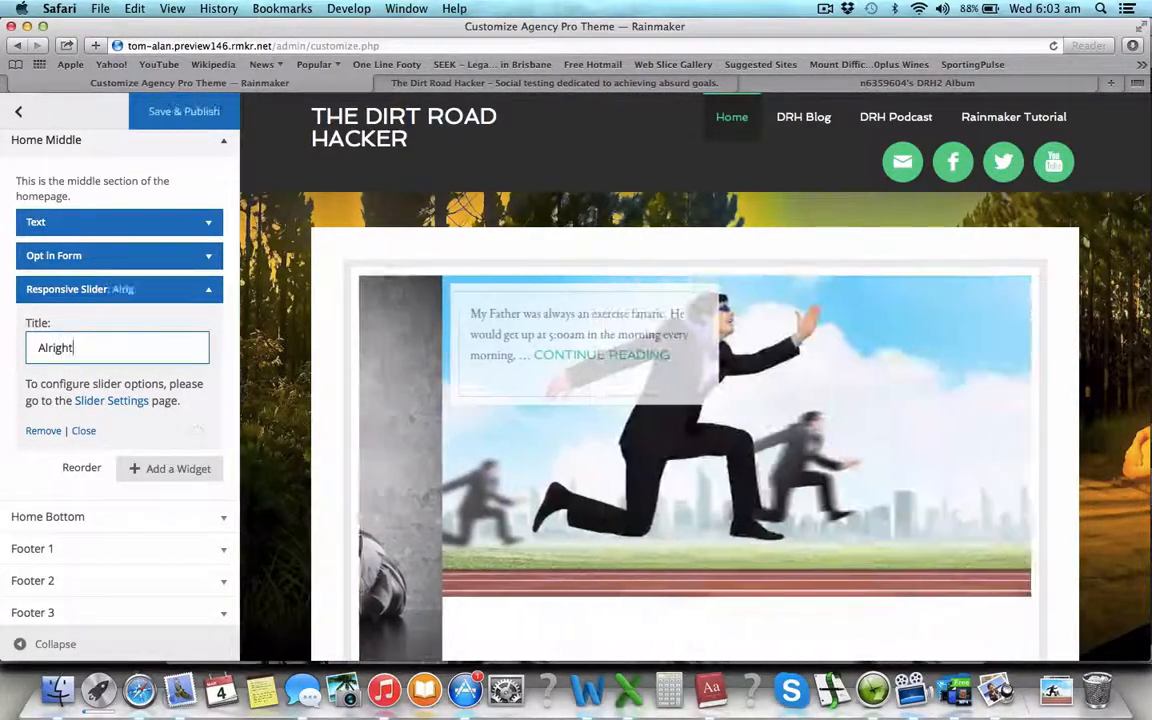
type(", lets")
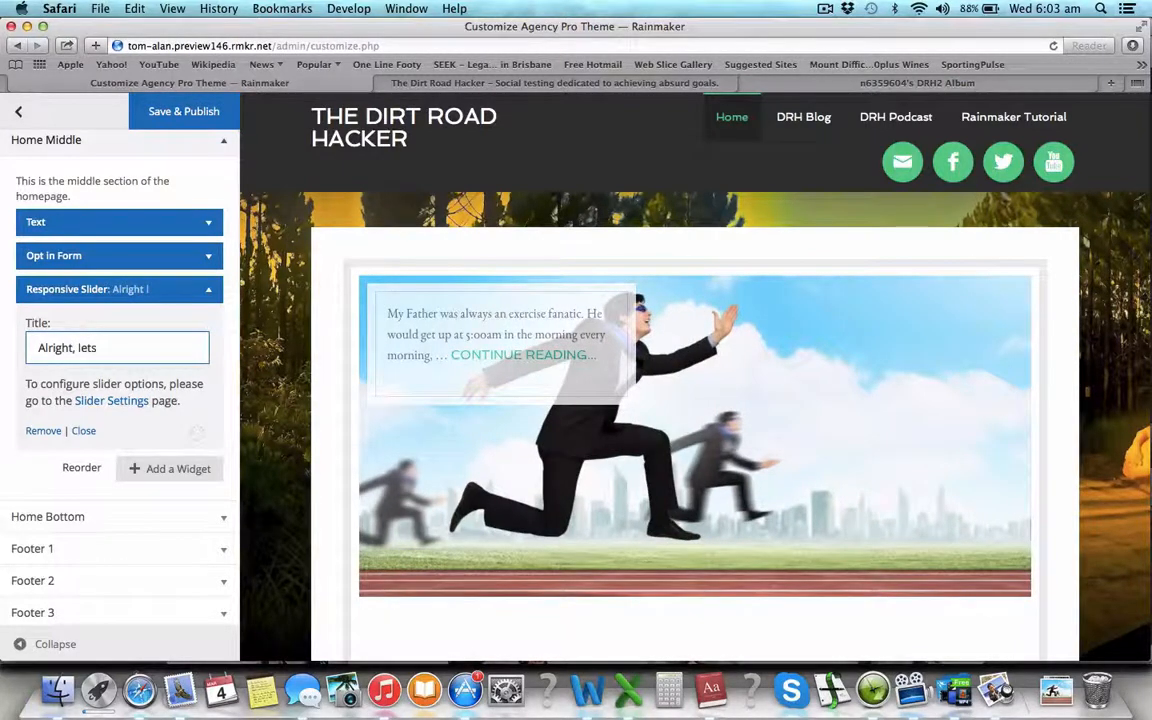
key("BackSpace")
type("'s get started...")
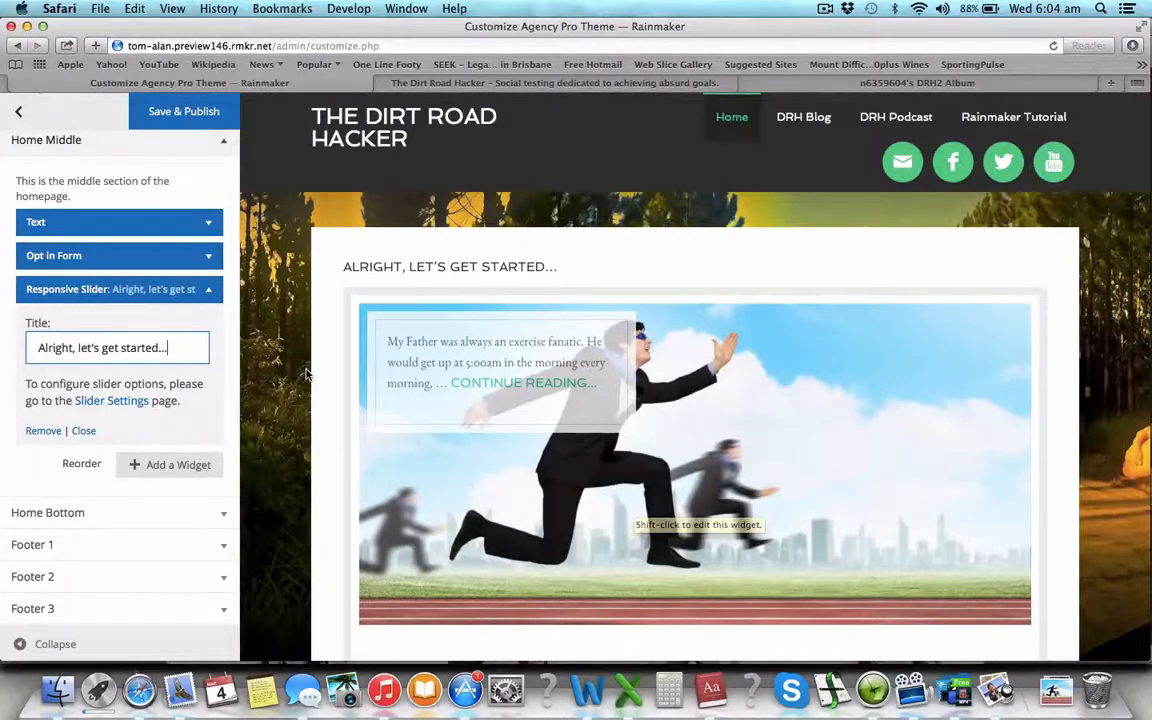
right_click(124, 405)
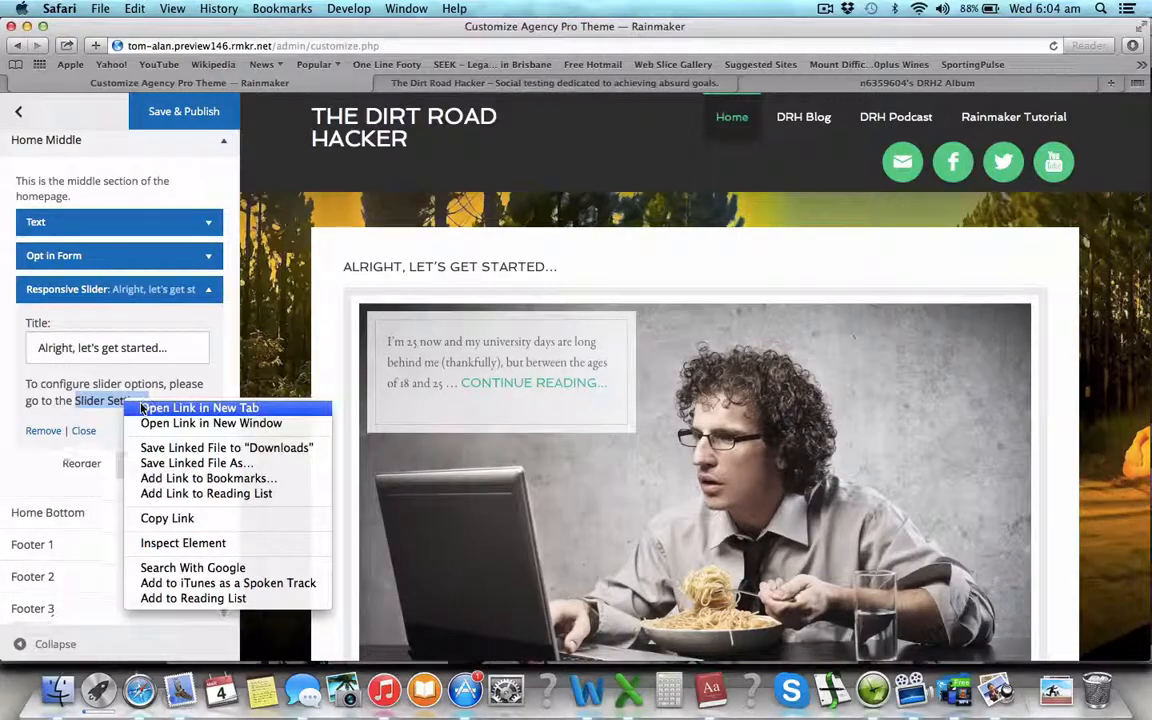
- Open Slider Settings in a new tab and make the slider use pages instead of posts
left_click(150, 408)
left_click(370, 86)
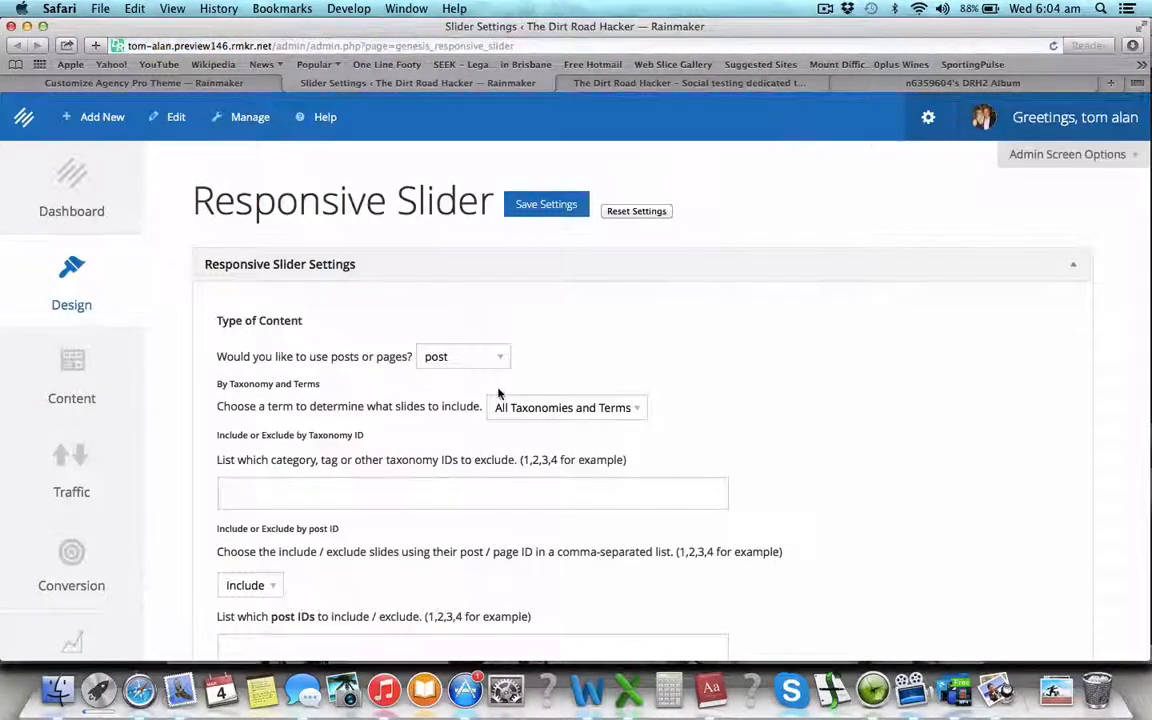
scroll(498, 393, "down", 1)
scroll(498, 393, "up", 1)
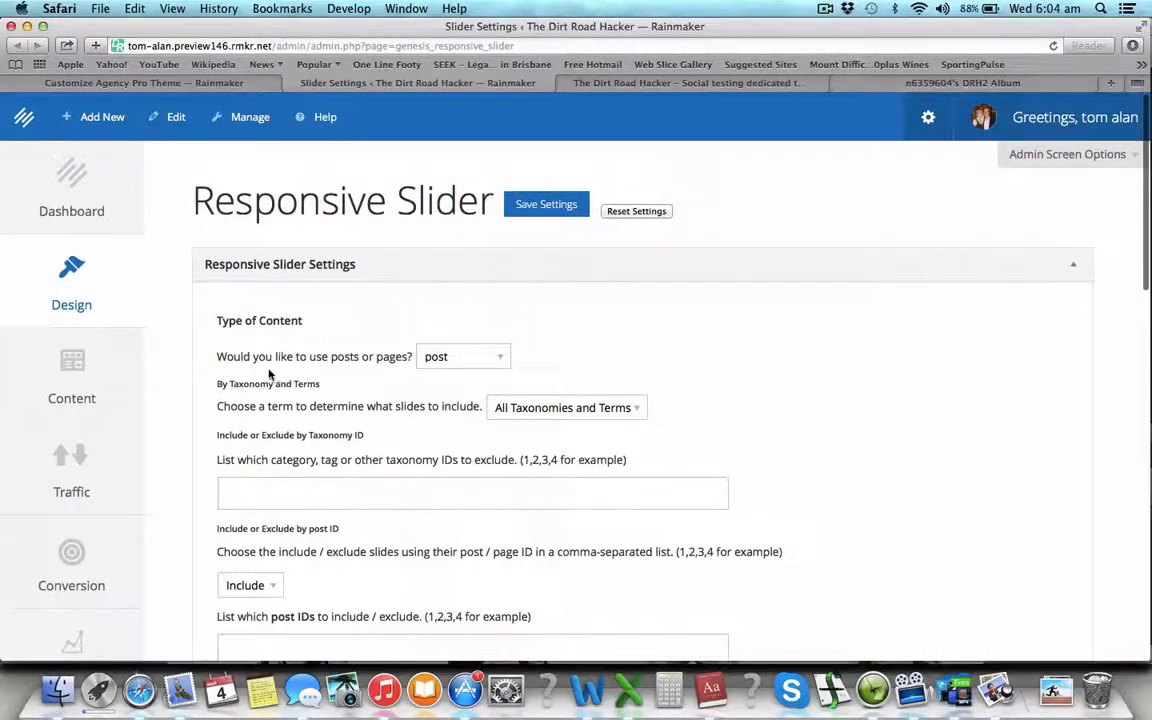
left_click(437, 360)
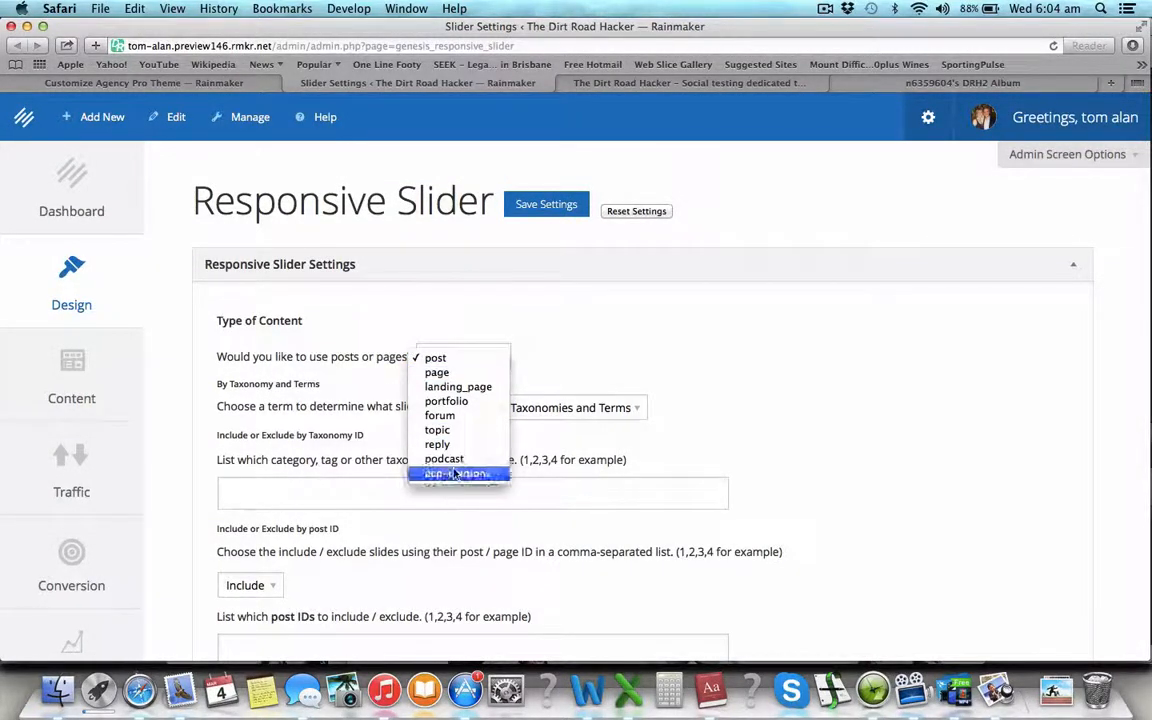
left_click(452, 376)
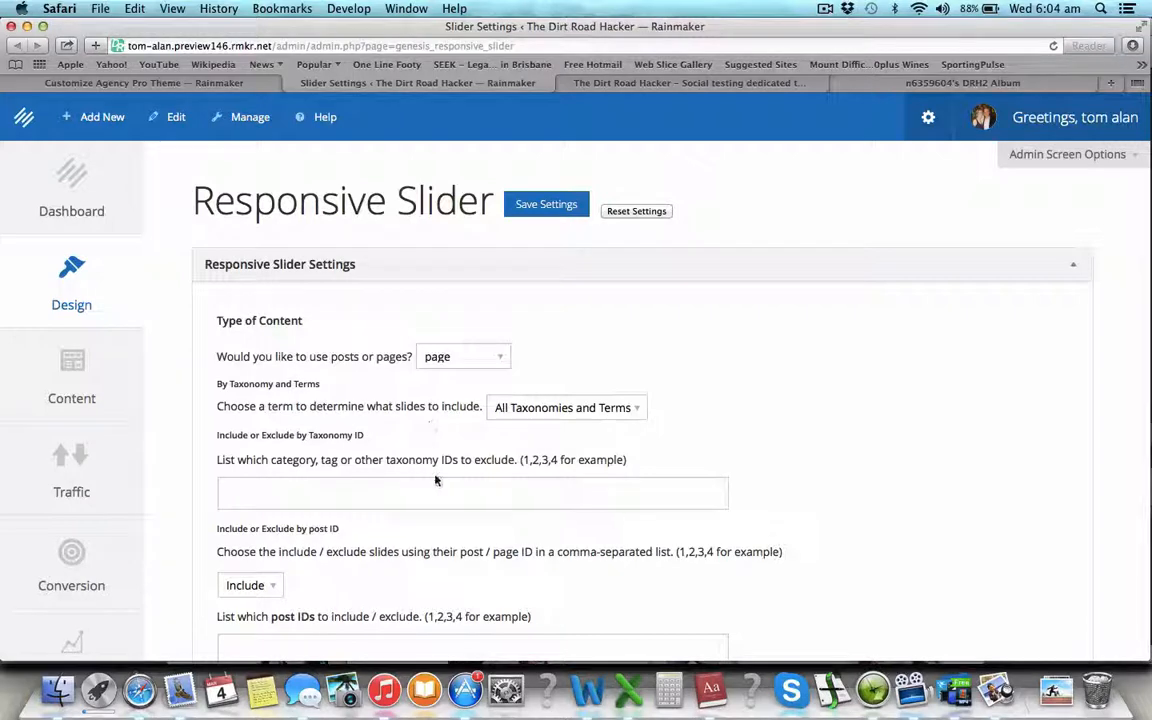
- Change Number of Slides to Show from 5 to 3
left_click(501, 484)
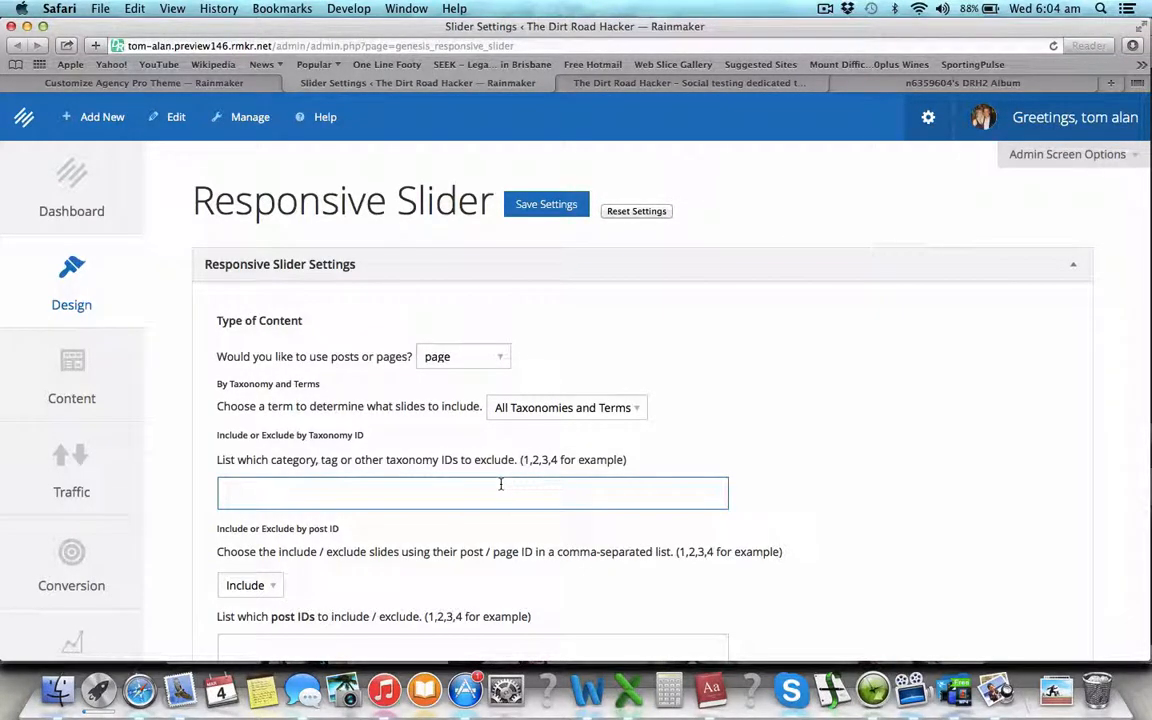
scroll(499, 486, "down", 5)
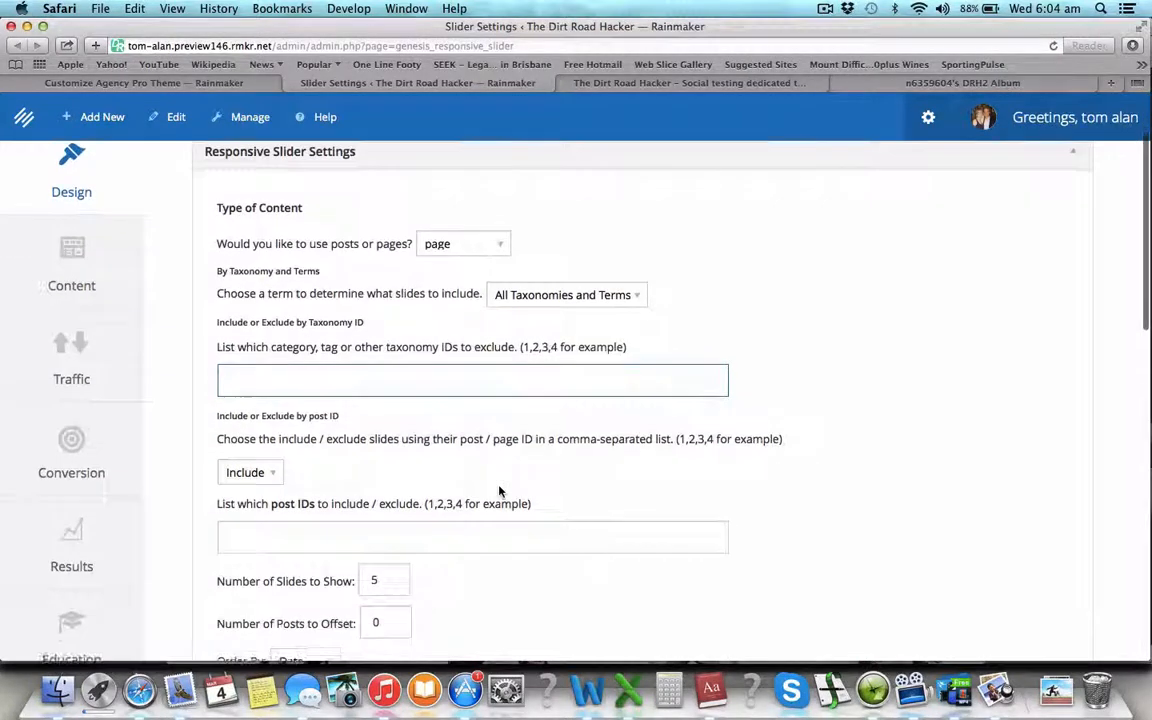
scroll(499, 486, "down", 2)
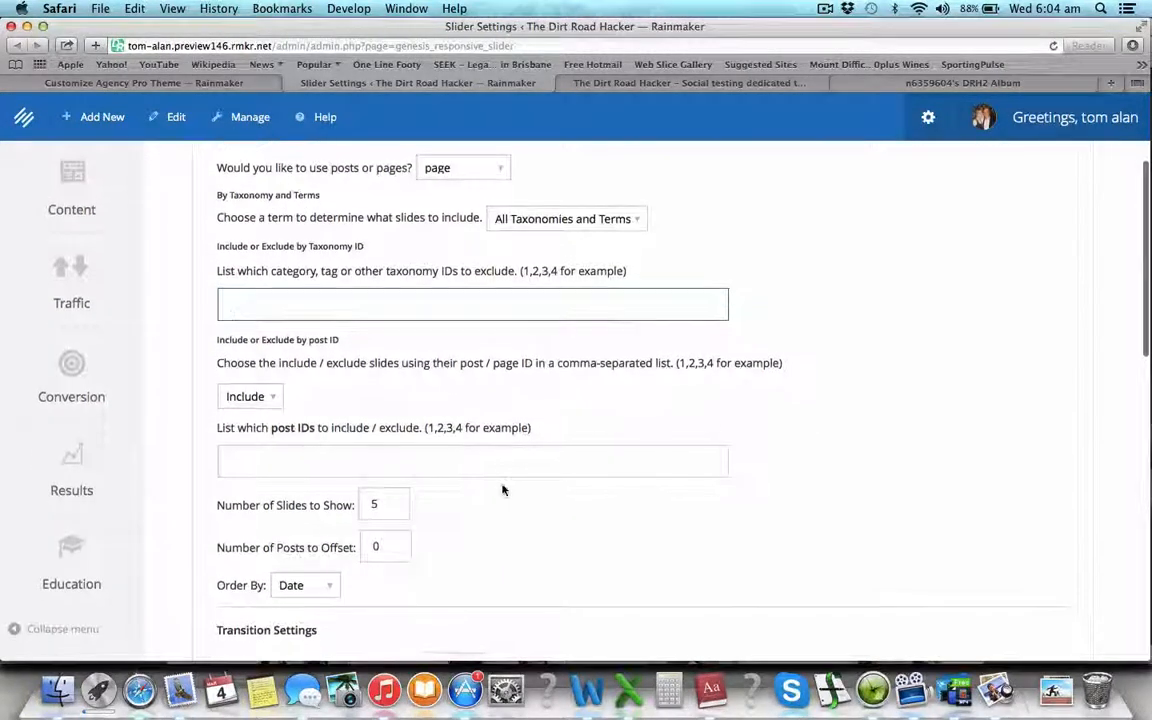
scroll(503, 489, "down", 1)
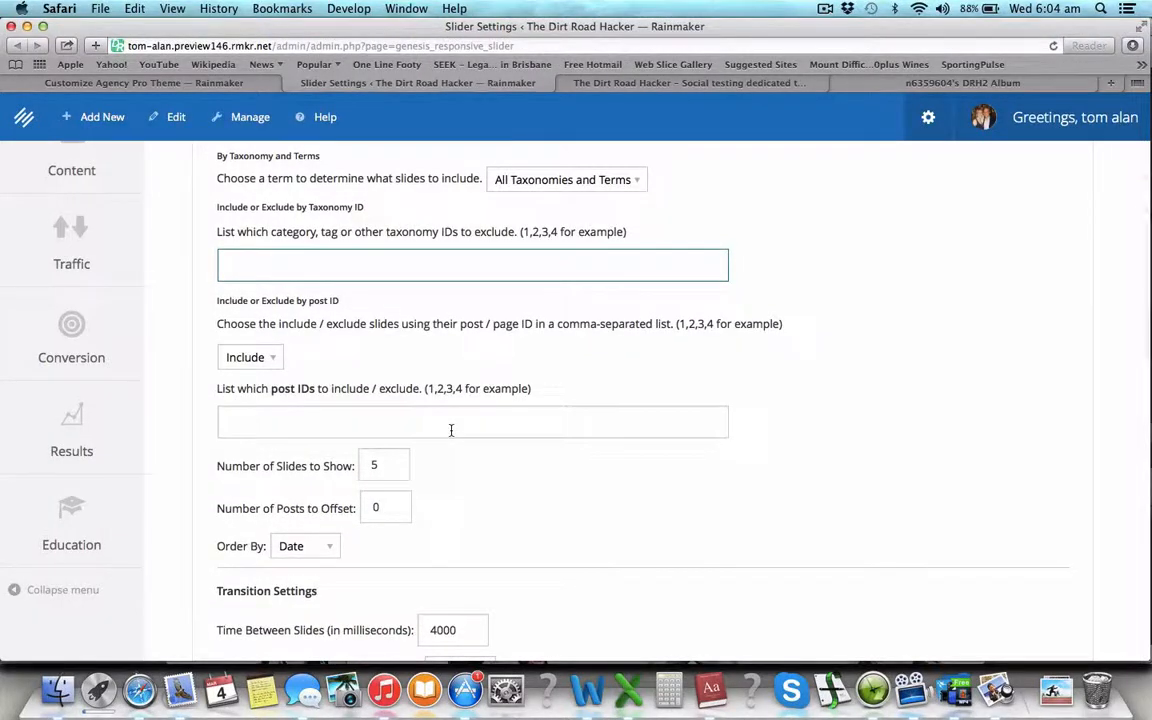
scroll(451, 430, "down", 1)
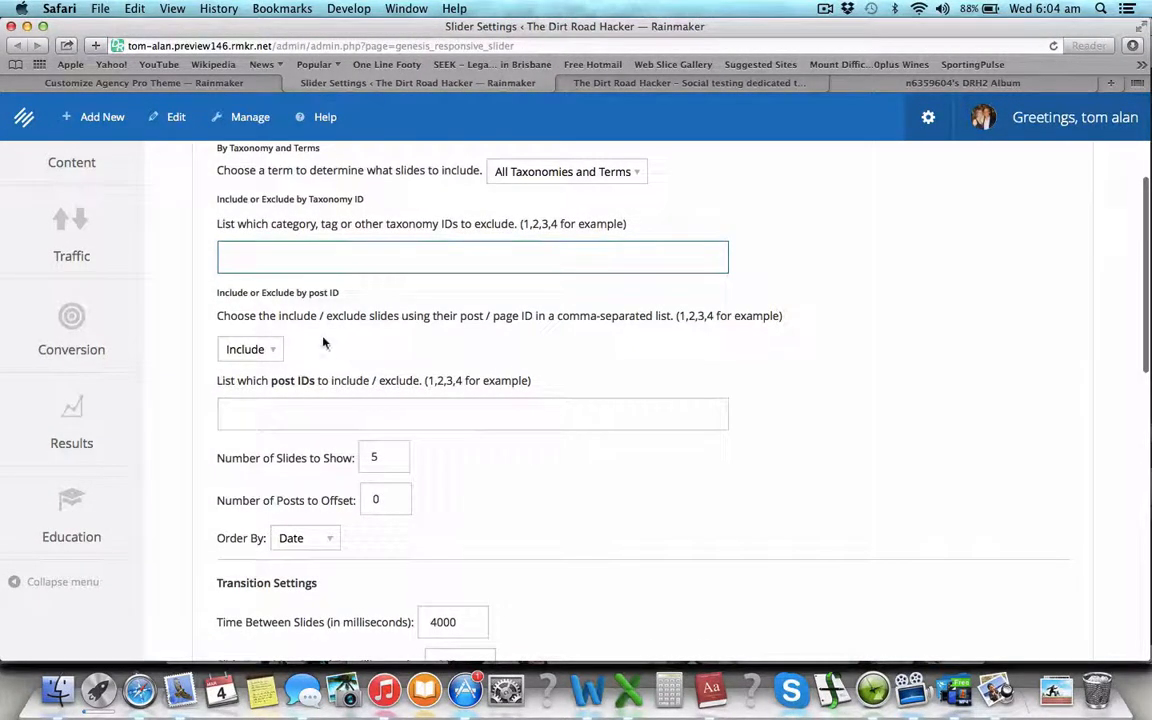
scroll(410, 330, "down", 3)
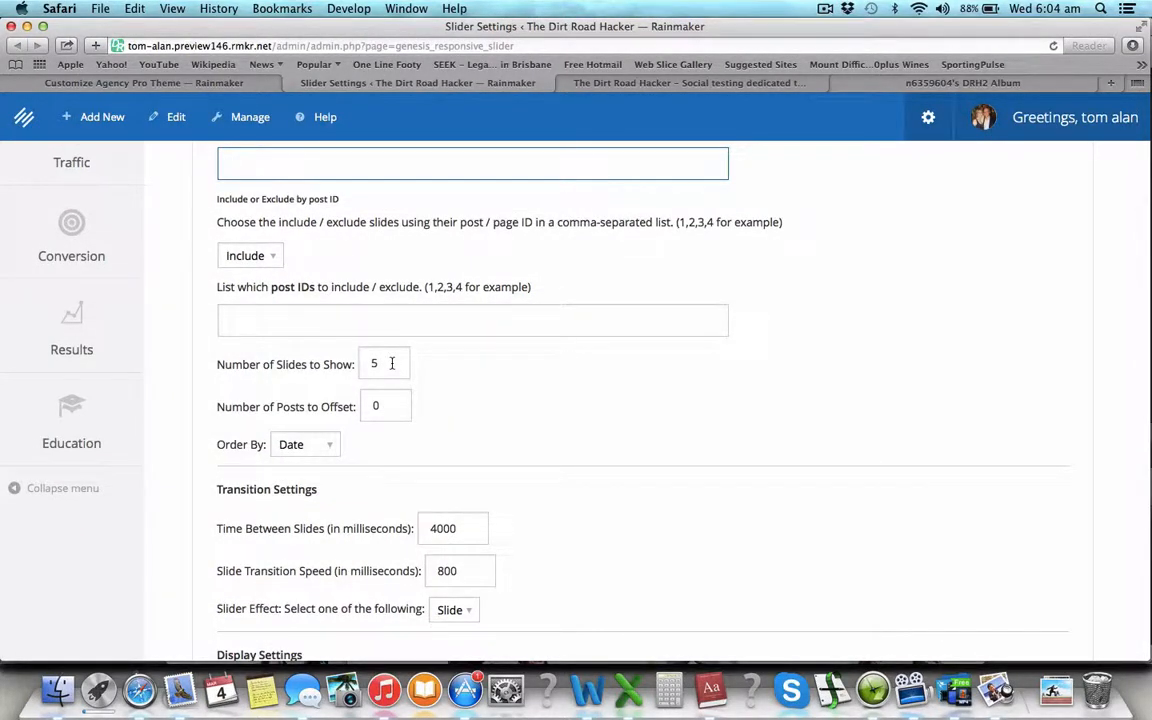
left_click_drag(391, 363, 280, 364)
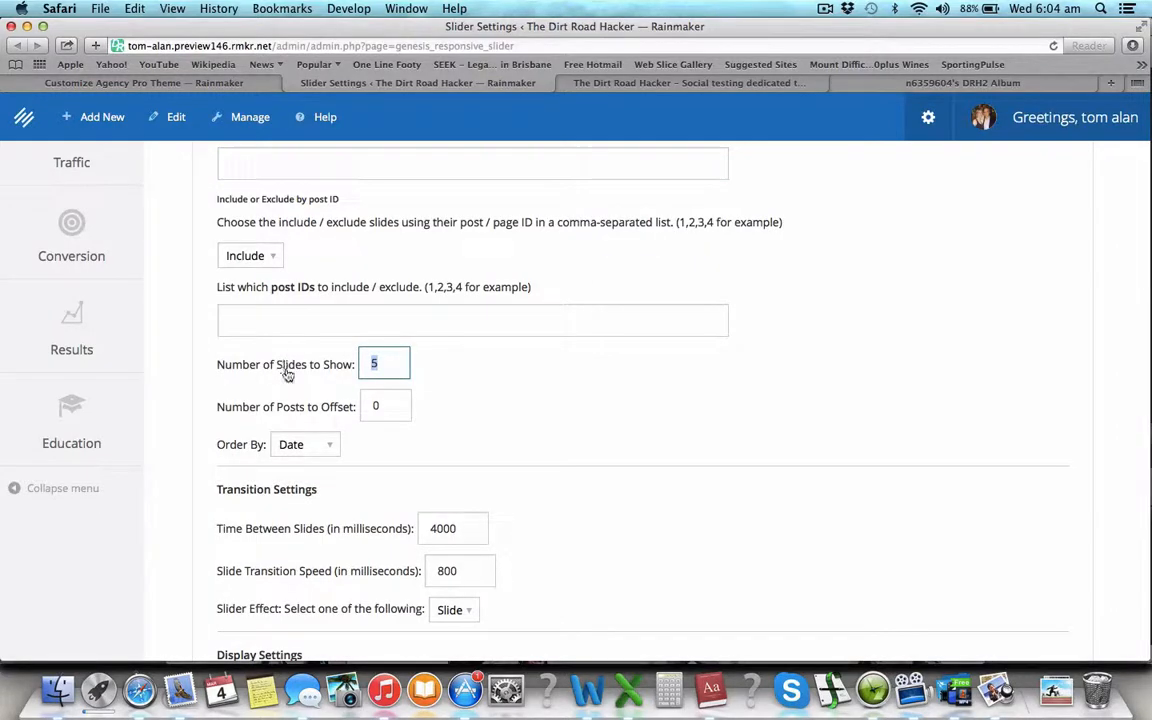
type("3")
- Keep Order By on Date and set Time Between Slides to 4000 ms
scroll(549, 433, "down", 1)
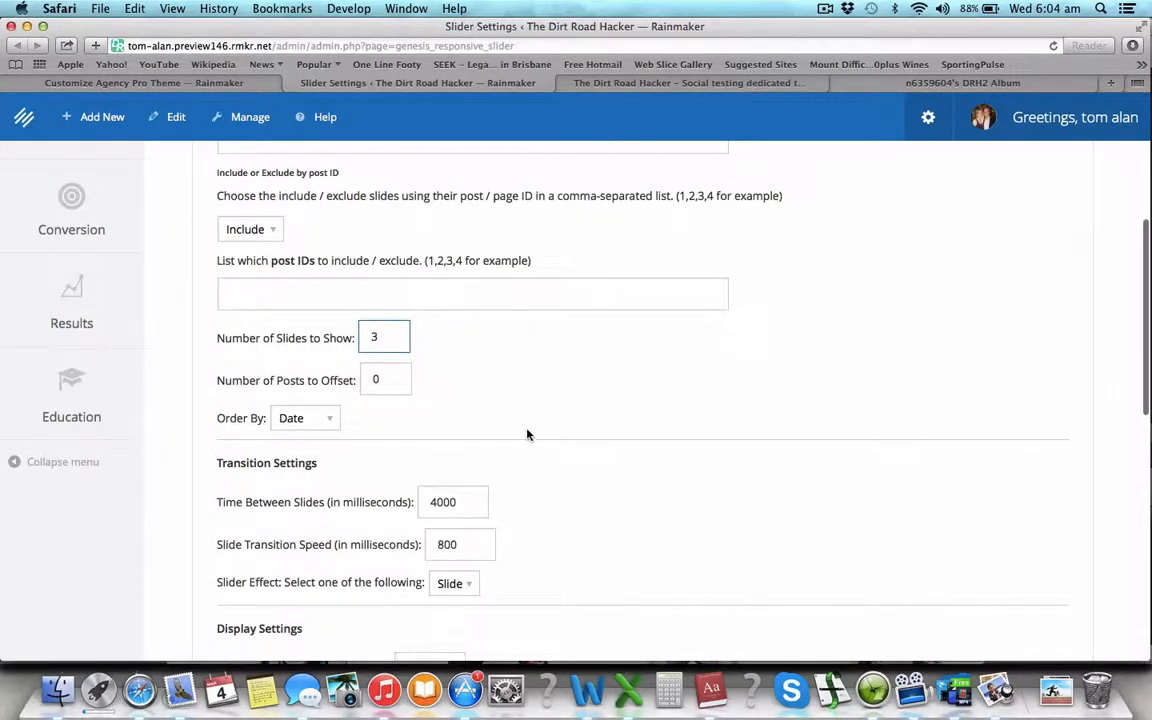
scroll(527, 434, "down", 5)
left_click(327, 328)
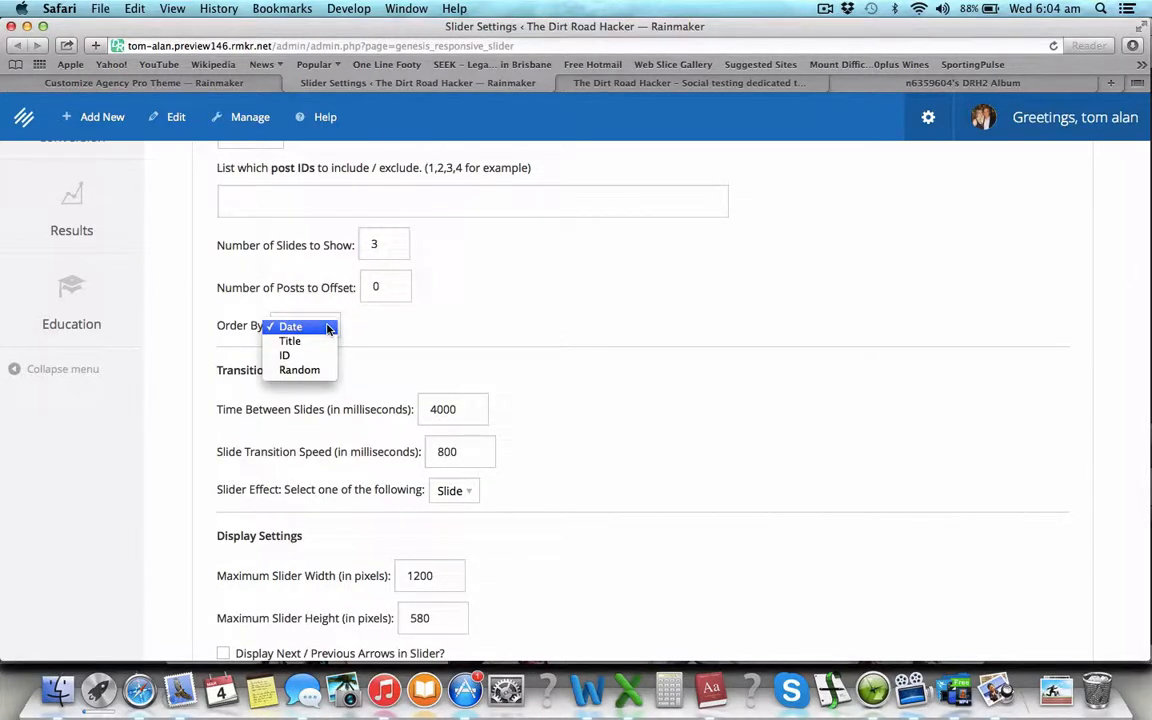
left_click(327, 327)
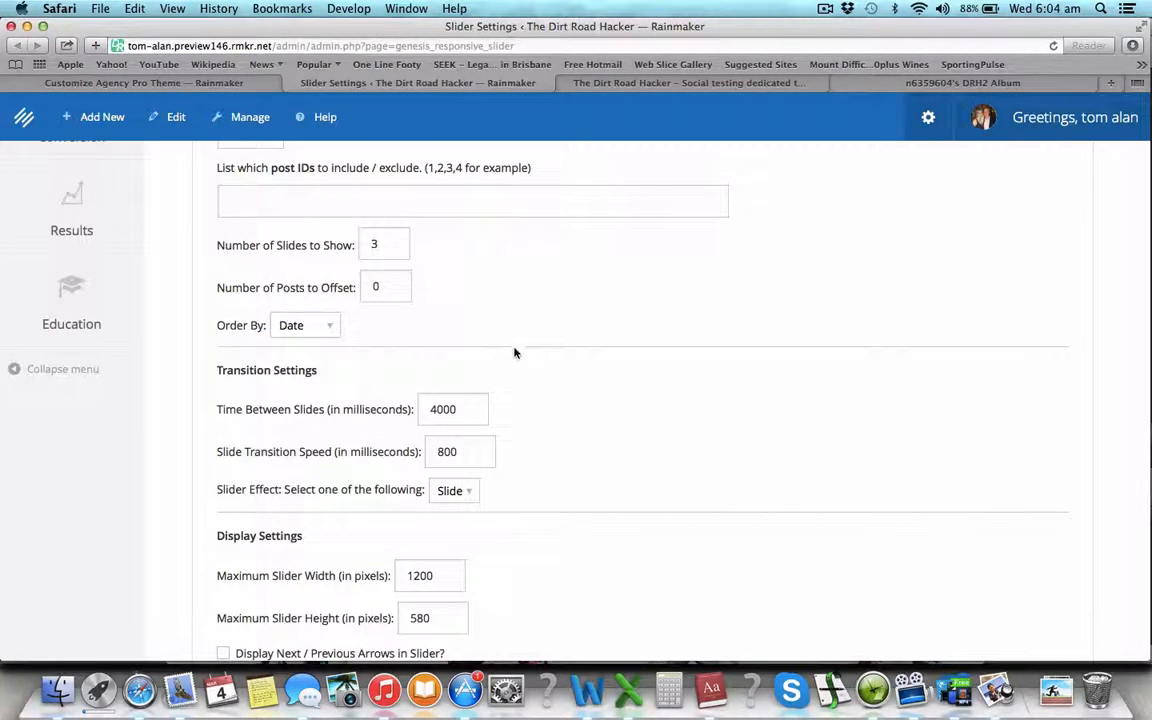
scroll(520, 356, "down", 3)
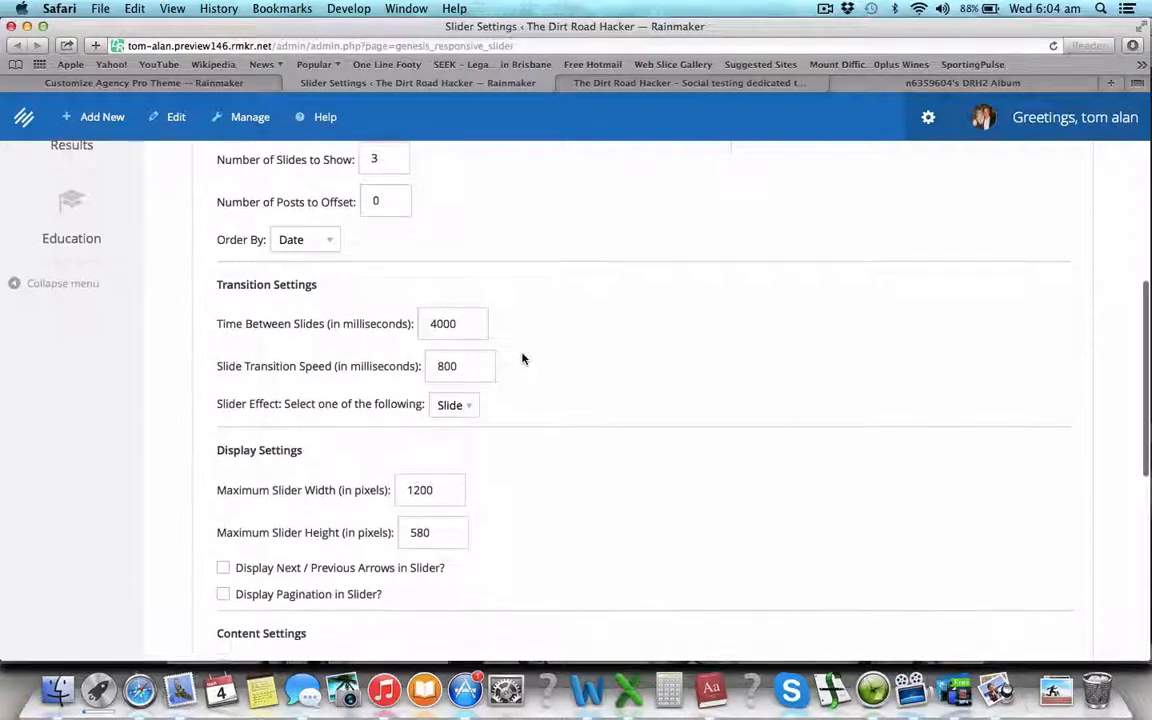
left_click(443, 319)
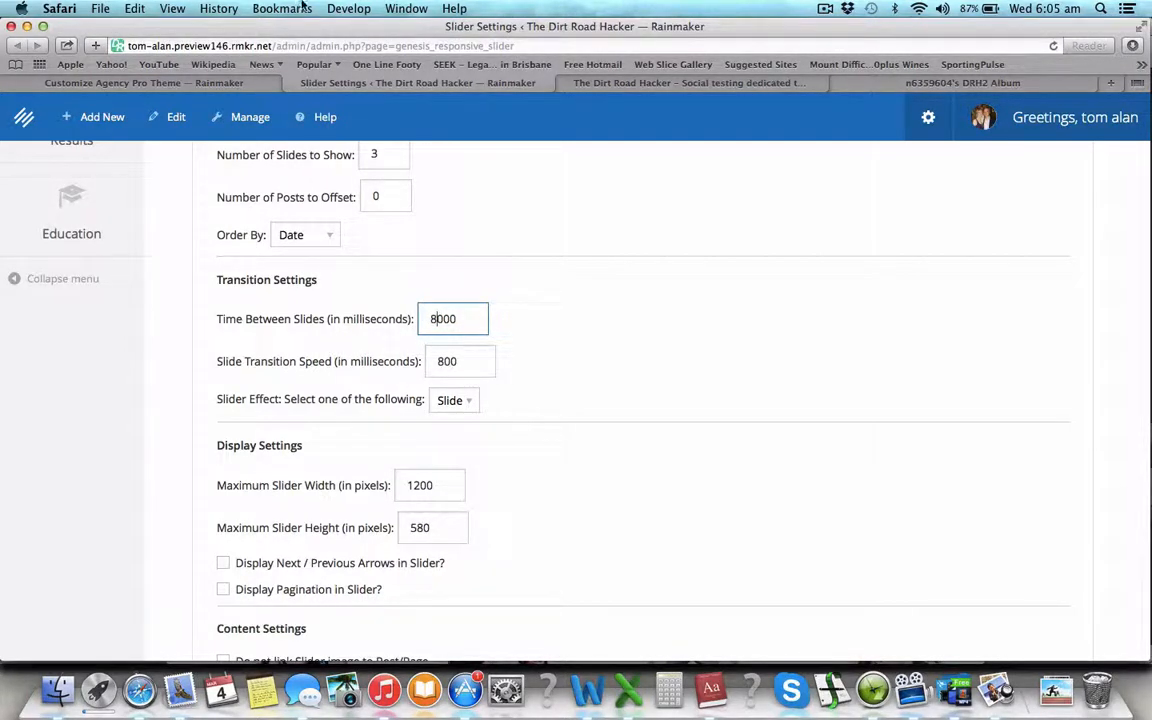
left_click(220, 83)
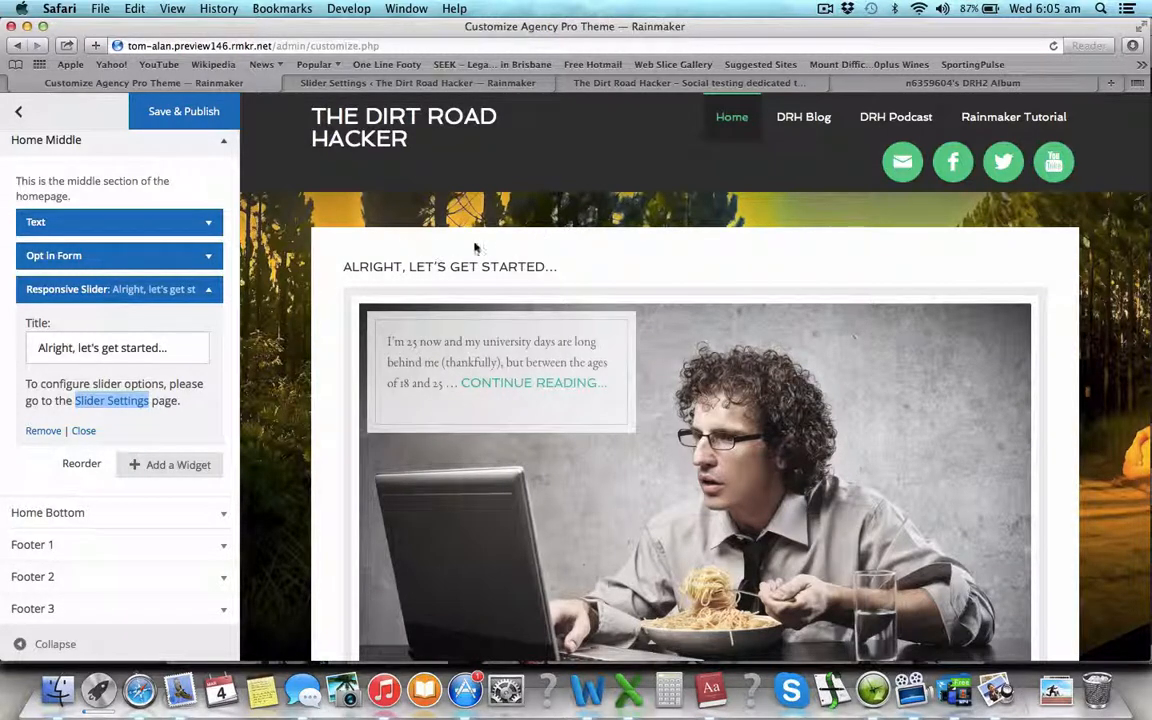
left_click(373, 85)
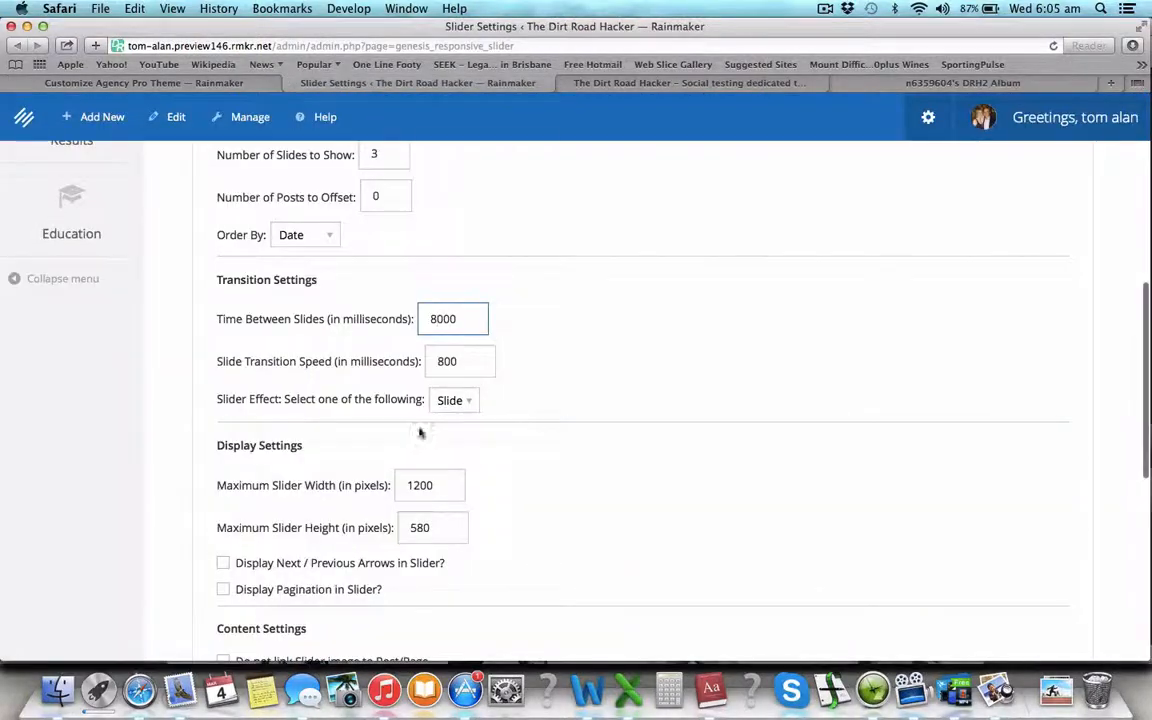
key("BackSpace")
type("4")
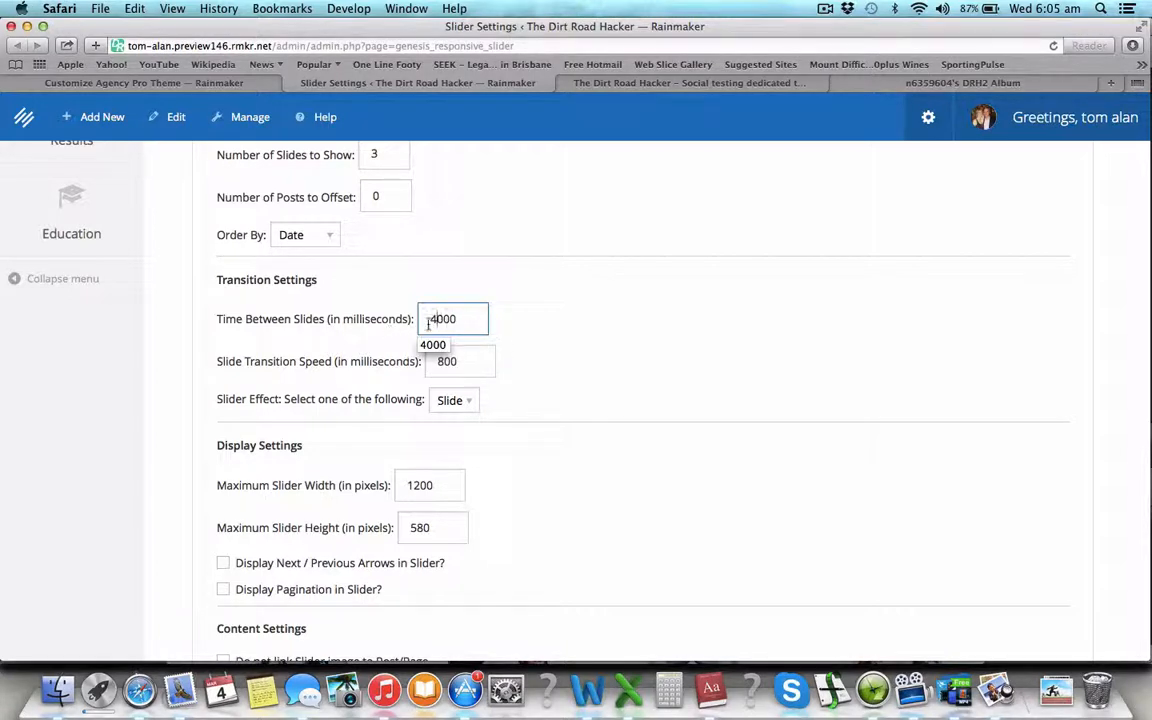
- Switch the Slider Effect to Fade, keeping the 800 ms transition speed
left_click(444, 364)
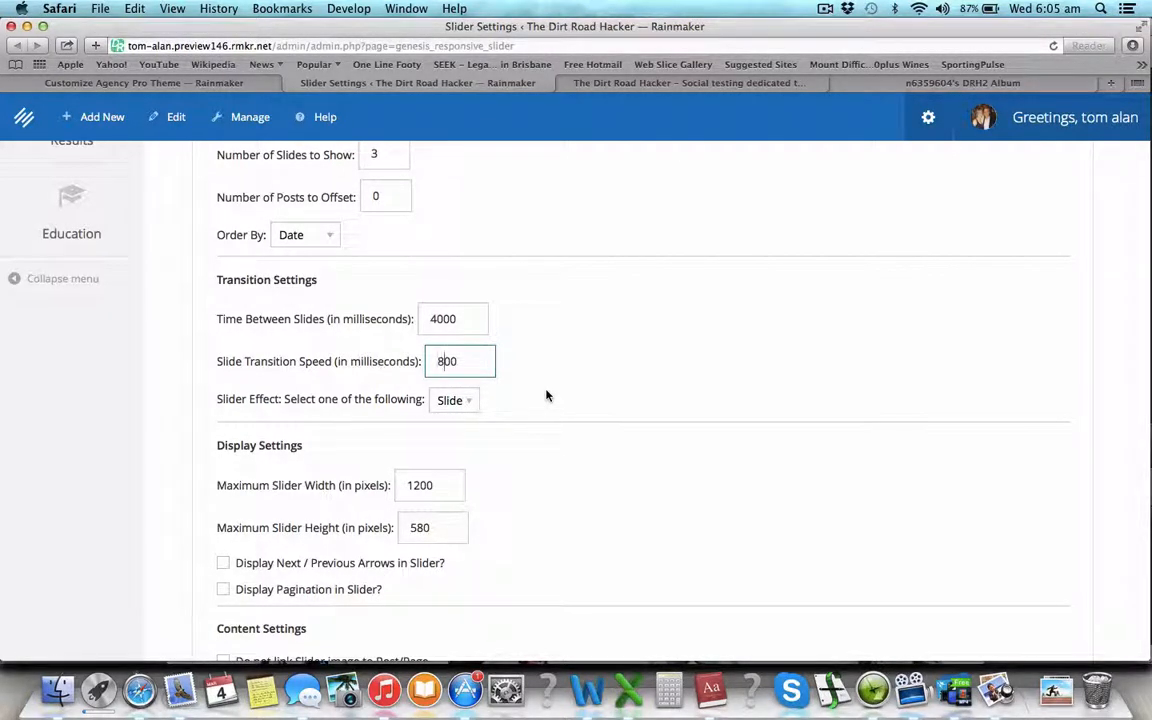
left_click(463, 322)
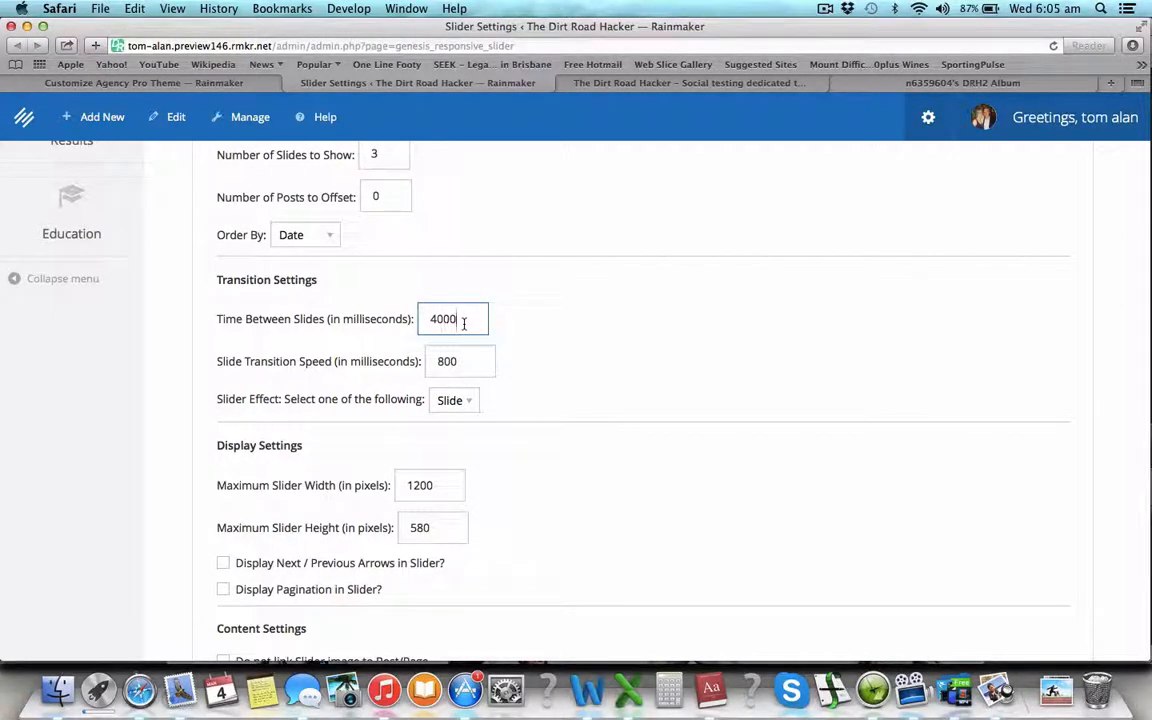
left_click(459, 362)
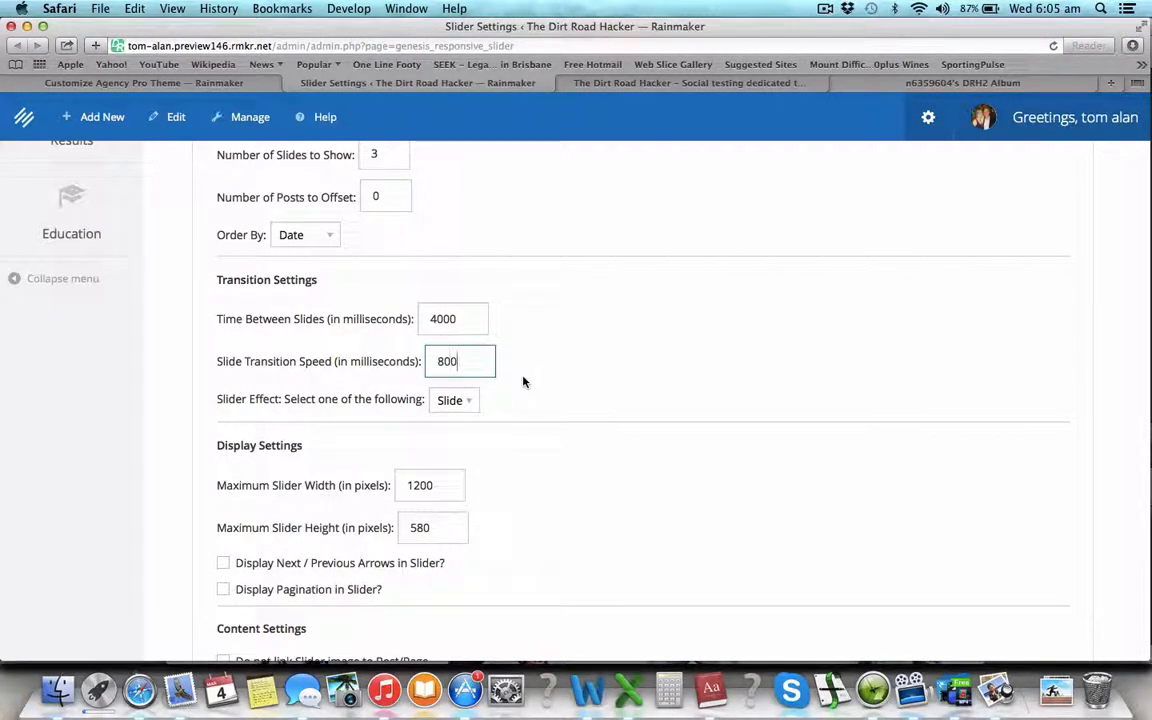
left_click(472, 402)
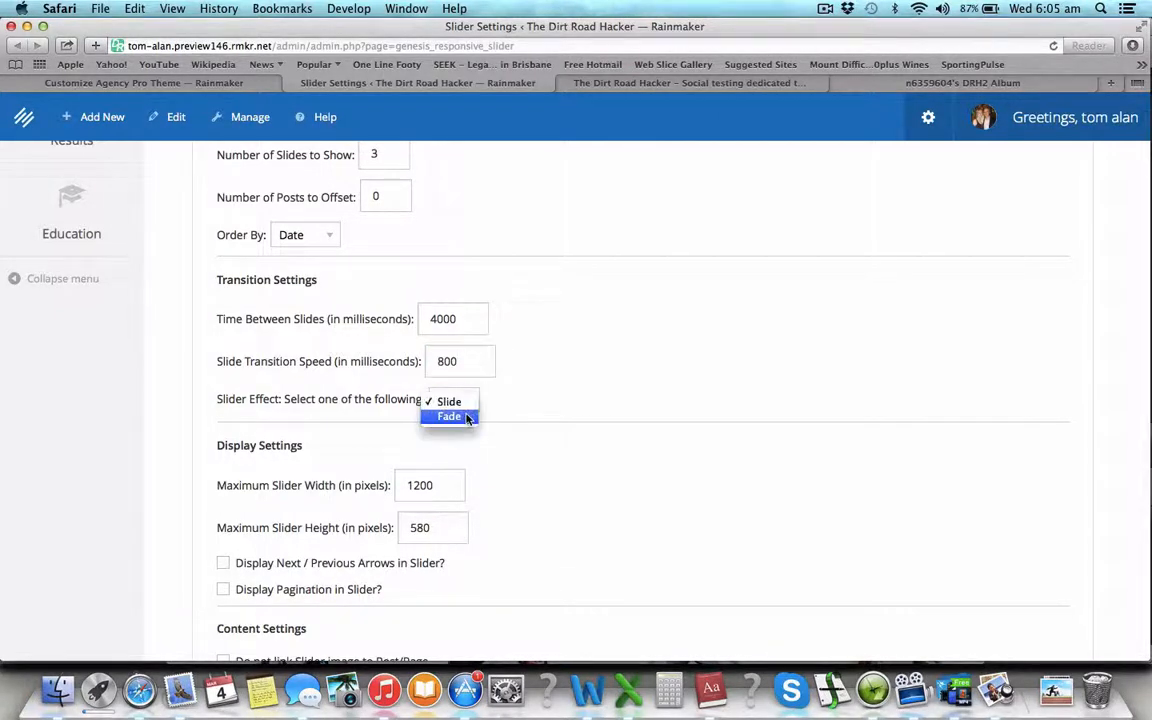
left_click(449, 416)
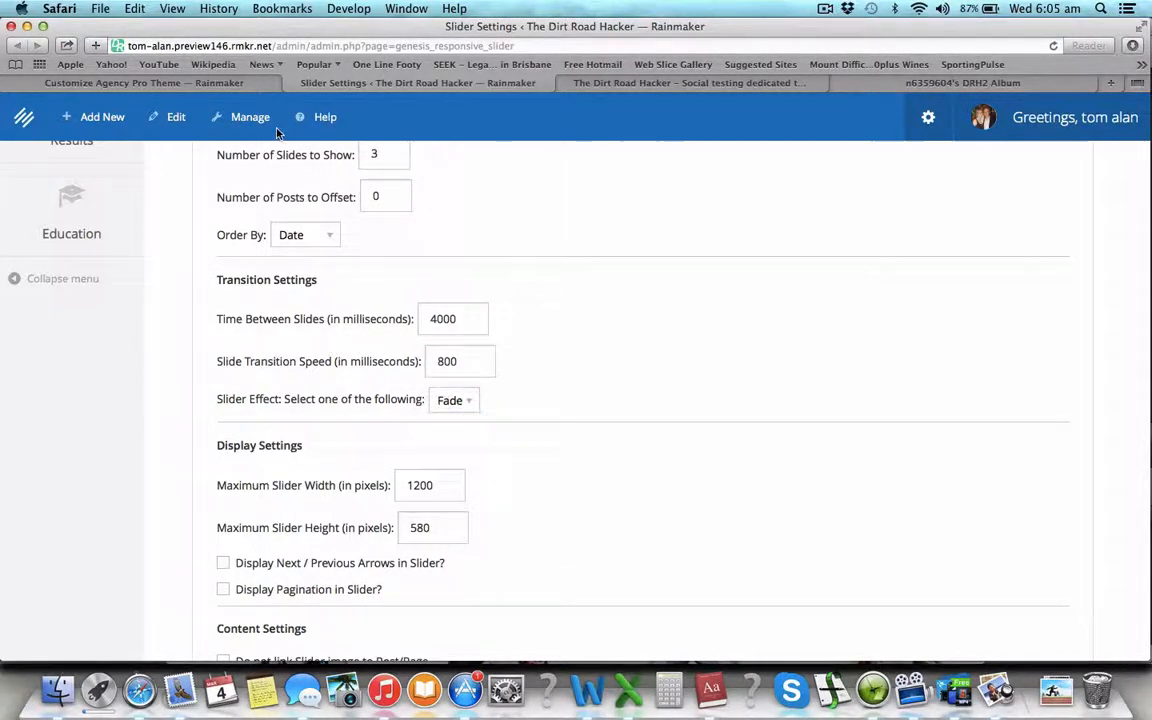
left_click(474, 402)
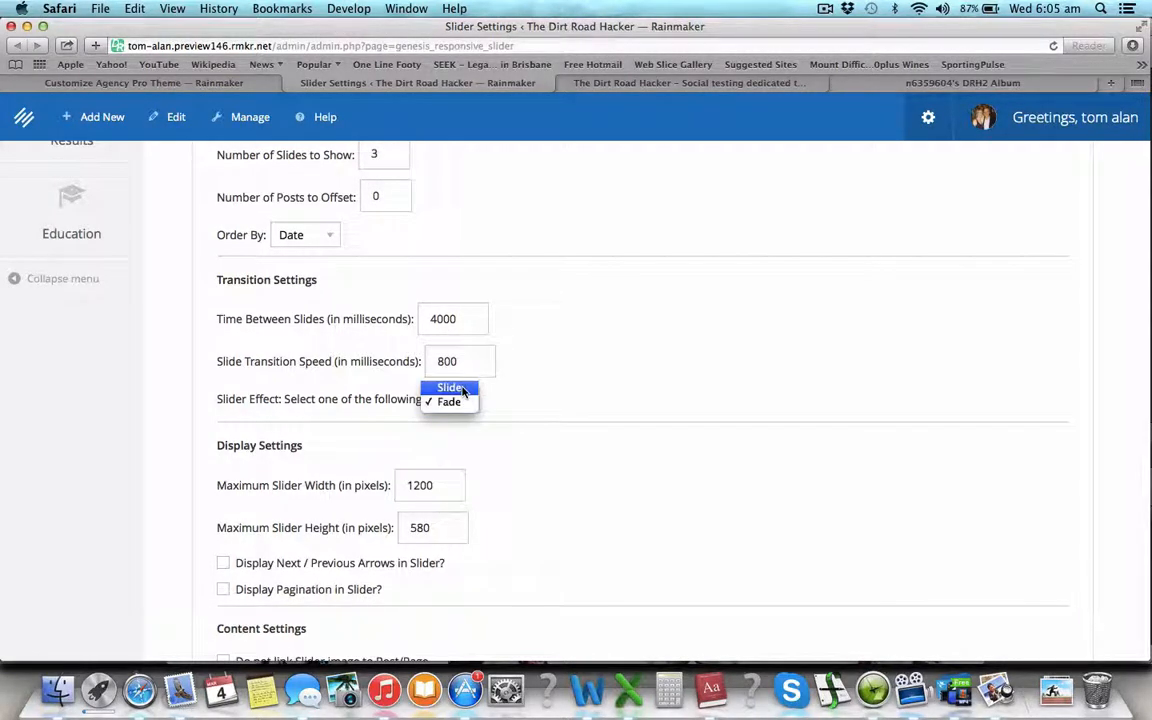
left_click(464, 403)
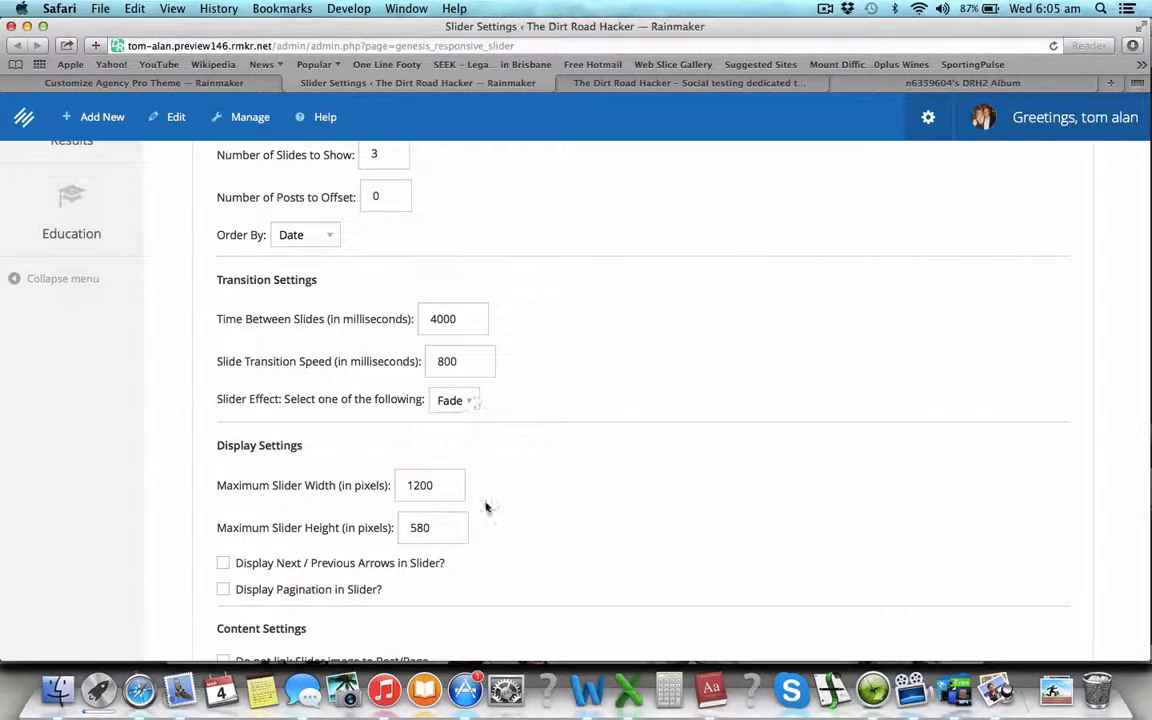
- Tick 'Display Post/Page Title in Slider?' under Content Settings and check the customizer preview
scroll(486, 507, "down", 4)
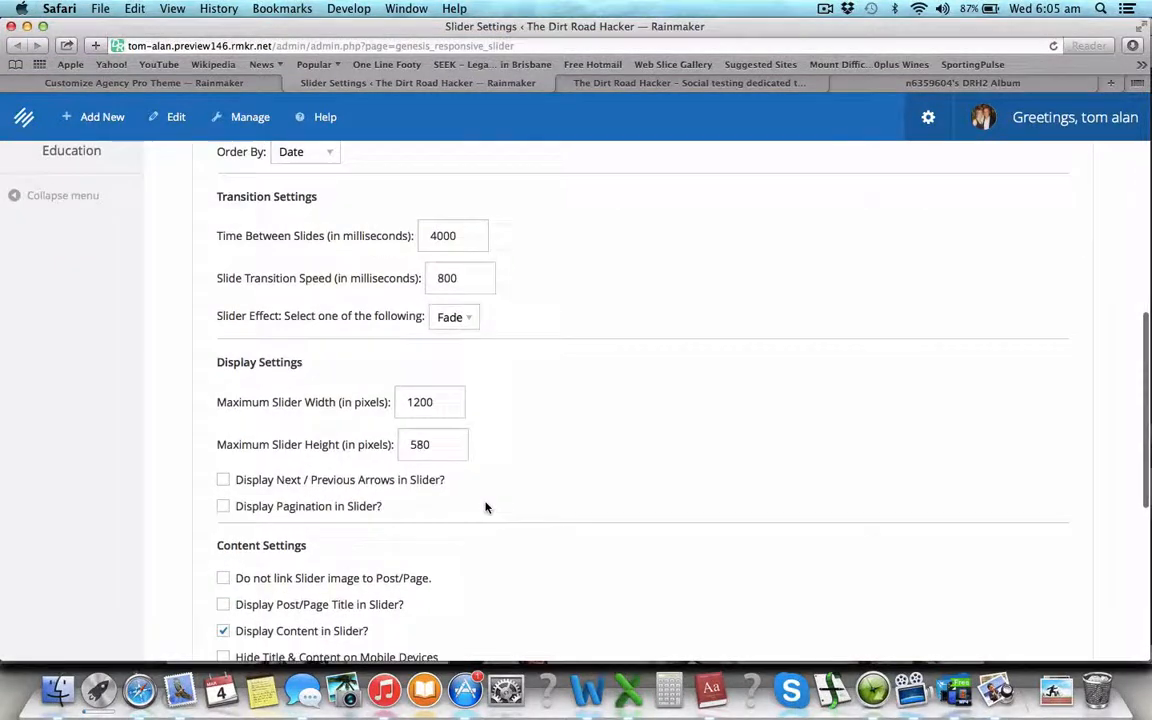
left_click(452, 403)
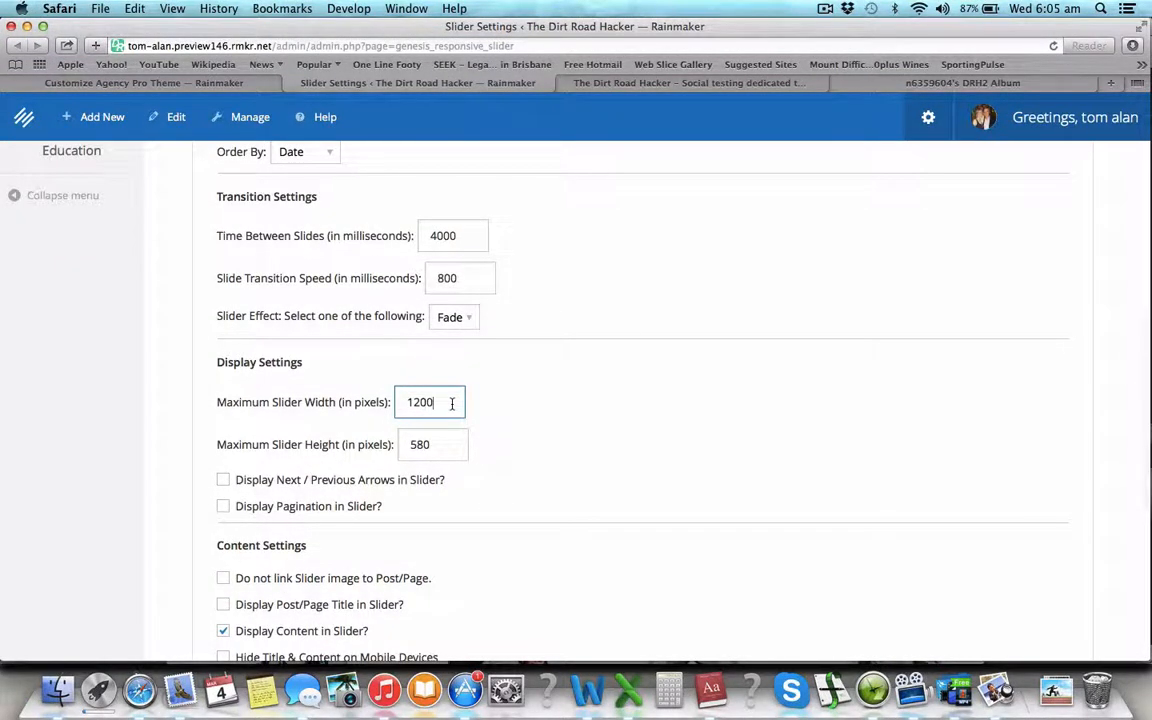
left_click(260, 82)
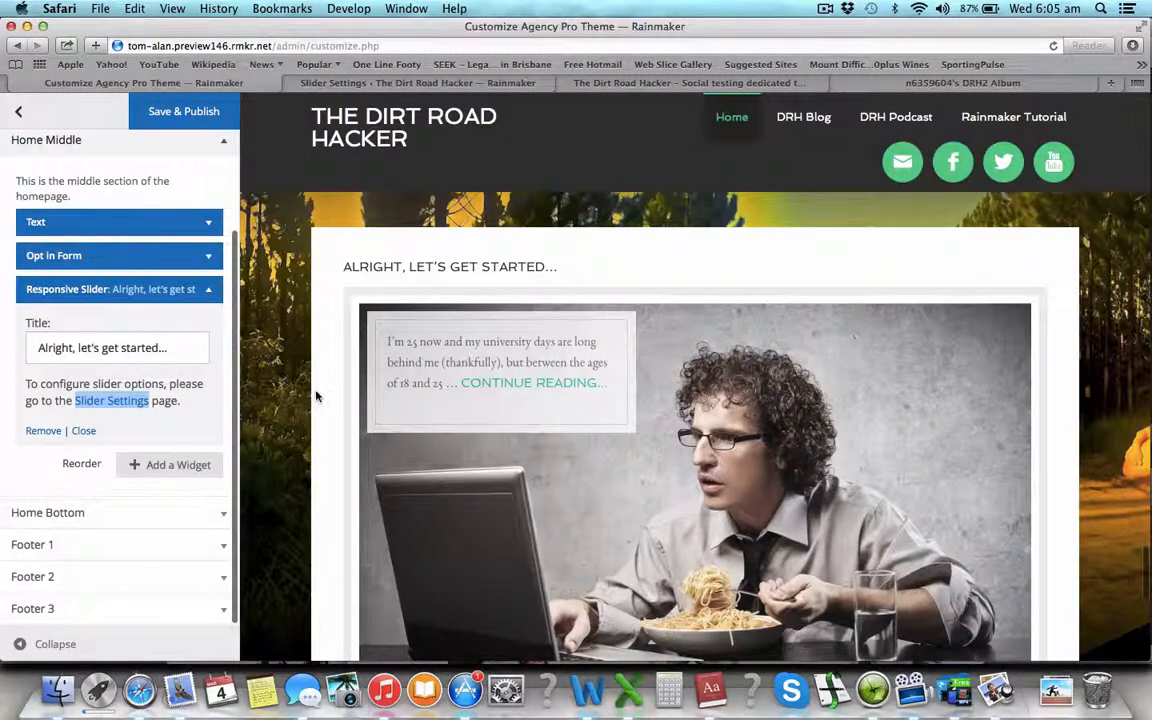
left_click(360, 82)
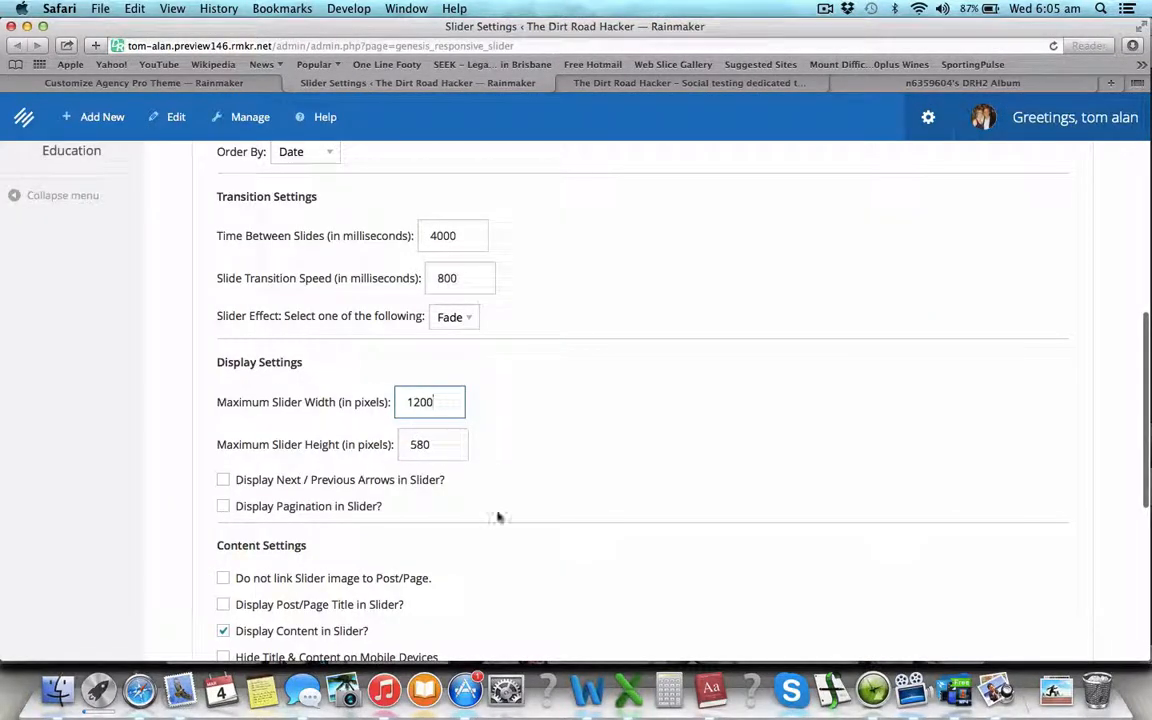
scroll(424, 394, "down", 2)
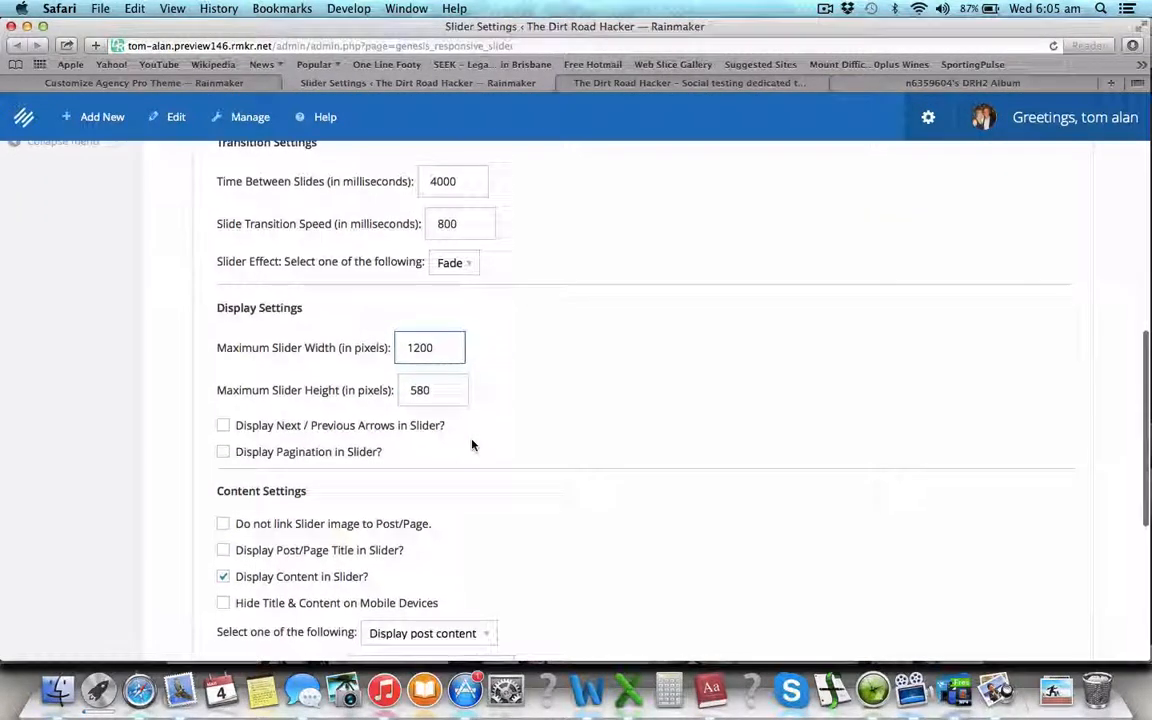
left_click(225, 412)
left_click(240, 84)
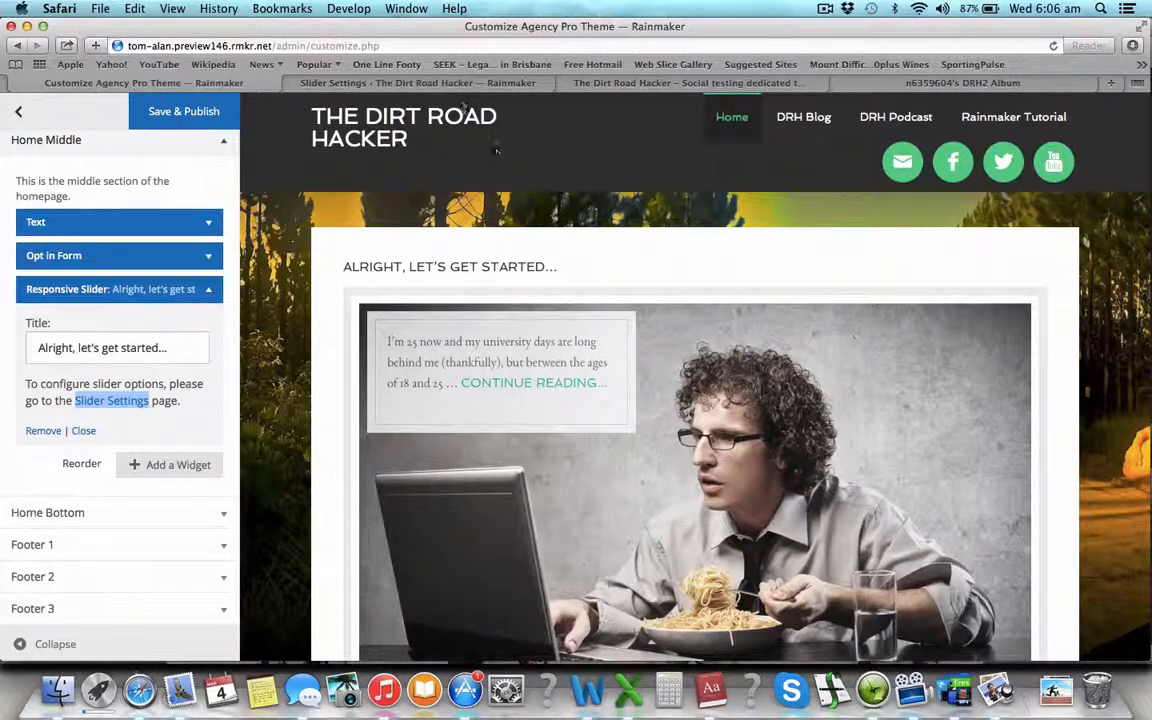
left_click(330, 84)
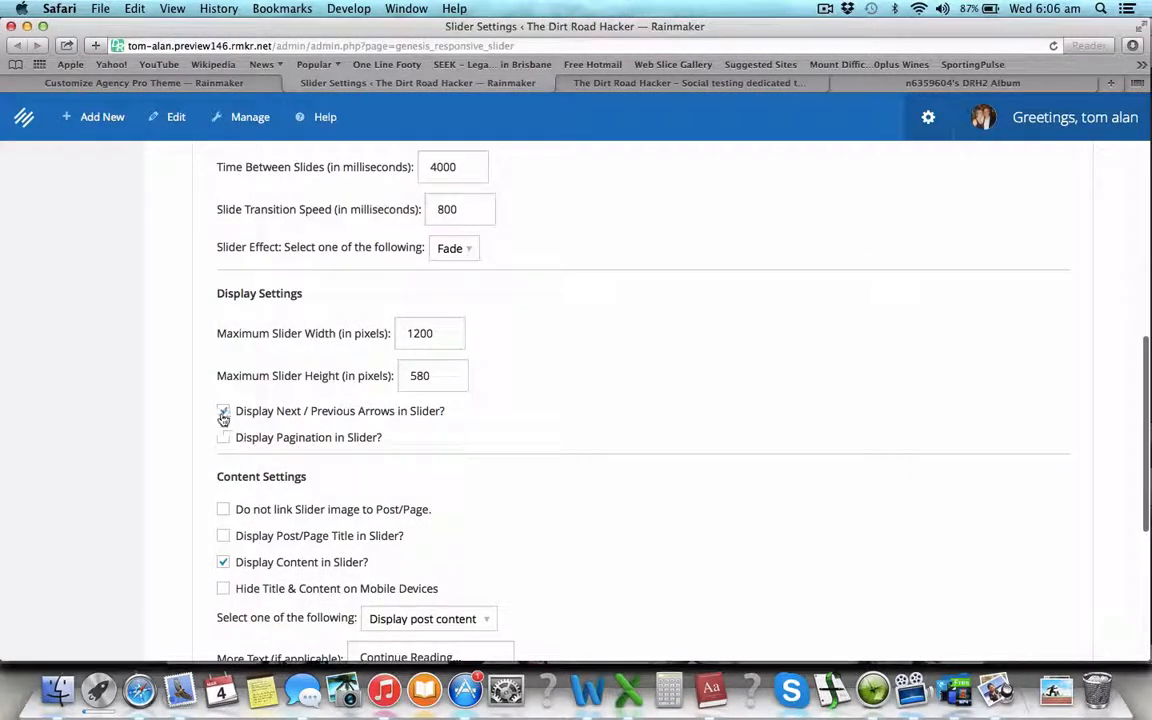
scroll(187, 483, "down", 3)
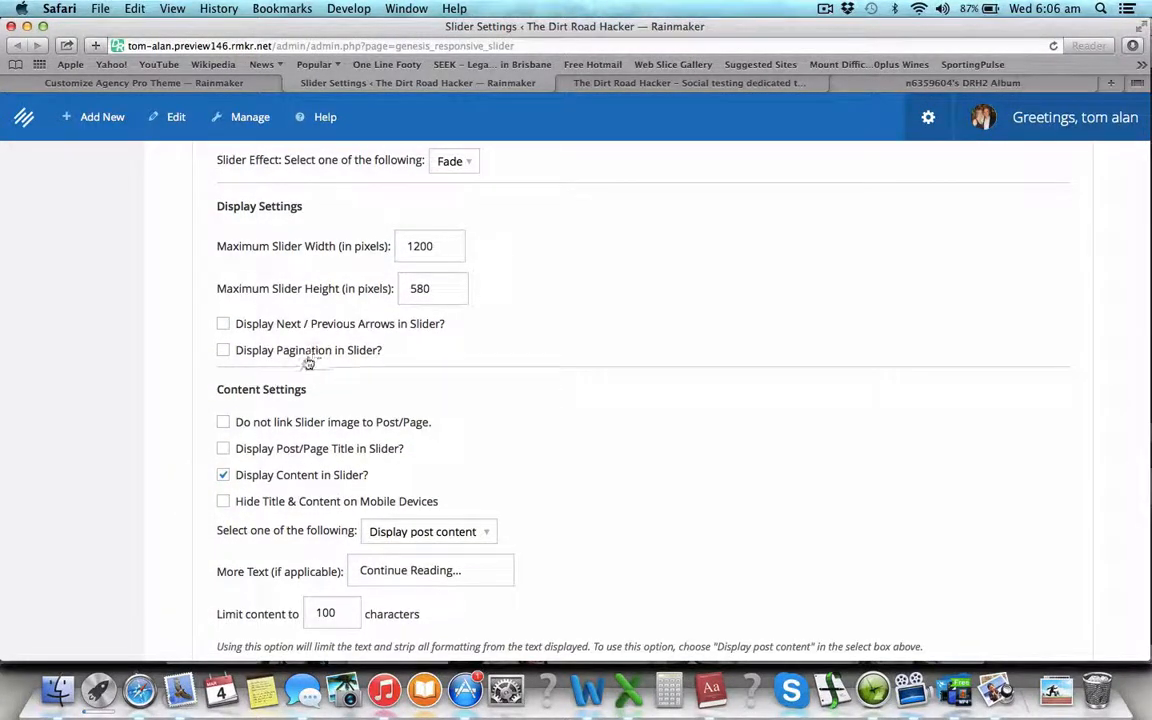
scroll(298, 368, "down", 3)
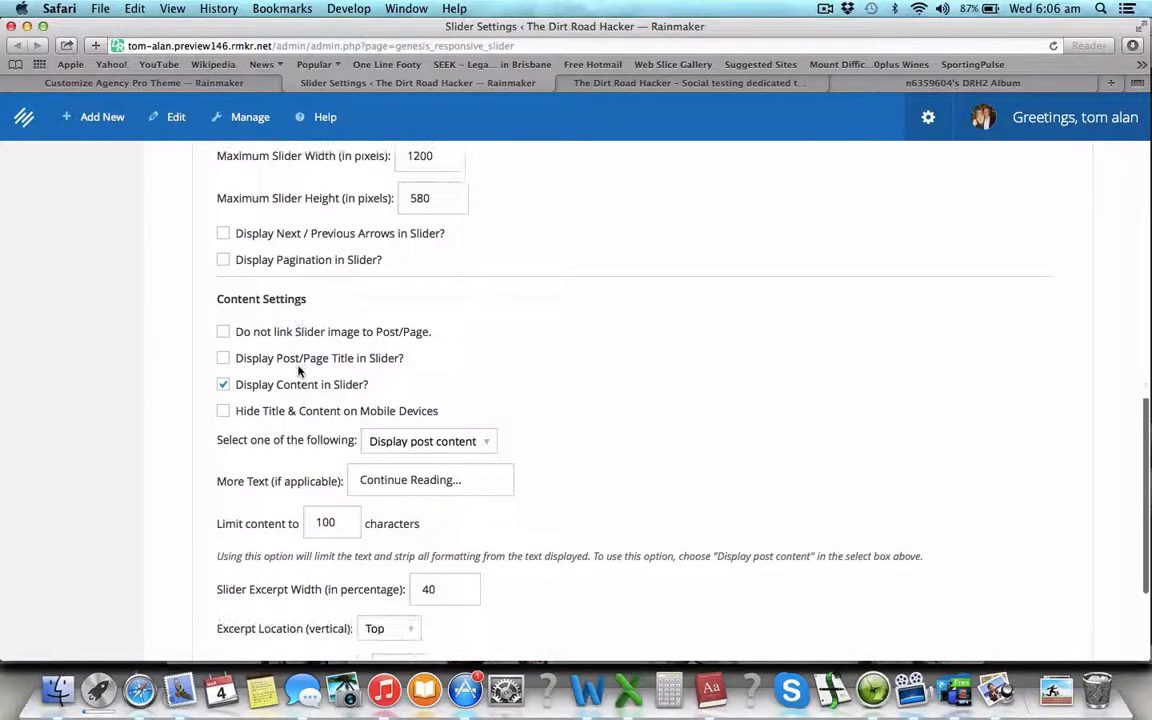
scroll(288, 371, "down", 2)
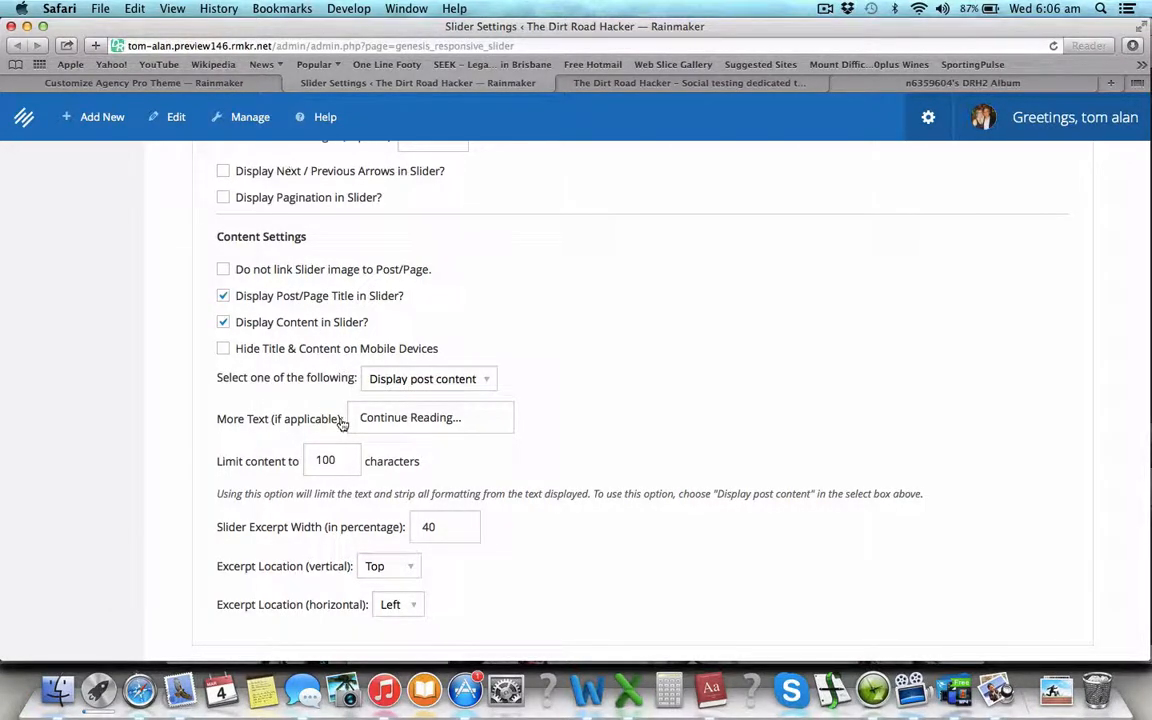
- Try post excerpts as the slider text, then revert to displaying post content
scroll(340, 420, "down", 2)
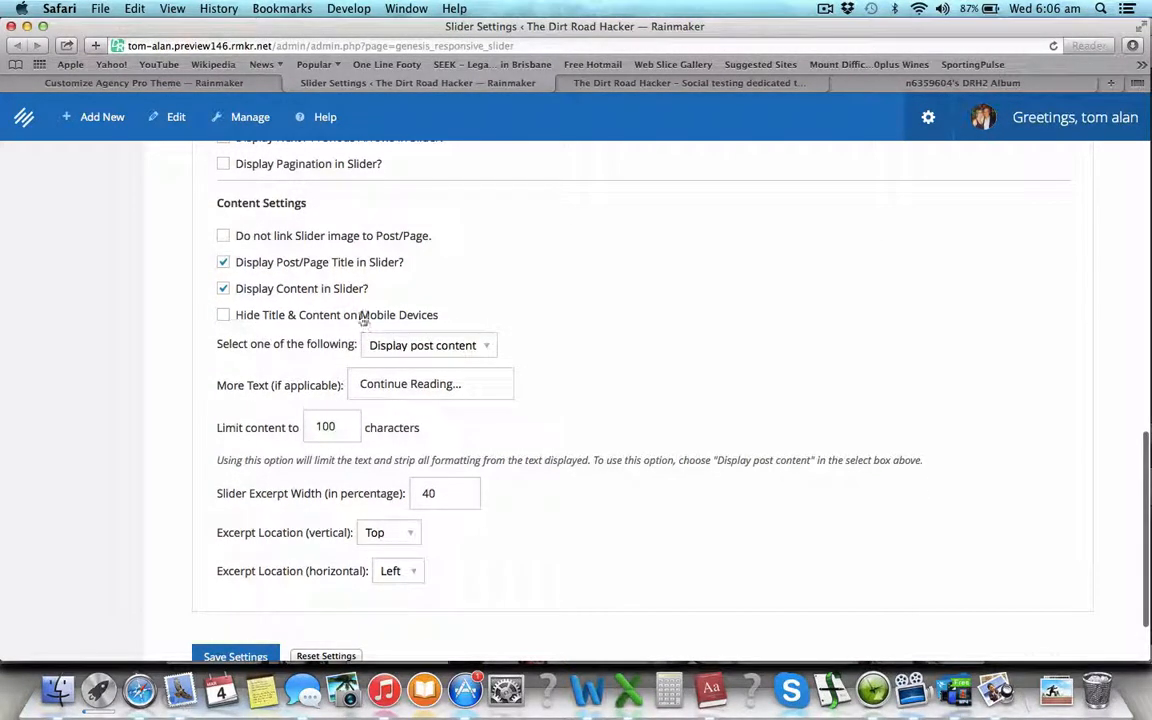
scroll(300, 340, "down", 3)
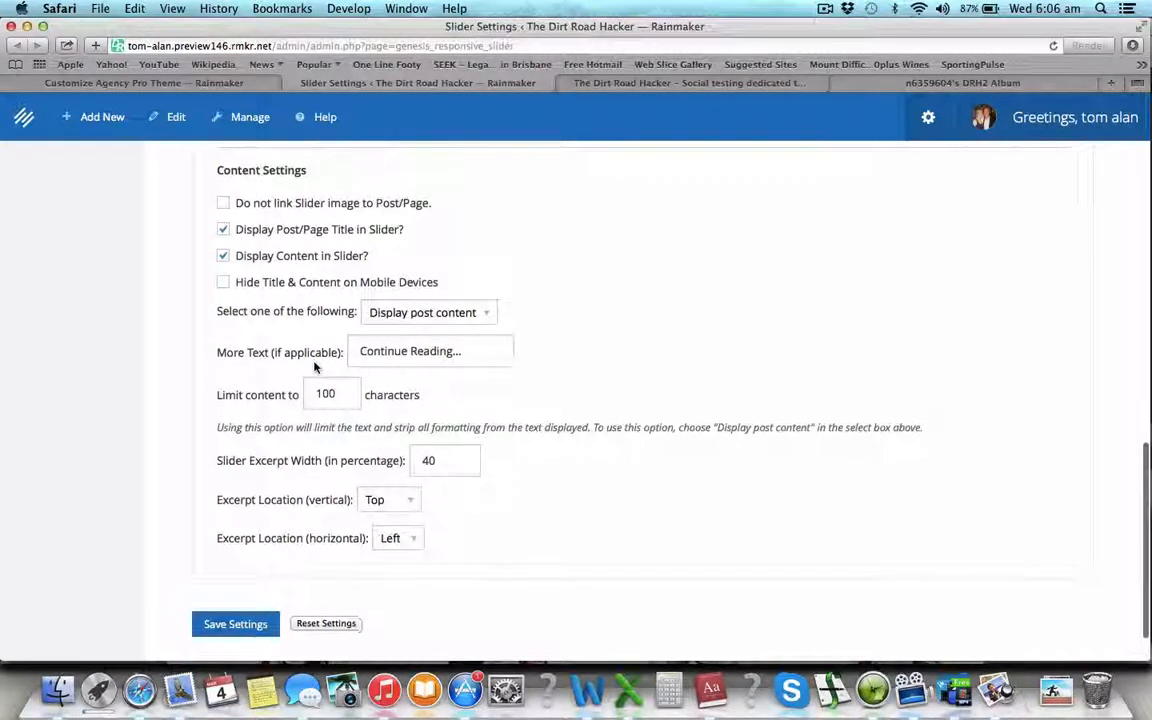
left_click(482, 291)
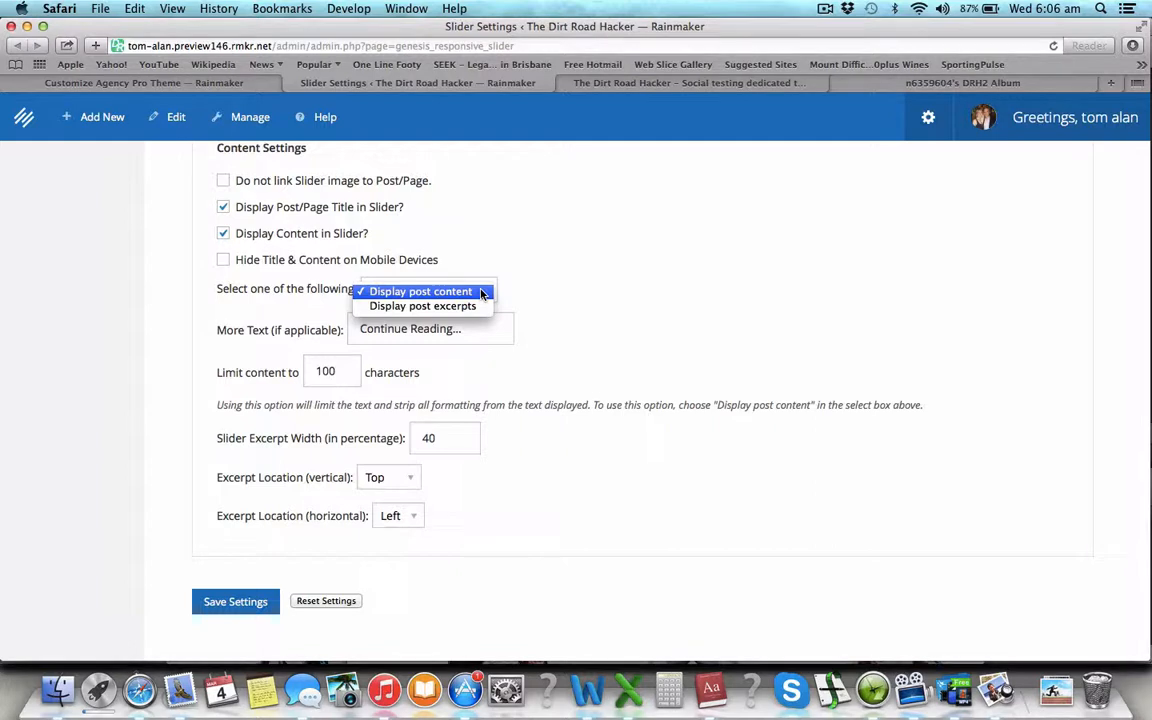
left_click(440, 306)
left_click(496, 292)
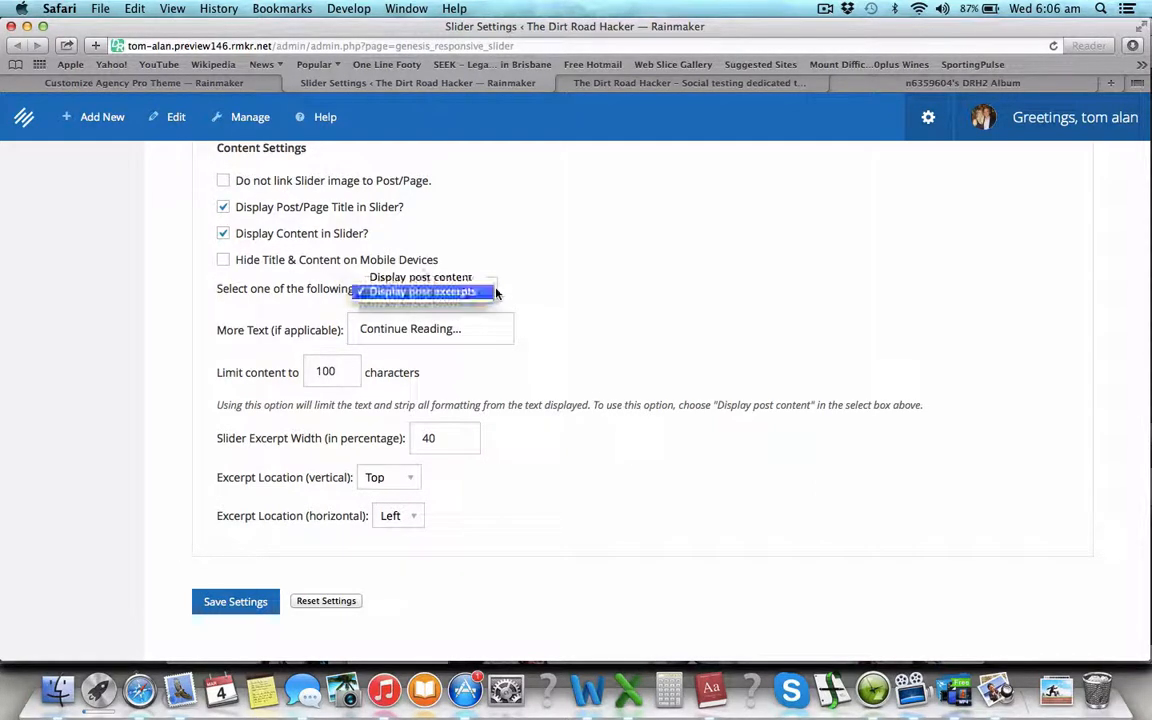
left_click(460, 279)
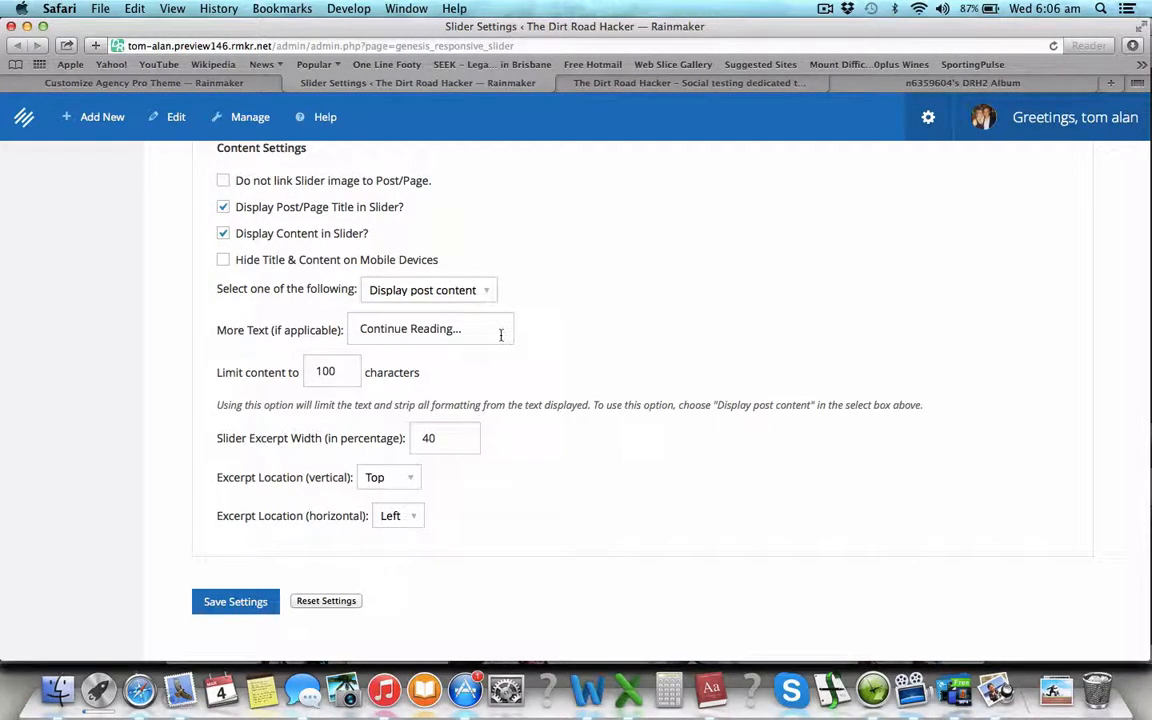
scroll(501, 335, "down", 1)
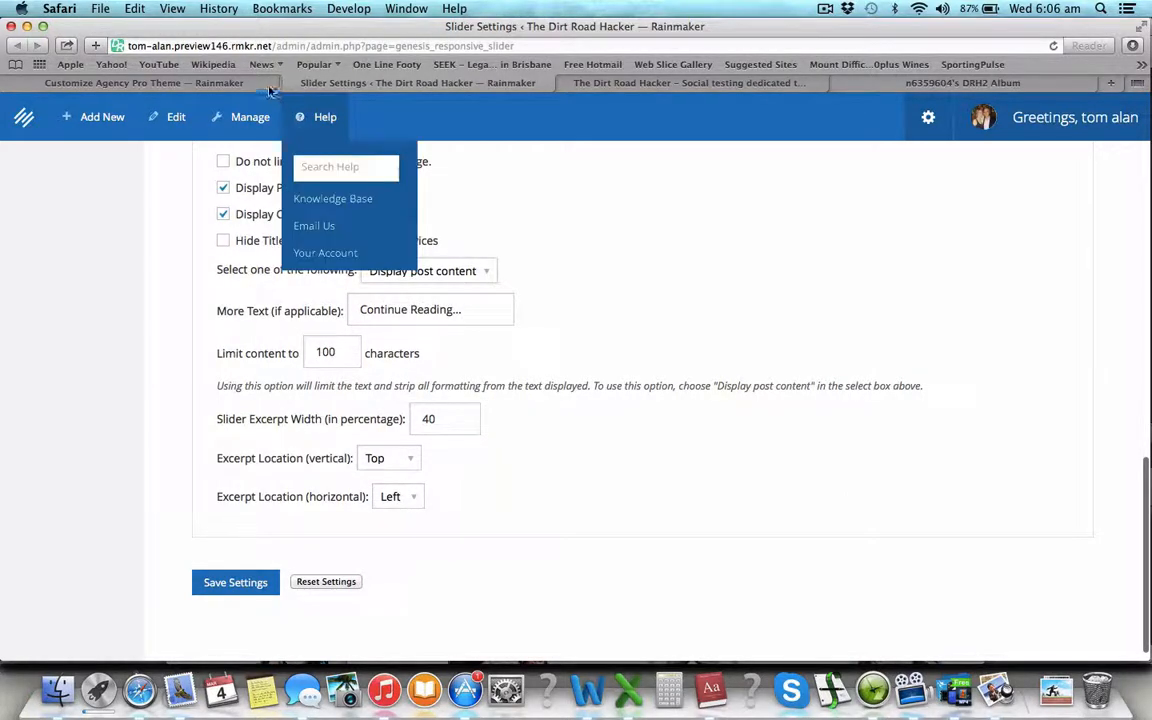
left_click(270, 91)
scroll(560, 432, "down", 1)
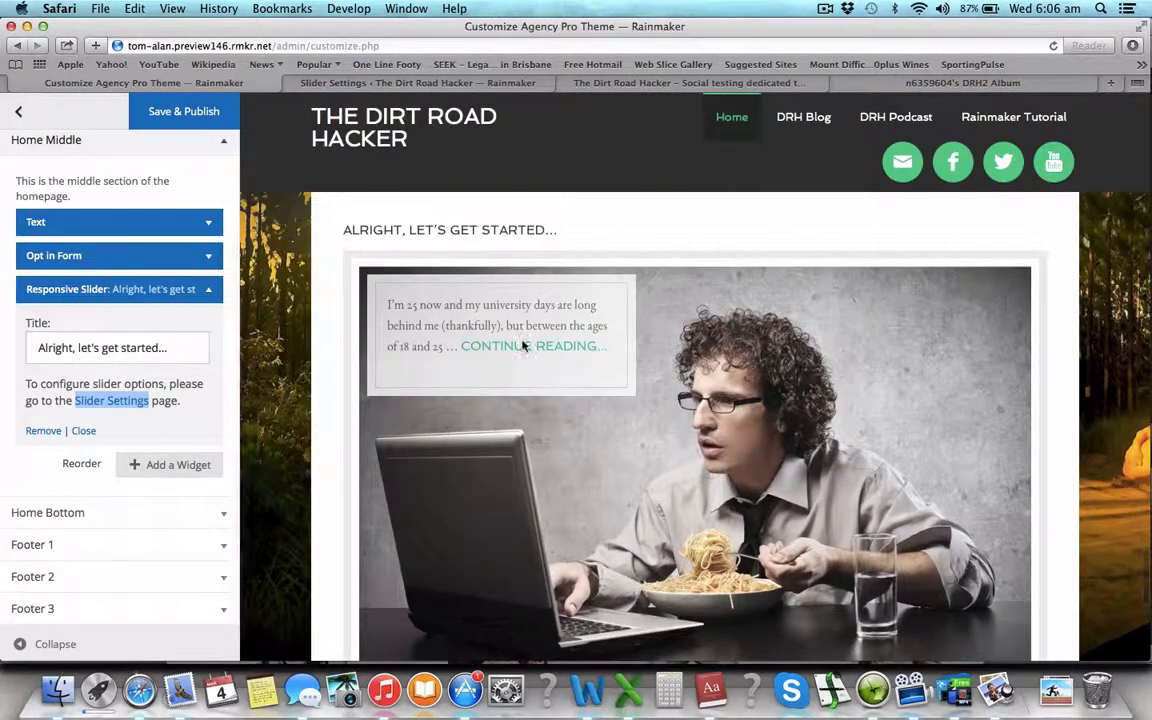
left_click(369, 86)
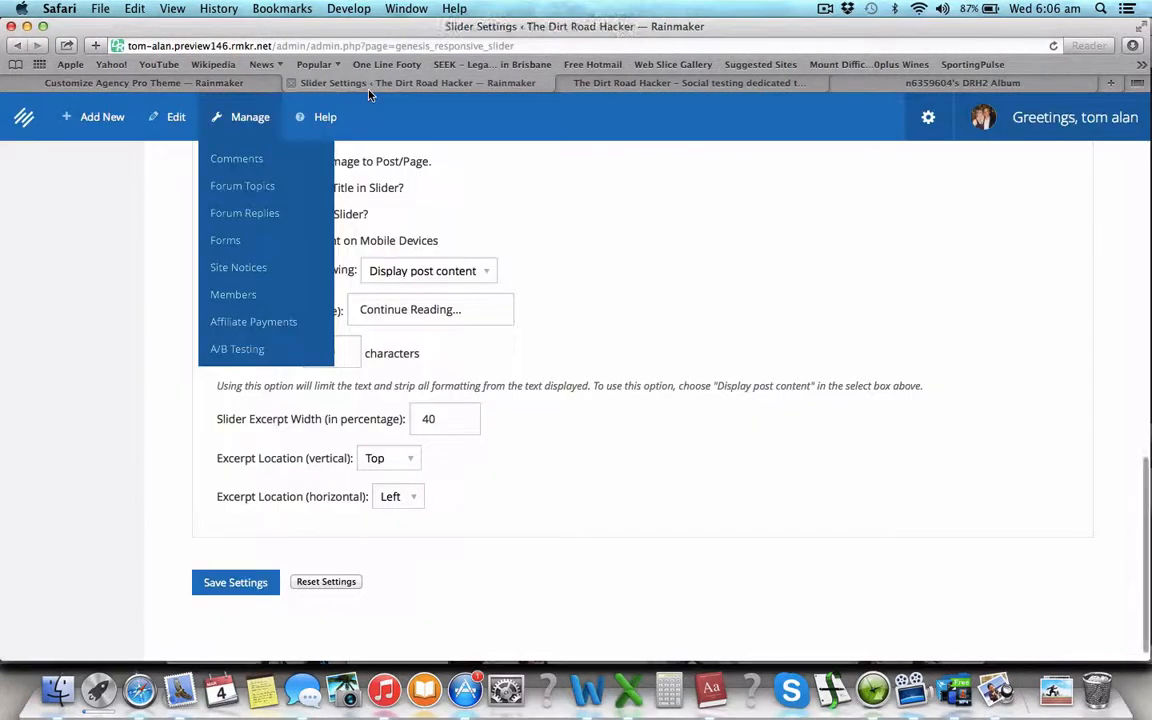
- Replace the More Text 'Continue Reading...' with 'Head there now...' and compare in the preview
left_click_drag(455, 315, 244, 311)
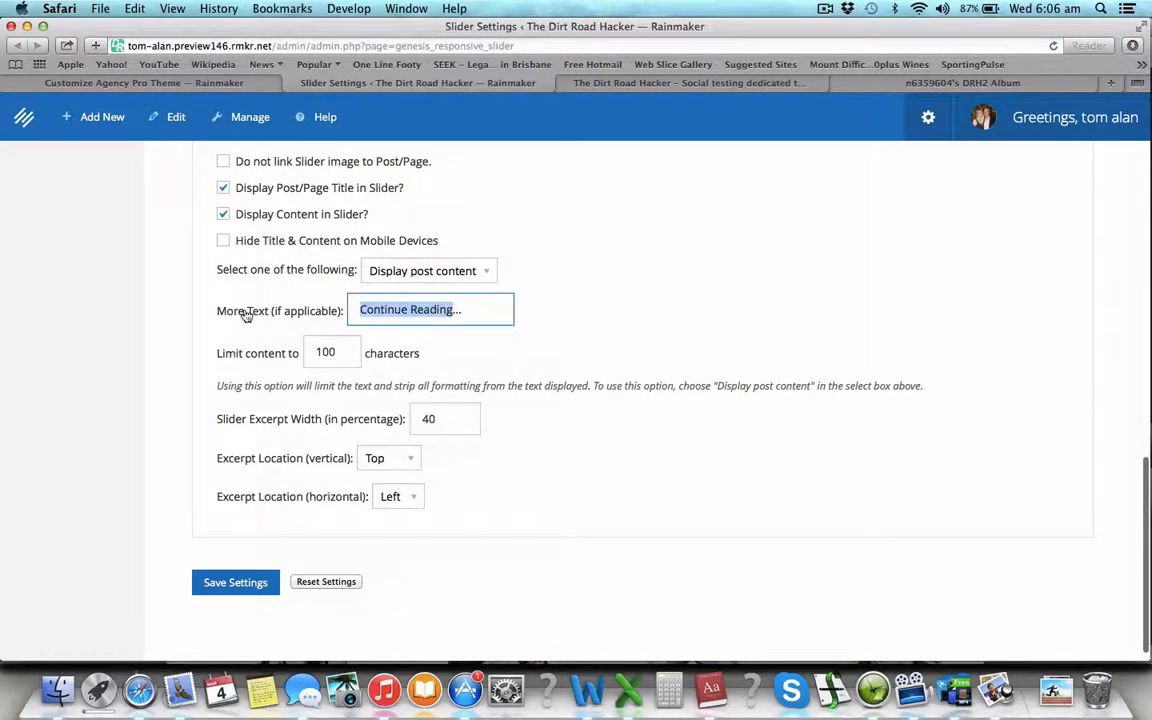
type("Head there now")
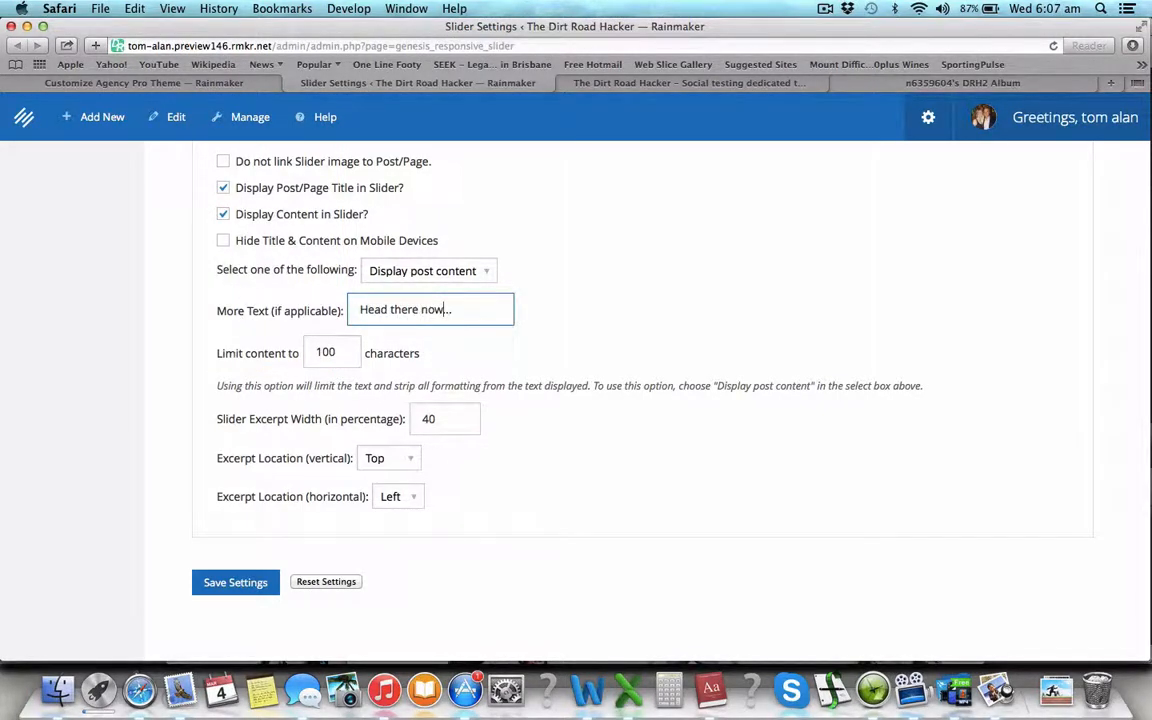
scroll(400, 363, "down", 1)
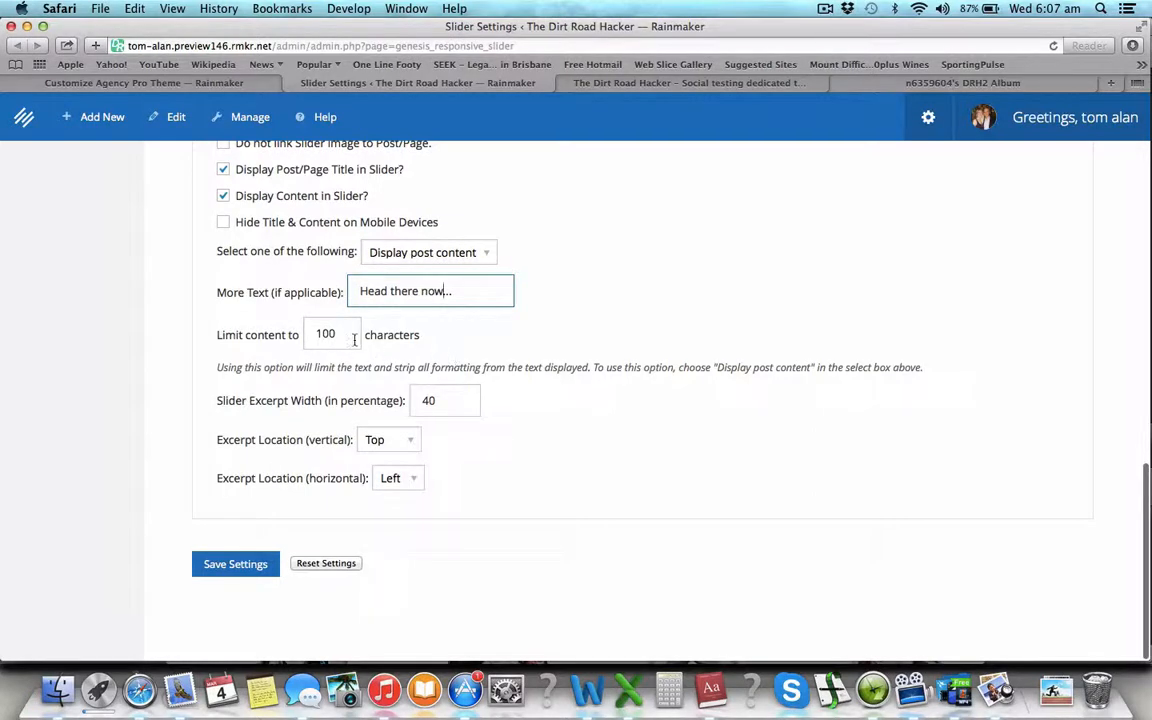
left_click(352, 334)
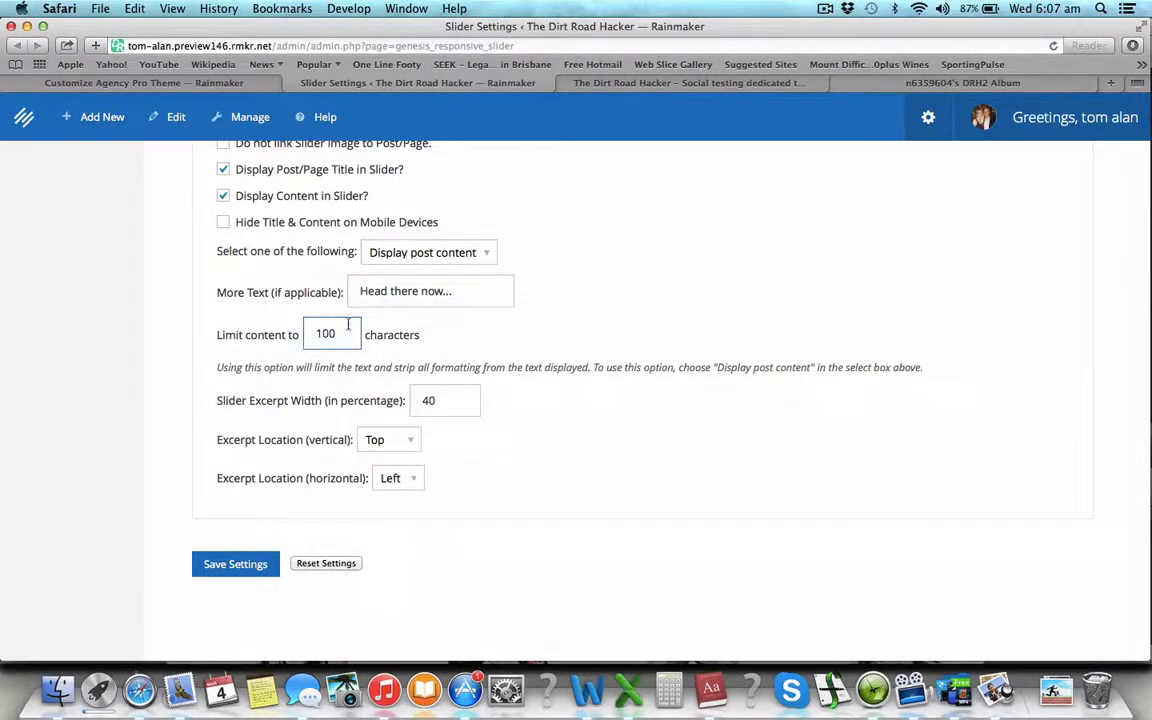
scroll(340, 315, "up", 1)
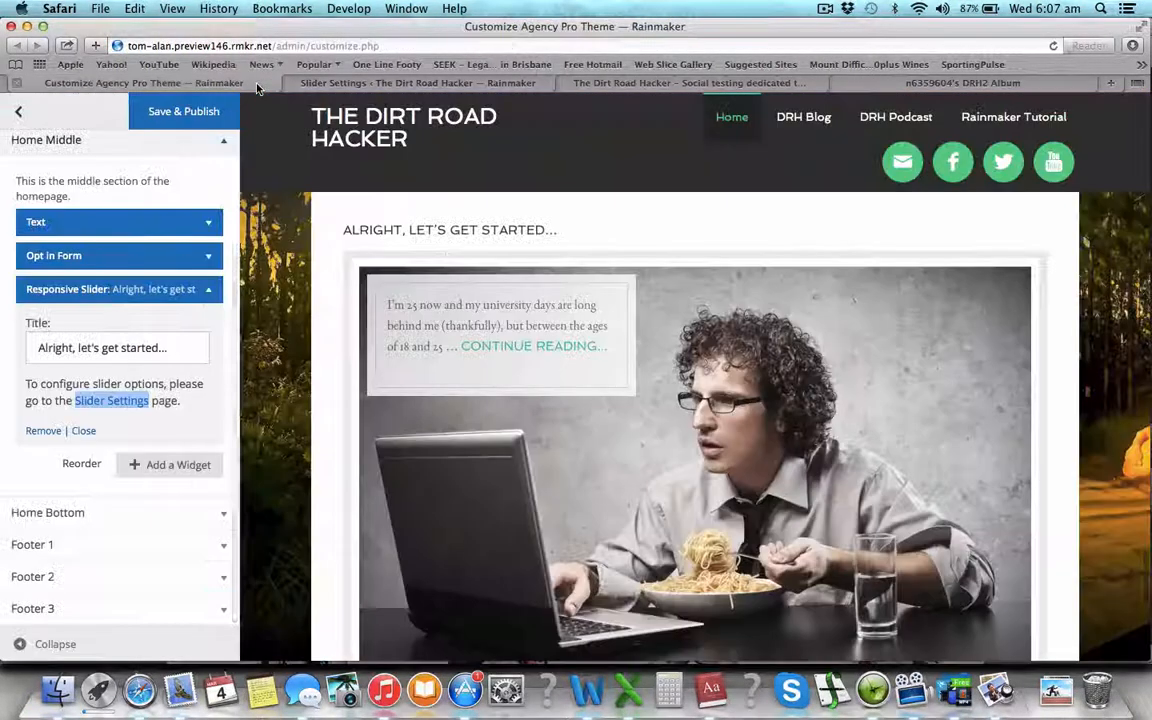
left_click(250, 83)
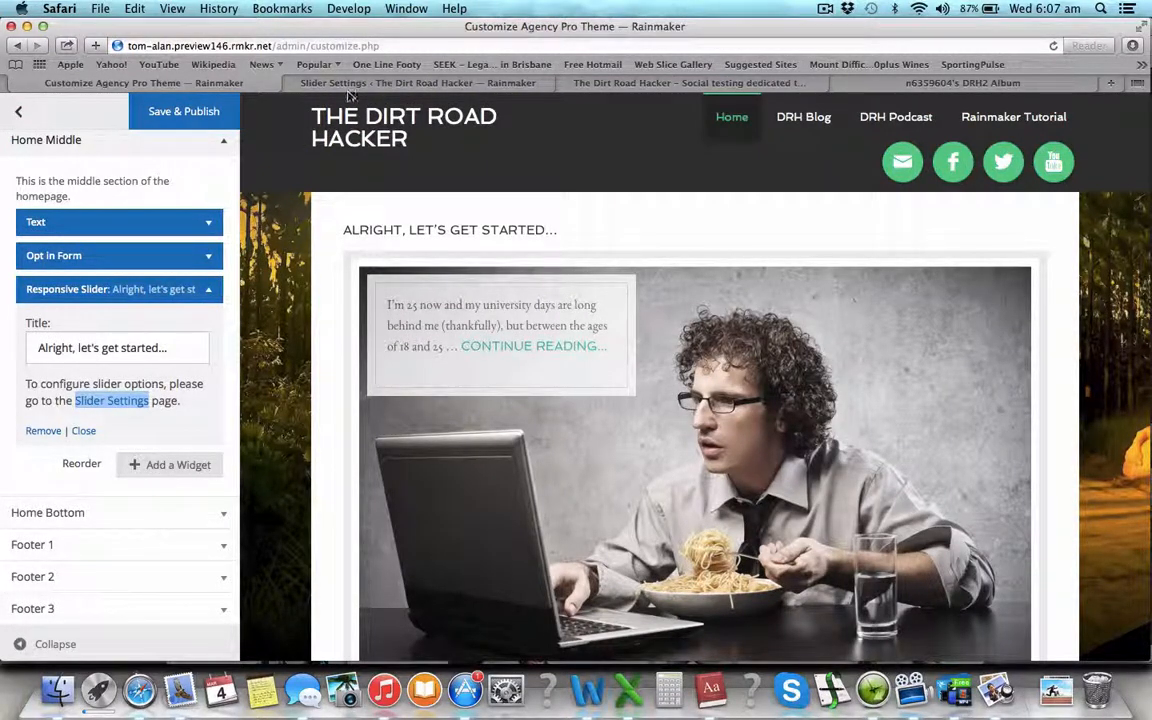
left_click(313, 80)
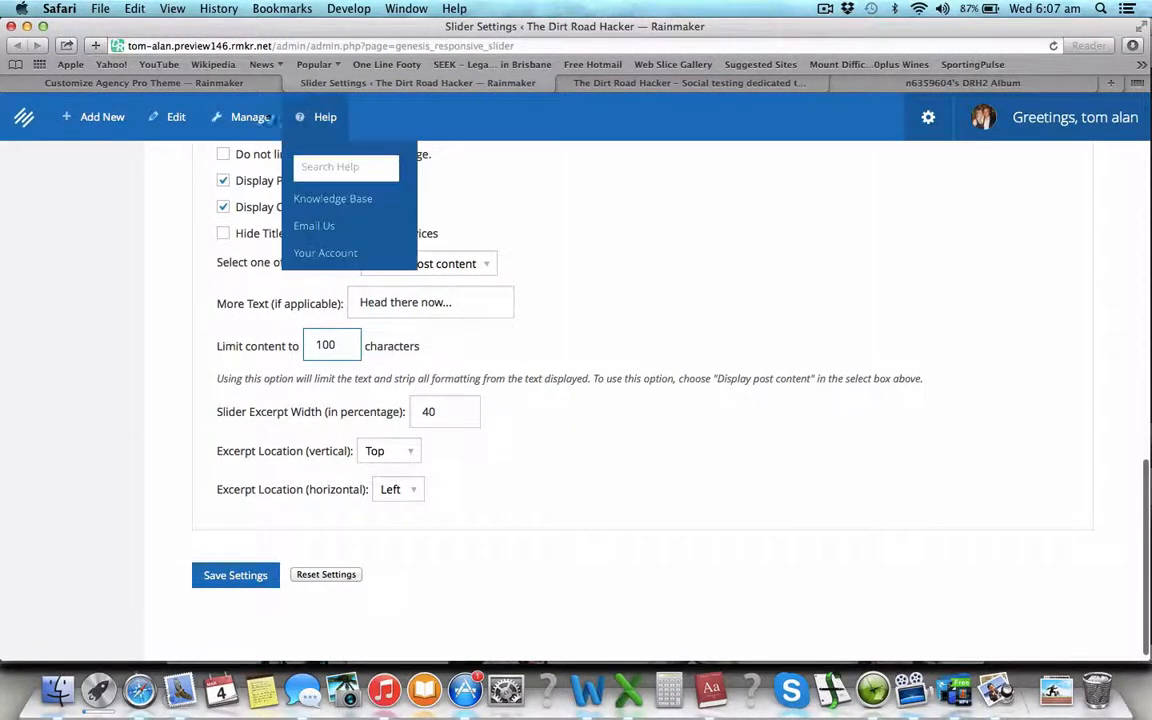
left_click(230, 83)
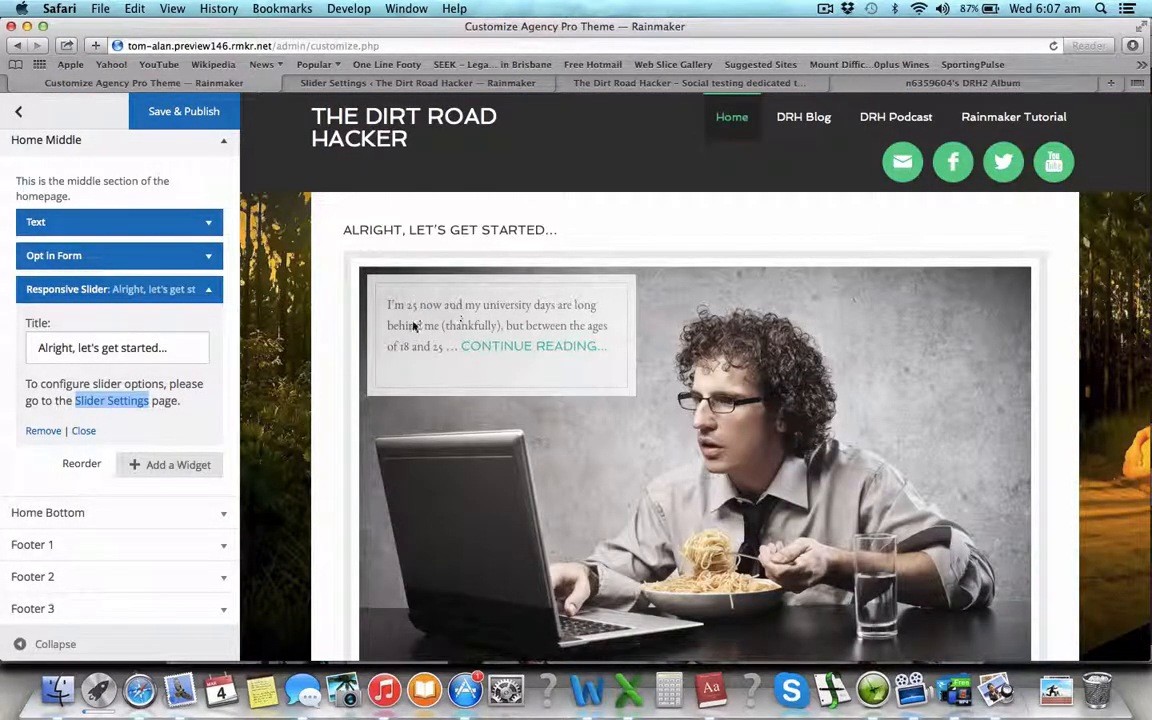
left_click(313, 82)
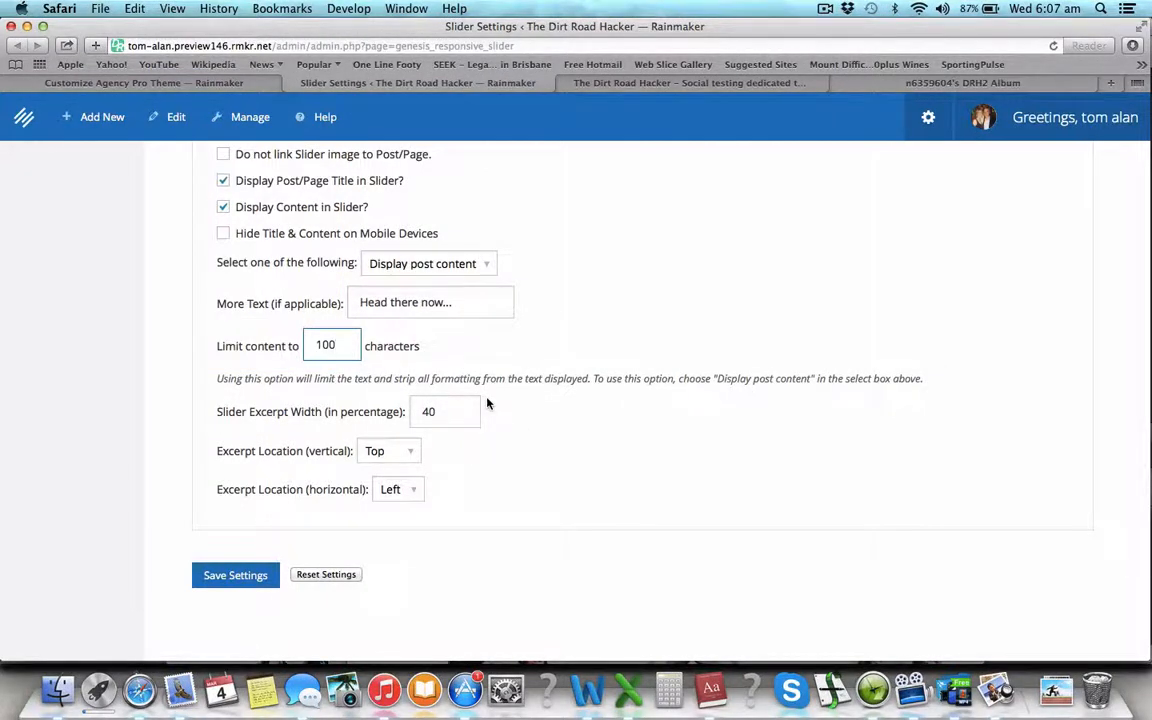
left_click(458, 410)
left_click(215, 83)
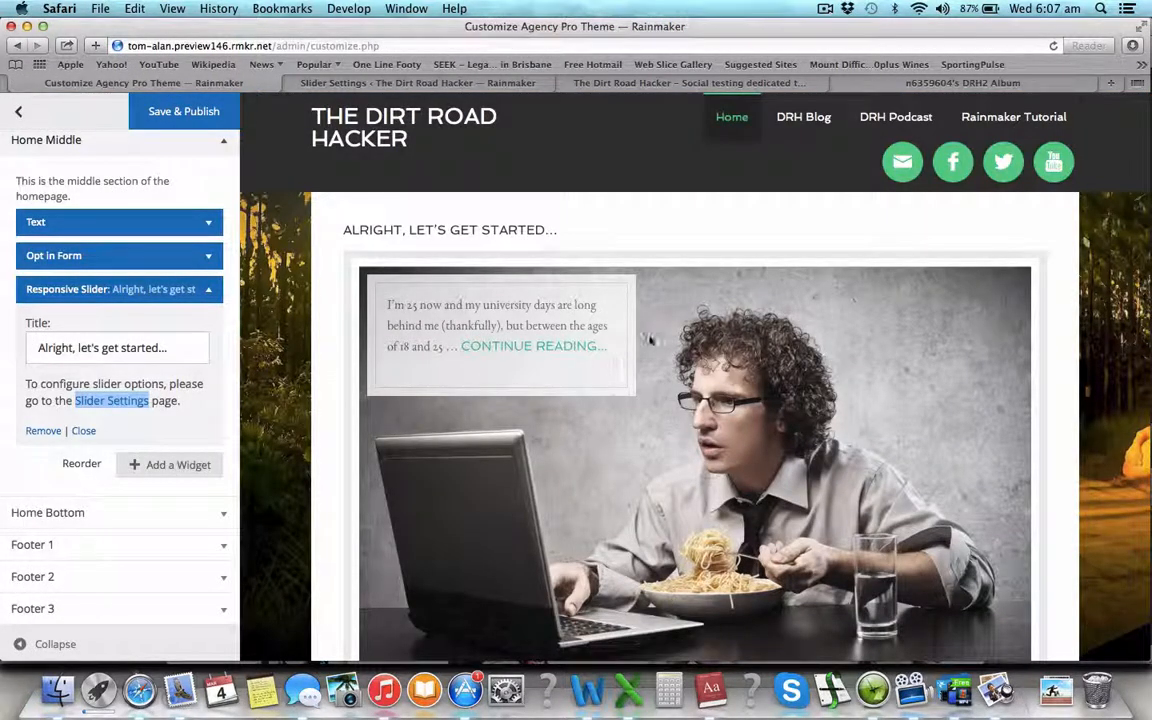
- Set the slider excerpt width to 80% and position it bottom right
left_click(420, 83)
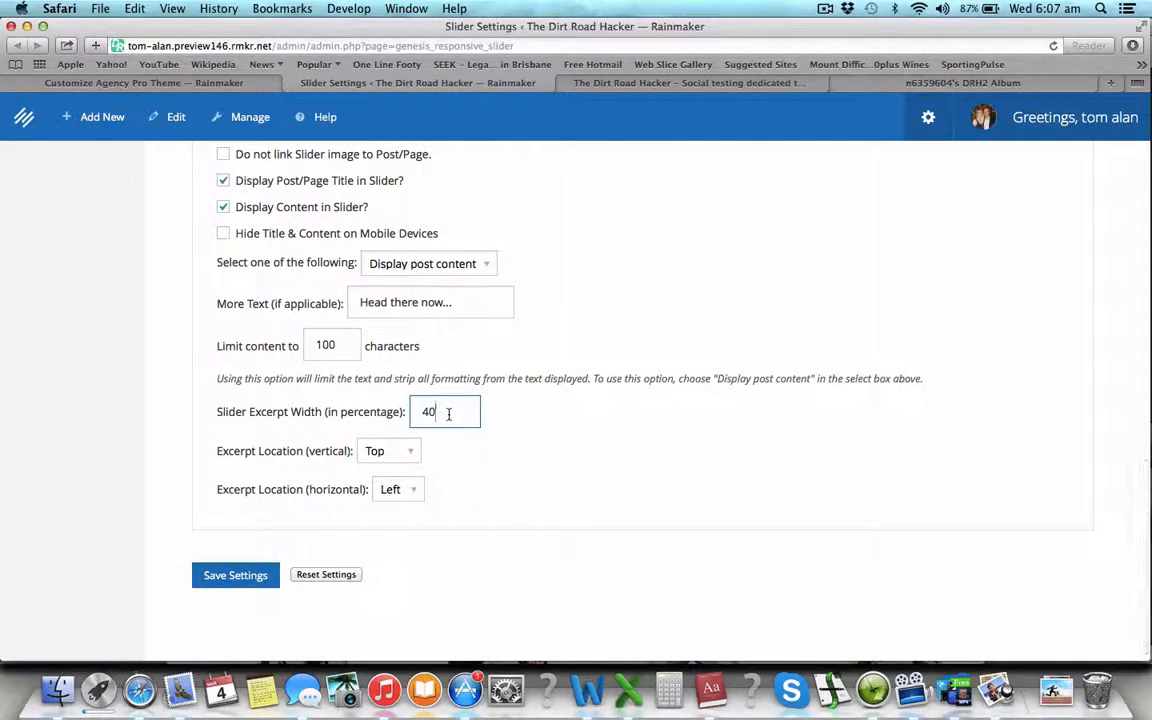
left_click_drag(447, 412, 365, 418)
type("8")
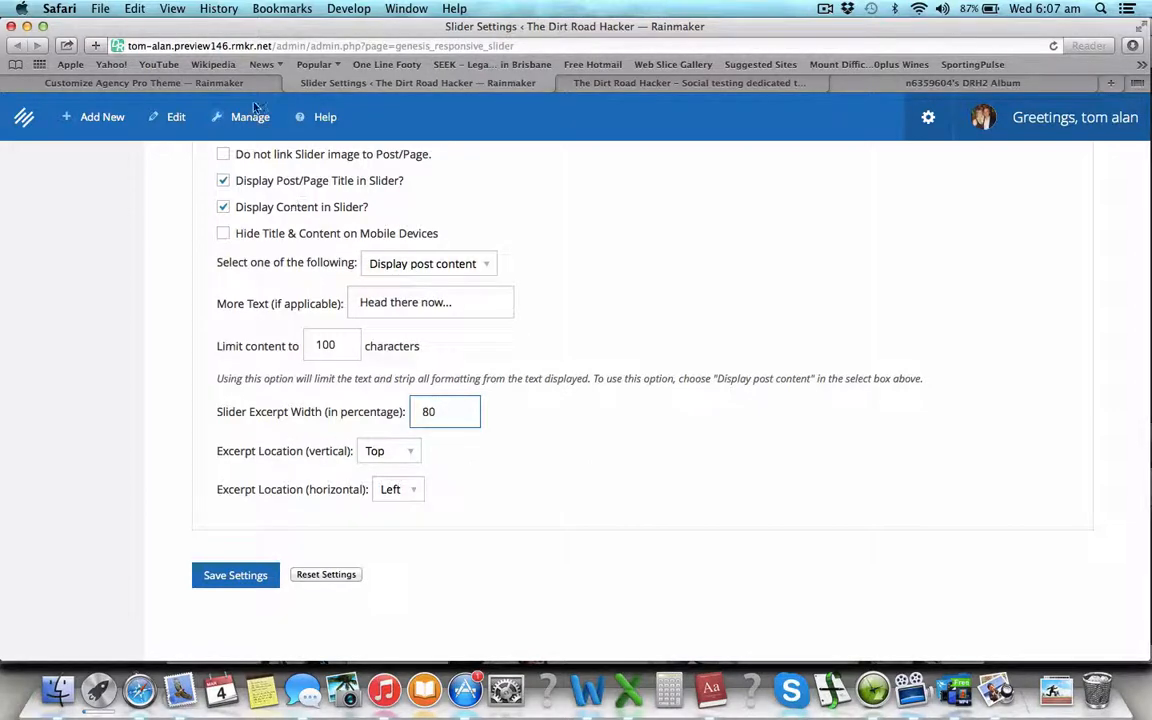
left_click(228, 83)
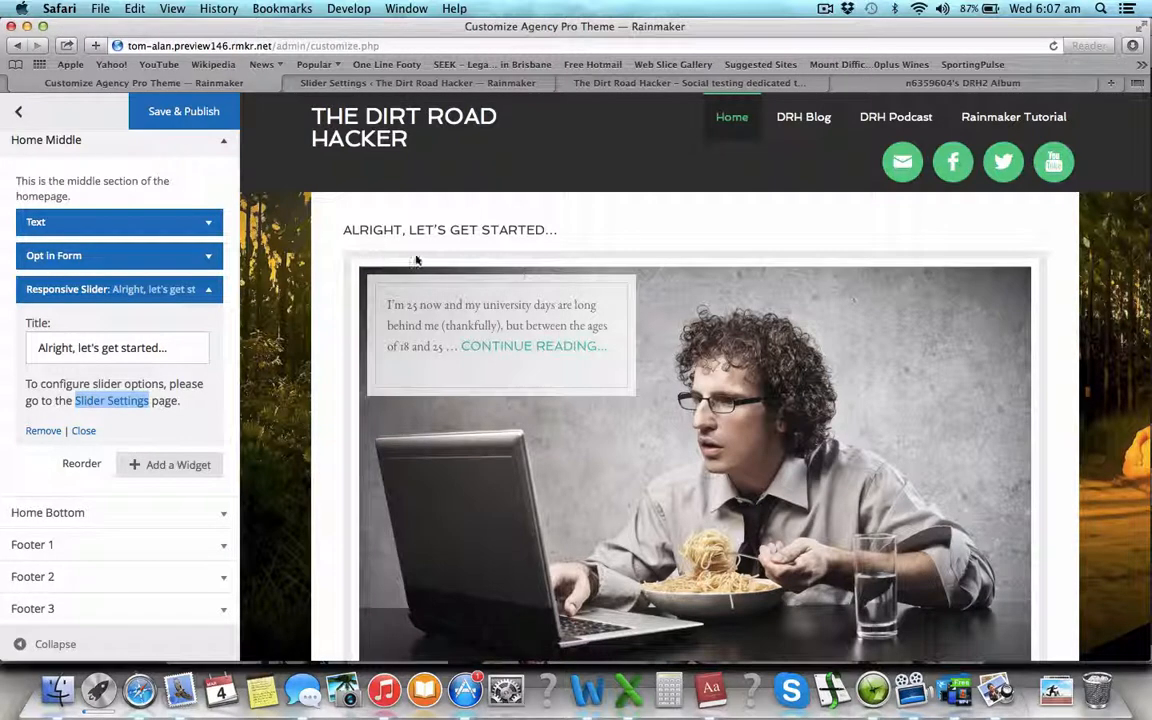
left_click(347, 80)
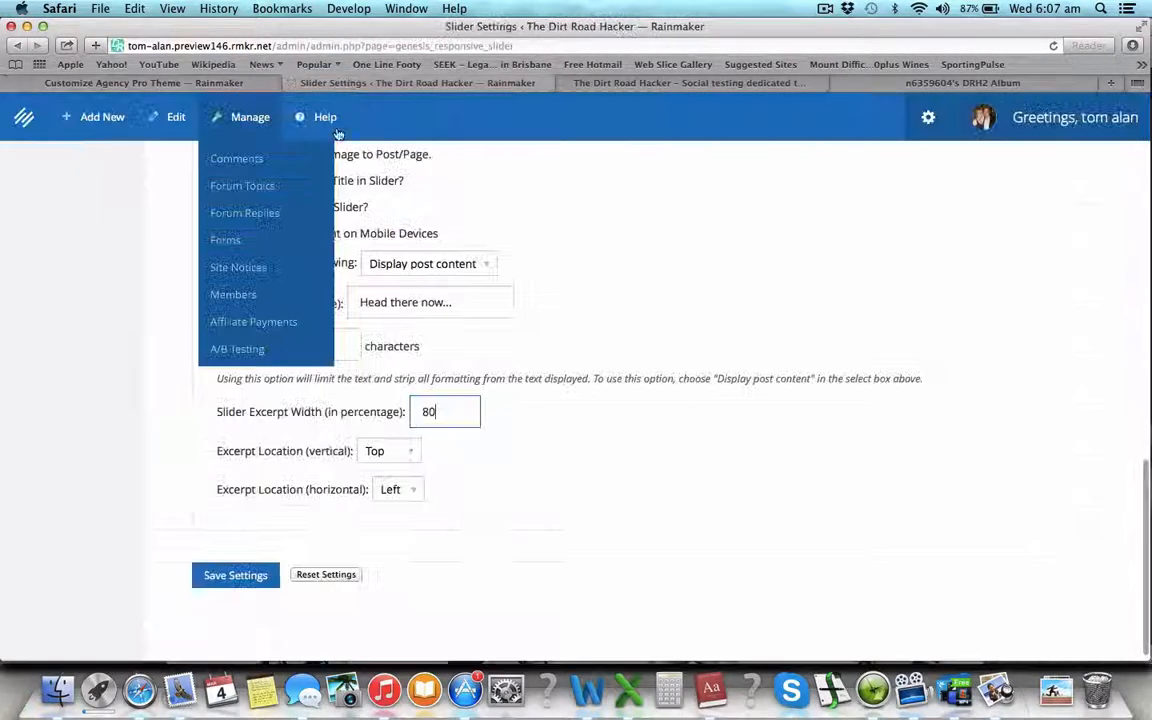
left_click(405, 455)
left_click(405, 469)
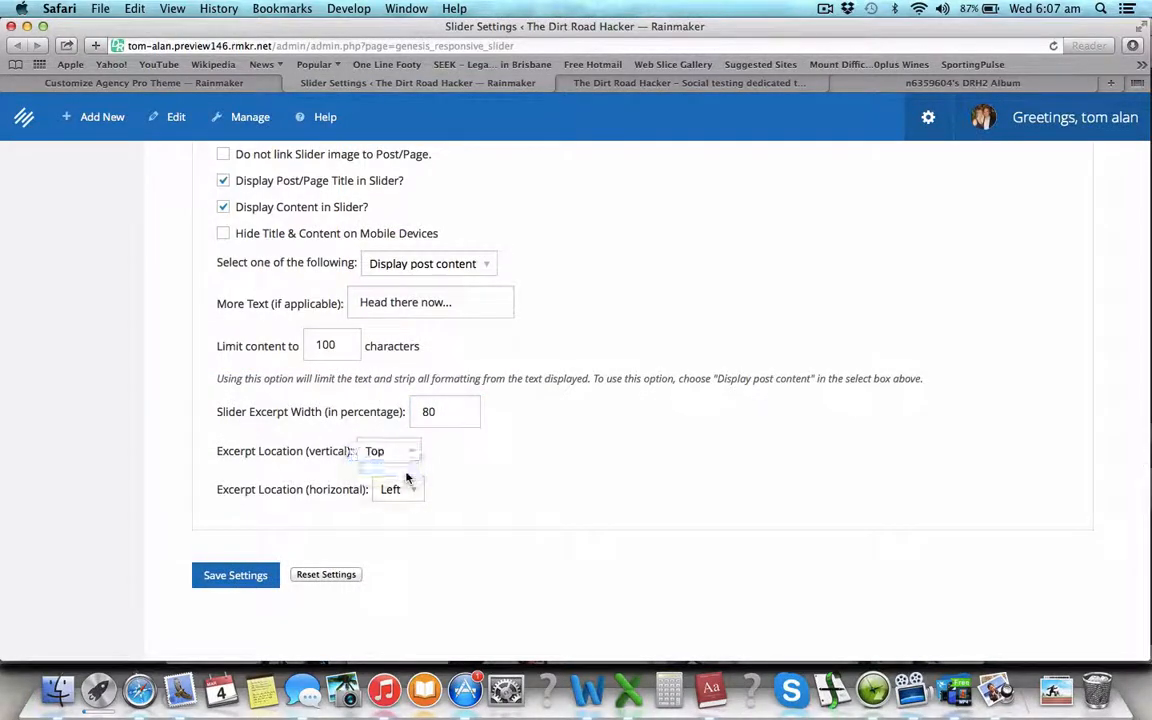
left_click(397, 489)
left_click(392, 504)
left_click(20, 80)
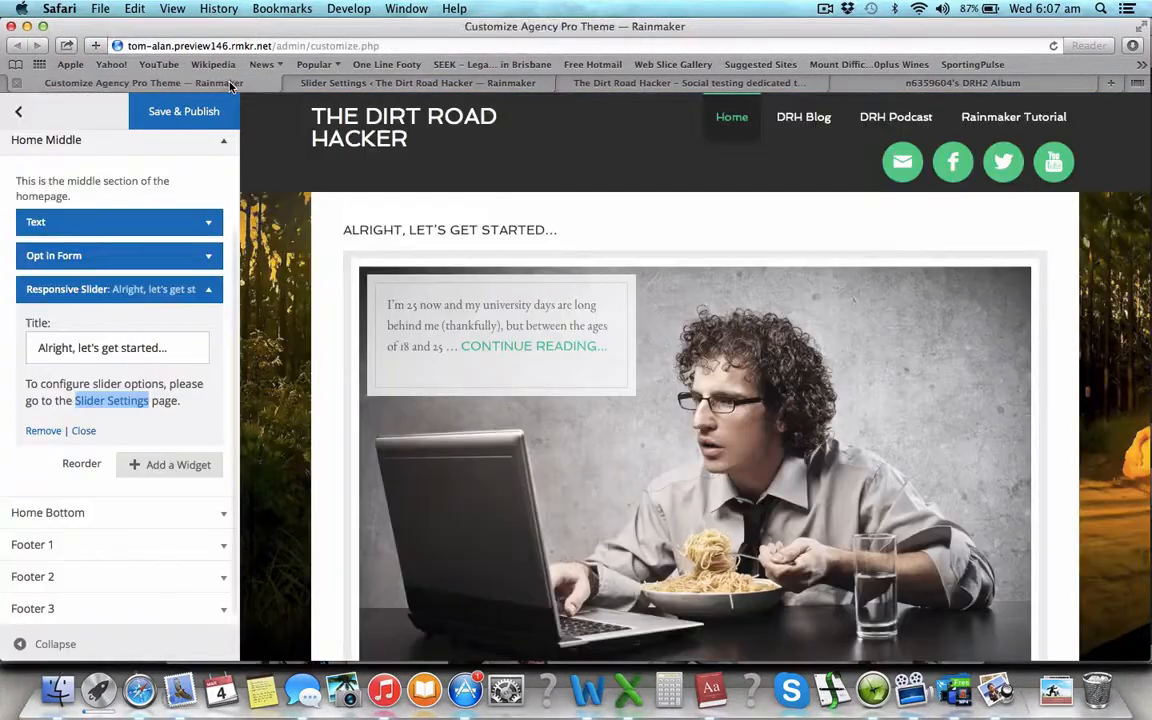
scroll(900, 551, "down", 1)
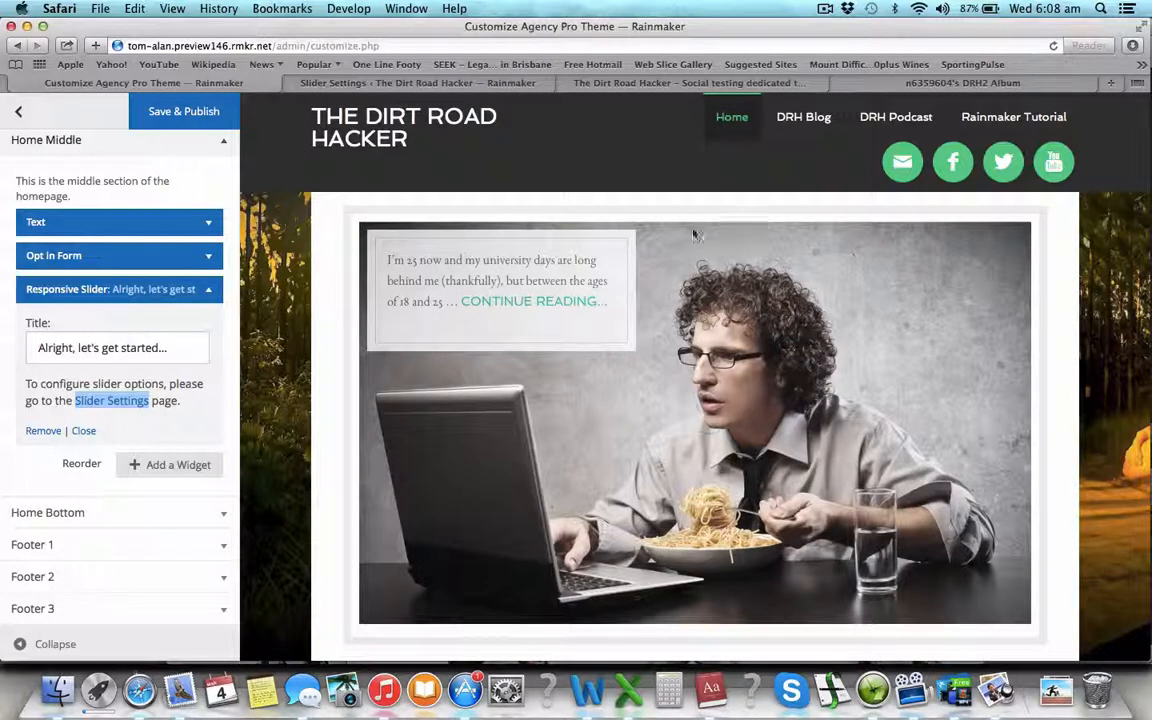
left_click(469, 83)
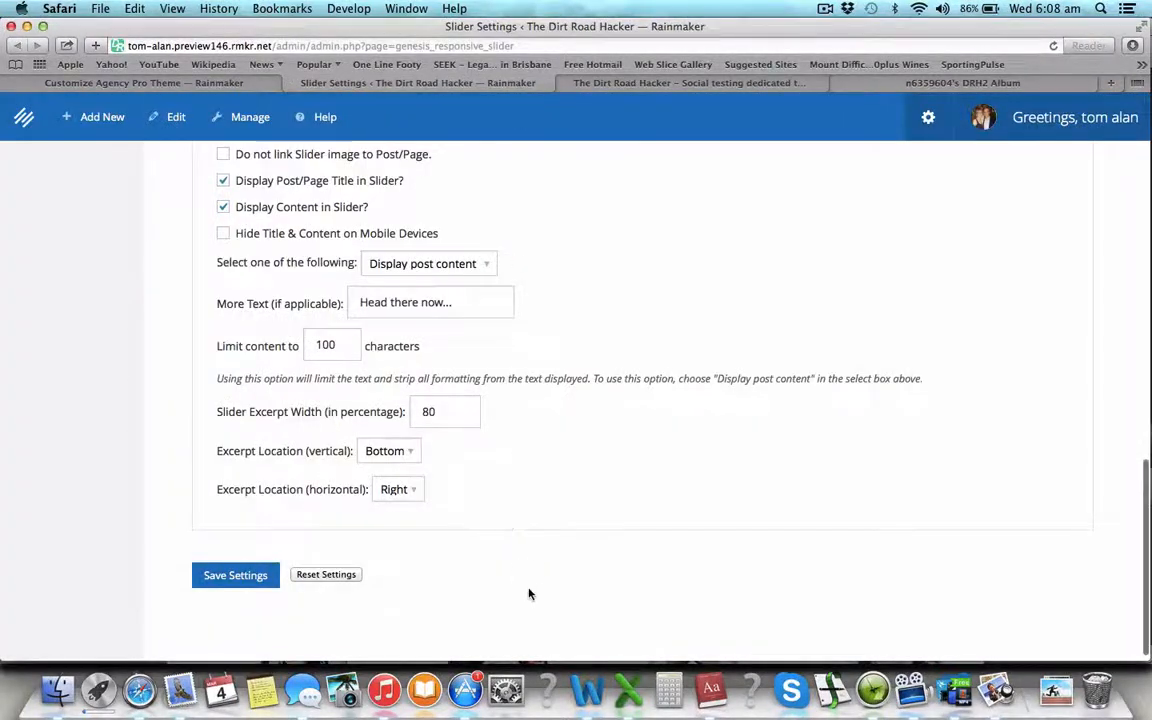
scroll(520, 590, "down", 1)
- Save the slider settings and open View Site in a new tab
left_click(236, 564)
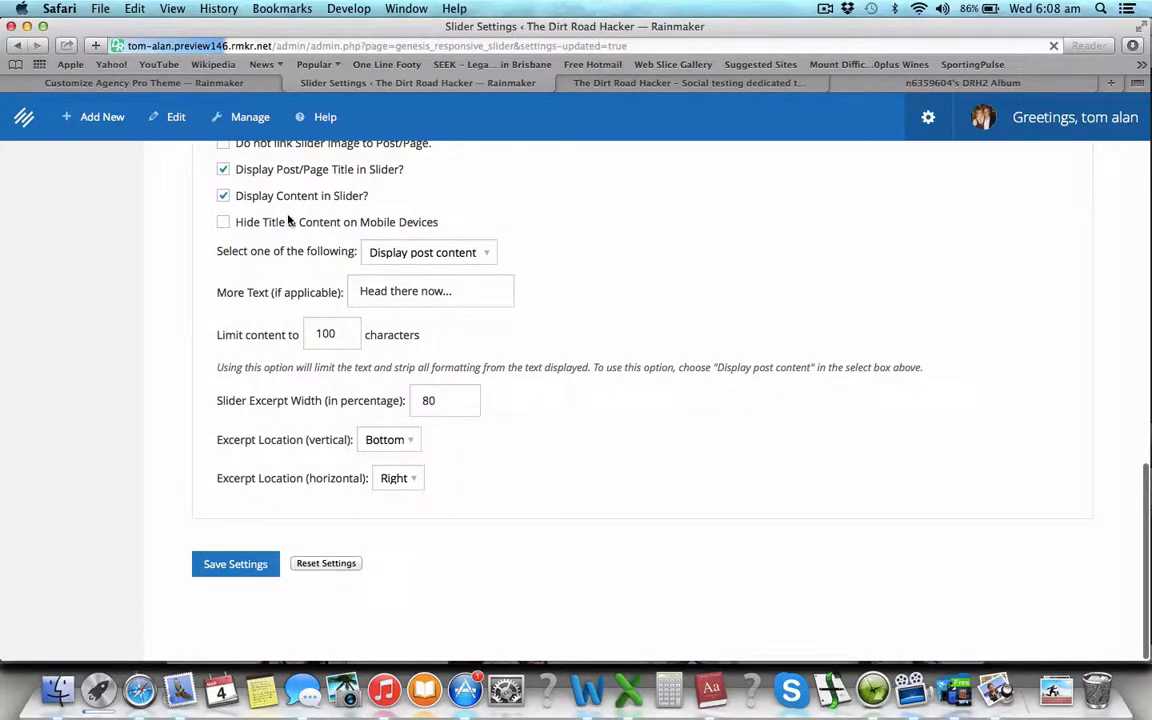
mouse_move(24, 117)
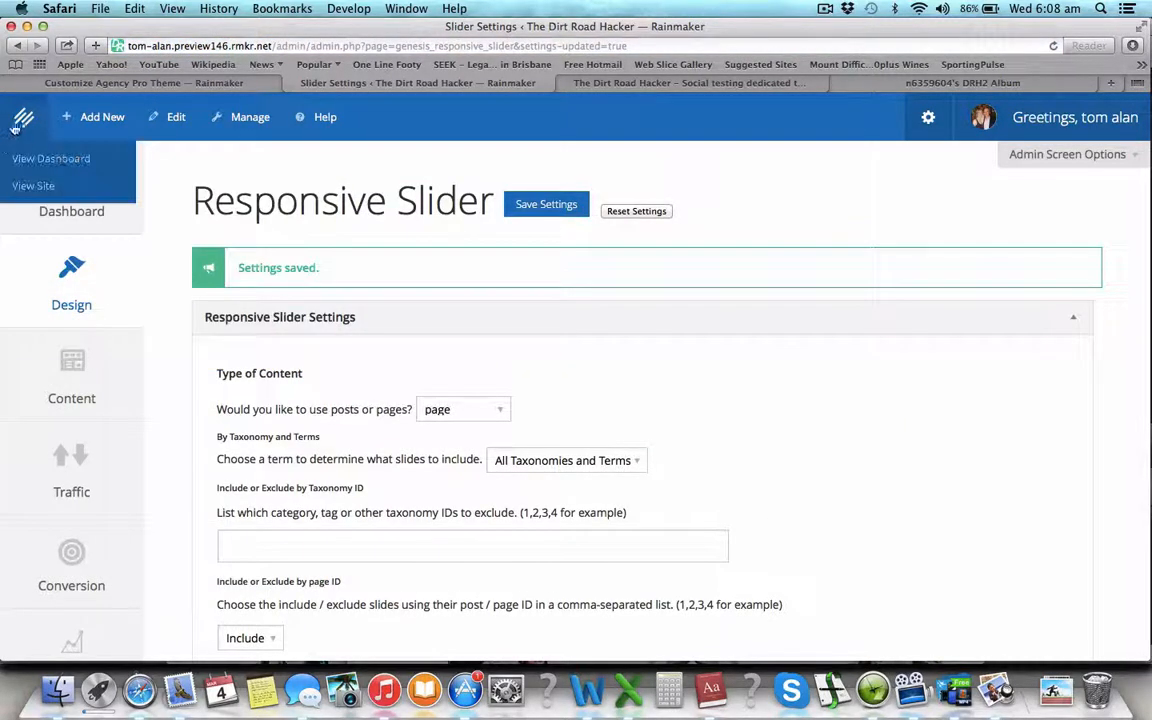
right_click(32, 186)
left_click(43, 194)
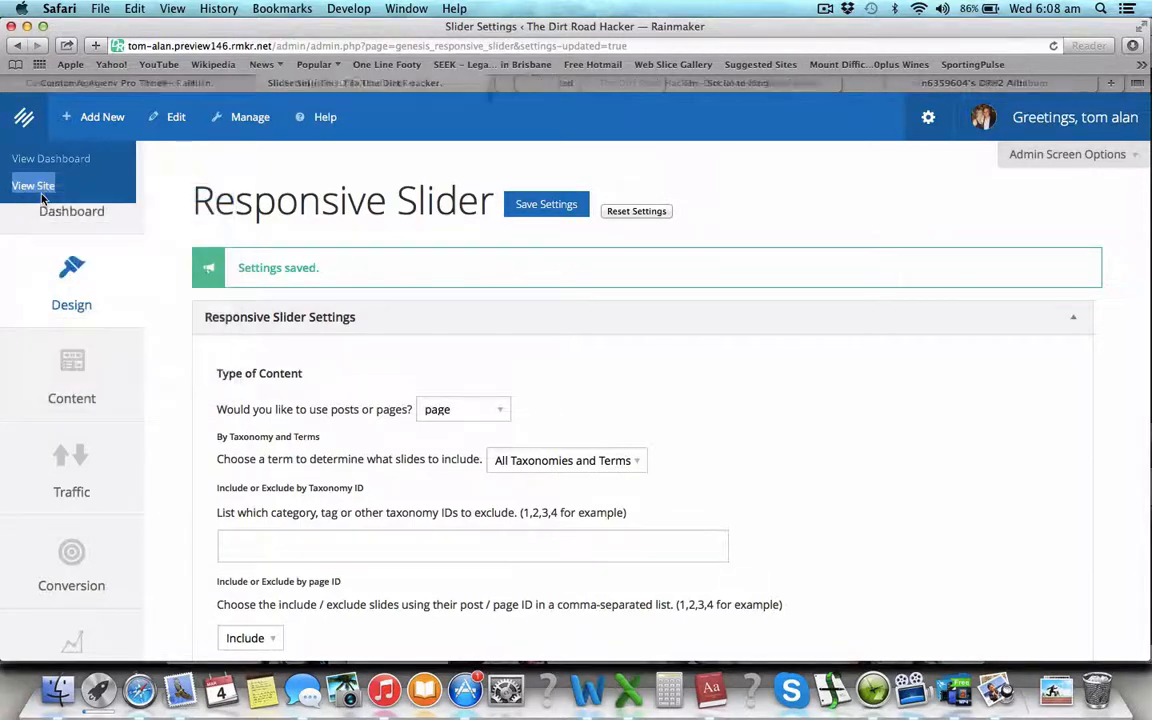
left_click(578, 84)
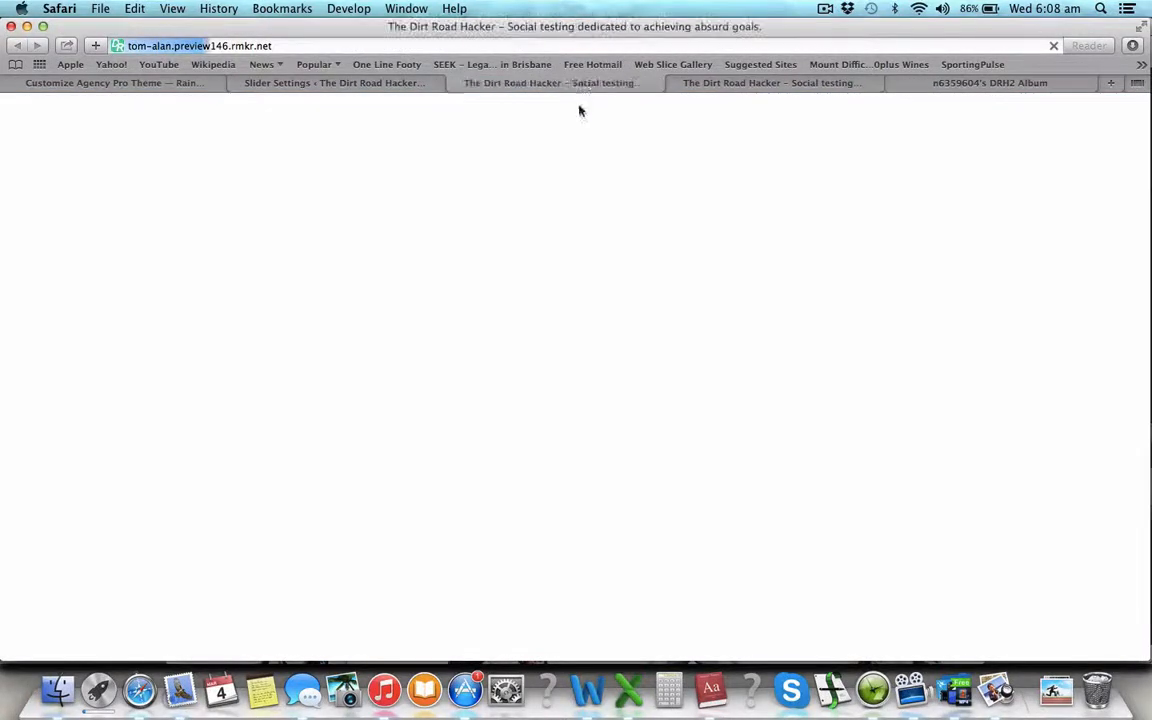
scroll(565, 316, "down", 5)
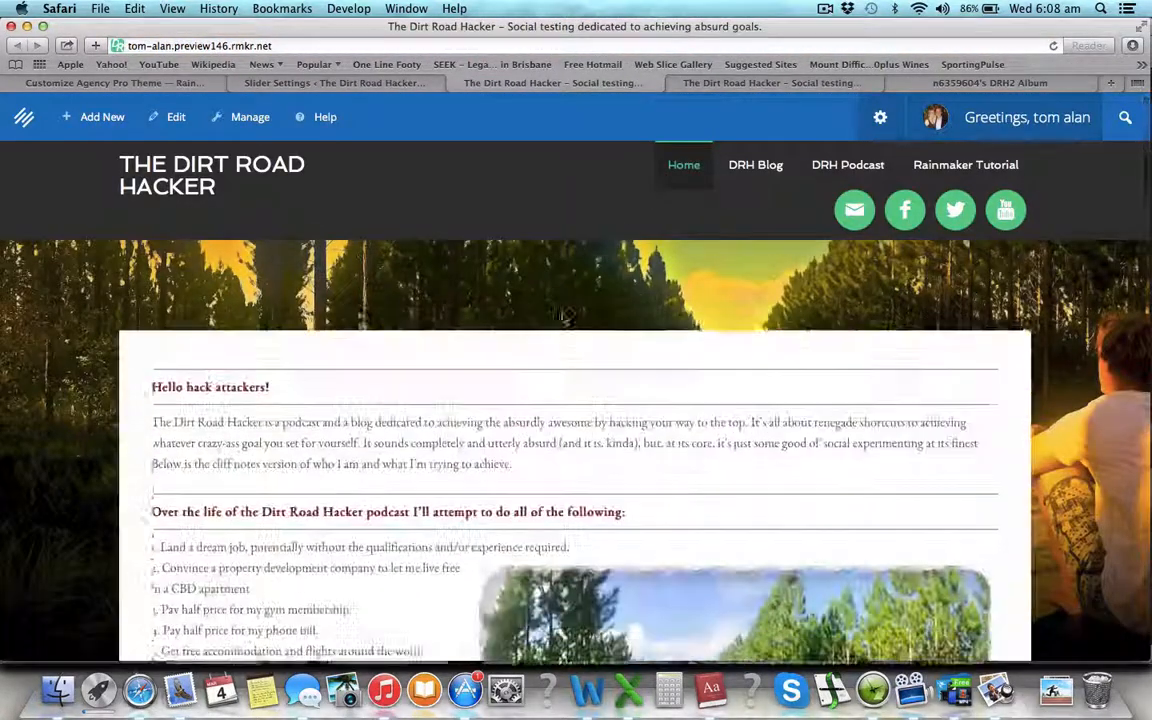
scroll(565, 316, "down", 15)
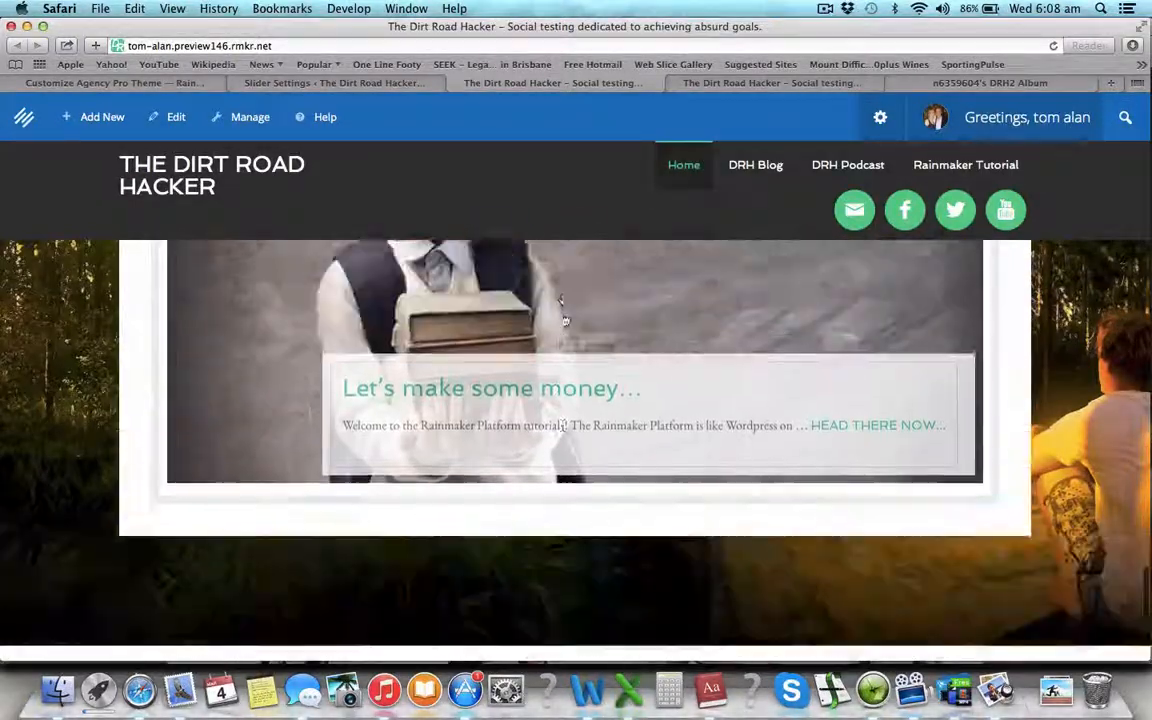
scroll(565, 320, "up", 3)
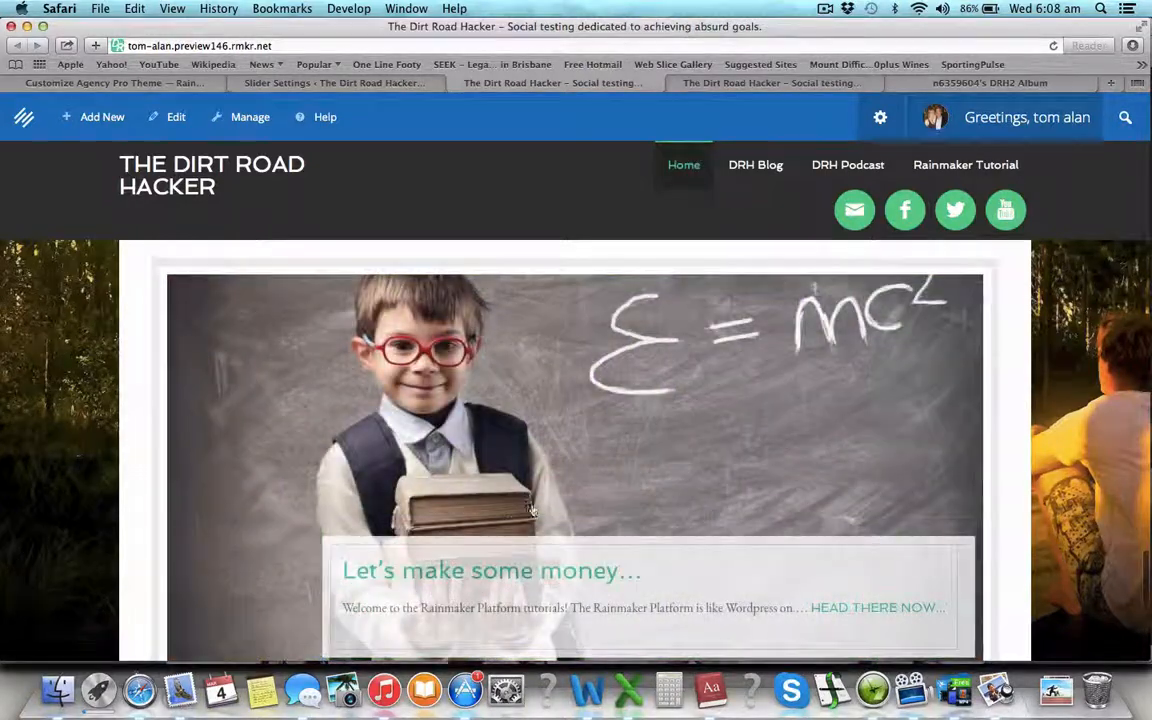
scroll(535, 510, "down", 1)
scroll(537, 510, "up", 1)
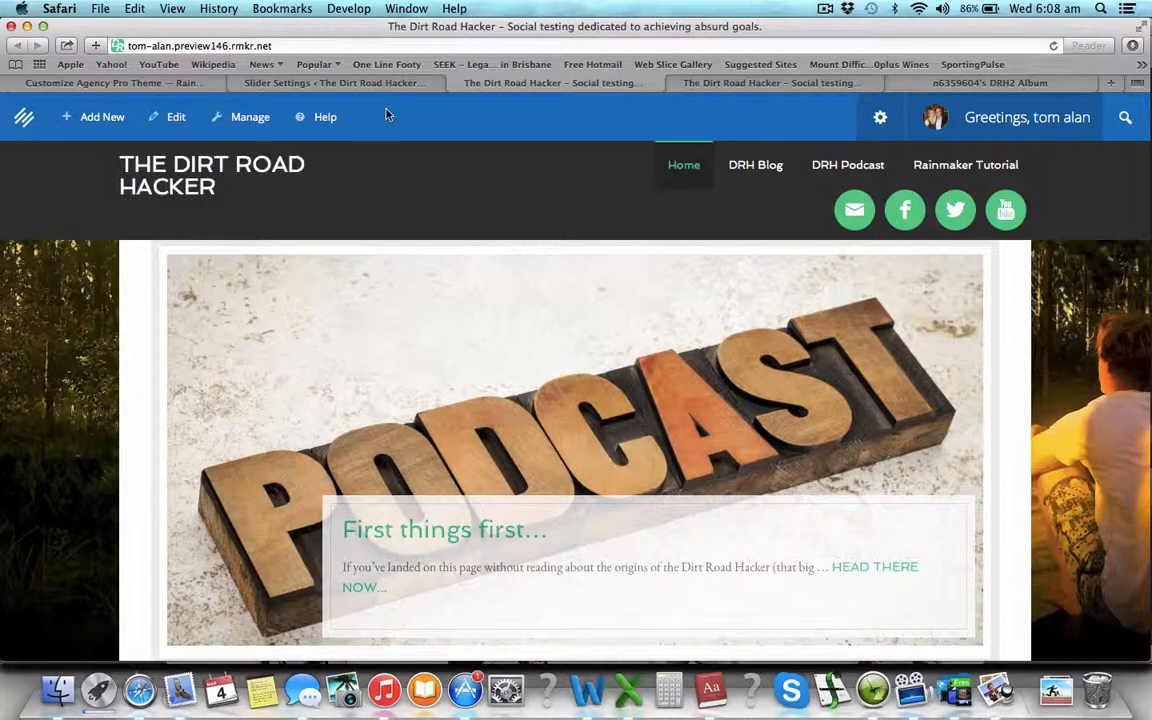
left_click(336, 83)
scroll(400, 455, "down", 10)
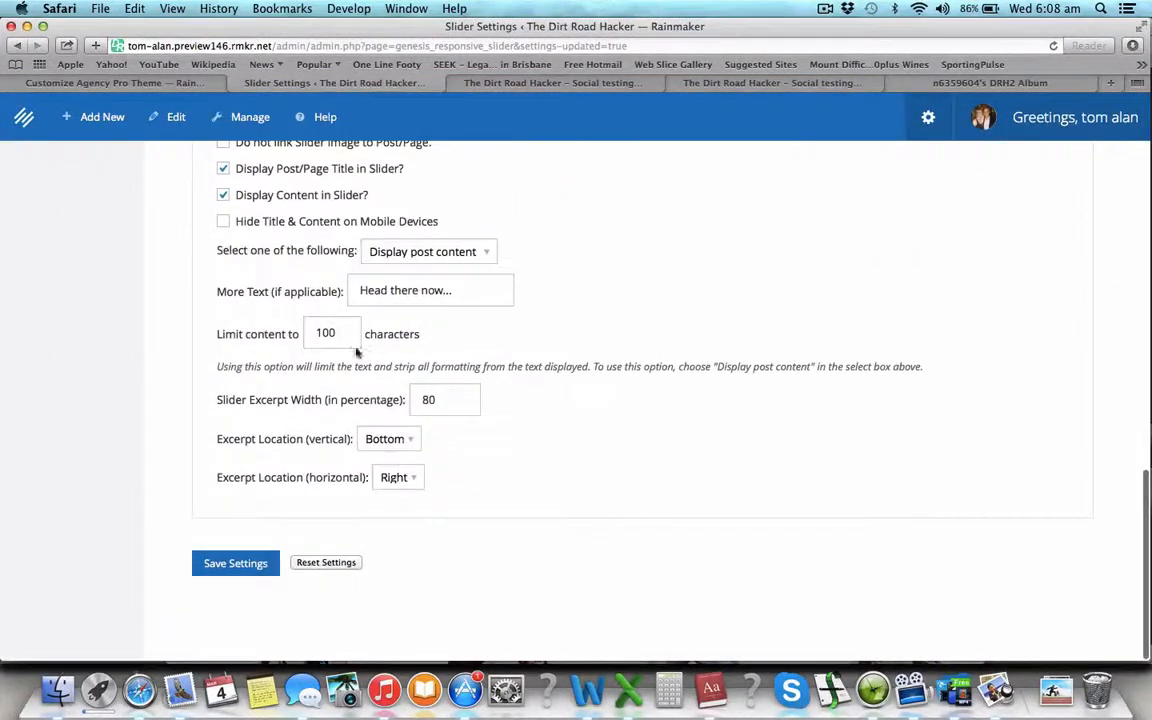
- Save a 60% slider excerpt width and check it on the live site
type("60")
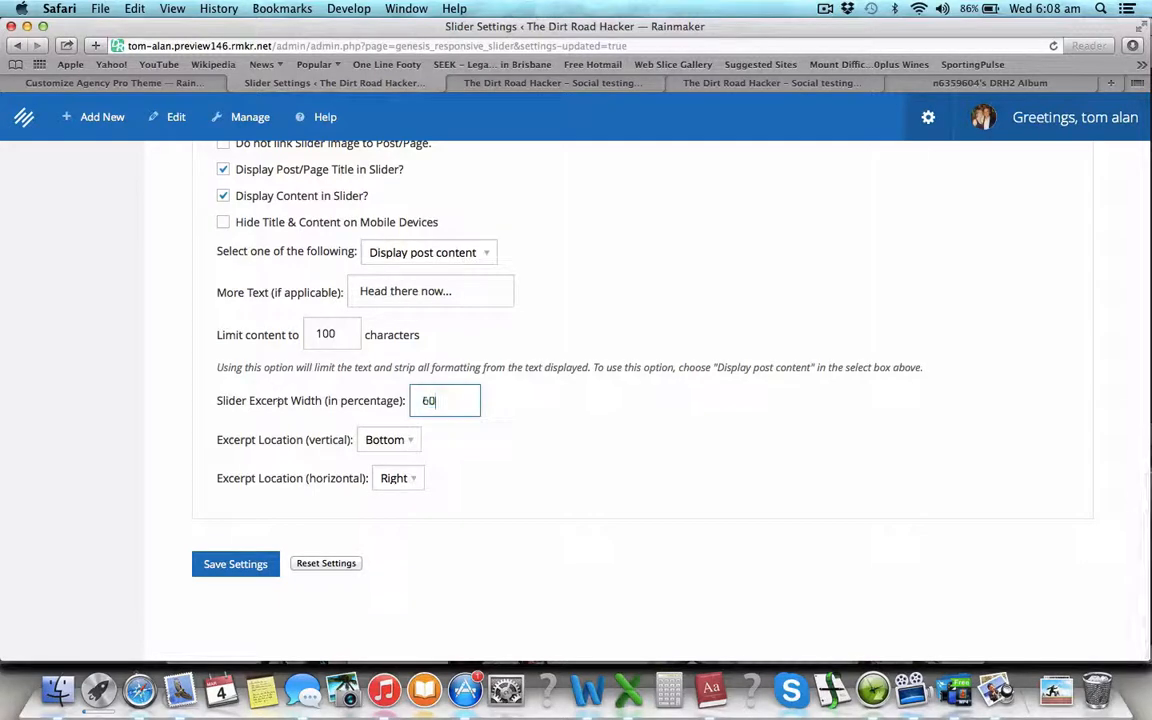
left_click(238, 563)
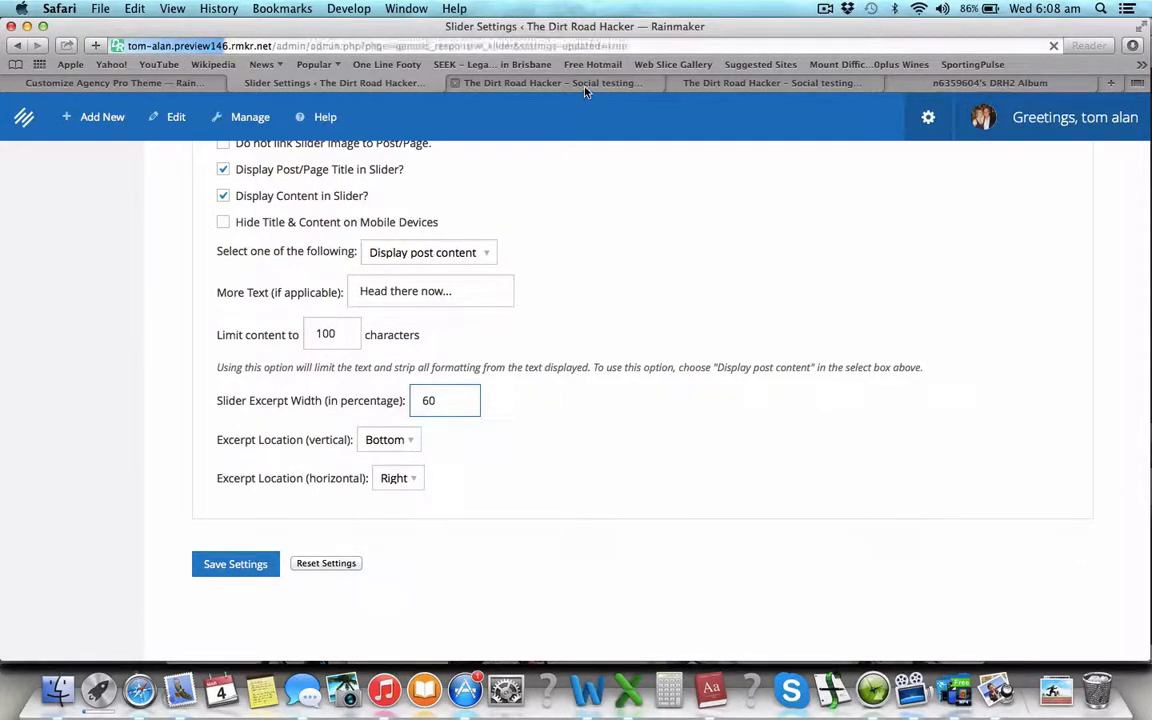
left_click(526, 80)
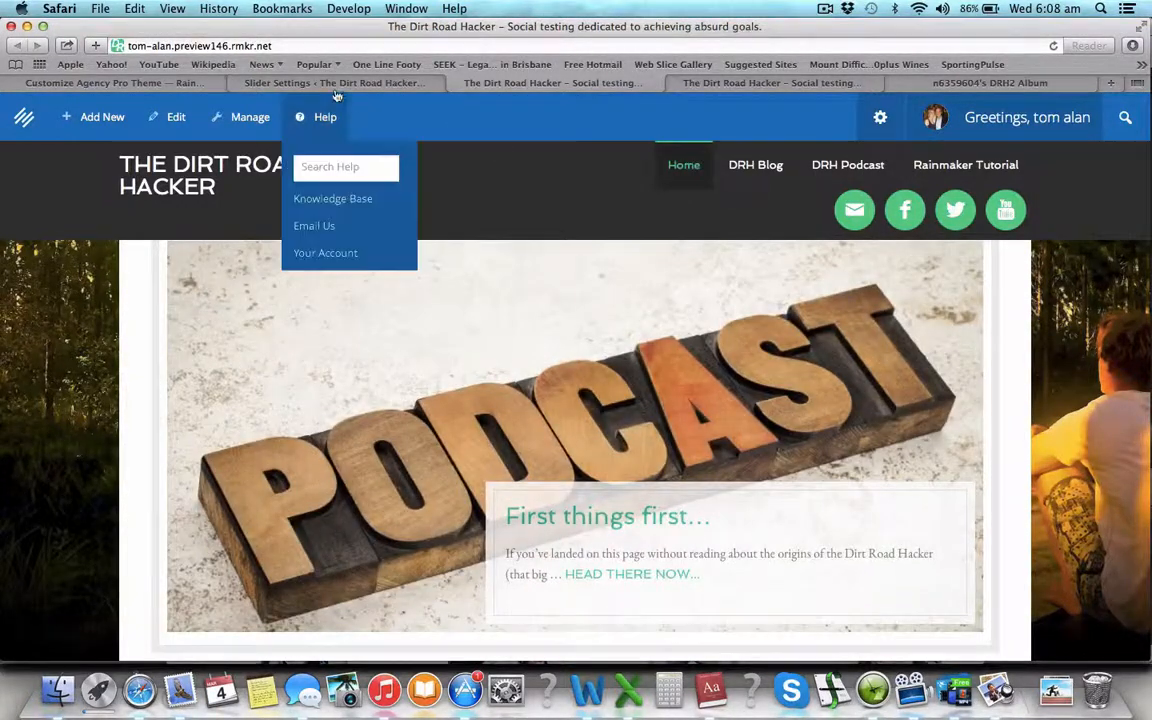
- Change the excerpt width to 50% and save the slider settings
left_click(335, 82)
scroll(370, 440, "down", 15)
scroll(430, 500, "down", 1)
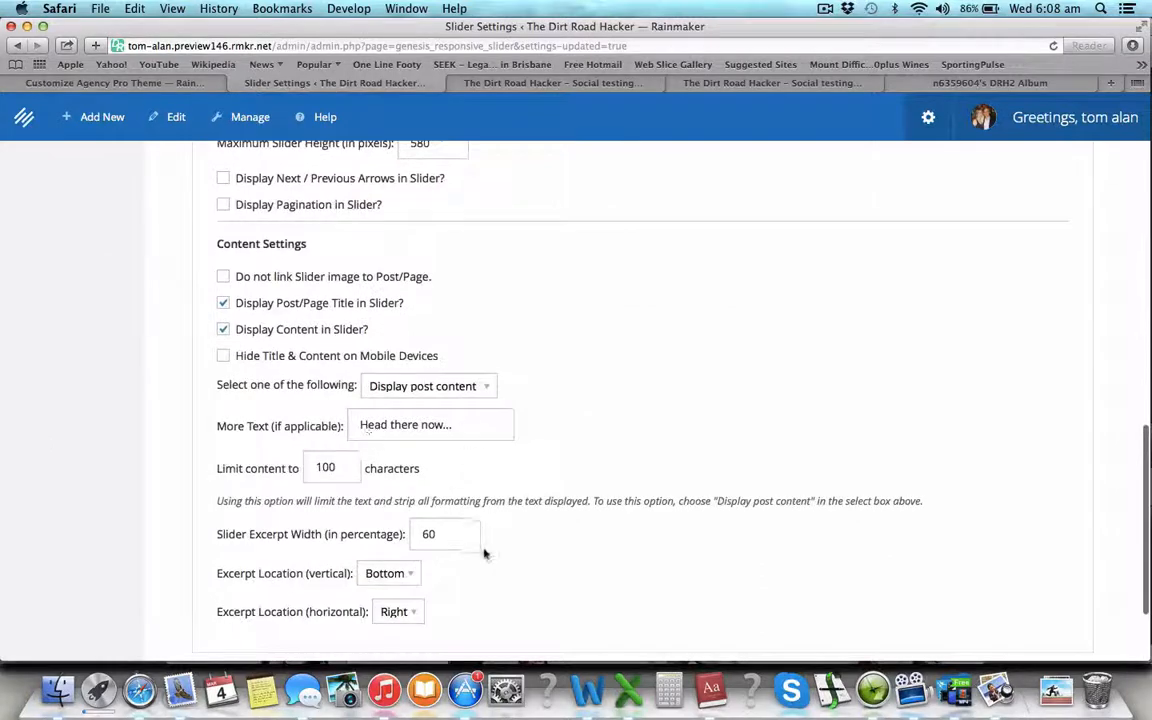
double_click(443, 532)
type("50")
scroll(170, 580, "down", 3)
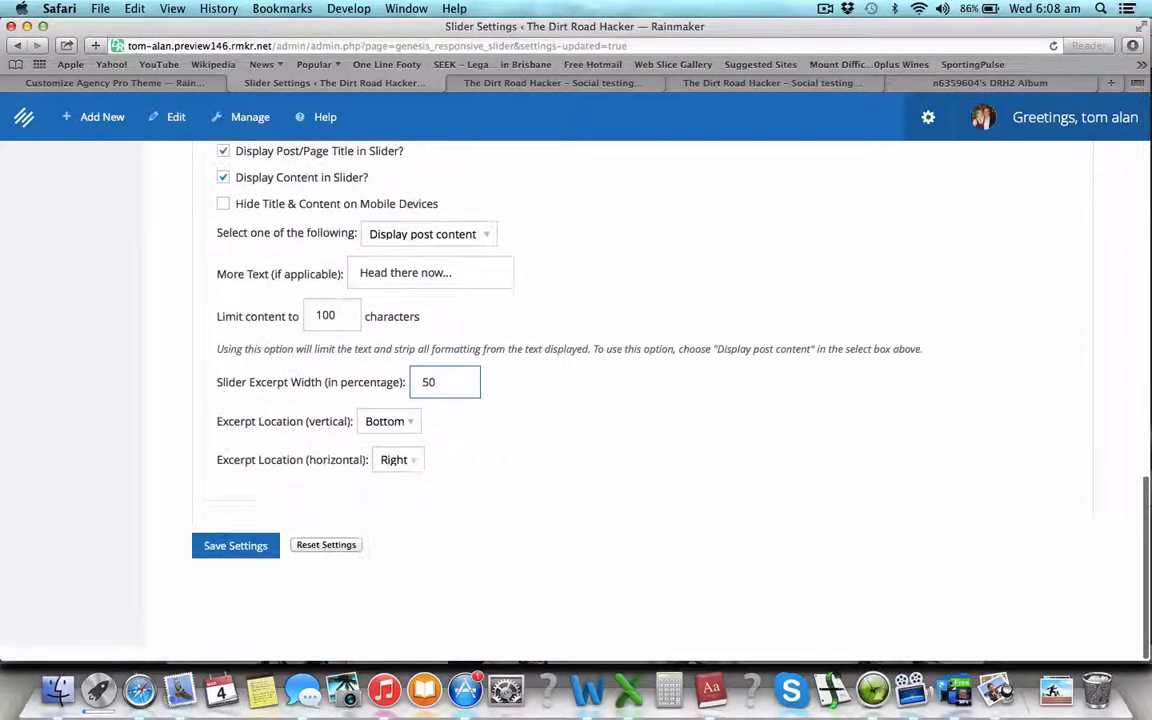
left_click(216, 568)
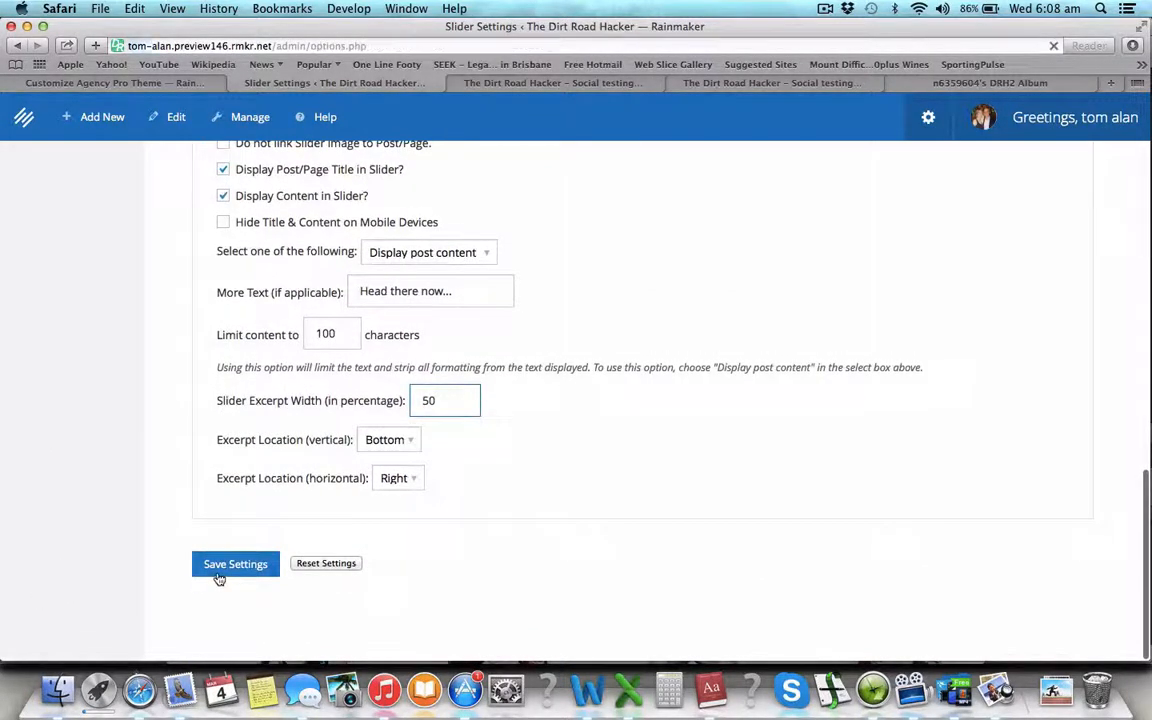
- Back in the customizer, scroll the preview to the footer and open Content Areas
left_click(183, 86)
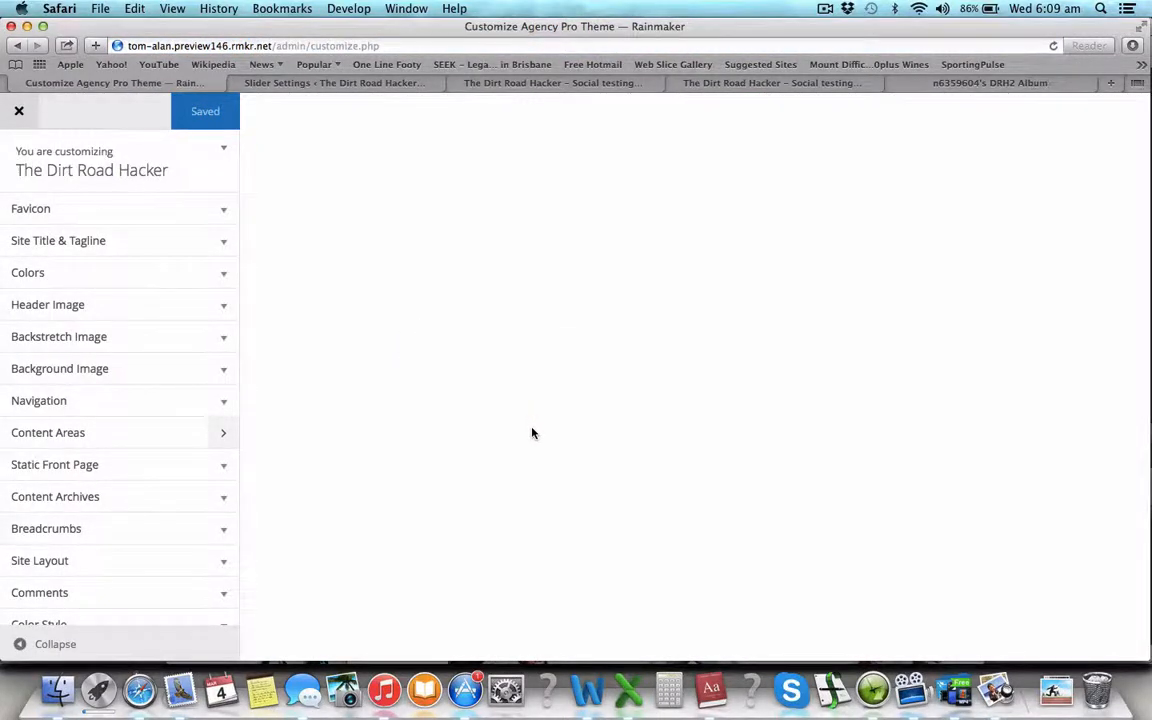
scroll(552, 498, "down", 10)
scroll(550, 497, "down", 20)
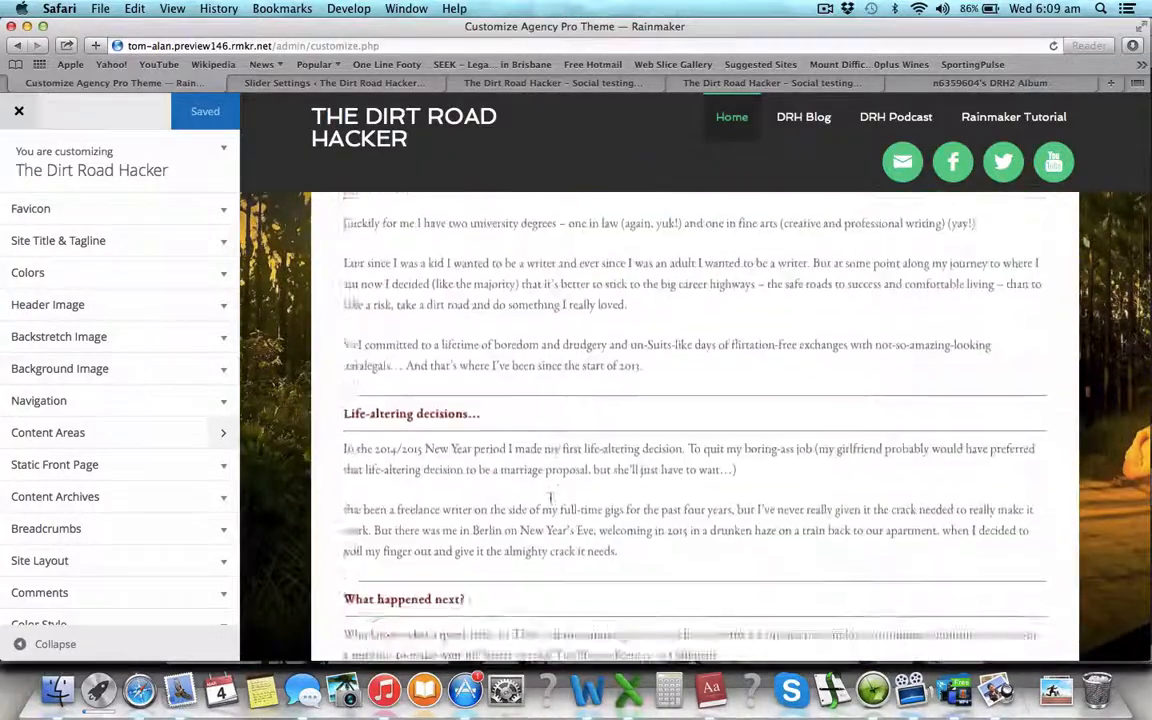
scroll(552, 503, "down", 10)
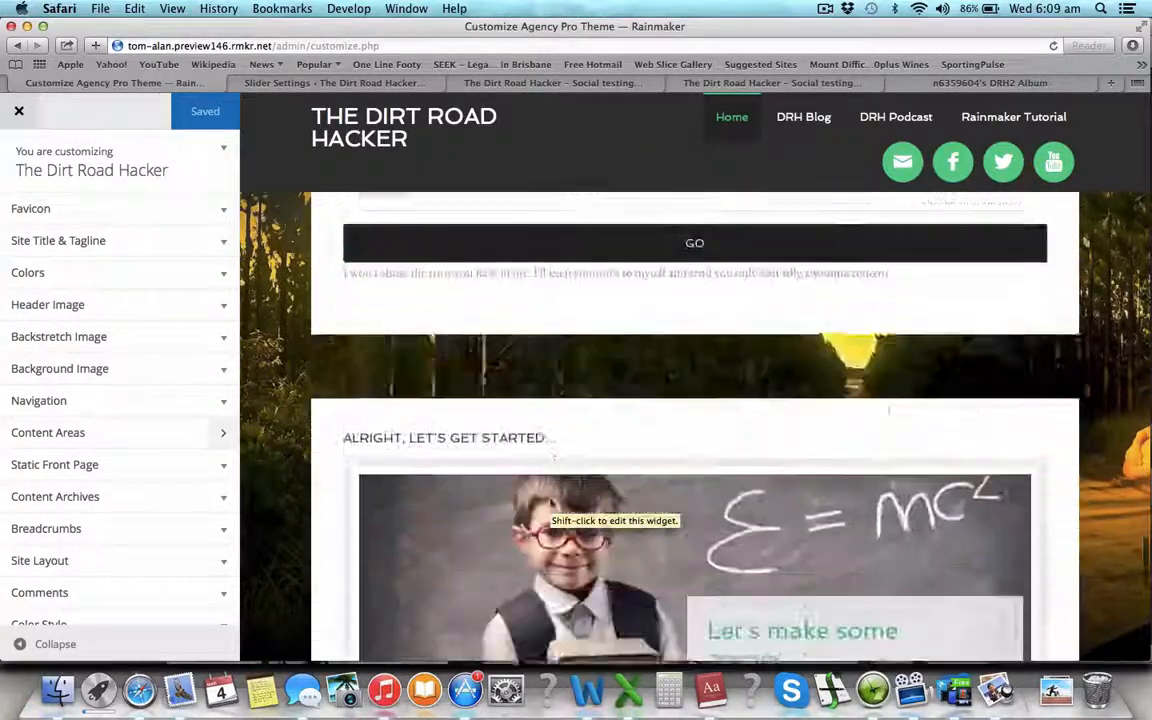
scroll(552, 503, "down", 10)
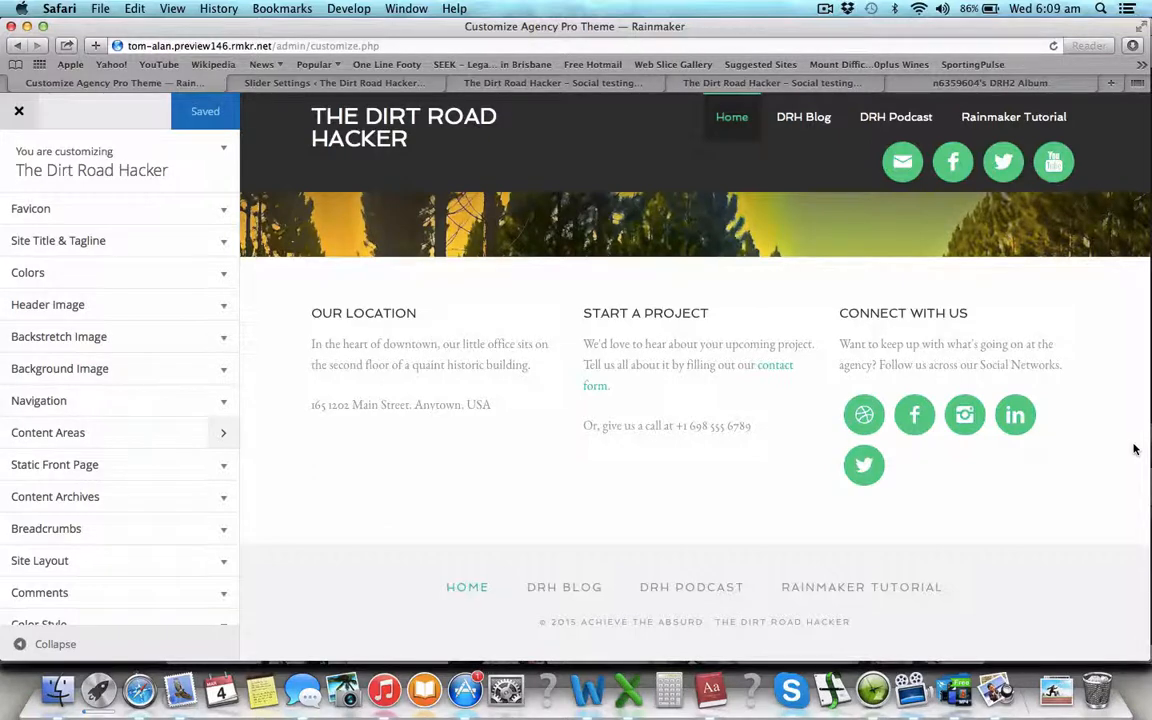
left_click(224, 436)
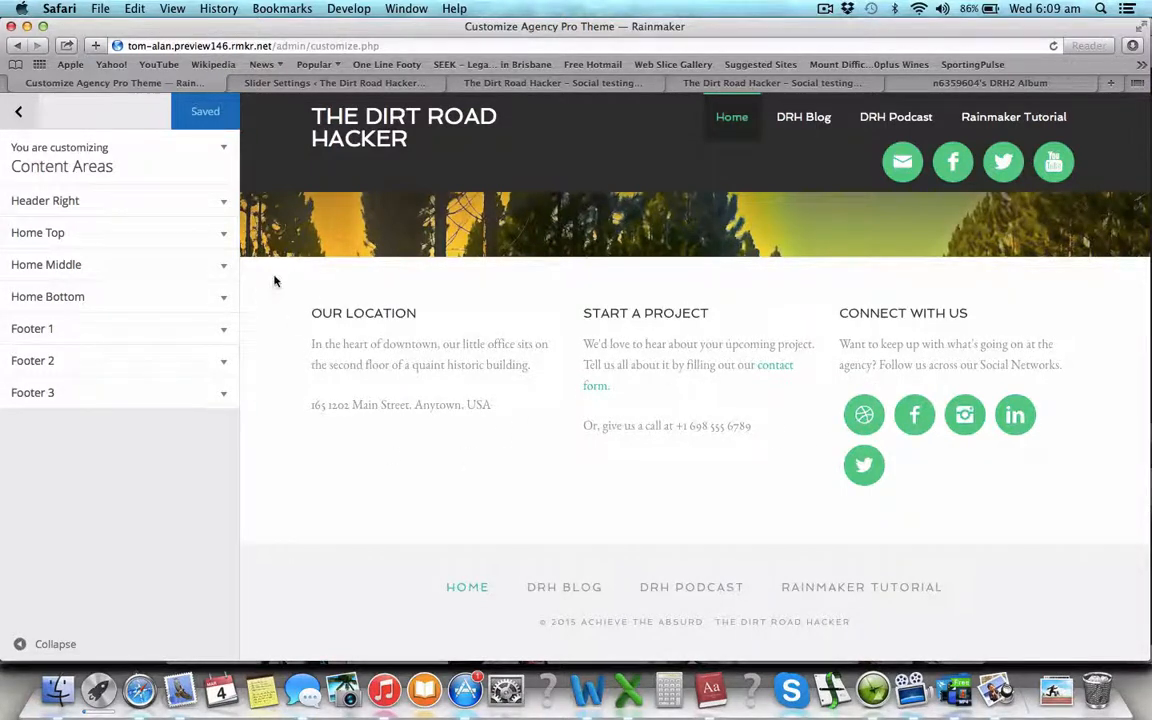
- Replace the Footer 1 Our Location widget body with the About paragraph copied from Word
left_click(224, 330)
key("super+Tab")
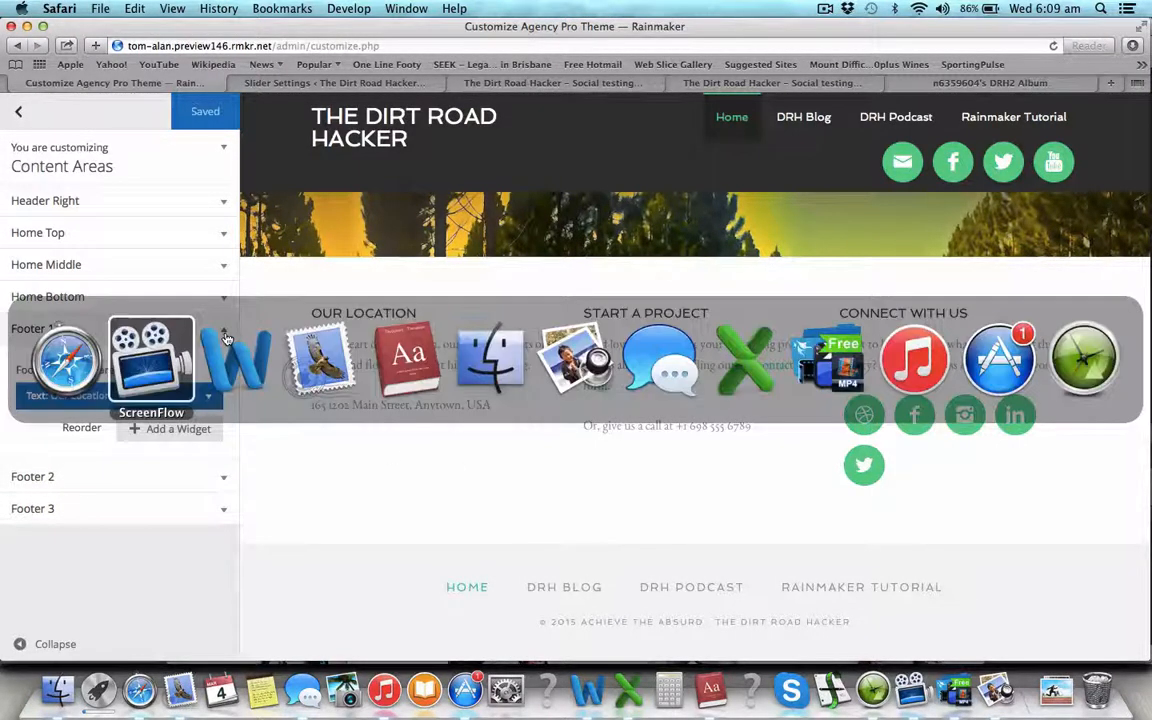
key("super+Tab")
triple_click(513, 327)
key("super+c")
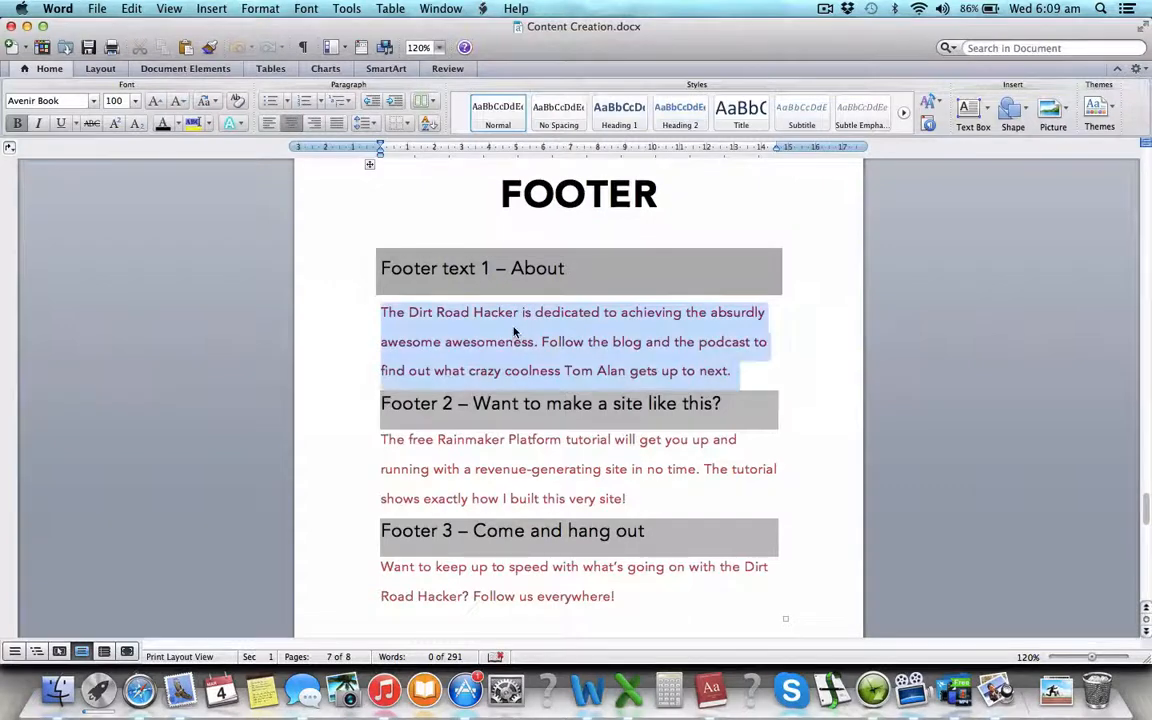
key("super+Tab")
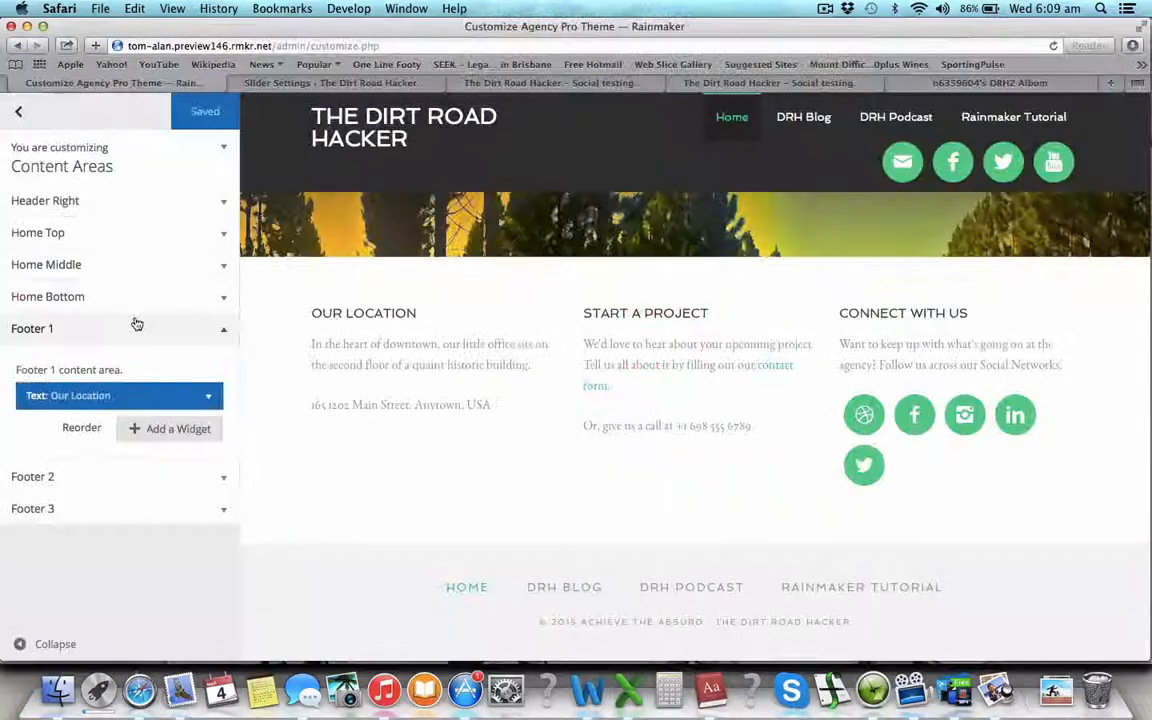
left_click(198, 397)
double_click(152, 491)
key("super+a")
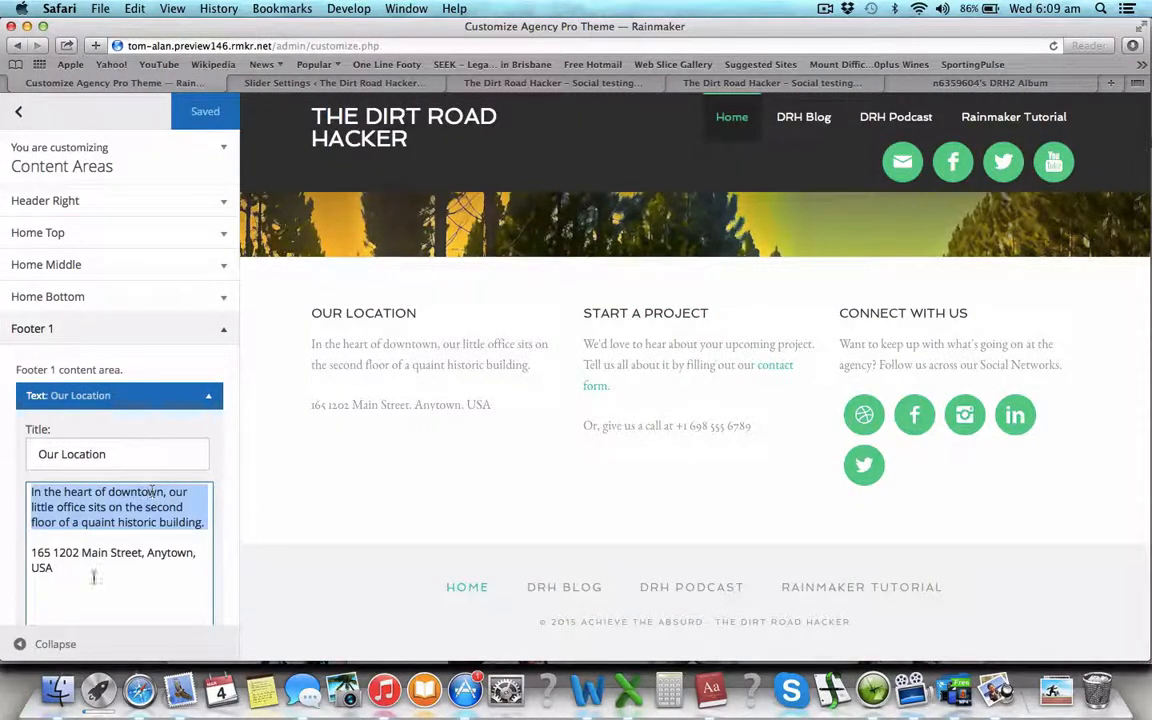
key("super+v")
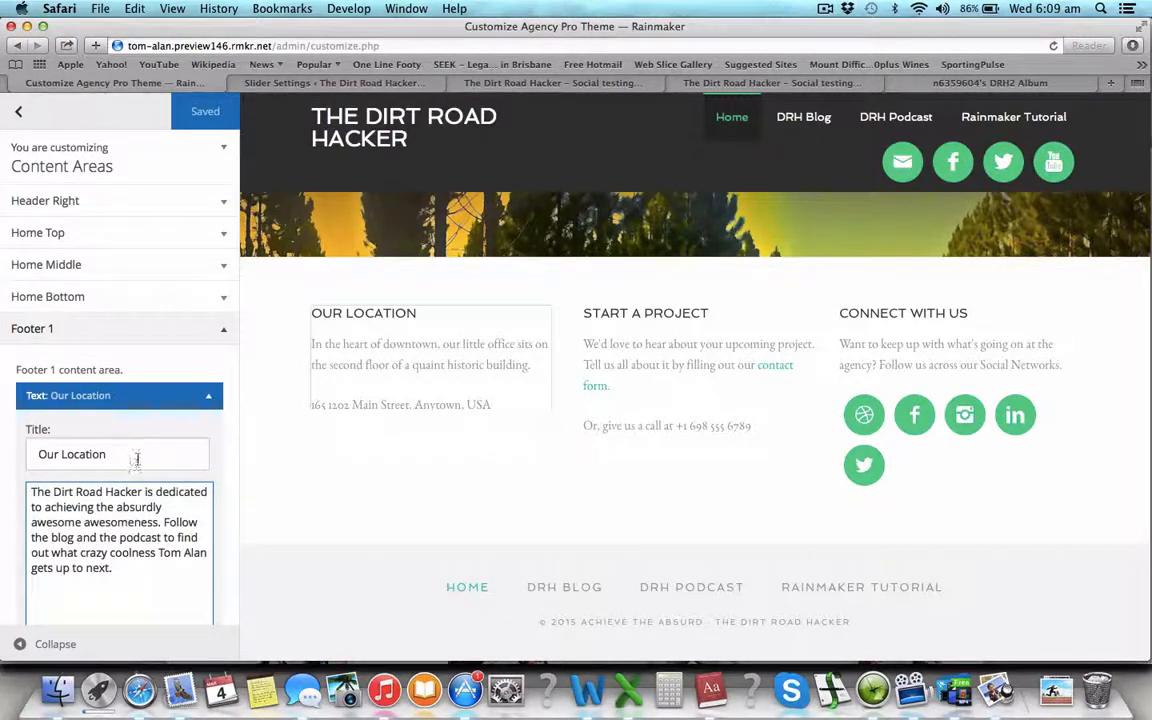
- Change the Footer 1 widget title from Our Location to 'About the DRH'
left_click_drag(137, 455, 36, 455)
type("About the DRH")
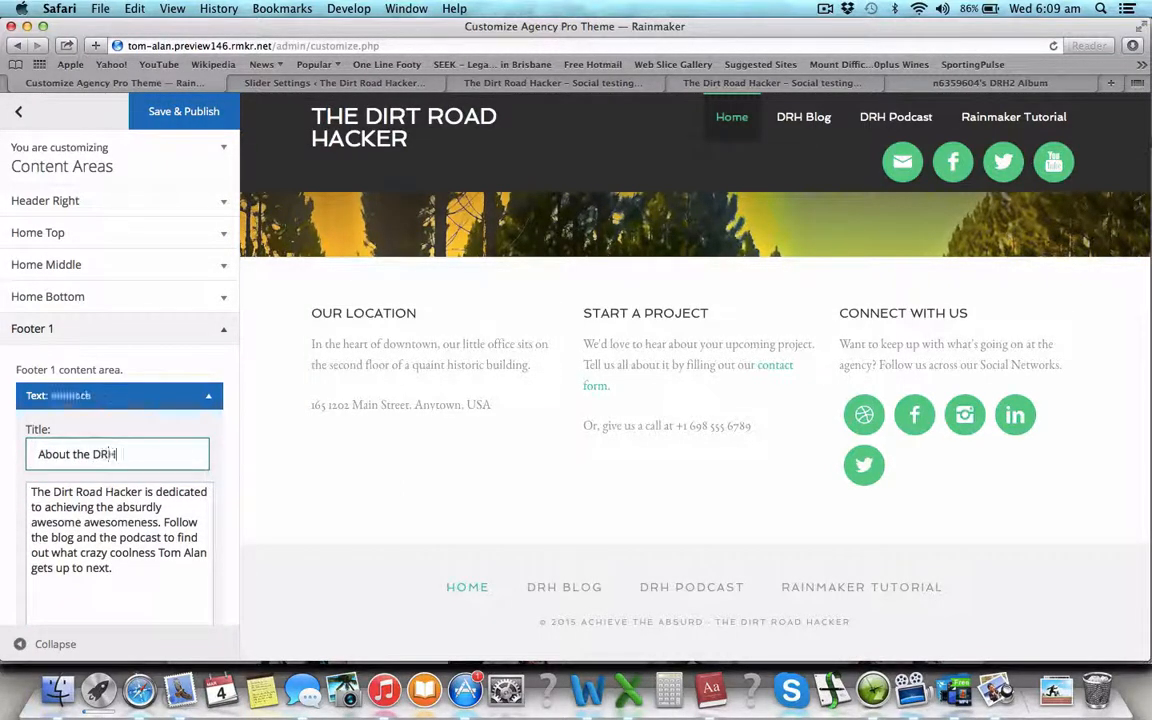
scroll(162, 525, "down", 3)
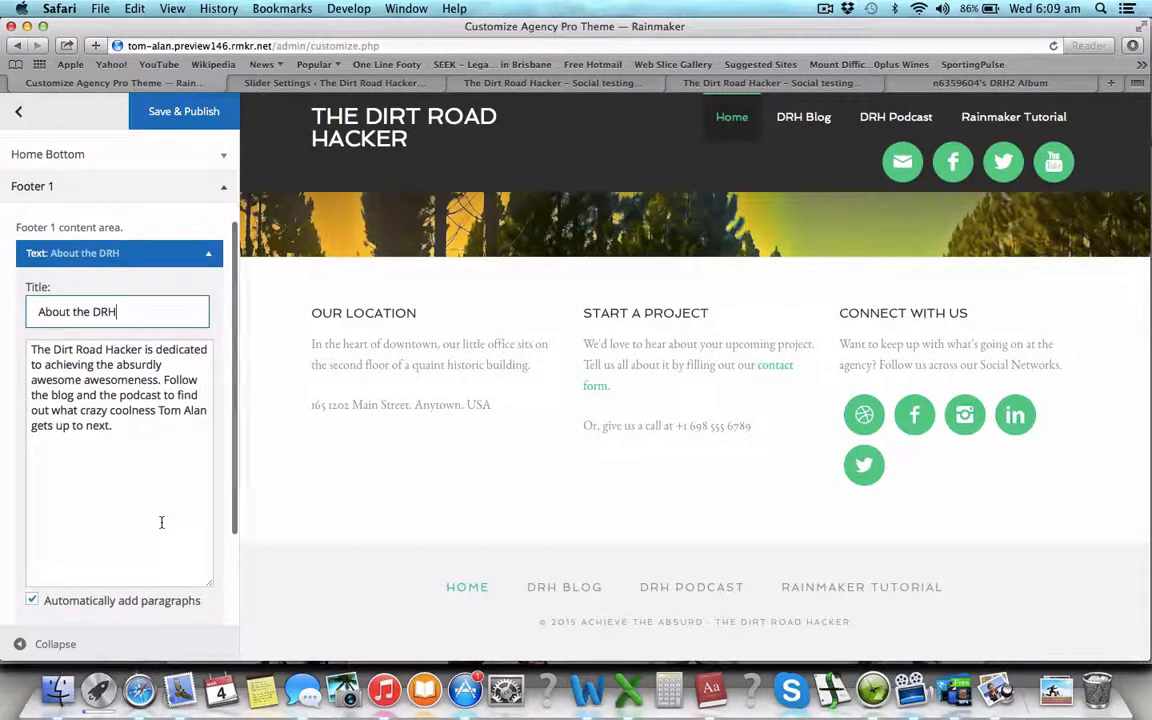
scroll(161, 522, "down", 1)
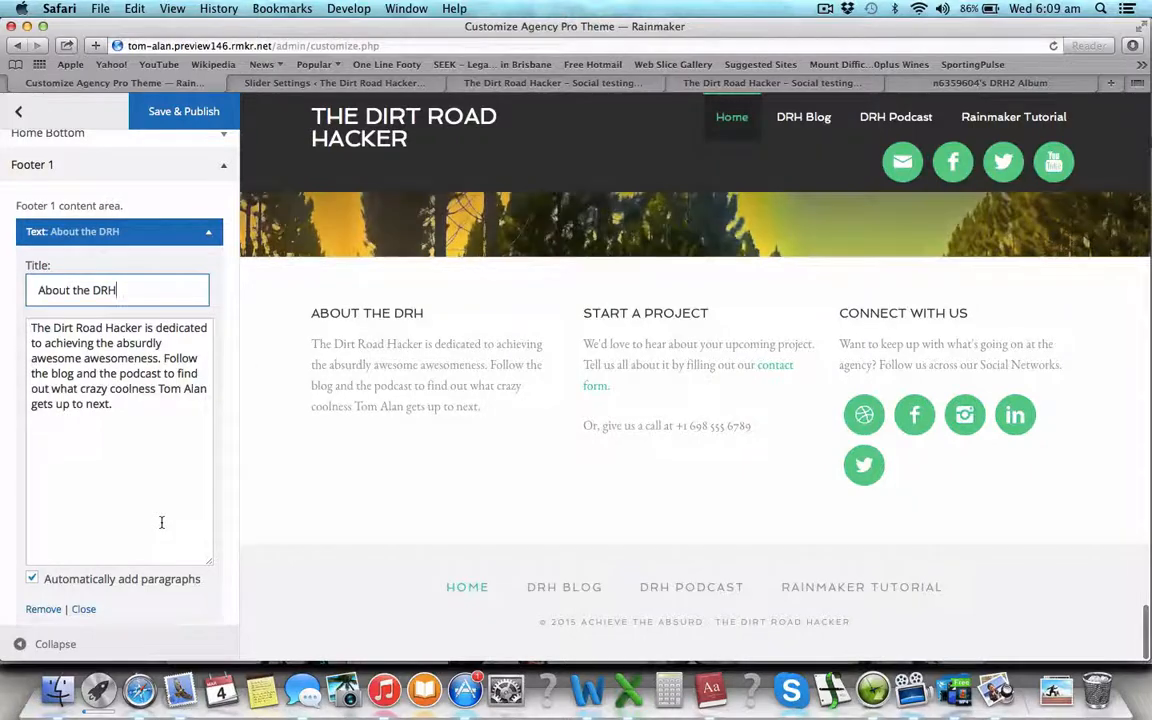
scroll(163, 522, "down", 2)
- Copy the Footer 2 tutorial paragraph from the Word content document
key("super+Tab")
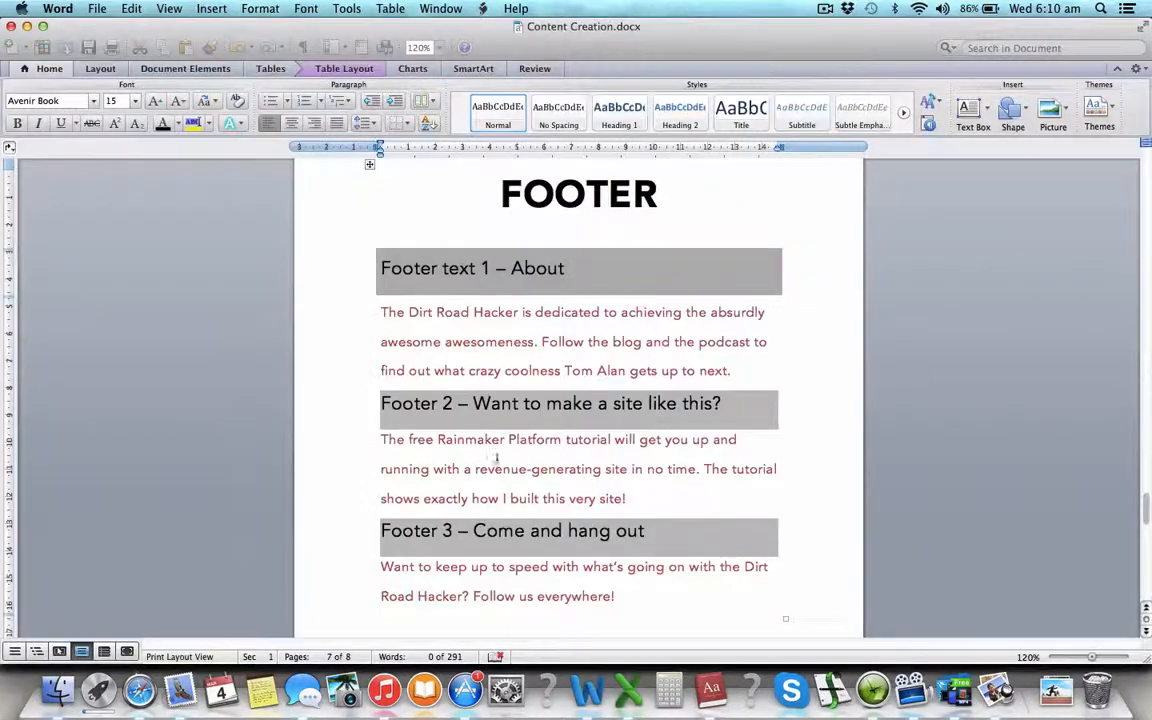
triple_click(488, 469)
key("super+c")
key("super+Tab")
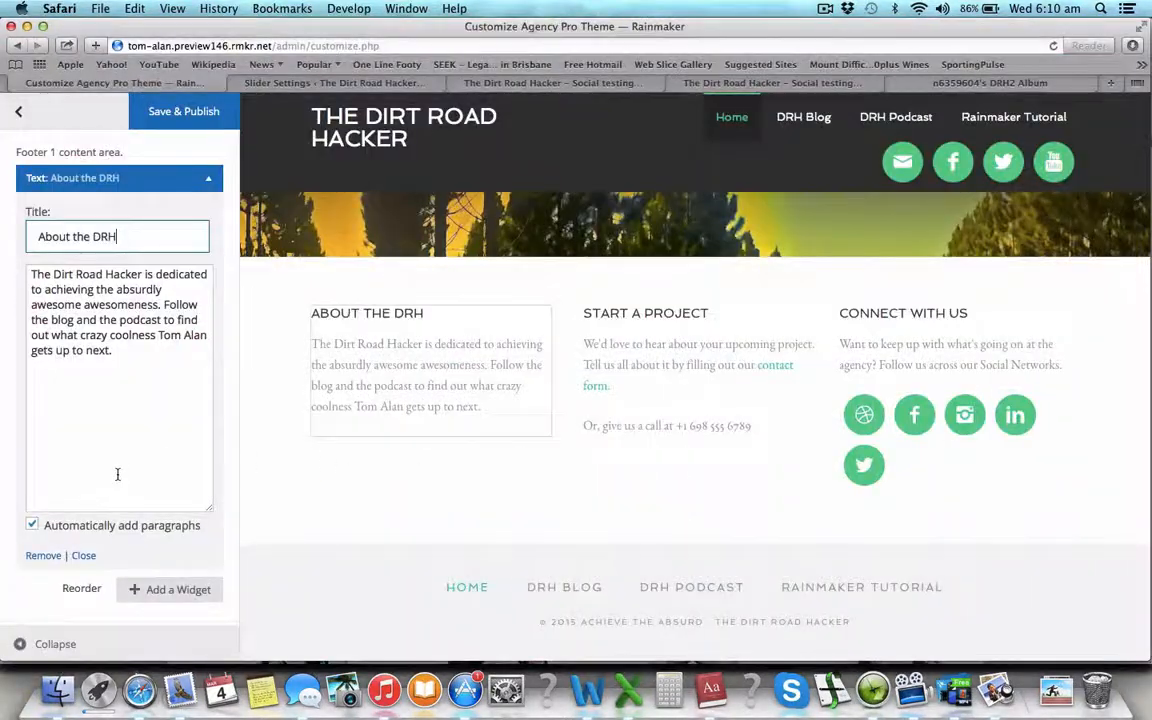
scroll(118, 475, "down", 2)
left_click(223, 592)
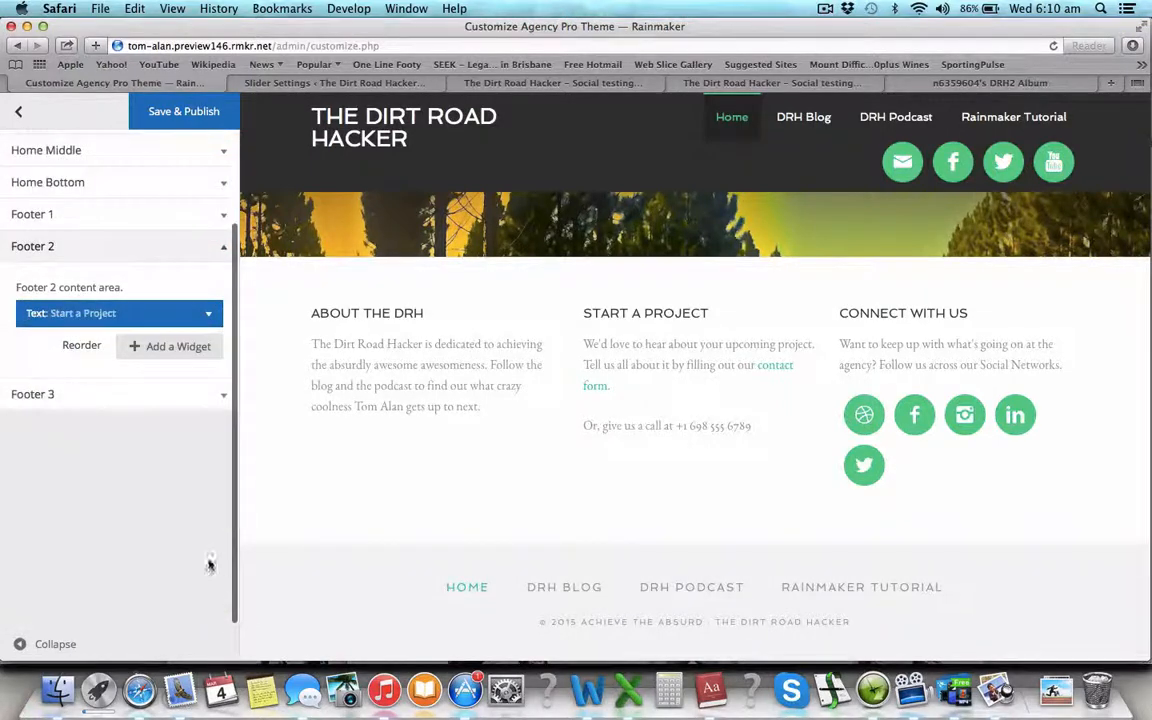
- Replace the Start a Project widget text with the tutorial paragraph and retitle it 'Let's make some money'
left_click(210, 318)
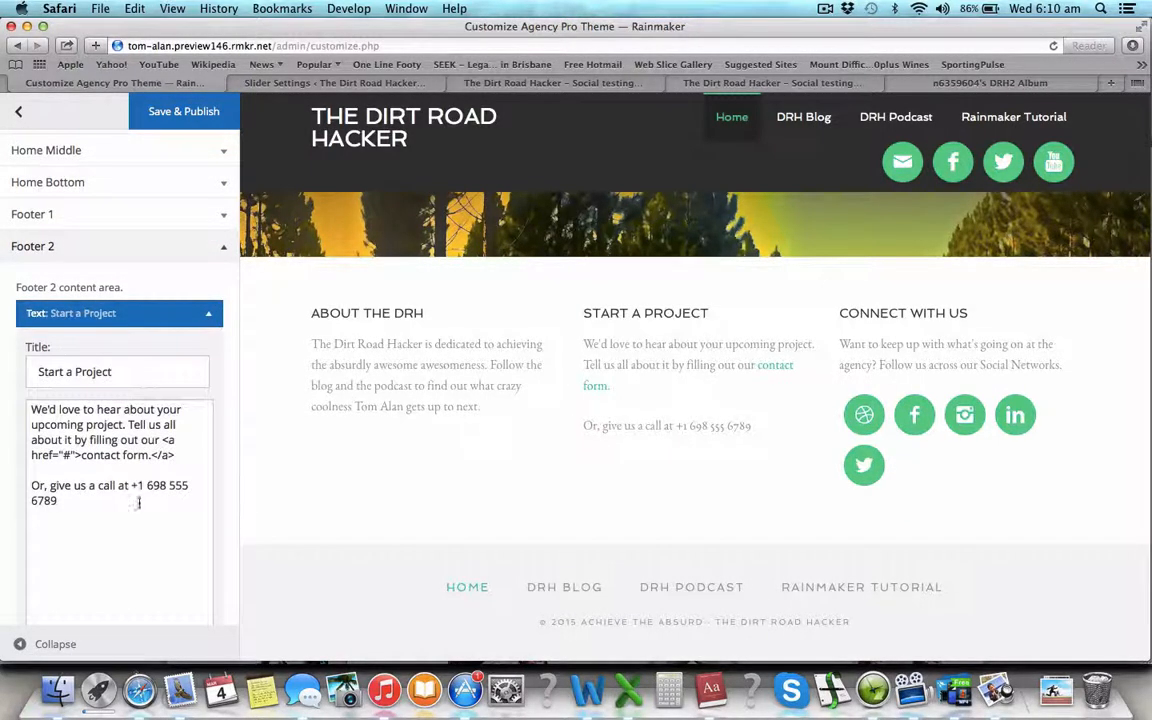
left_click_drag(137, 501, 20, 377)
key("super+v")
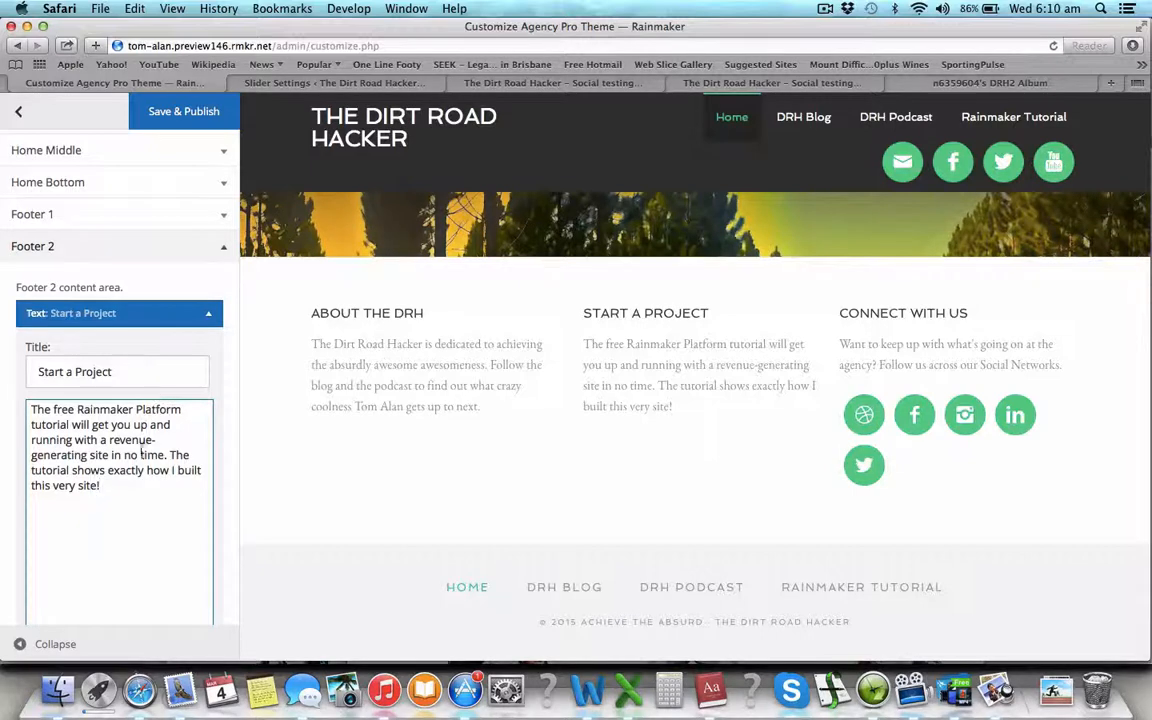
left_click(115, 371)
key("super+a")
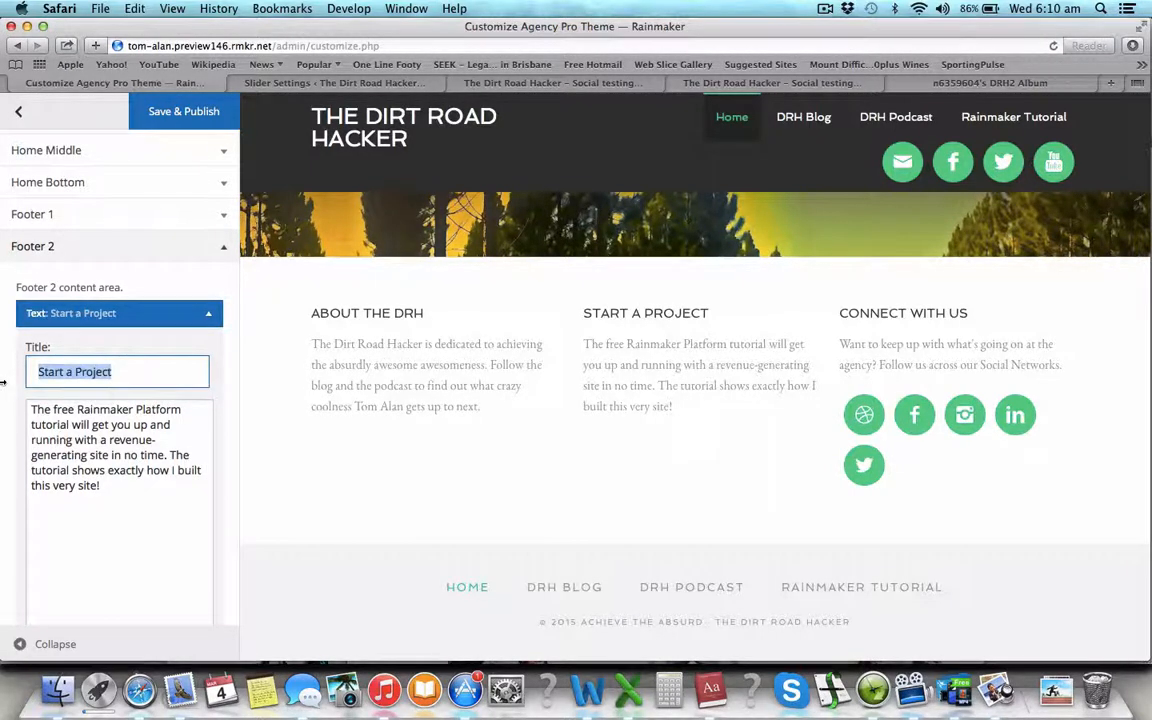
type("tet's make some money")
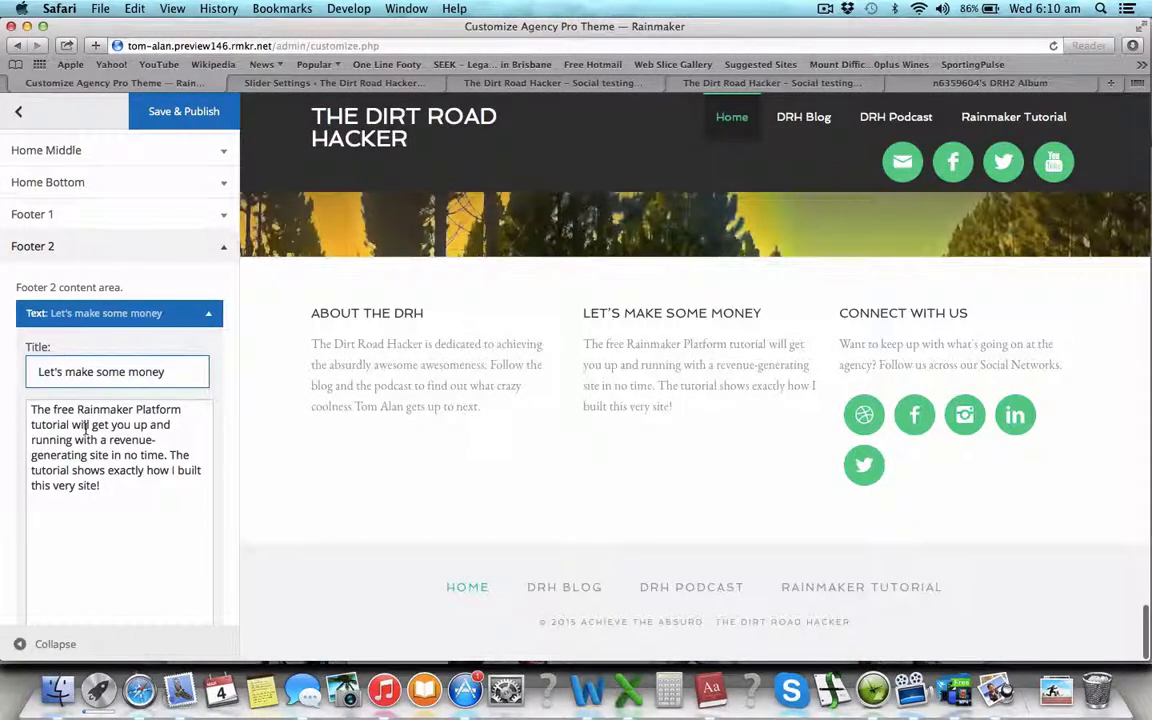
- Copy the 'Want to keep up to speed' paragraph for Footer 3 from Word
key("super+Tab")
triple_click(473, 589)
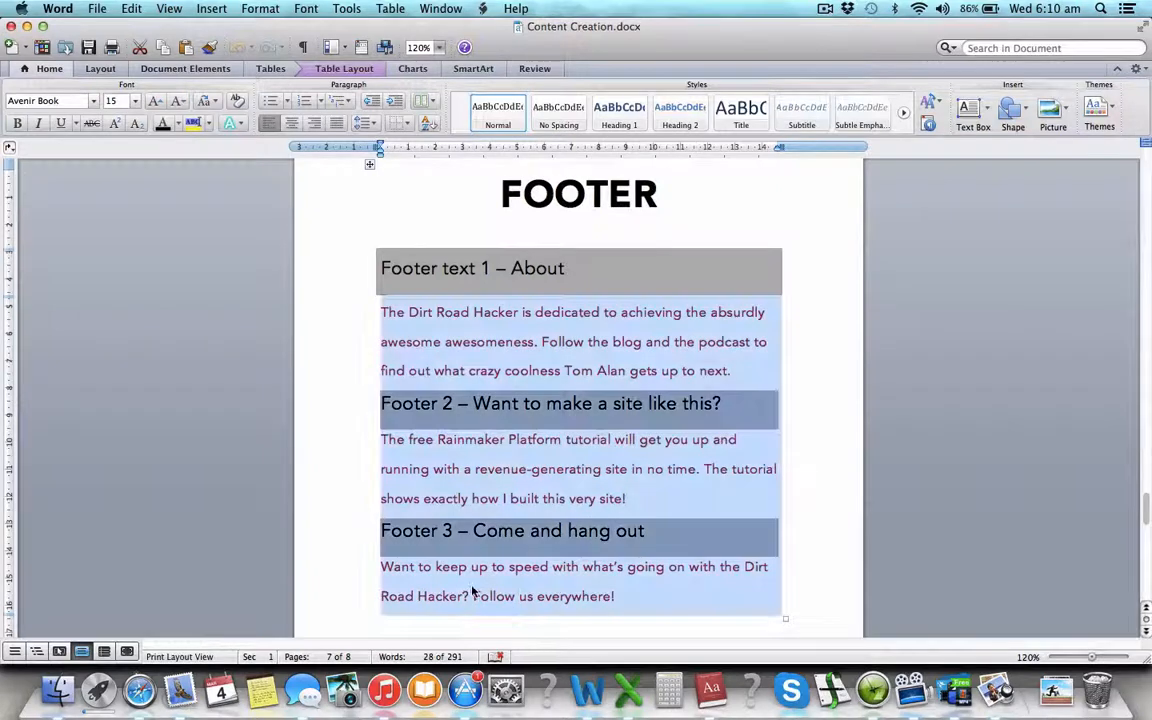
left_click(473, 592)
left_click_drag(643, 590, 395, 568)
key("super+c")
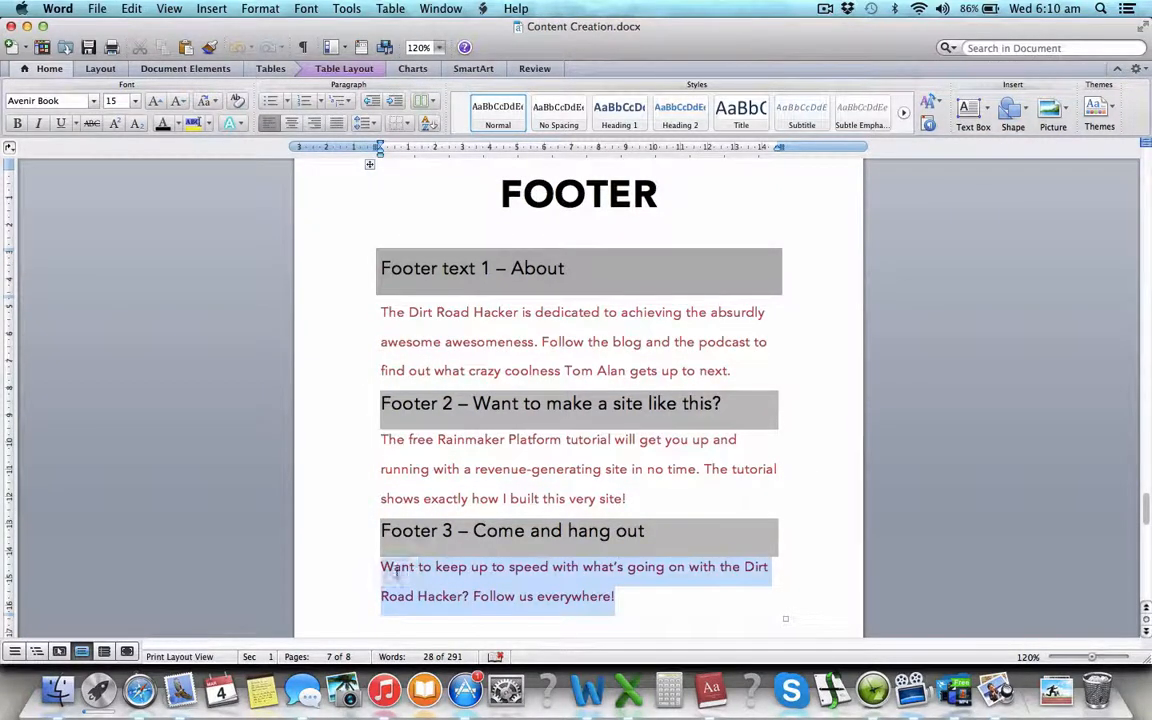
key("super+Tab")
scroll(176, 503, "down", 3)
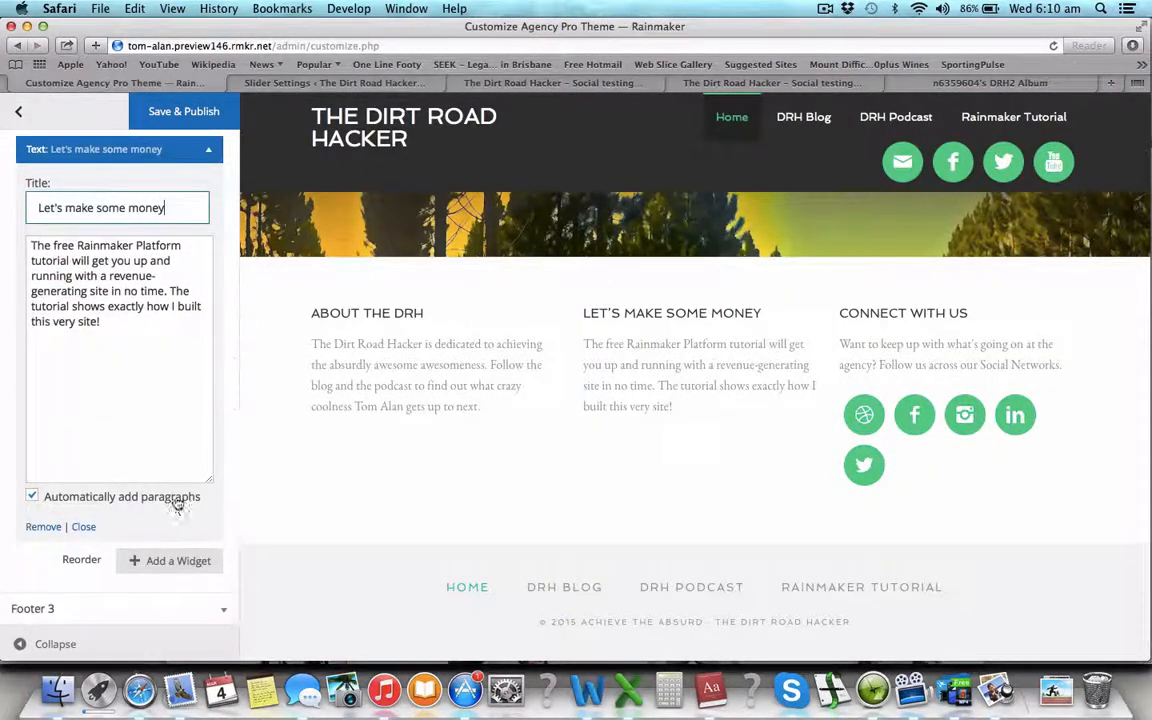
left_click(220, 612)
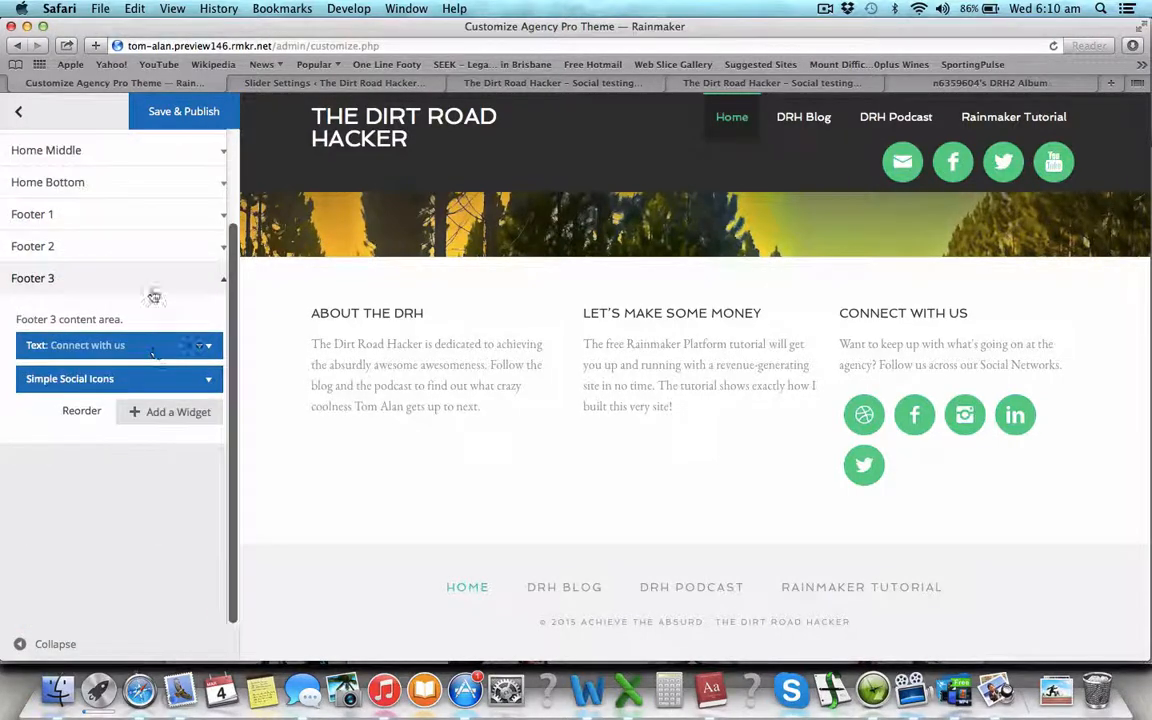
- Rename the Connect with us widget 'Connect and hang out' and paste the Follow us everywhere text as its body
left_click(200, 378)
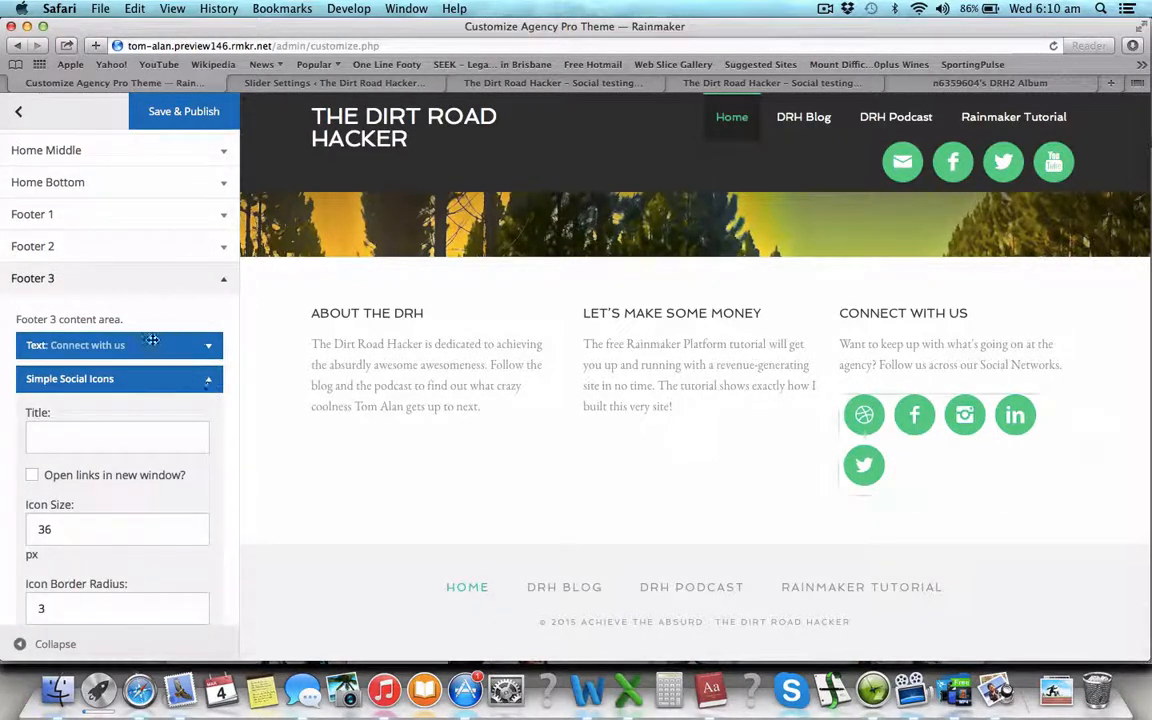
left_click(199, 347)
left_click_drag(139, 402, 70, 402)
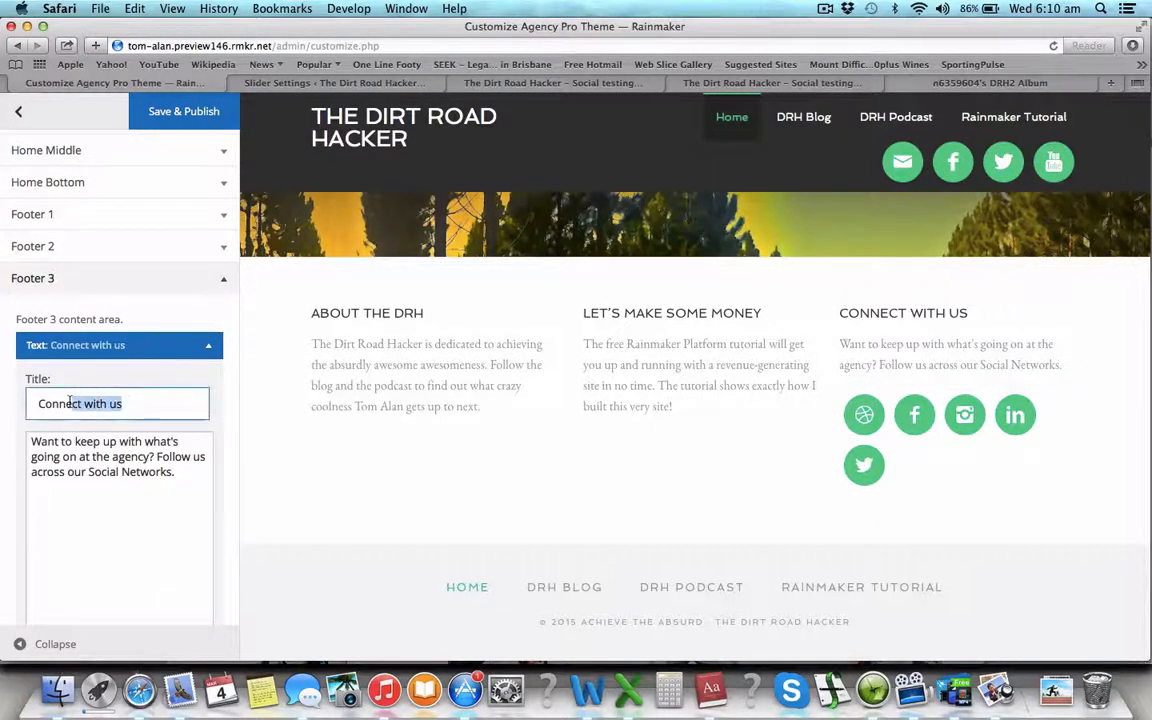
type("and hang ou")
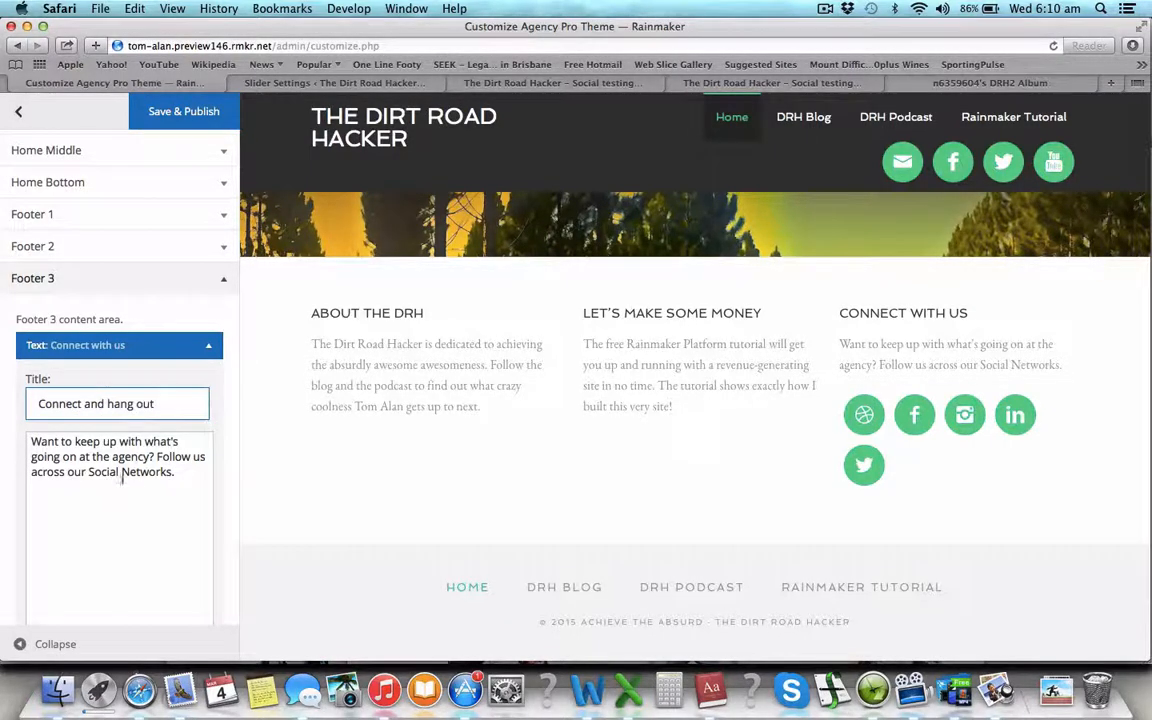
key("super+a")
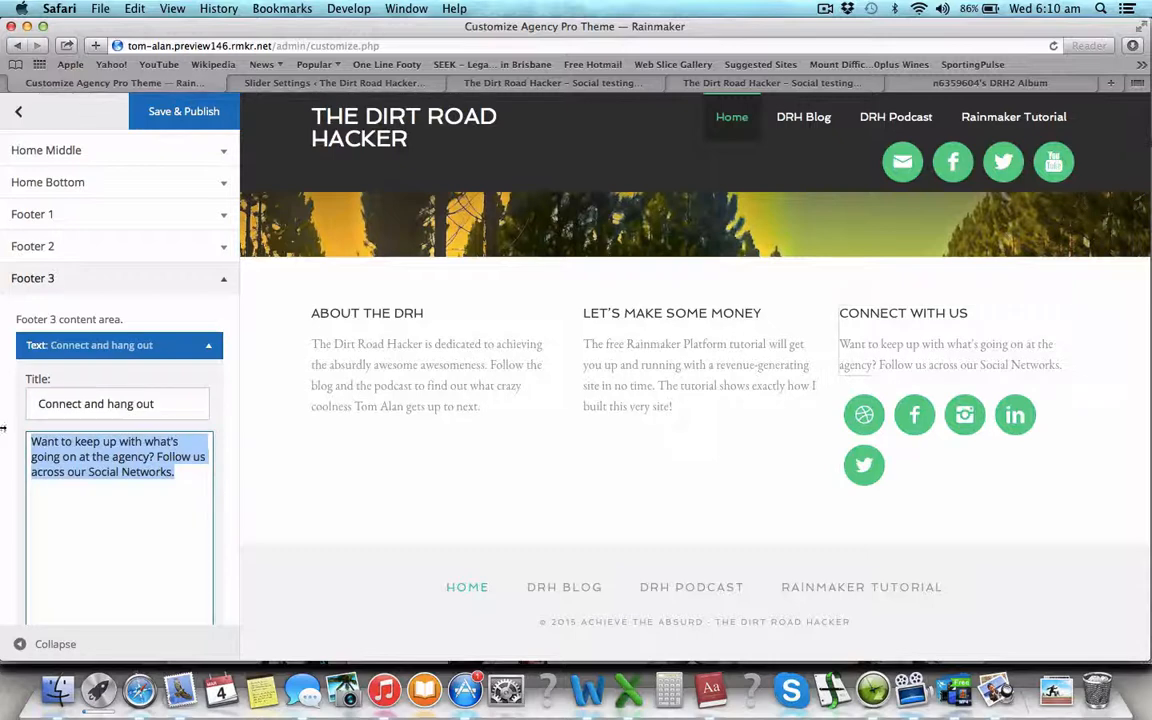
key("super+v")
scroll(167, 510, "down", 3)
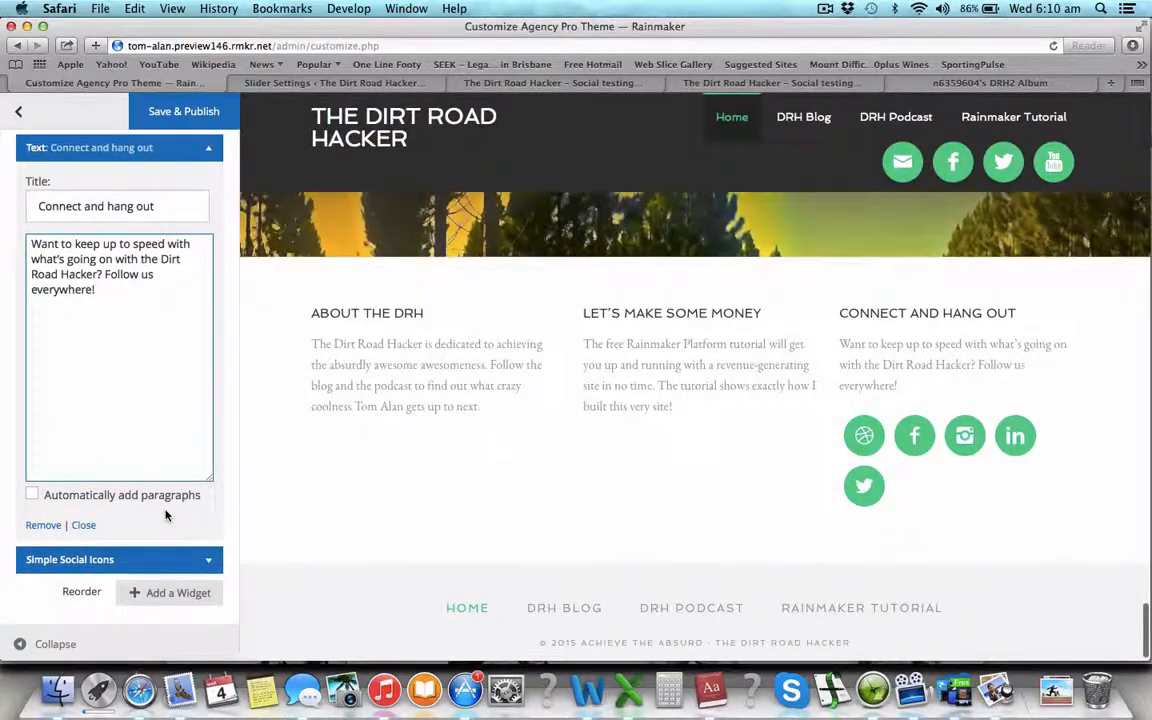
- In the footer Simple Social Icons widget, clear the Dribbble link and put # in the Email field
left_click(210, 563)
scroll(165, 405, "up", 1)
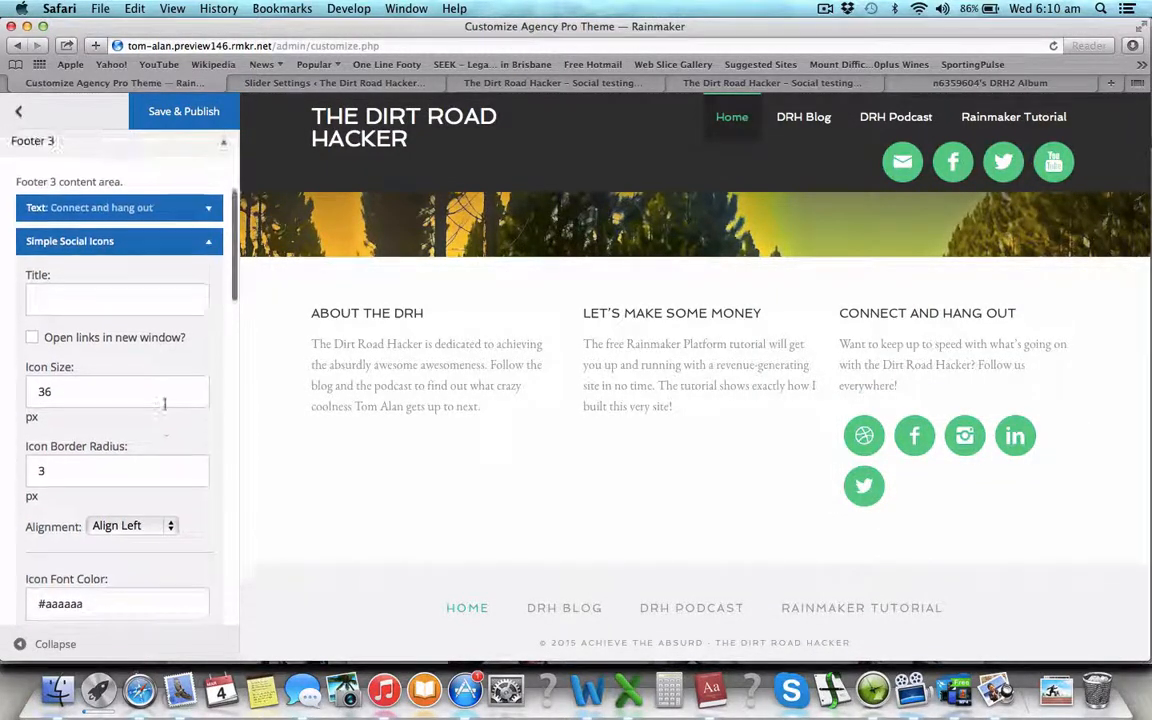
scroll(165, 404, "down", 10)
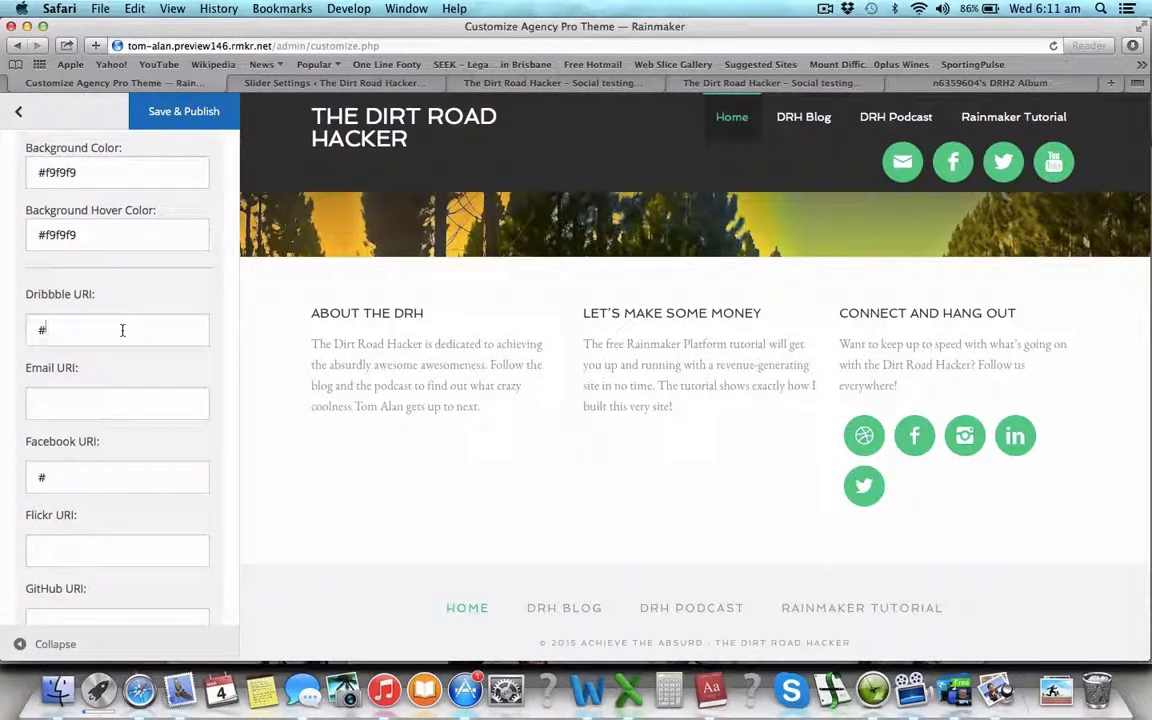
left_click_drag(121, 329, 3, 333)
scroll(83, 410, "down", 2)
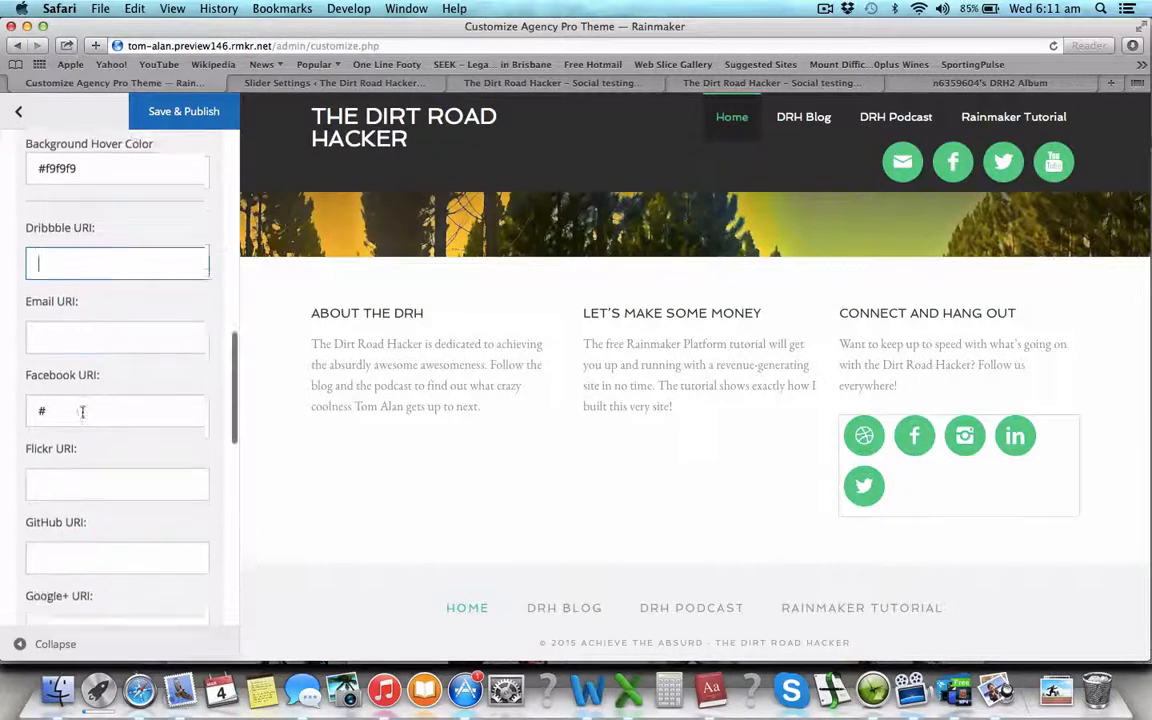
scroll(82, 412, "up", 2)
left_click(86, 392)
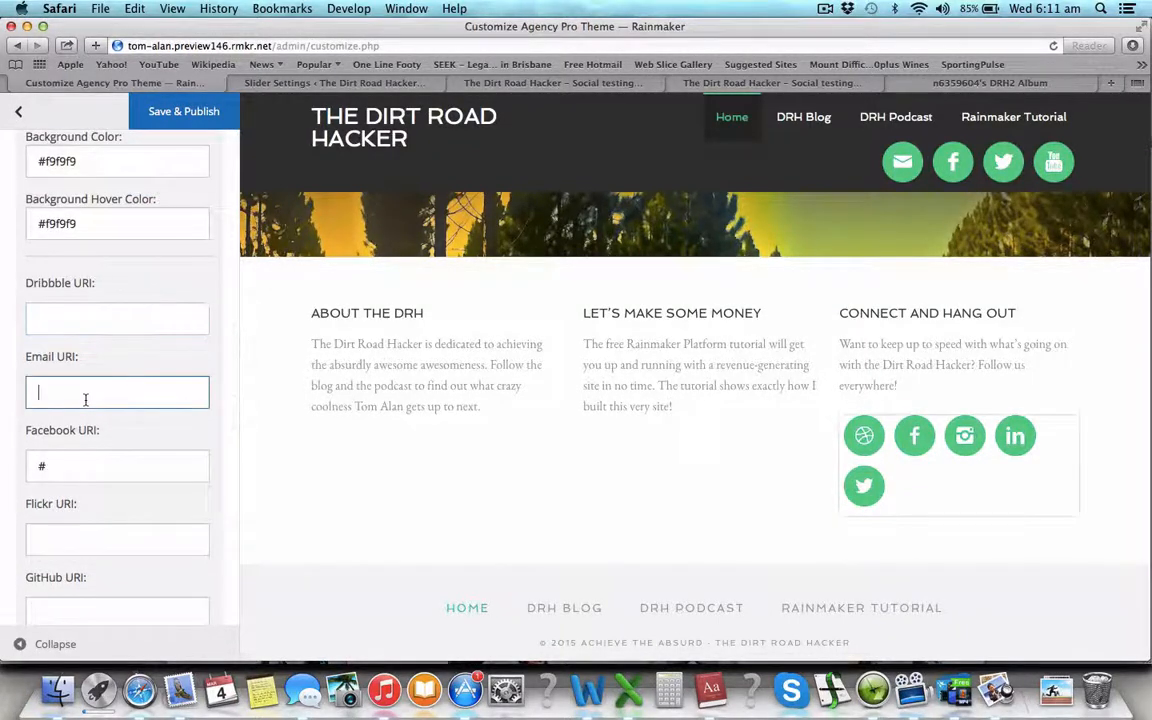
type("#")
scroll(96, 380, "down", 5)
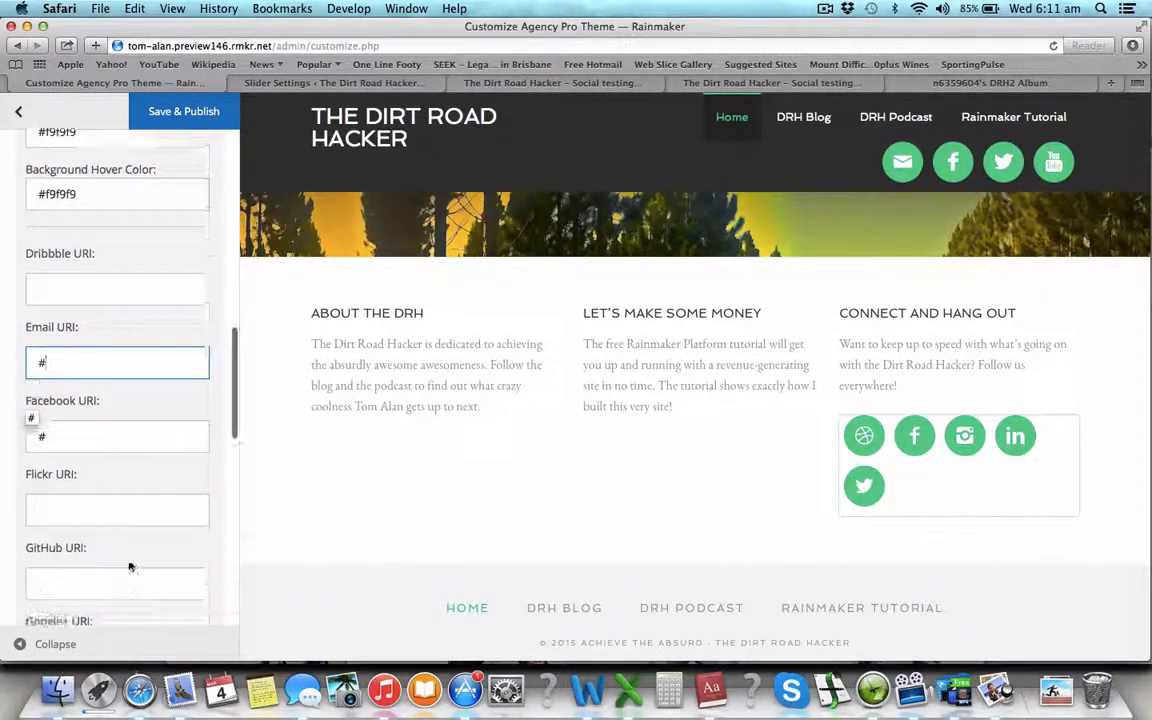
- Clear the Instagram and LinkedIn link placeholders
left_click(129, 552)
key("BackSpace")
scroll(80, 450, "down", 3)
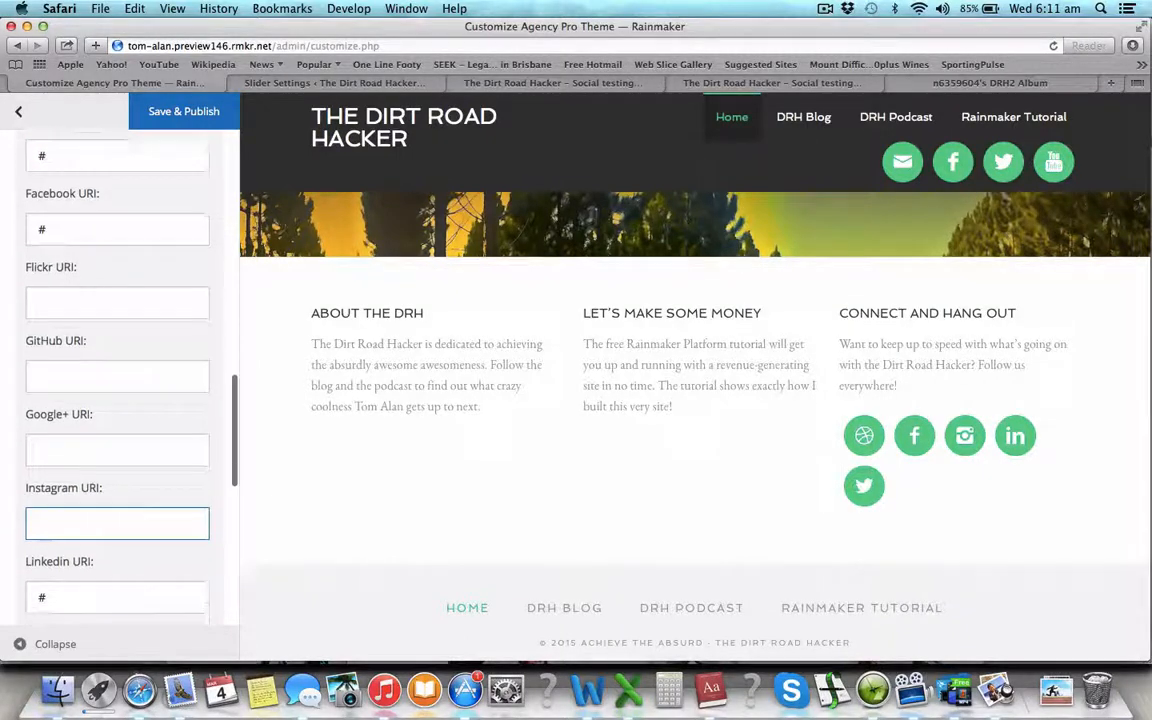
left_click(77, 496)
key("BackSpace")
scroll(117, 400, "down", 3)
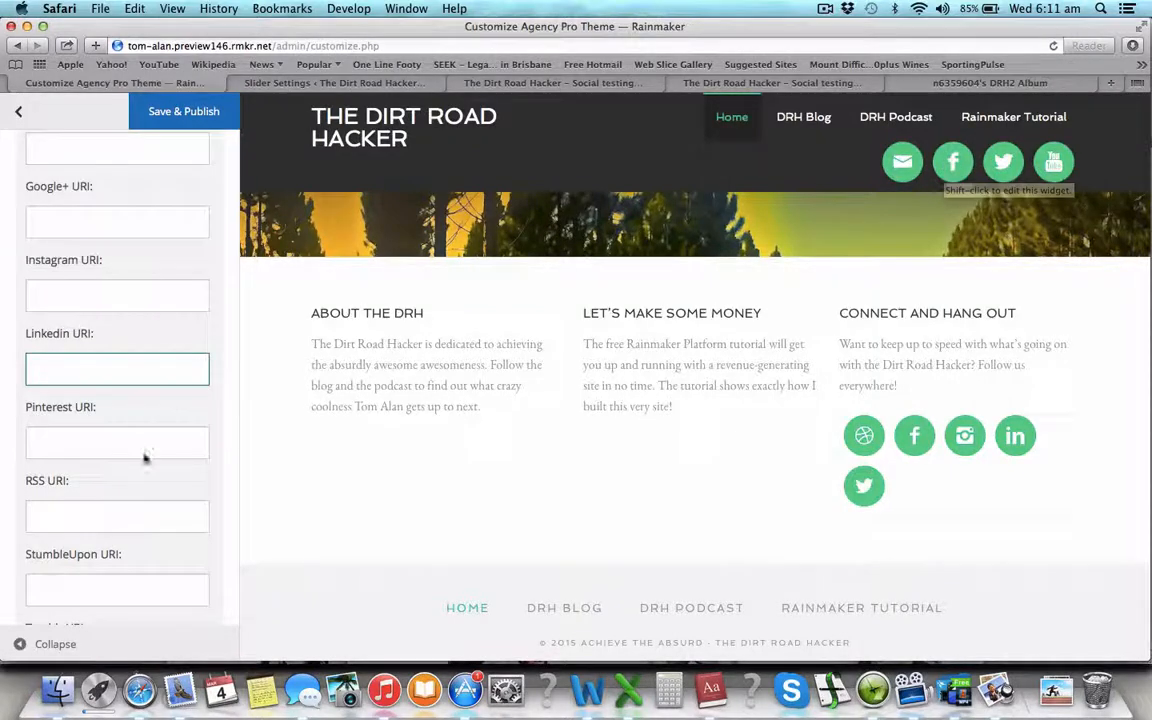
scroll(144, 455, "down", 9)
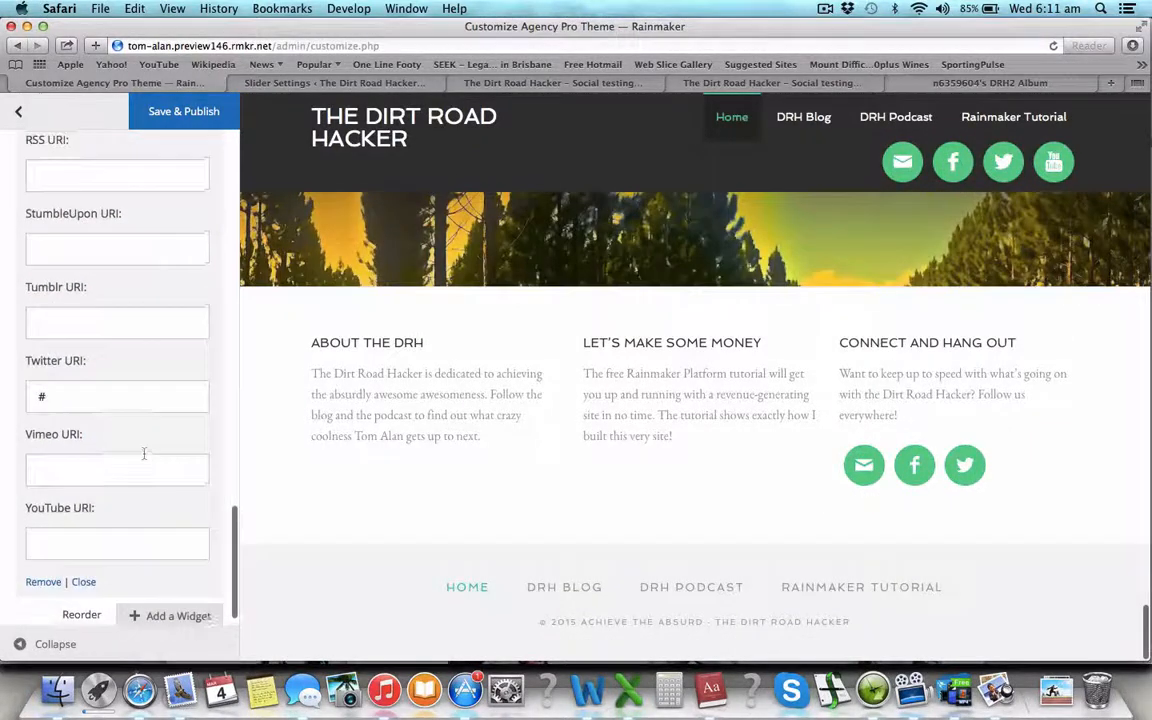
- Set the YouTube link to # and enter the site owner's email address as the Email URI
left_click(113, 533)
type("#")
scroll(118, 412, "up", 20)
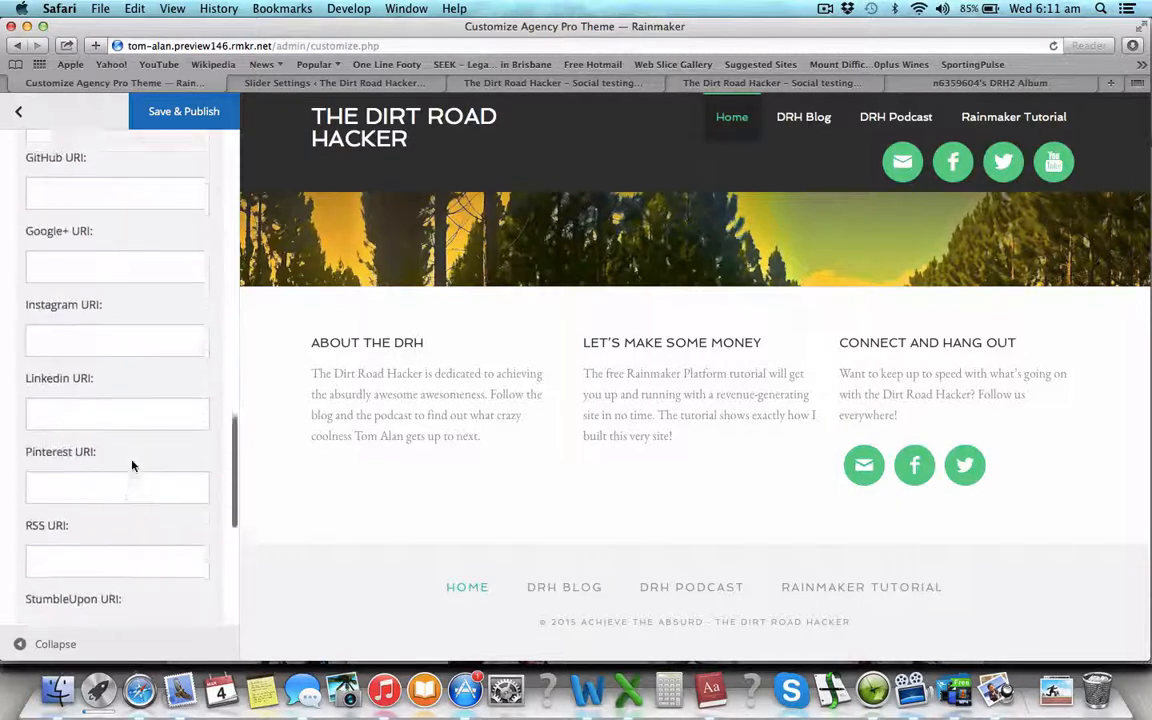
left_click(88, 383)
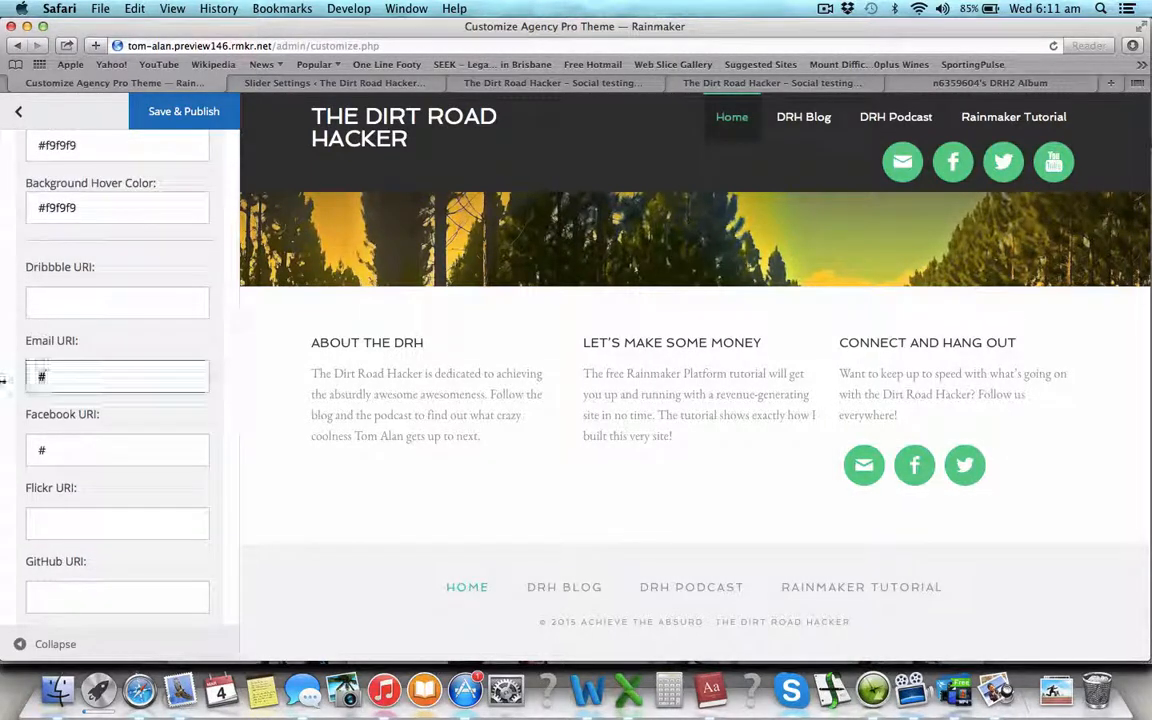
key("BackSpace")
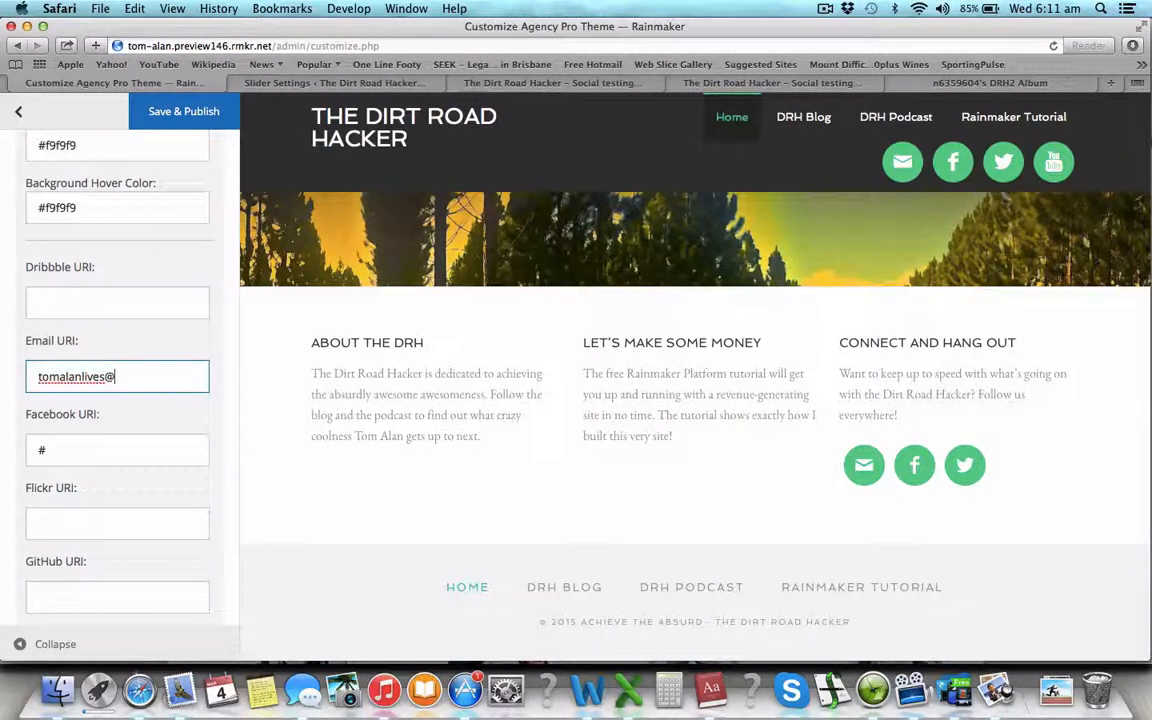
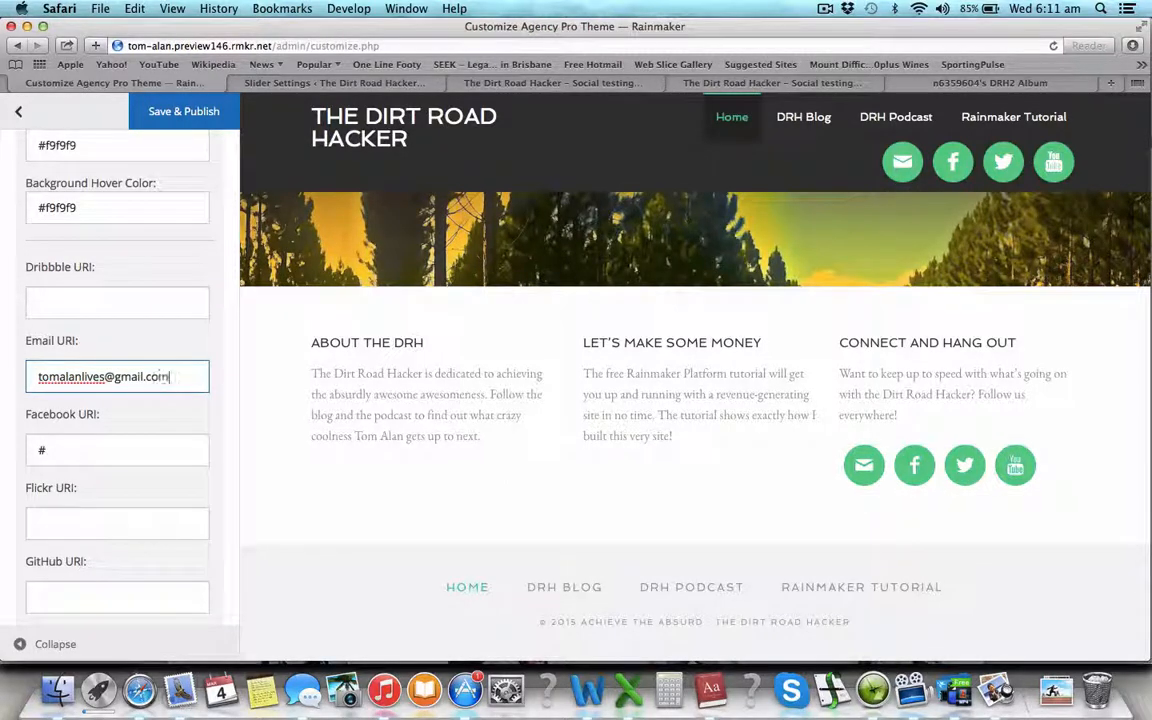
- Select the Header Right Facebook profile link and paste it into the social icons settings
scroll(135, 315, "up", 15)
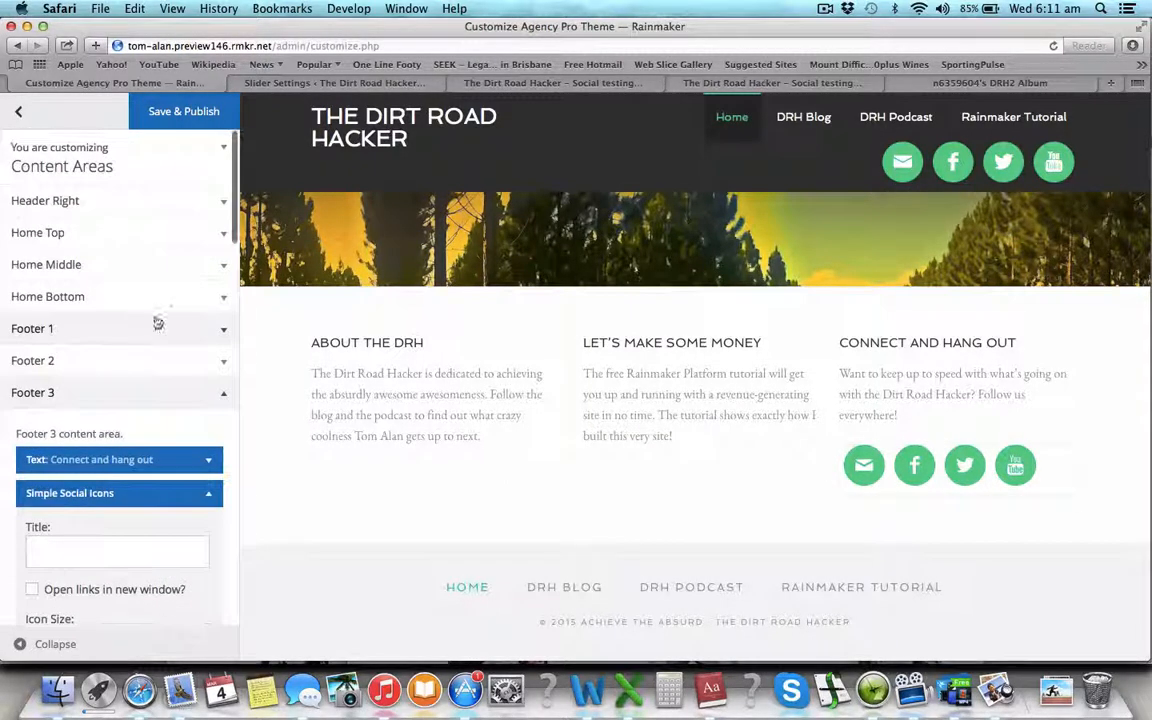
left_click(208, 200)
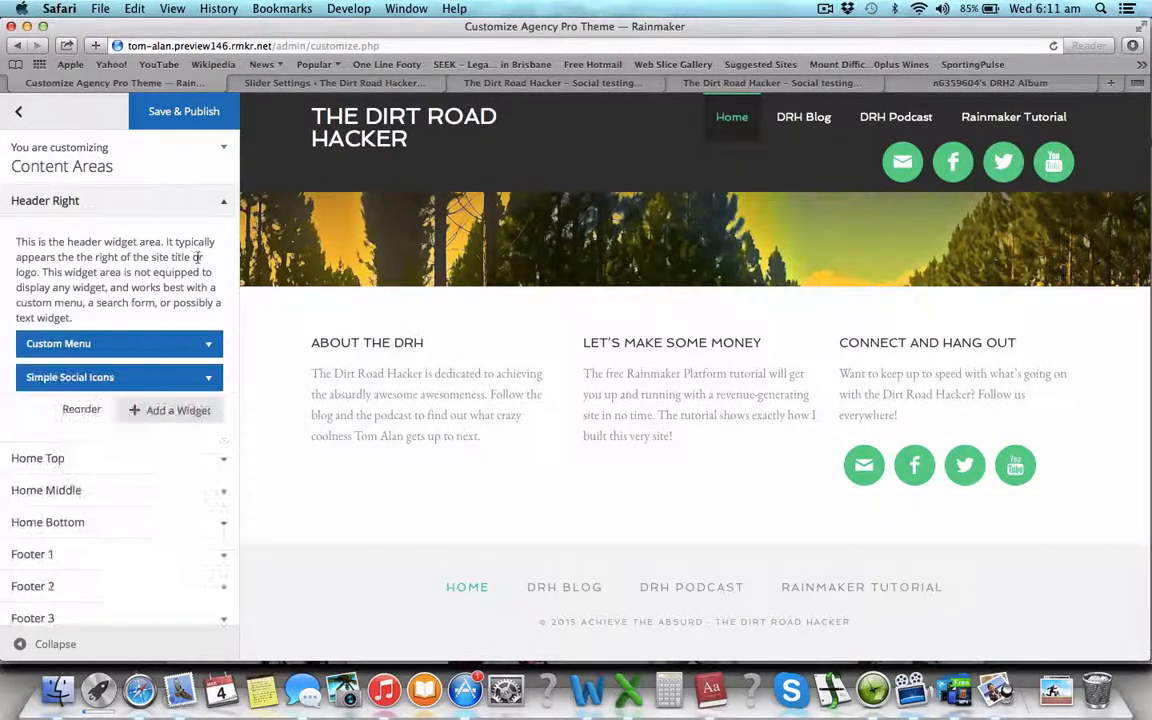
left_click(211, 376)
scroll(167, 391, "down", 10)
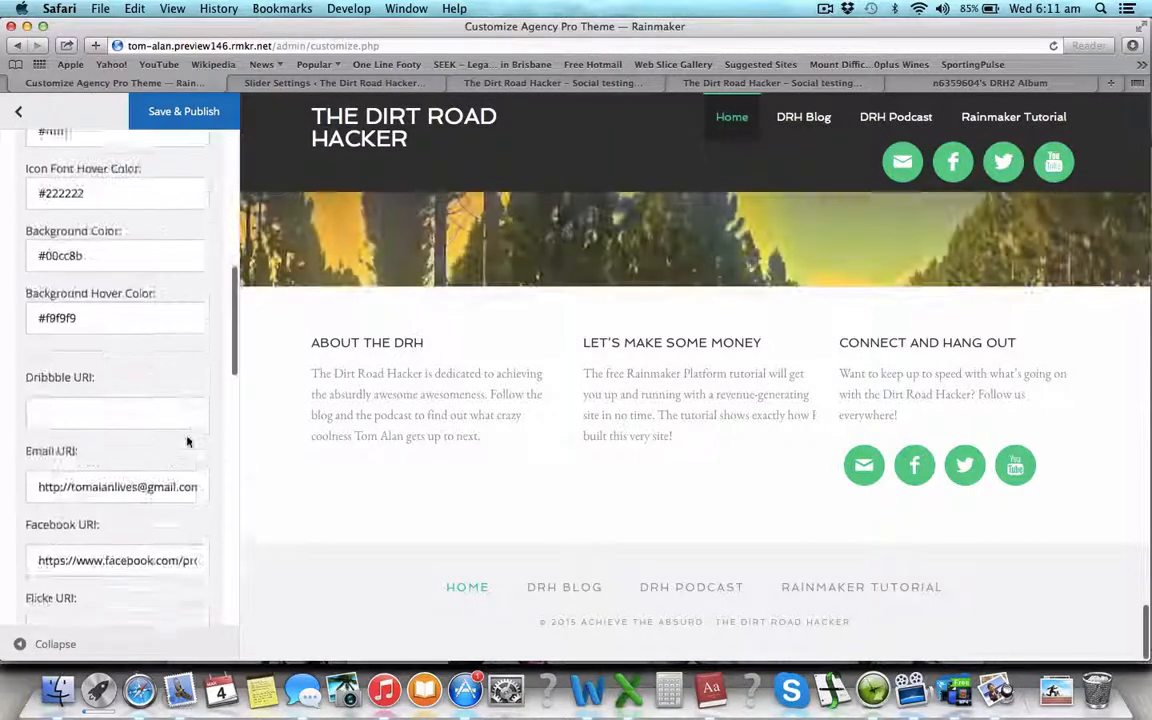
triple_click(121, 484)
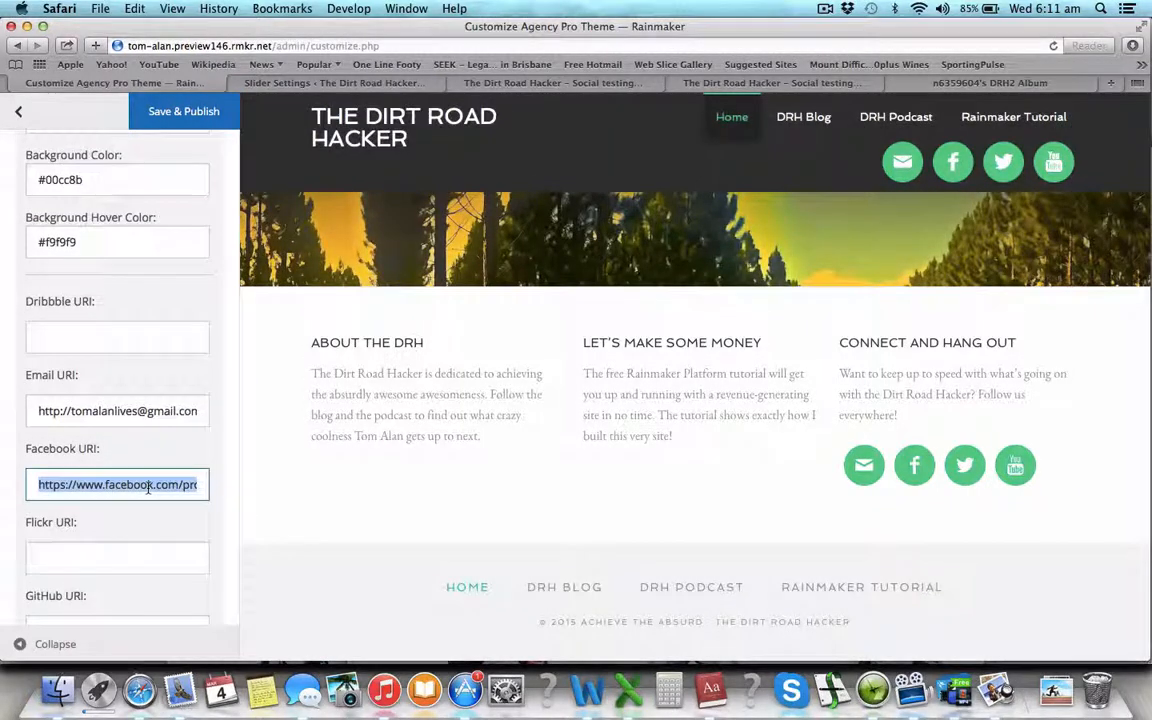
scroll(149, 494, "down", 10)
scroll(149, 494, "up", 8)
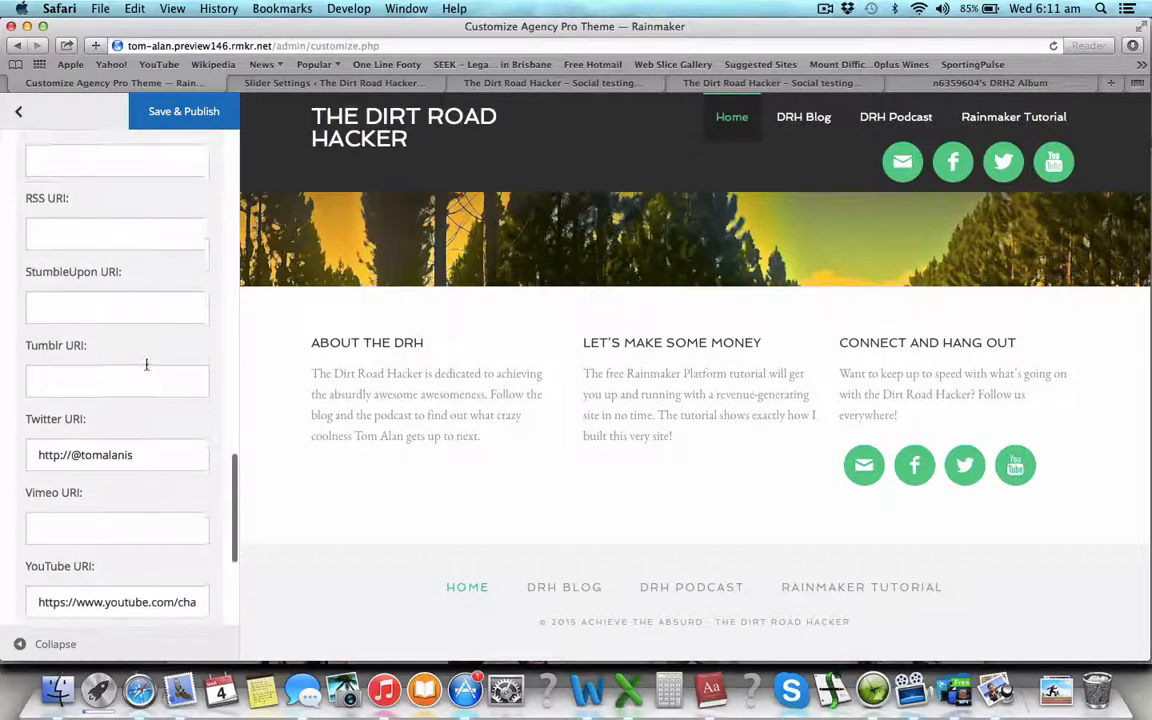
scroll(146, 368, "down", 8)
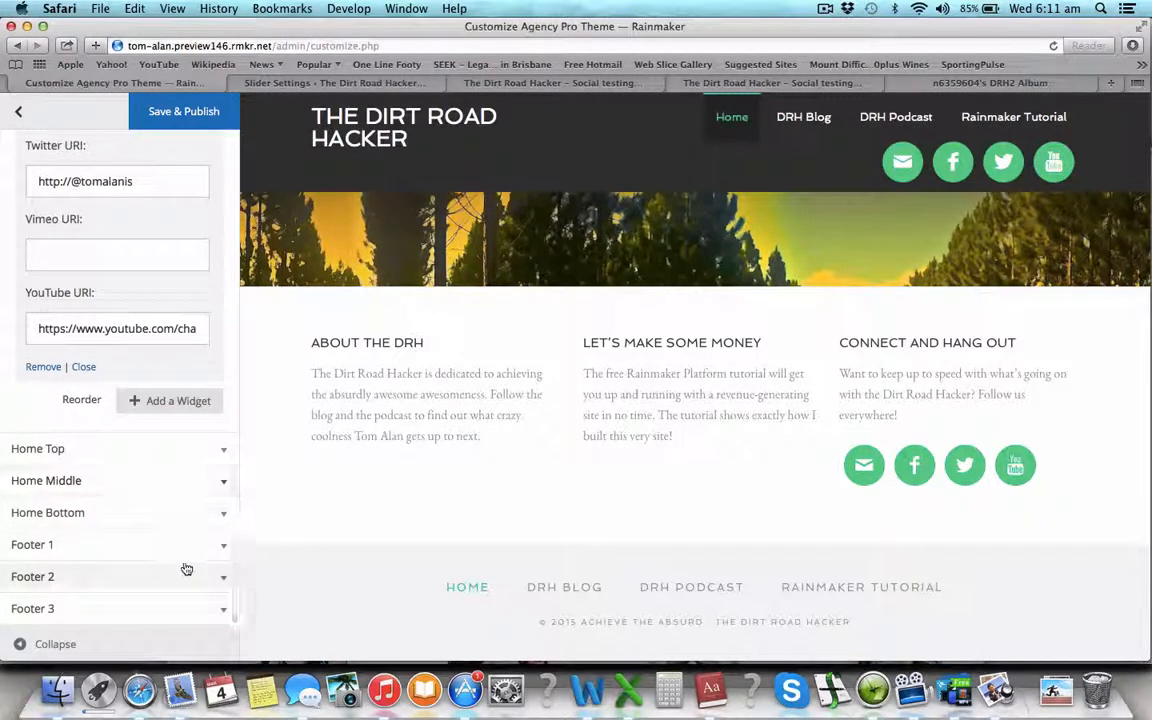
scroll(150, 450, "up", 5)
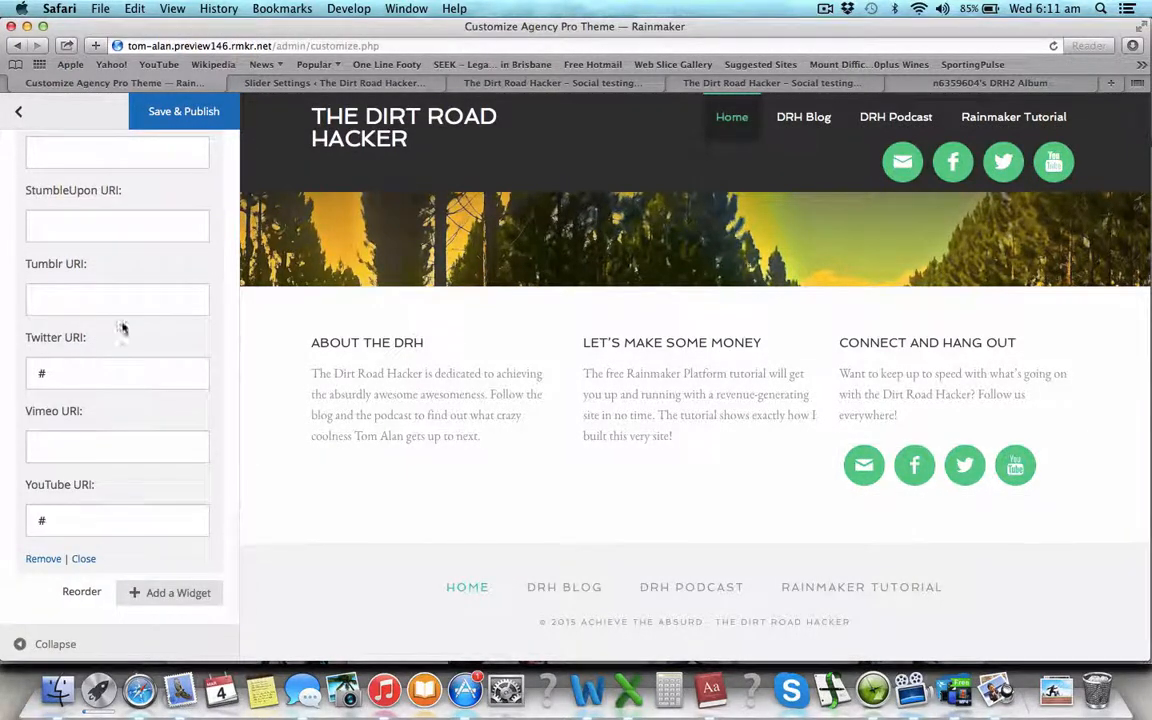
scroll(122, 327, "up", 3)
scroll(115, 300, "up", 6)
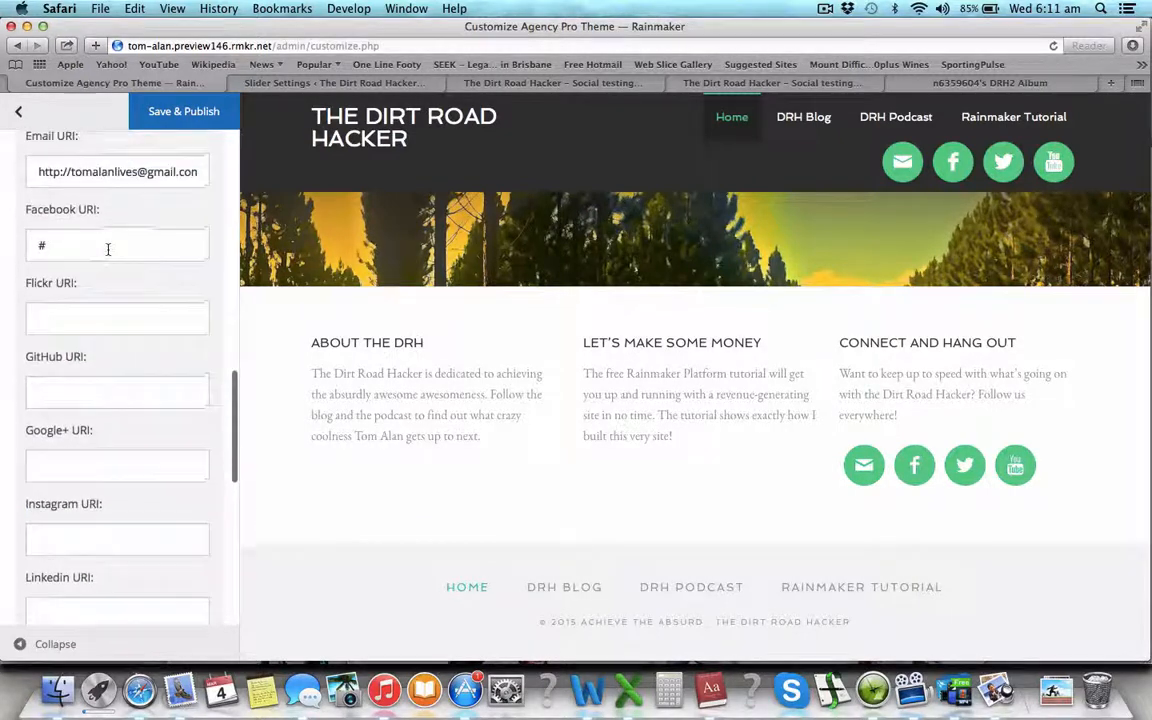
key("super+v")
scroll(108, 262, "up", 10)
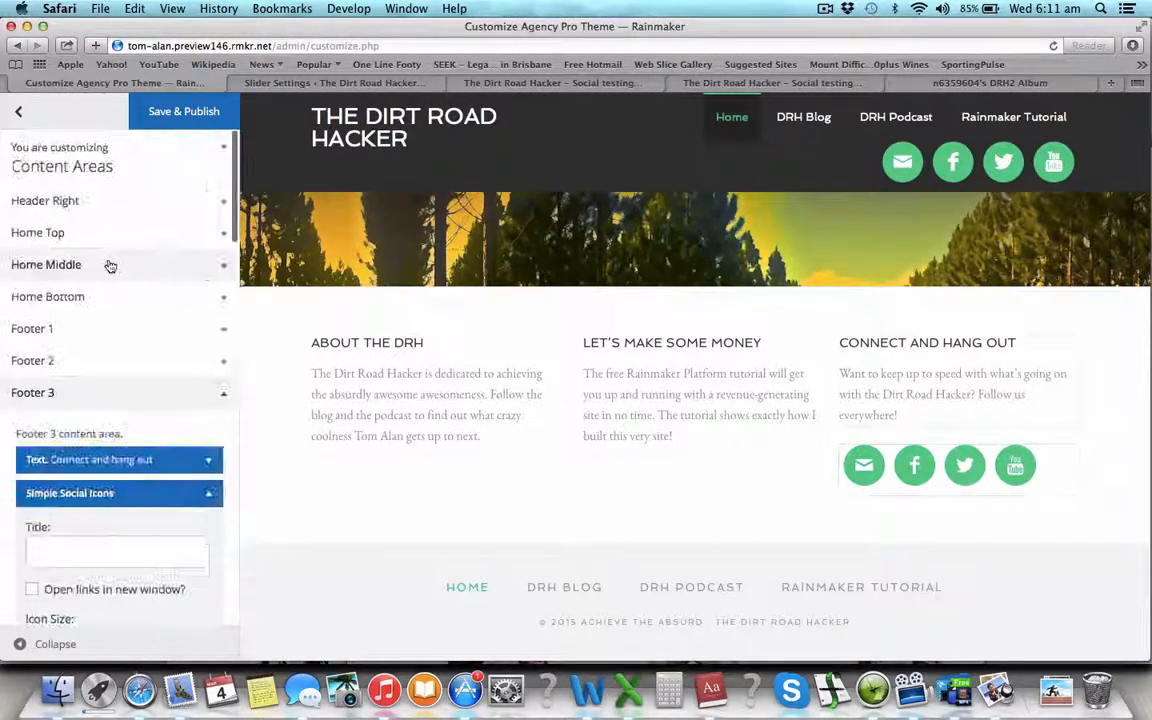
- Copy the YouTube channel link from the Header Right social icons
left_click(219, 203)
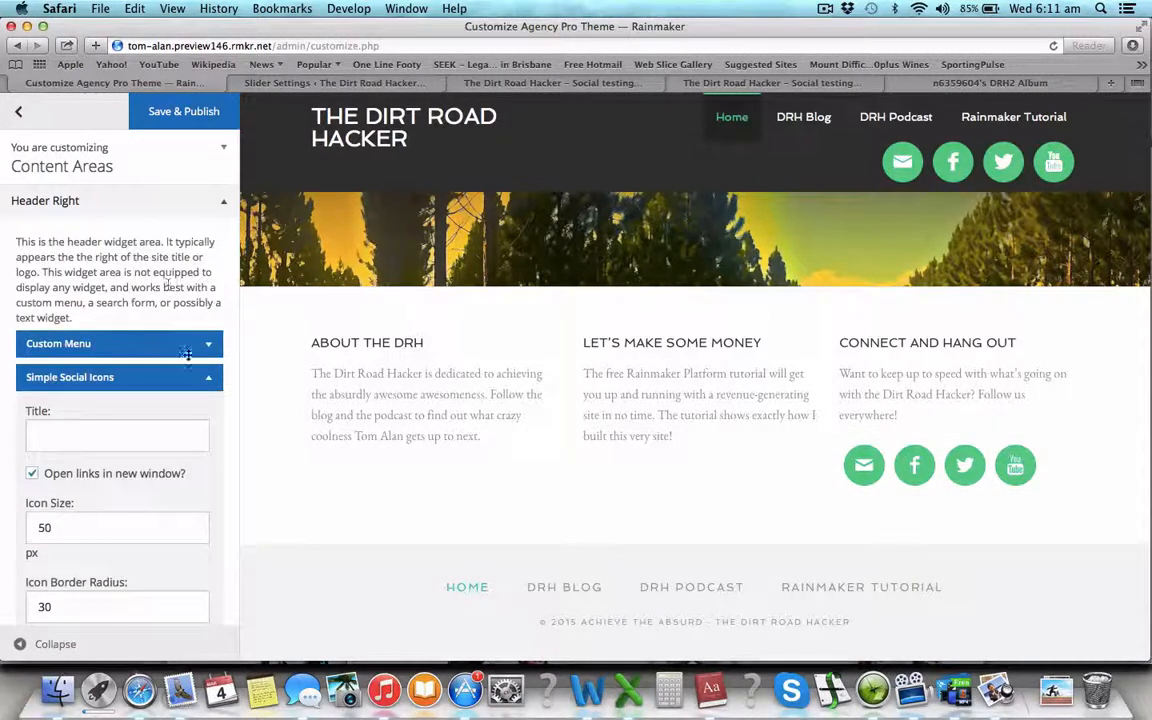
scroll(186, 354, "down", 20)
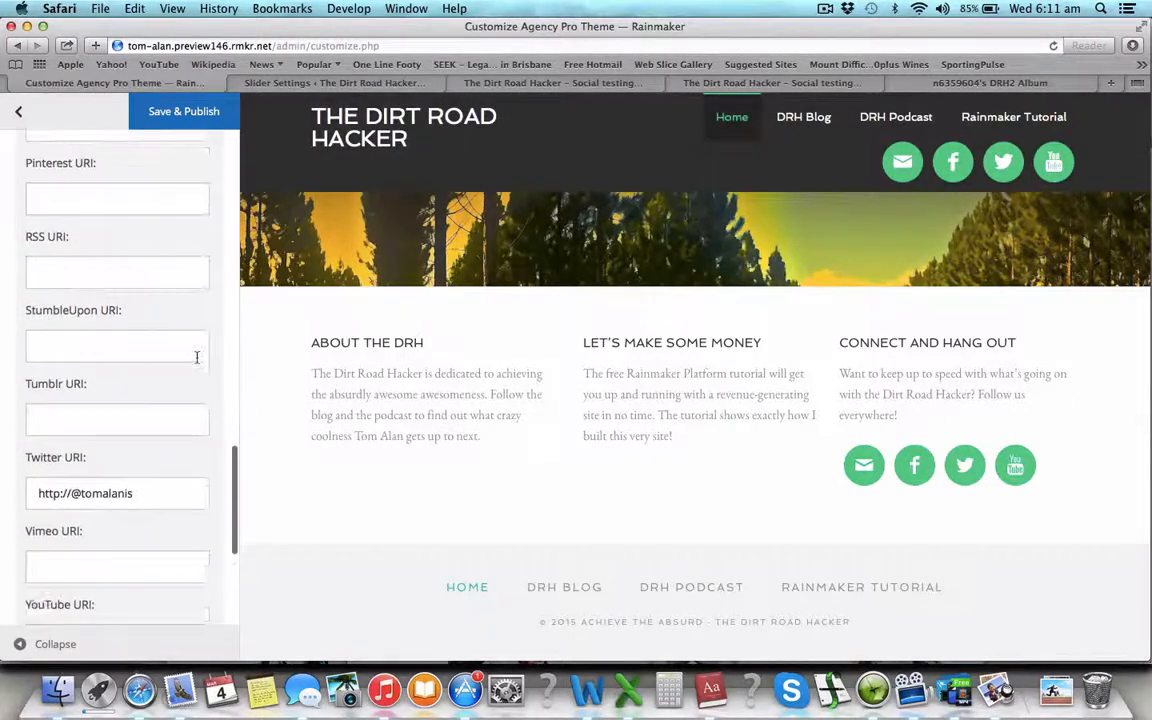
scroll(197, 357, "down", 8)
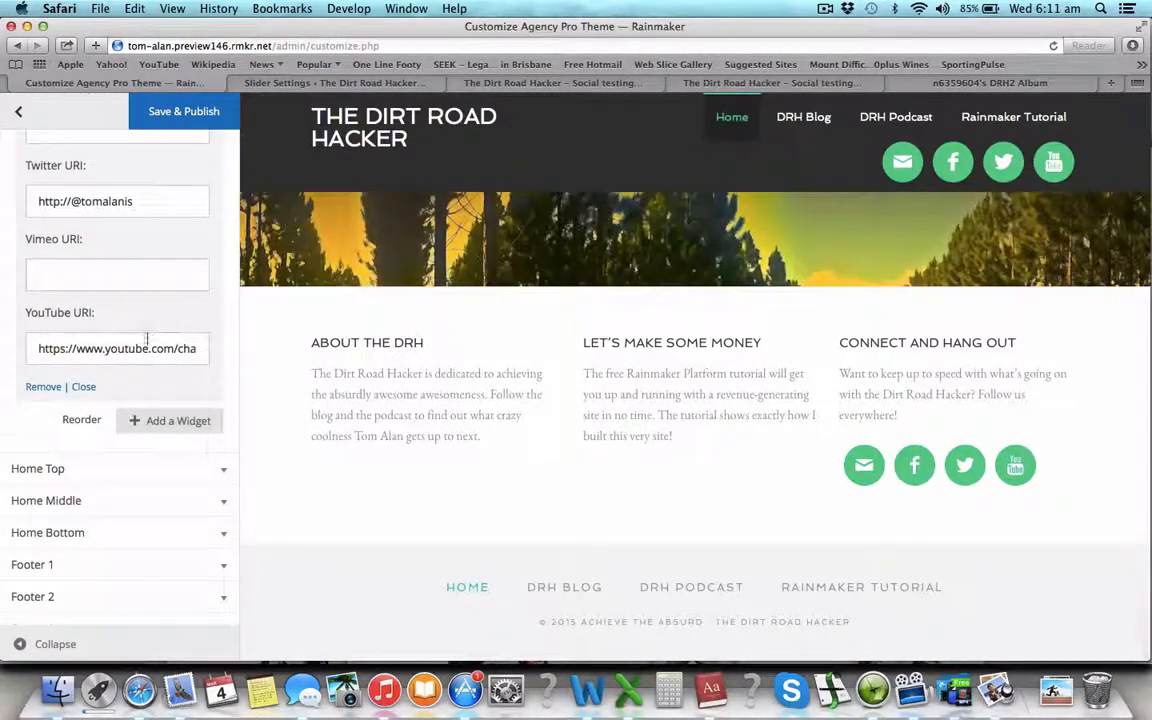
triple_click(146, 341)
key("super+c")
- Type the Twitter handle into the footer social icons and select the YouTube link placeholder
scroll(185, 545, "down", 1)
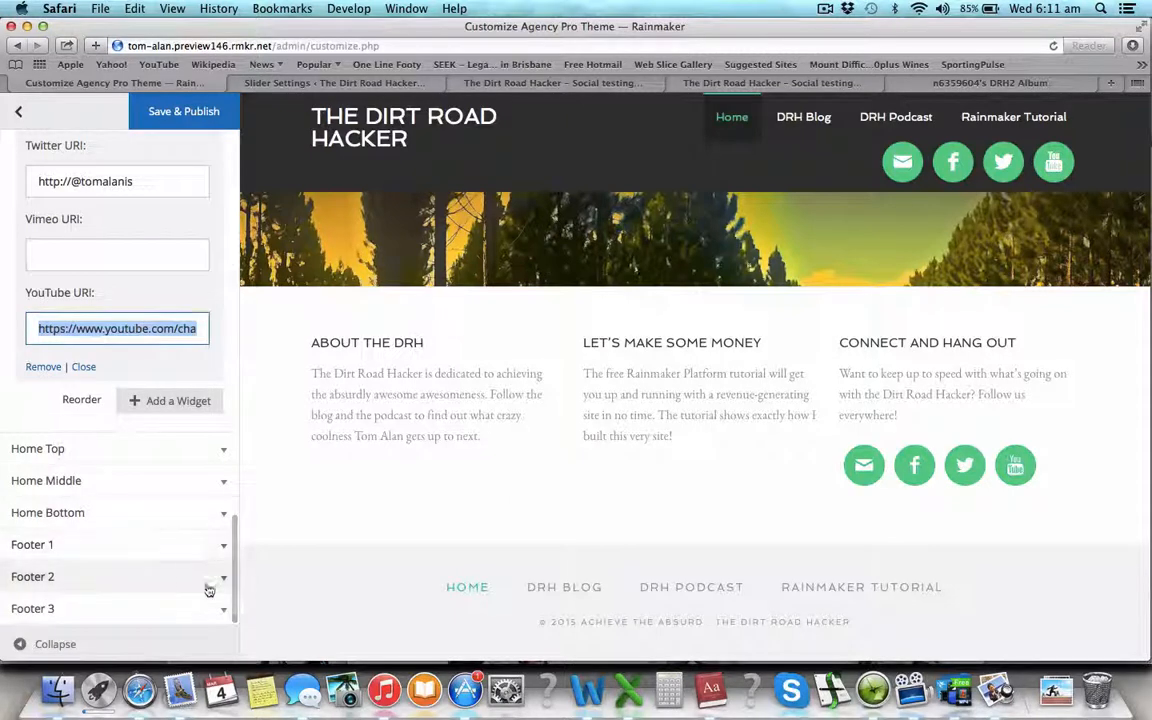
left_click(219, 584)
scroll(200, 550, "down", 5)
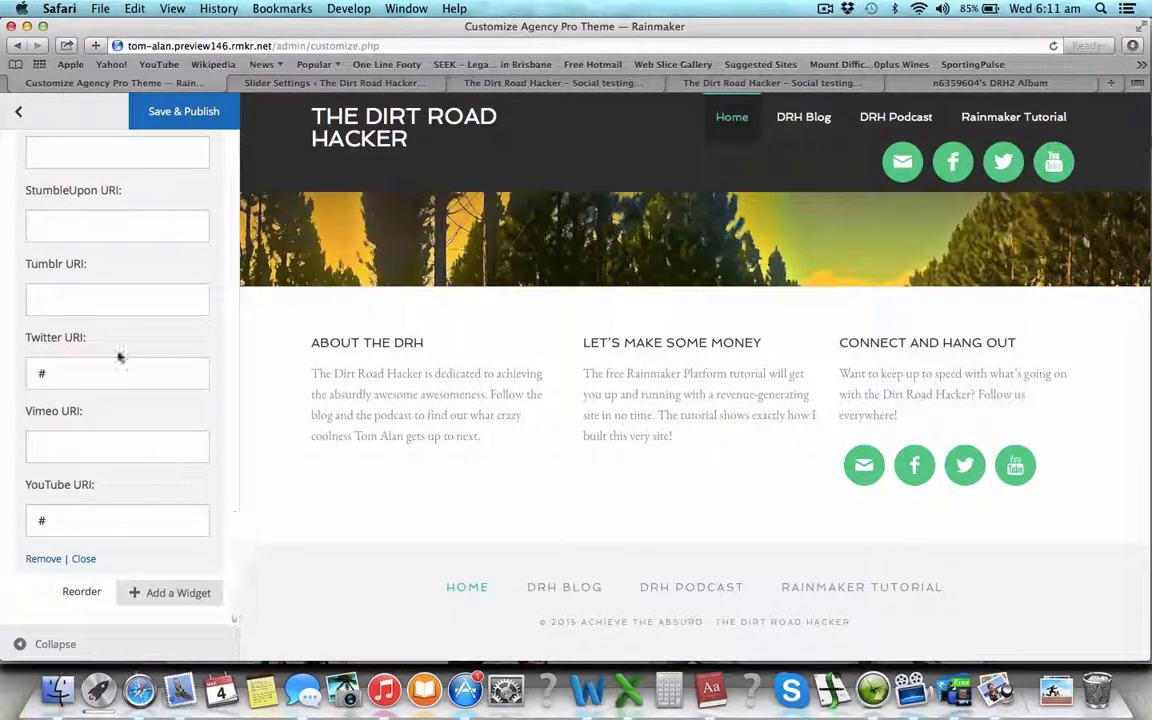
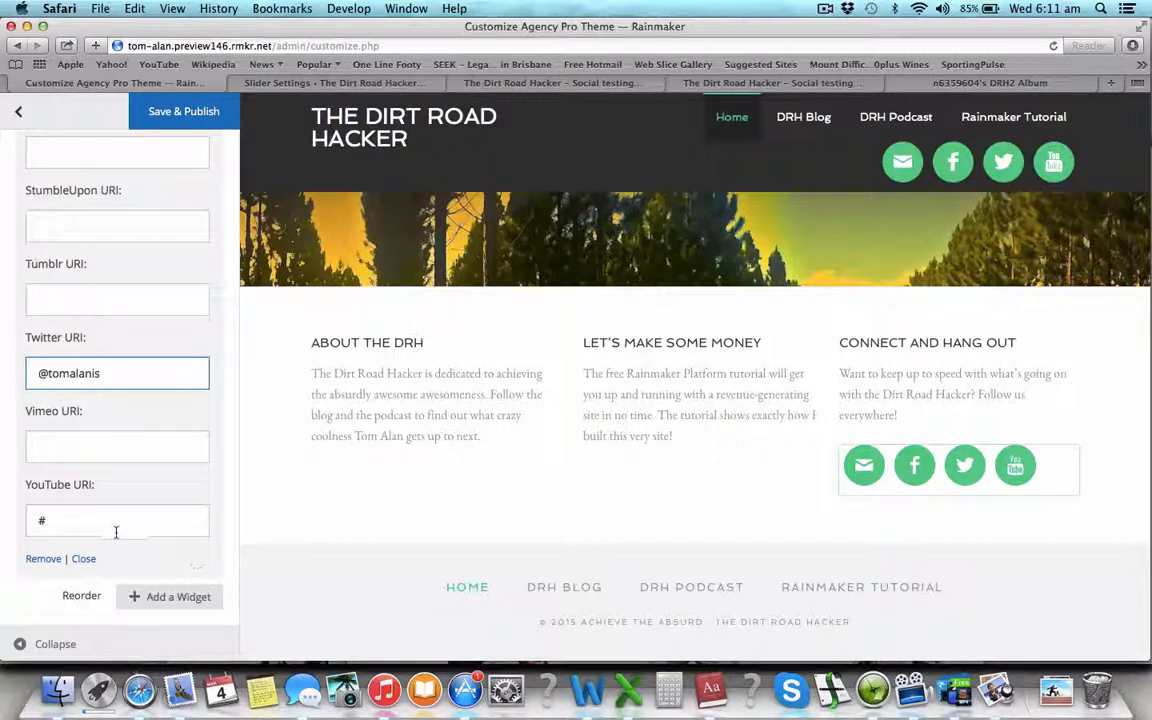
triple_click(116, 532)
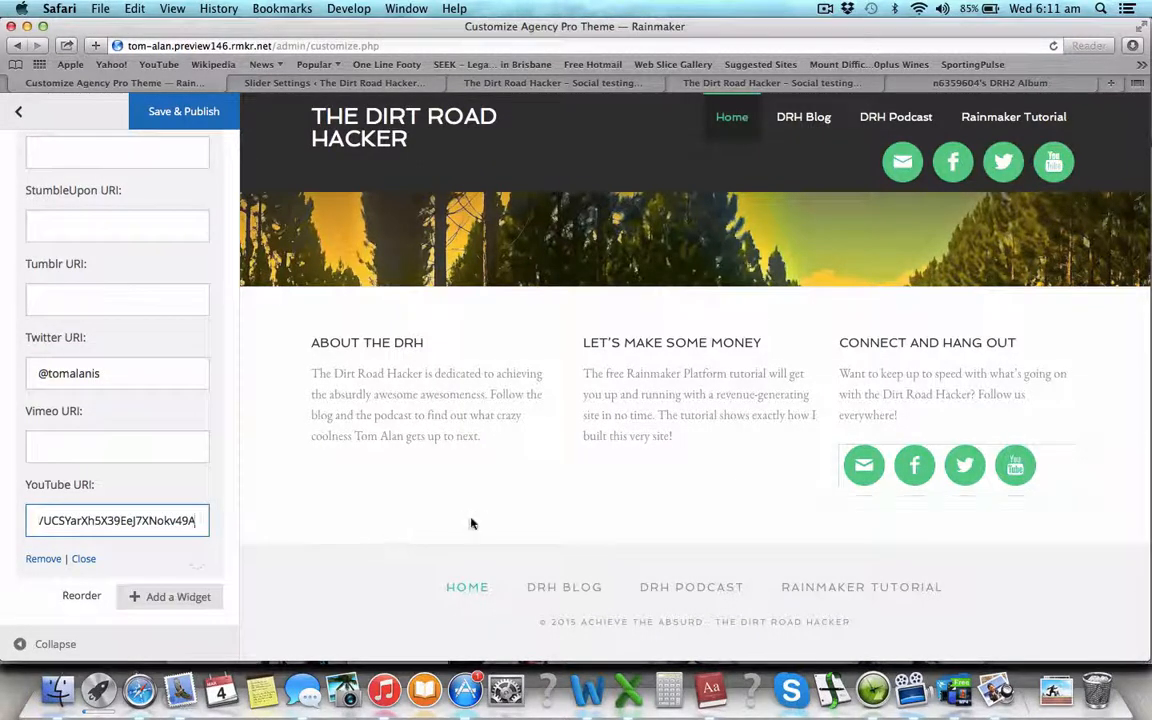
- Commit the pasted YouTube link and add the missing letters to the truncated footer Twitter handle
left_click(140, 111)
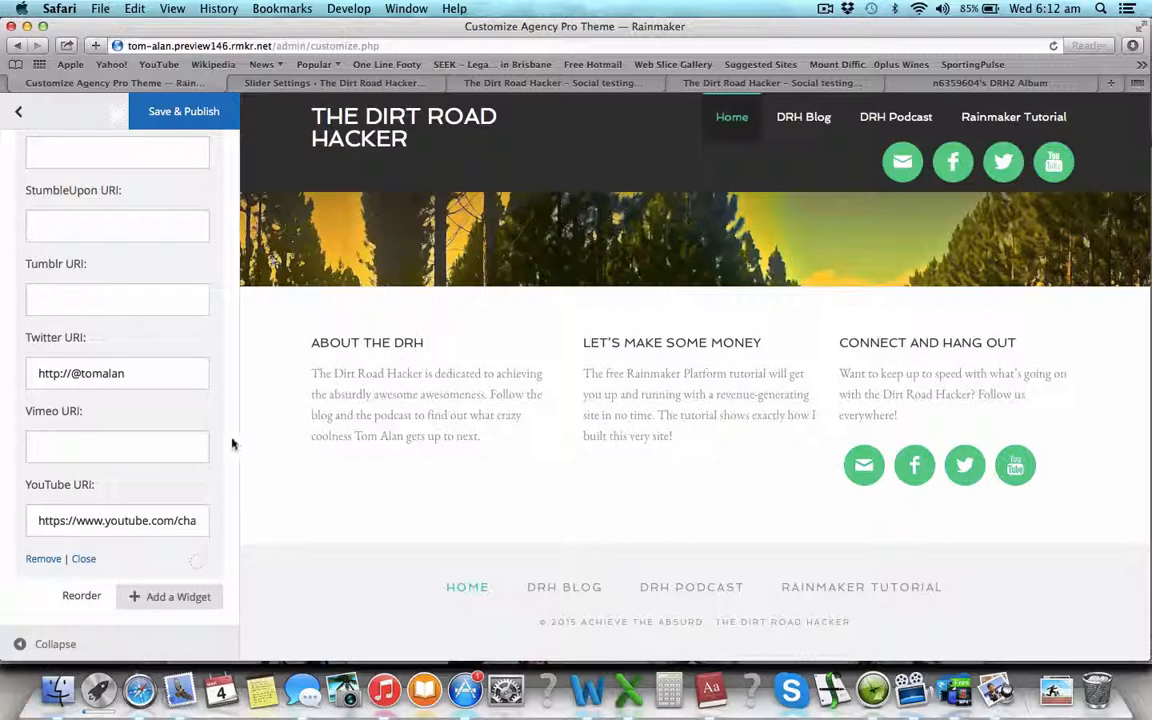
left_click(133, 376)
type("is")
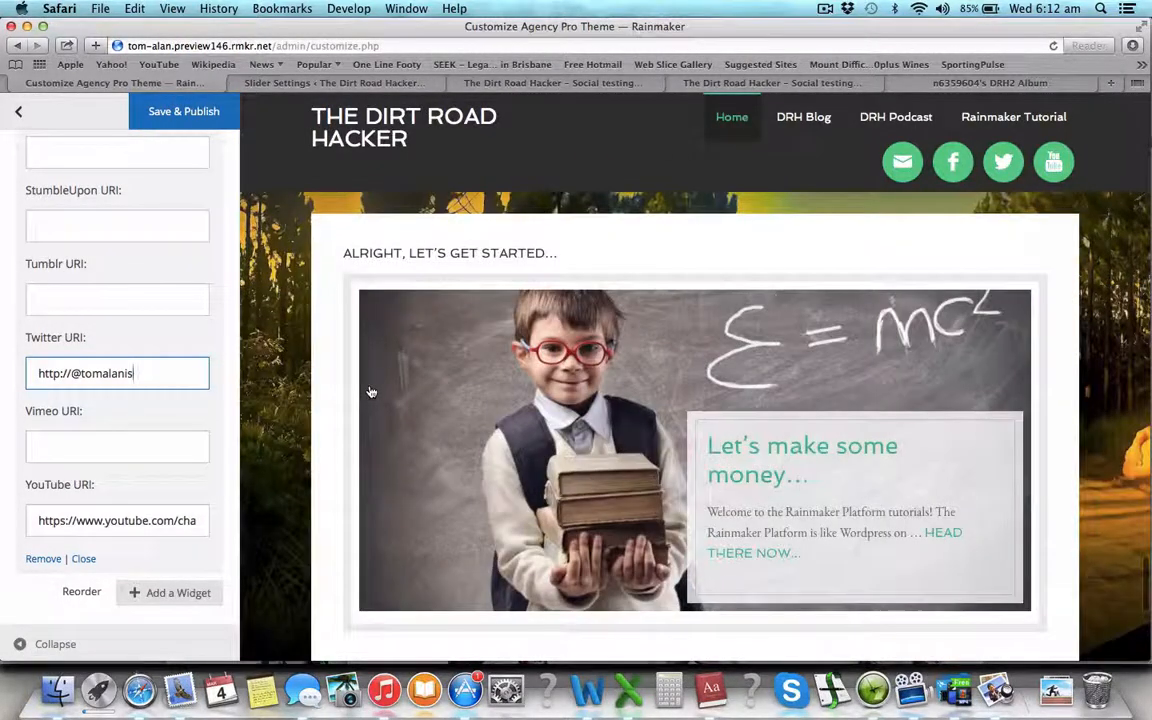
scroll(371, 392, "up", 20)
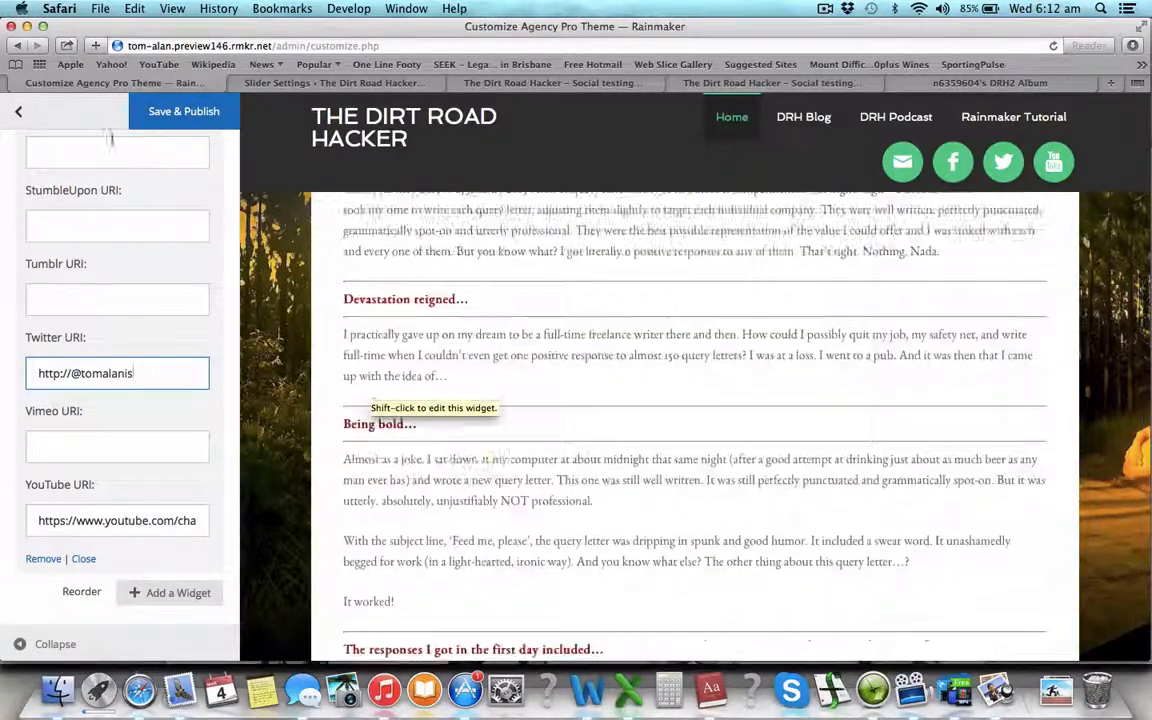
scroll(358, 287, "up", 5)
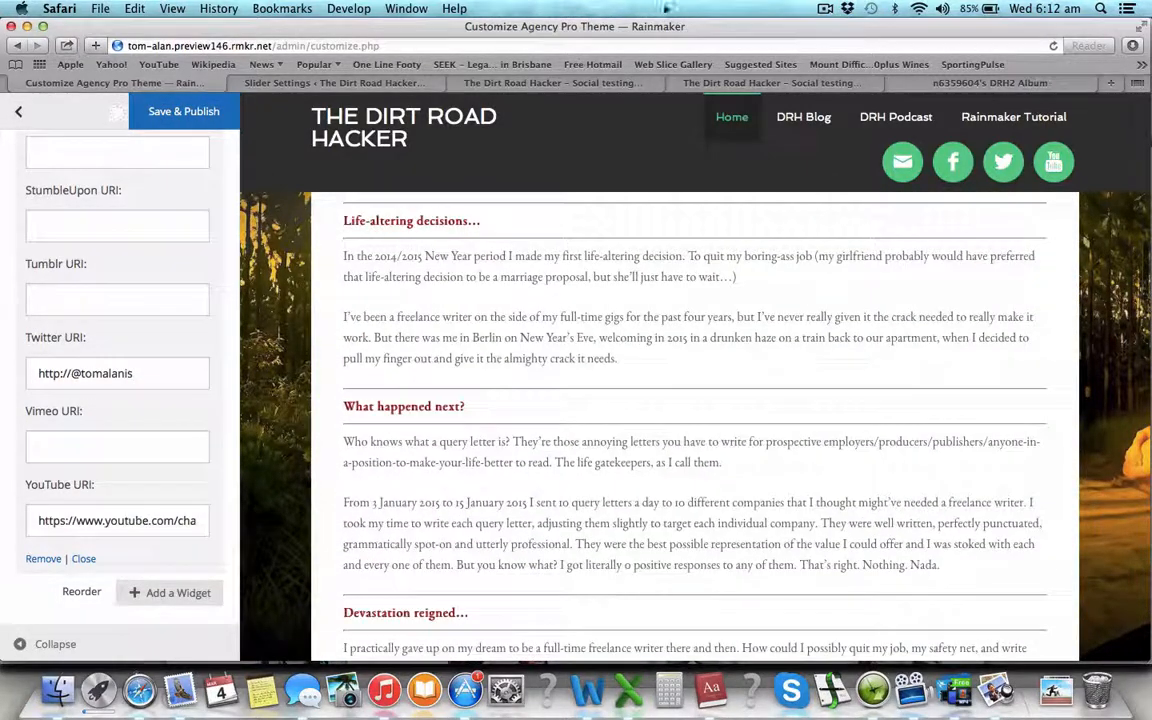
- Open the live site tab and scroll the Dirt Road Hacker home page to the footer icons
left_click(625, 85)
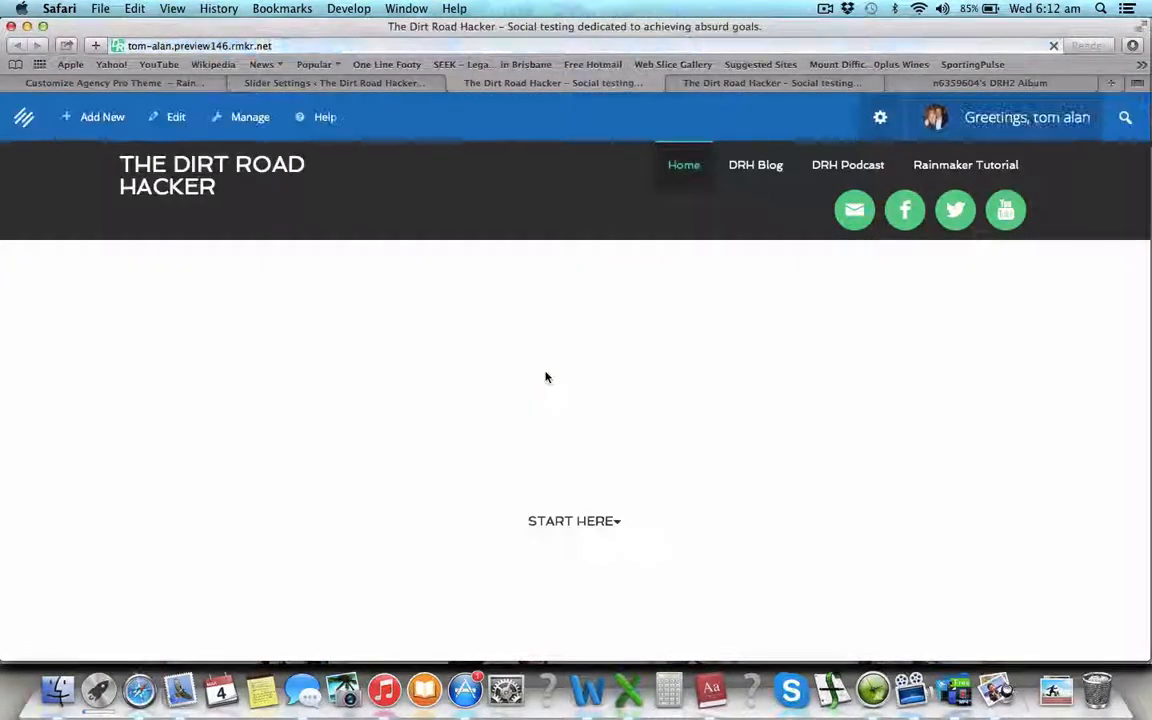
scroll(545, 376, "up", 15)
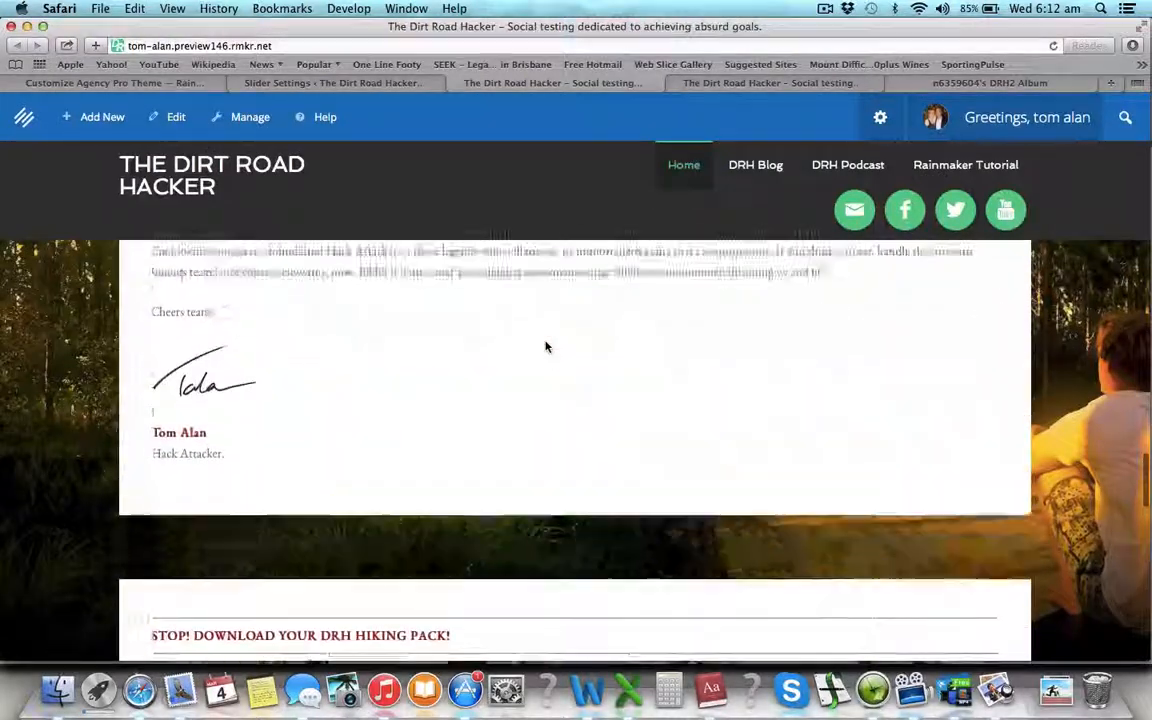
scroll(545, 342, "up", 5)
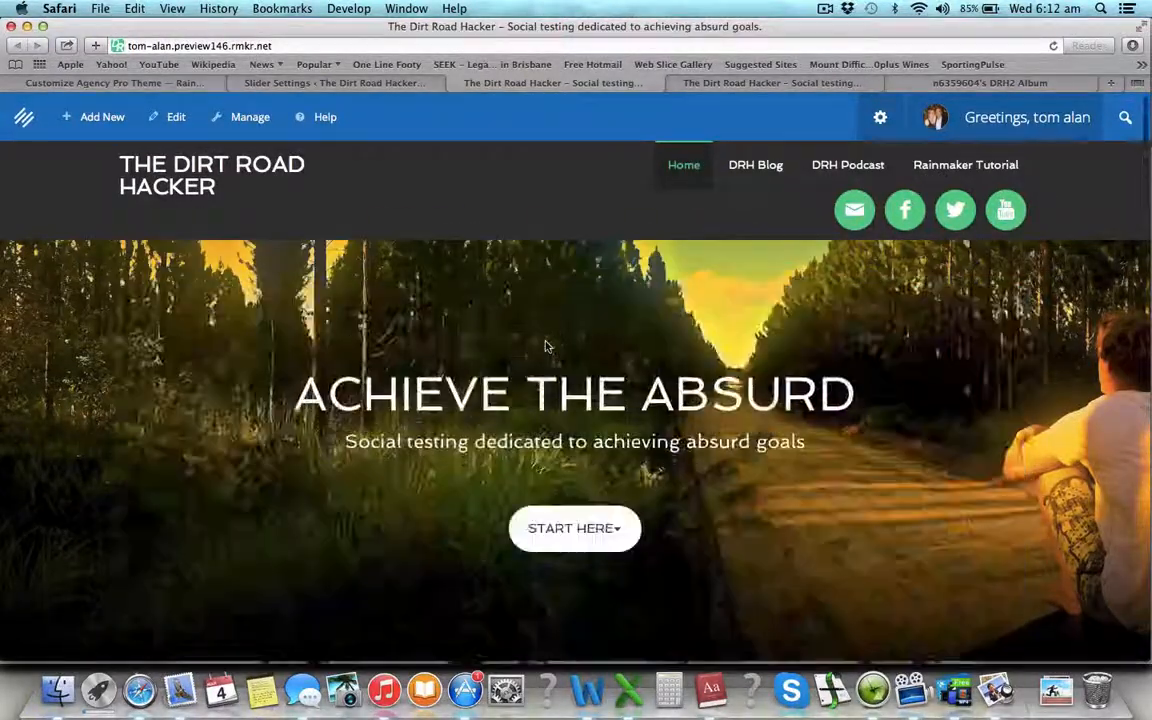
scroll(584, 524, "down", 10)
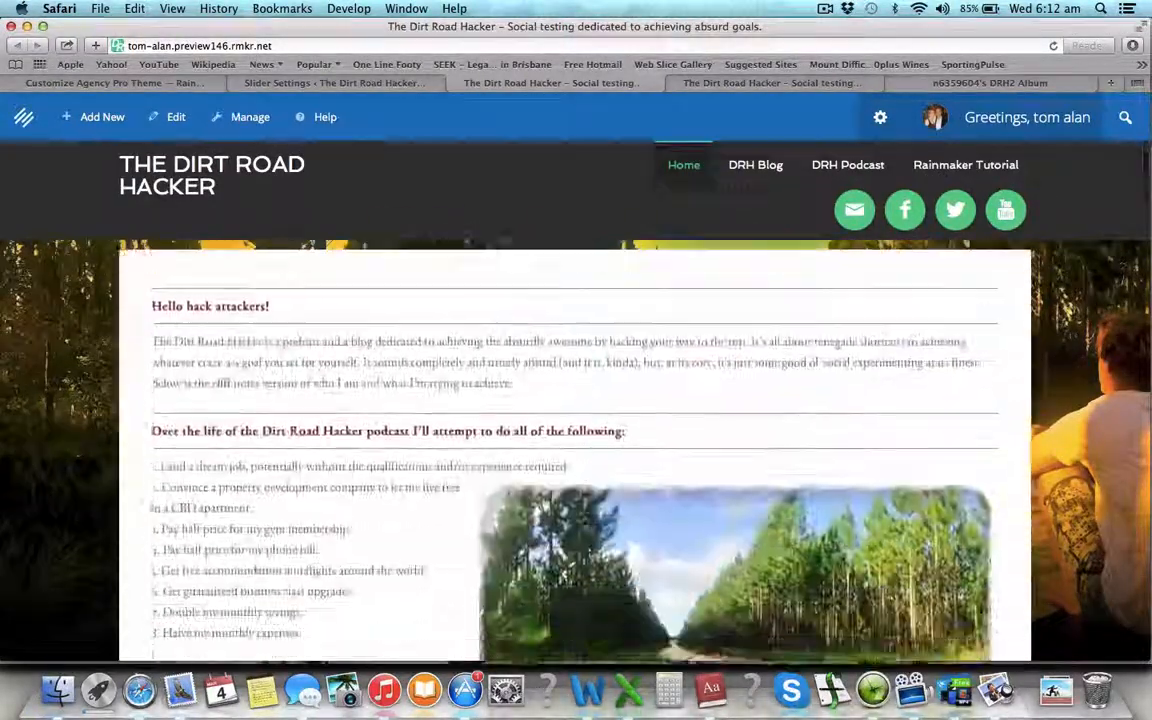
scroll(583, 519, "down", 15)
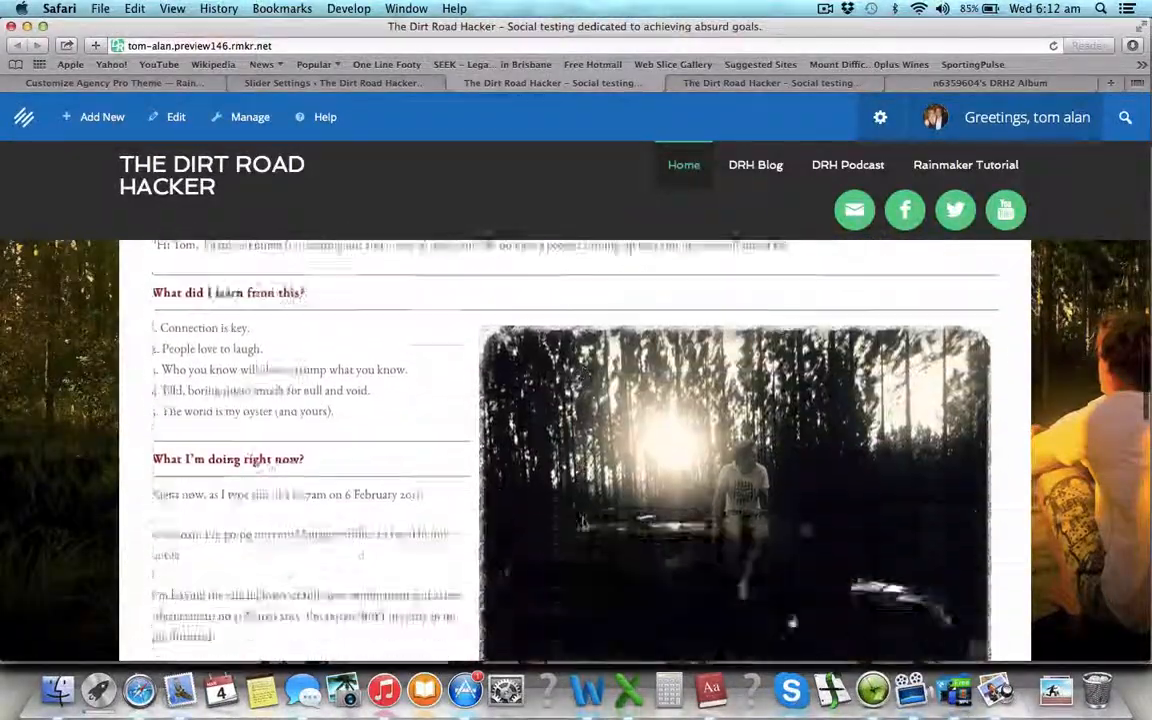
scroll(583, 519, "down", 10)
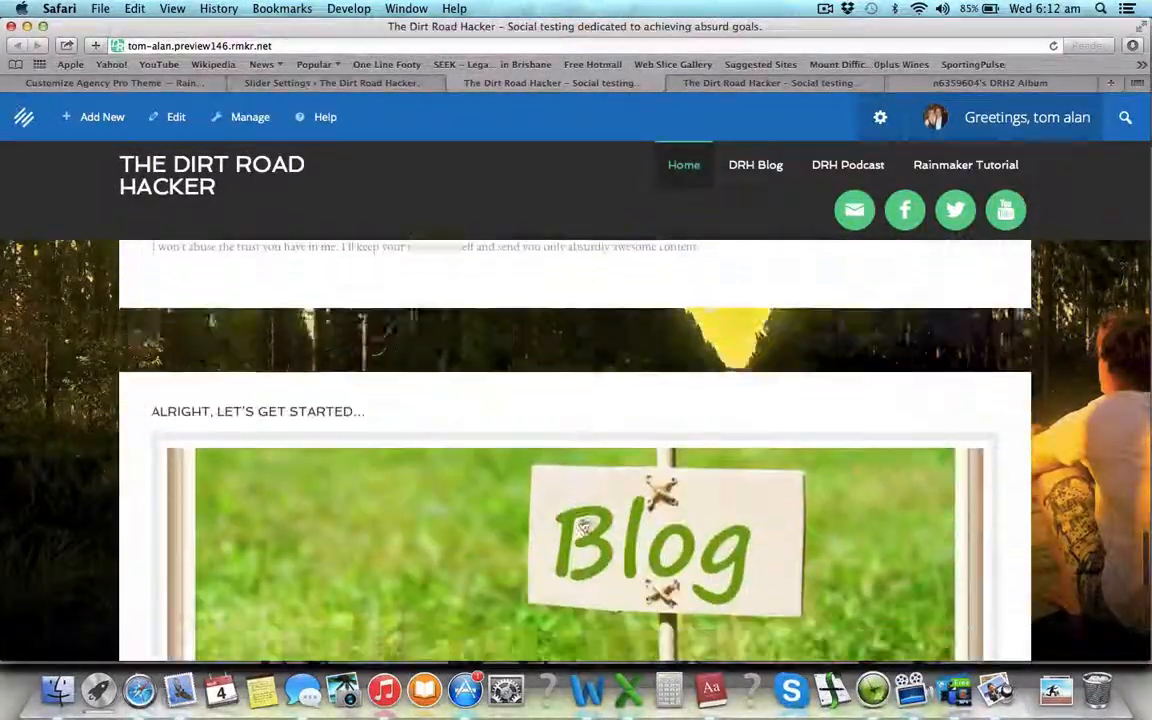
scroll(584, 526, "down", 8)
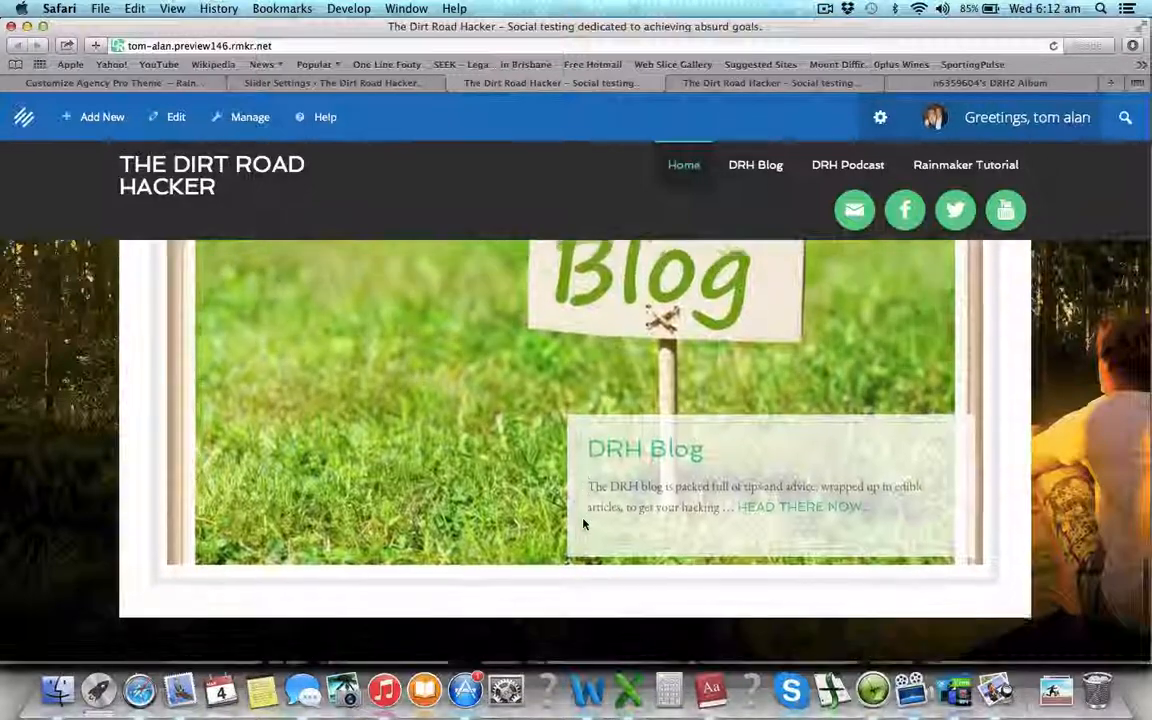
scroll(584, 524, "down", 5)
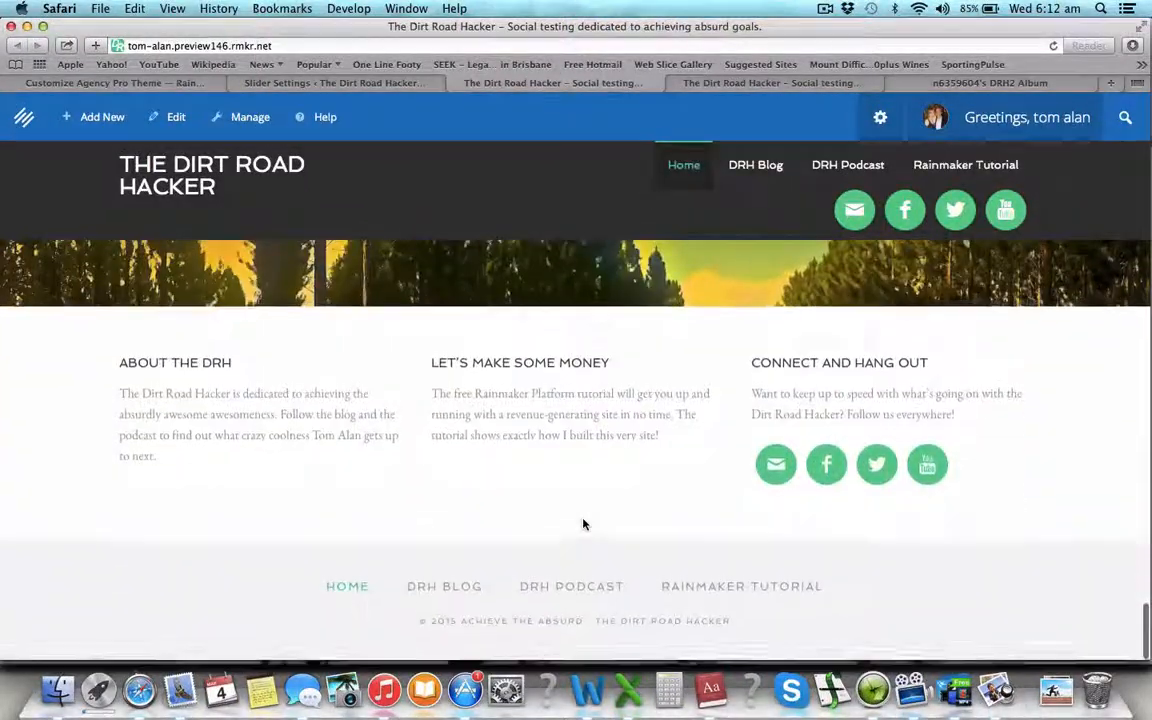
scroll(584, 524, "up", 6)
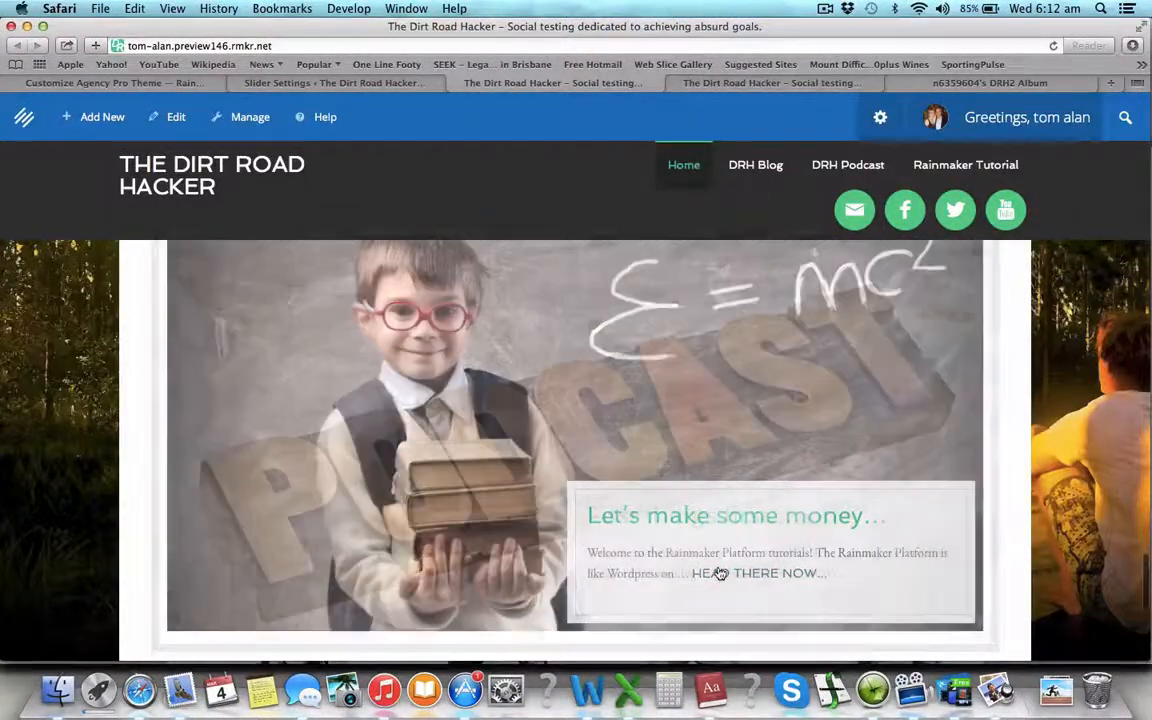
- Visit the podcast page from the slider, return home, then open the DRH Blog slider card page
left_click(719, 573)
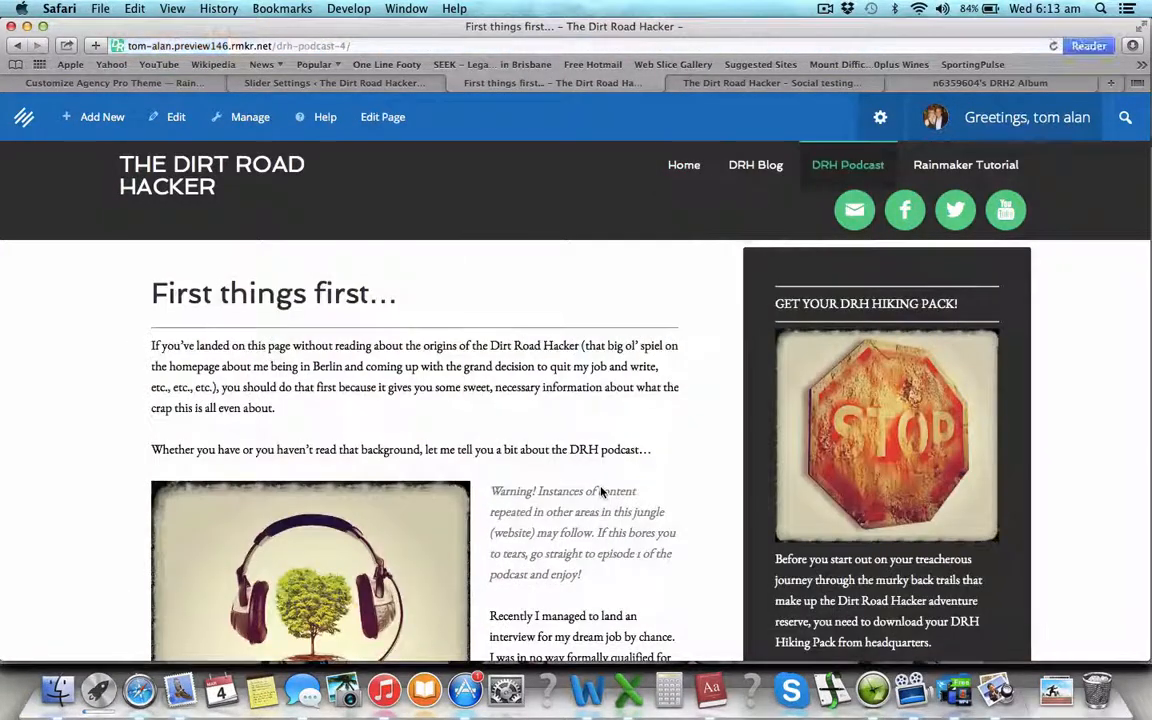
left_click(17, 45)
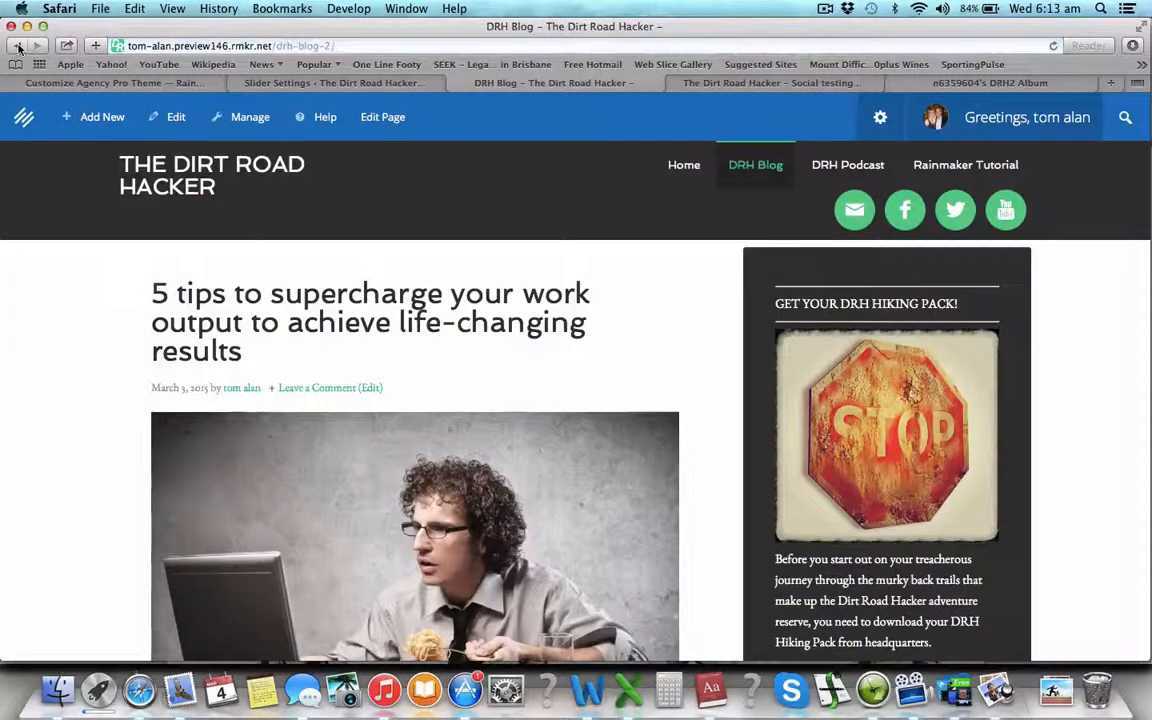
left_click(17, 45)
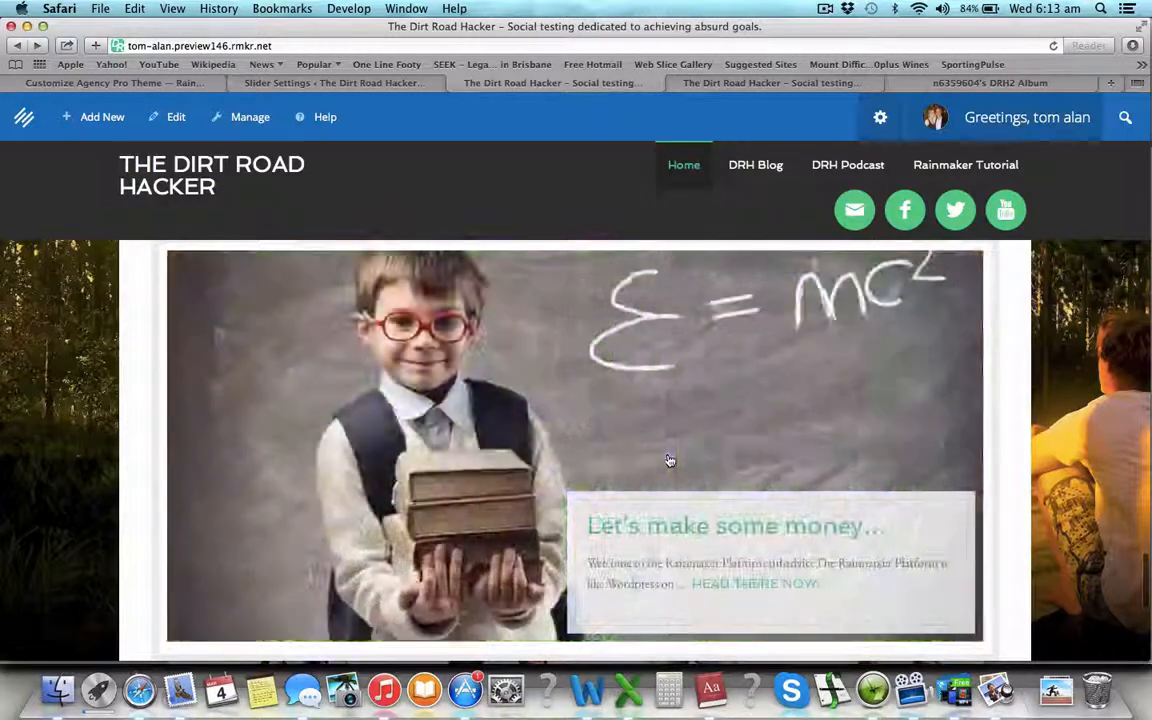
left_click(668, 472)
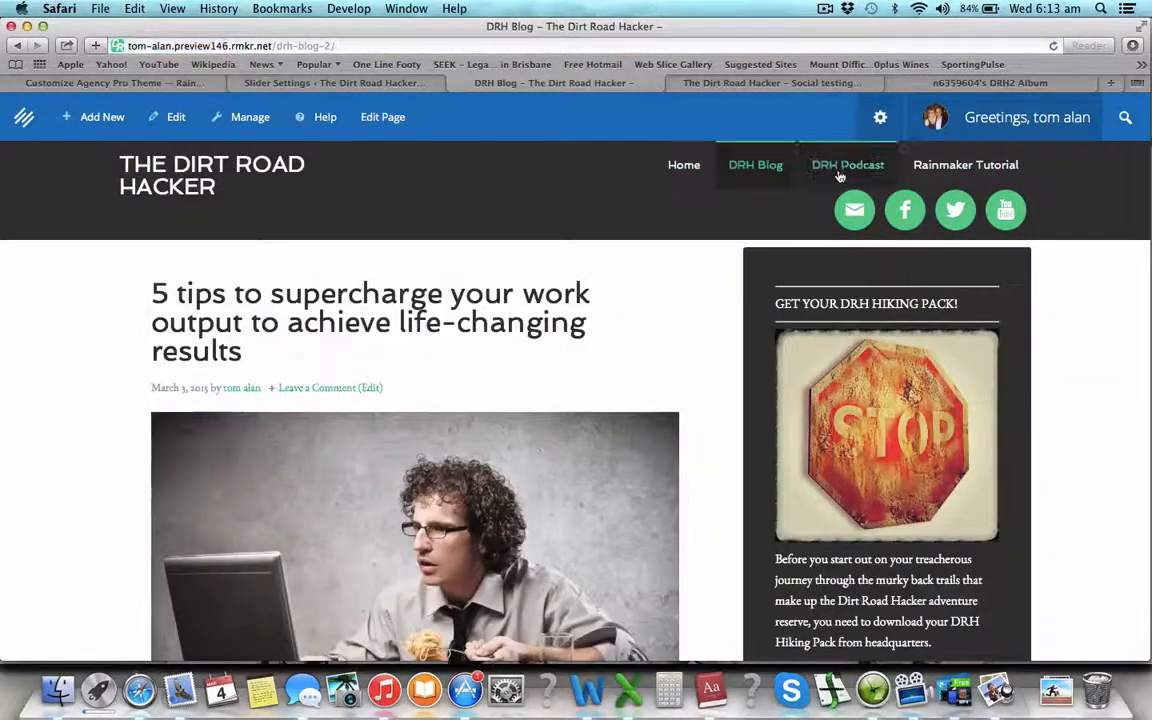
- Scroll the 'First things first…' podcast article to check its footer columns and social icons
scroll(657, 325, "down", 20)
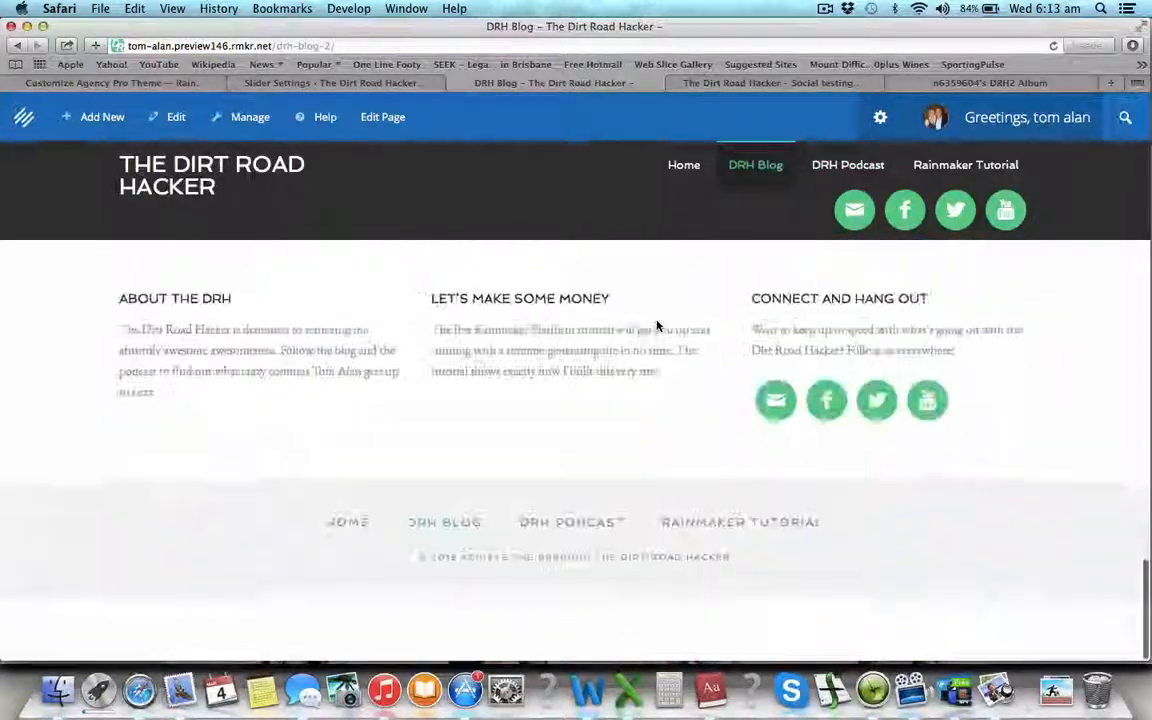
scroll(657, 325, "up", 20)
scroll(568, 468, "down", 20)
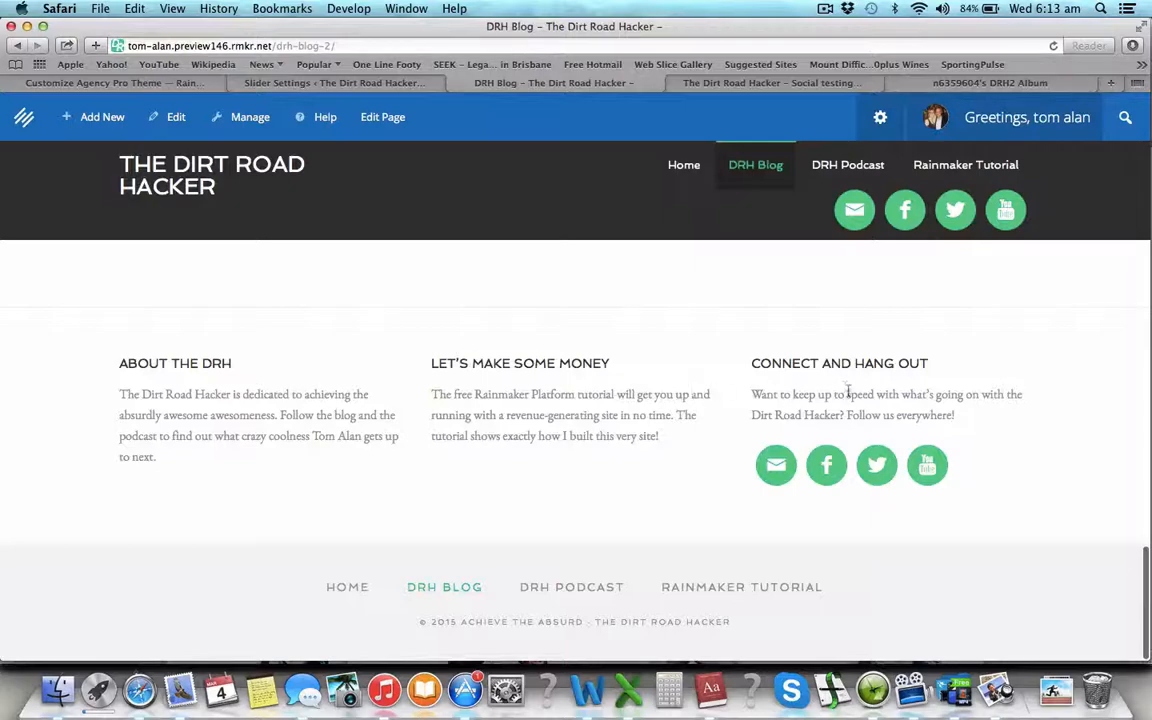
scroll(715, 380, "up", 6)
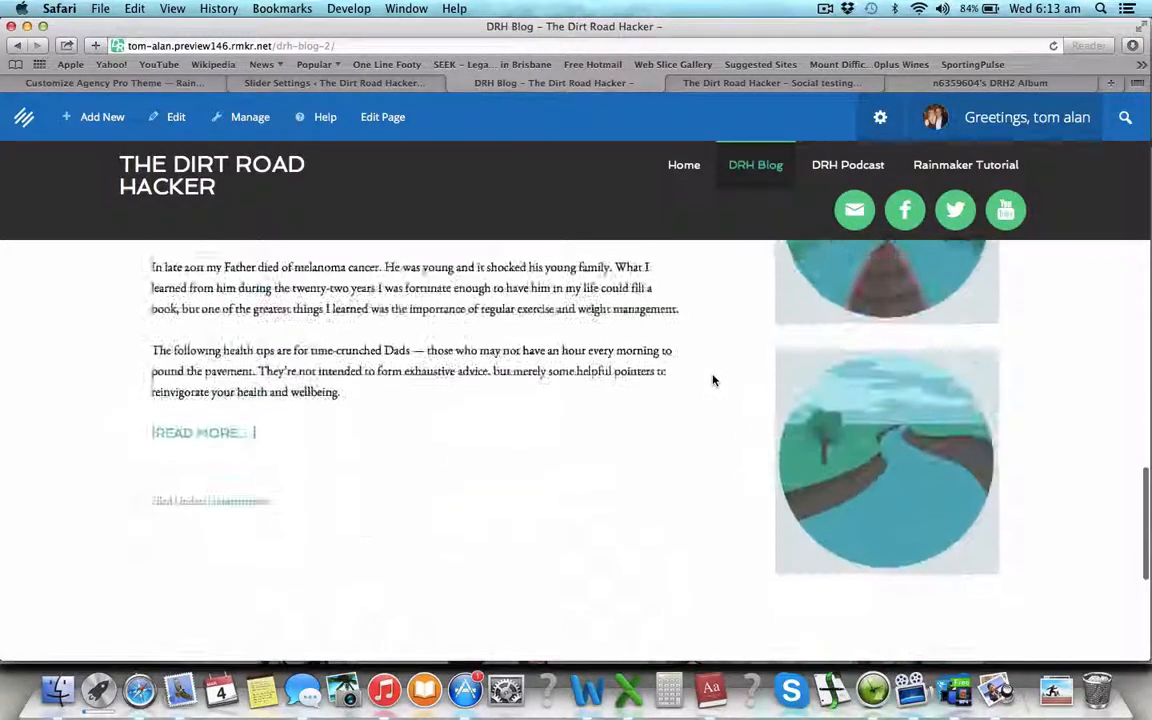
scroll(714, 380, "down", 6)
scroll(714, 380, "up", 20)
scroll(714, 380, "up", 3)
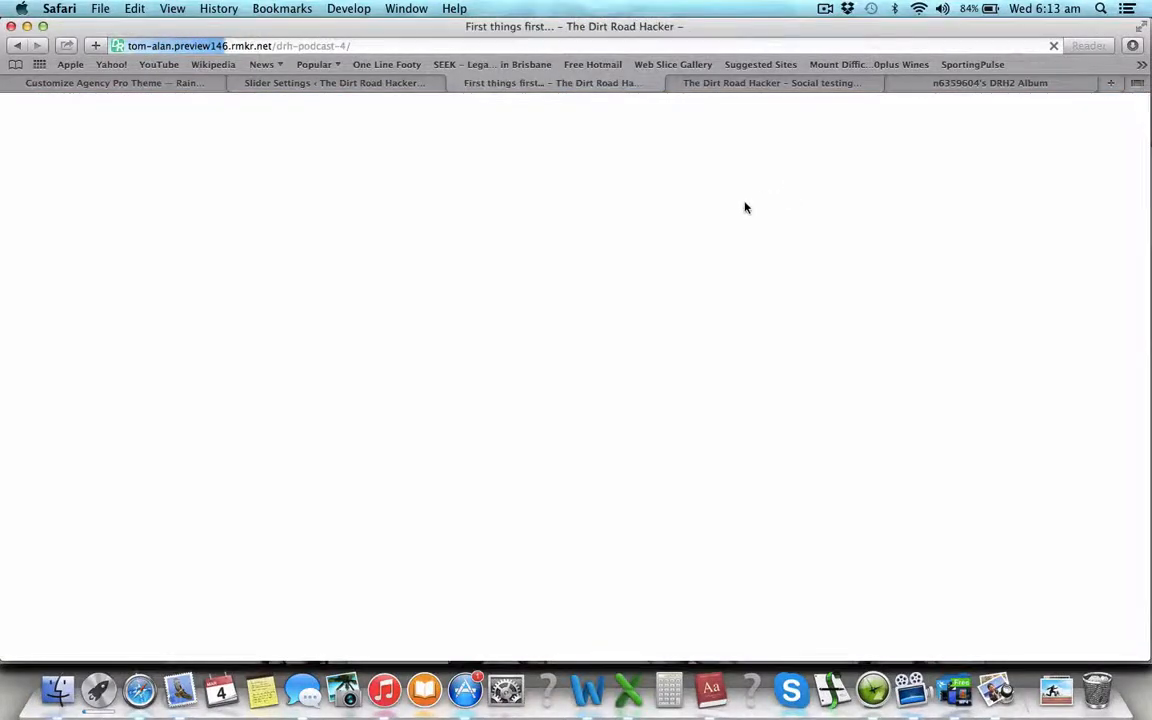
scroll(585, 480, "down", 3)
scroll(585, 480, "down", 20)
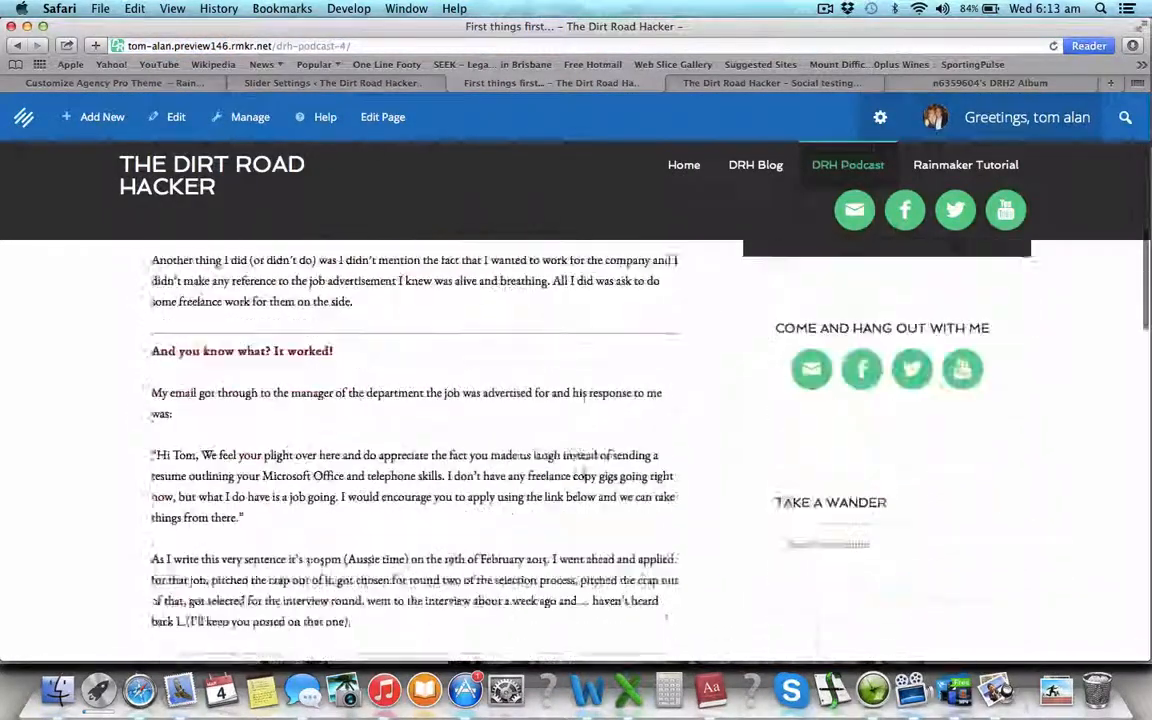
scroll(585, 480, "up", 1)
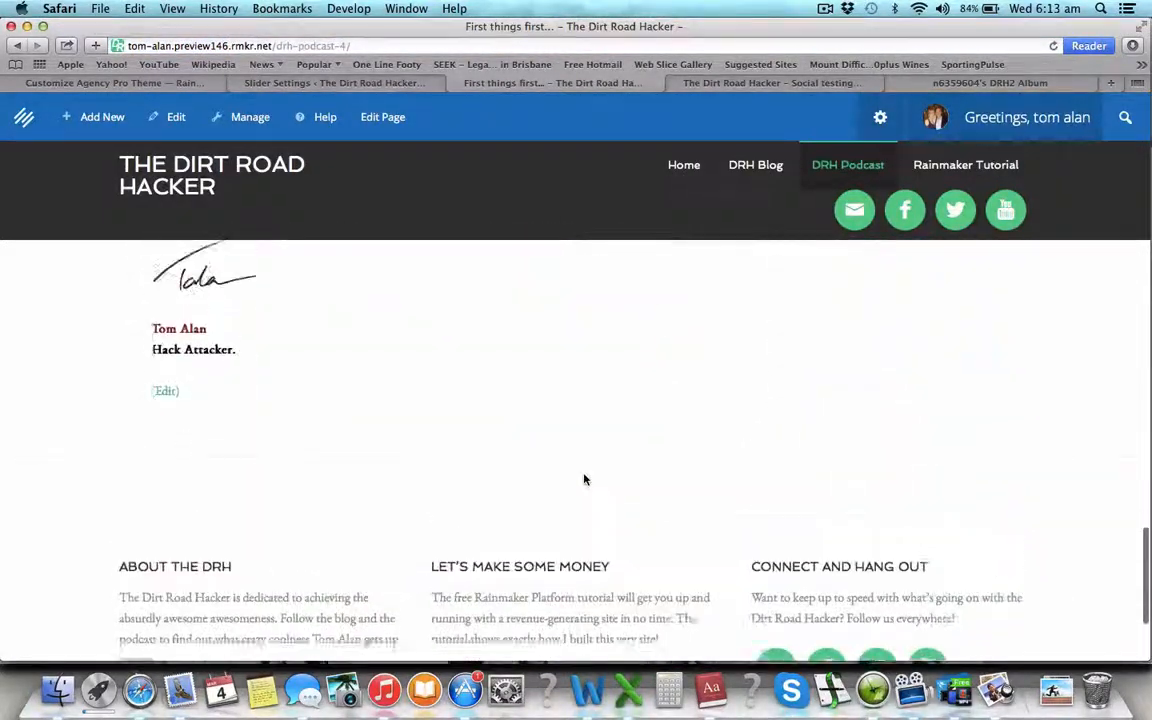
scroll(585, 480, "down", 3)
scroll(585, 480, "up", 15)
scroll(585, 480, "up", 3)
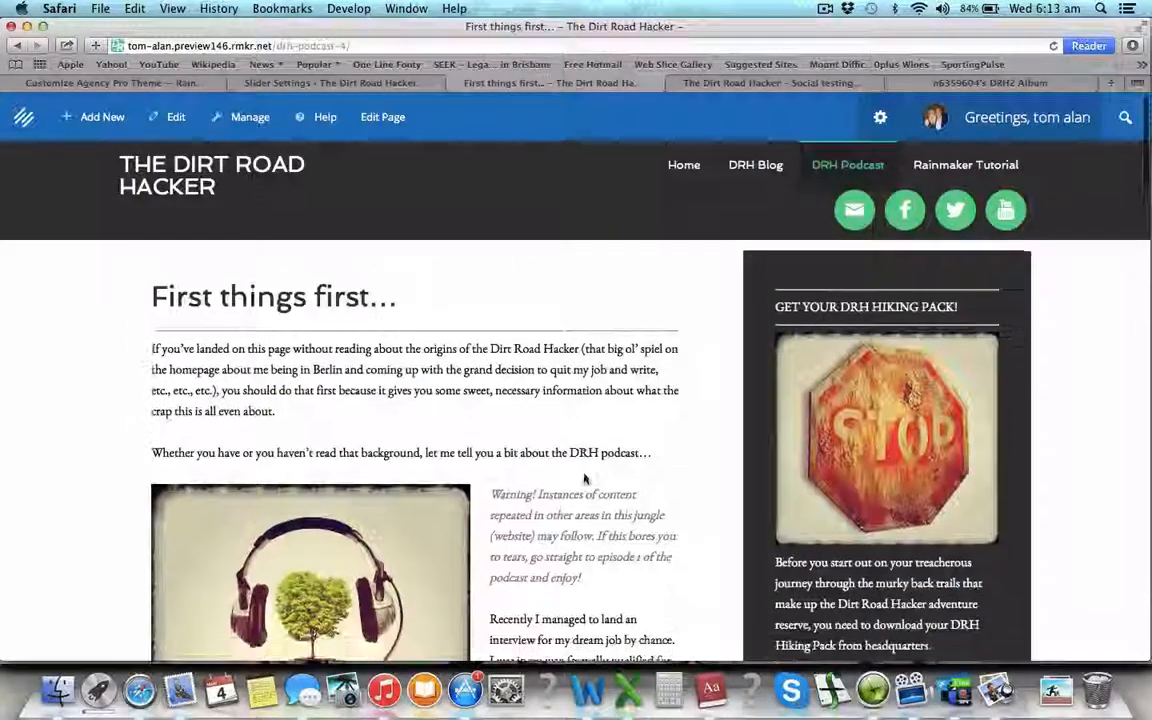